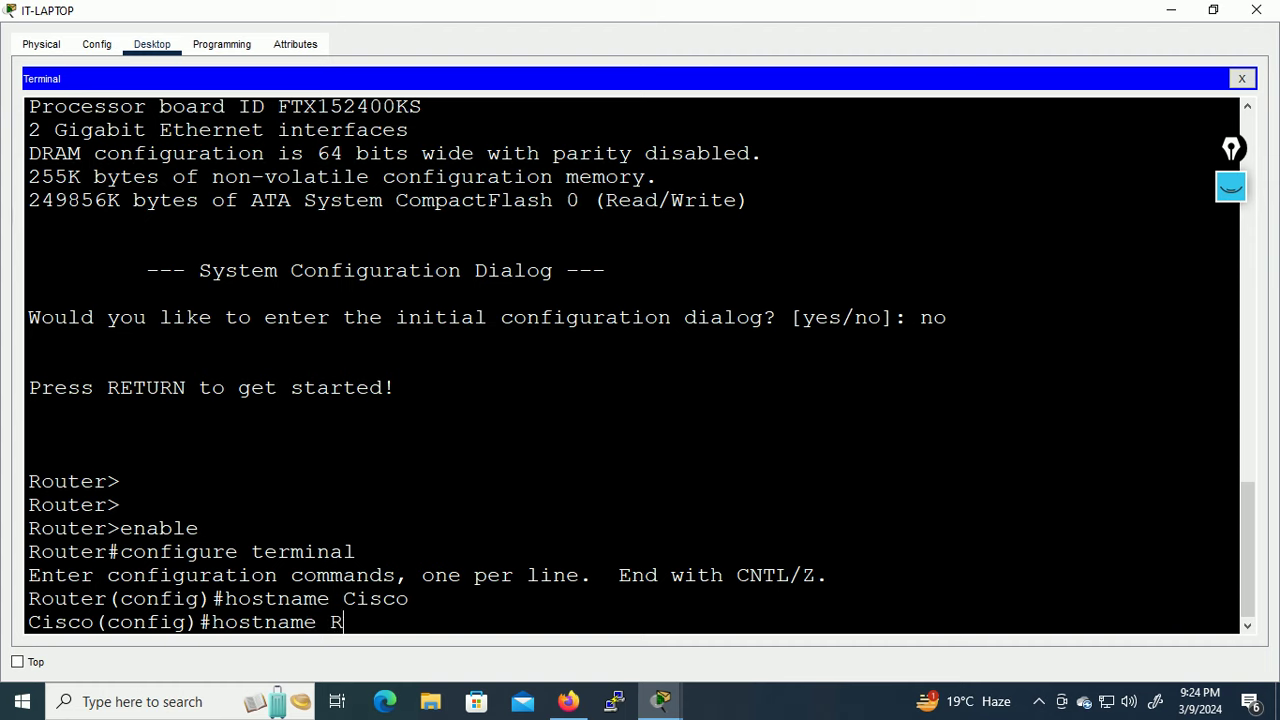
- Finish the hostname R1 command so the prompt reads R1(config)#
type("1")
key("Return")
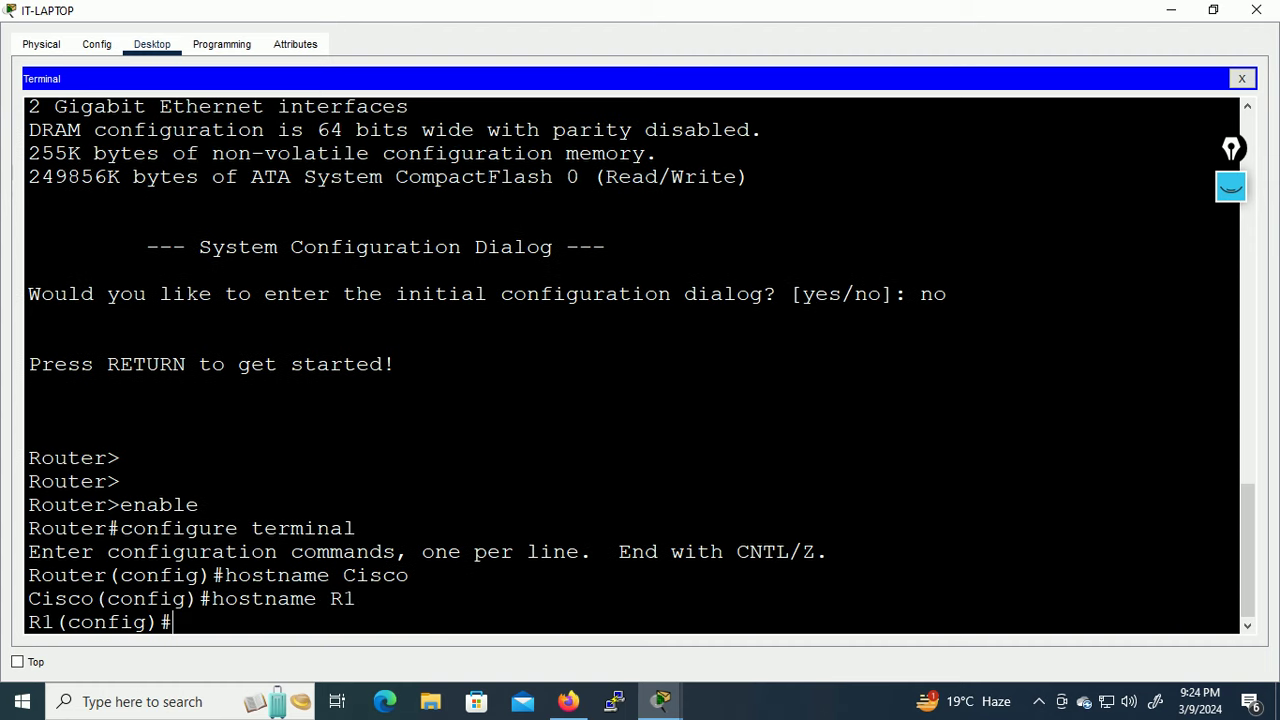
left_click_drag(53, 622, 29, 622)
- Minimize the IT-LAPTOP window and restore it from the taskbar
left_click(1170, 10)
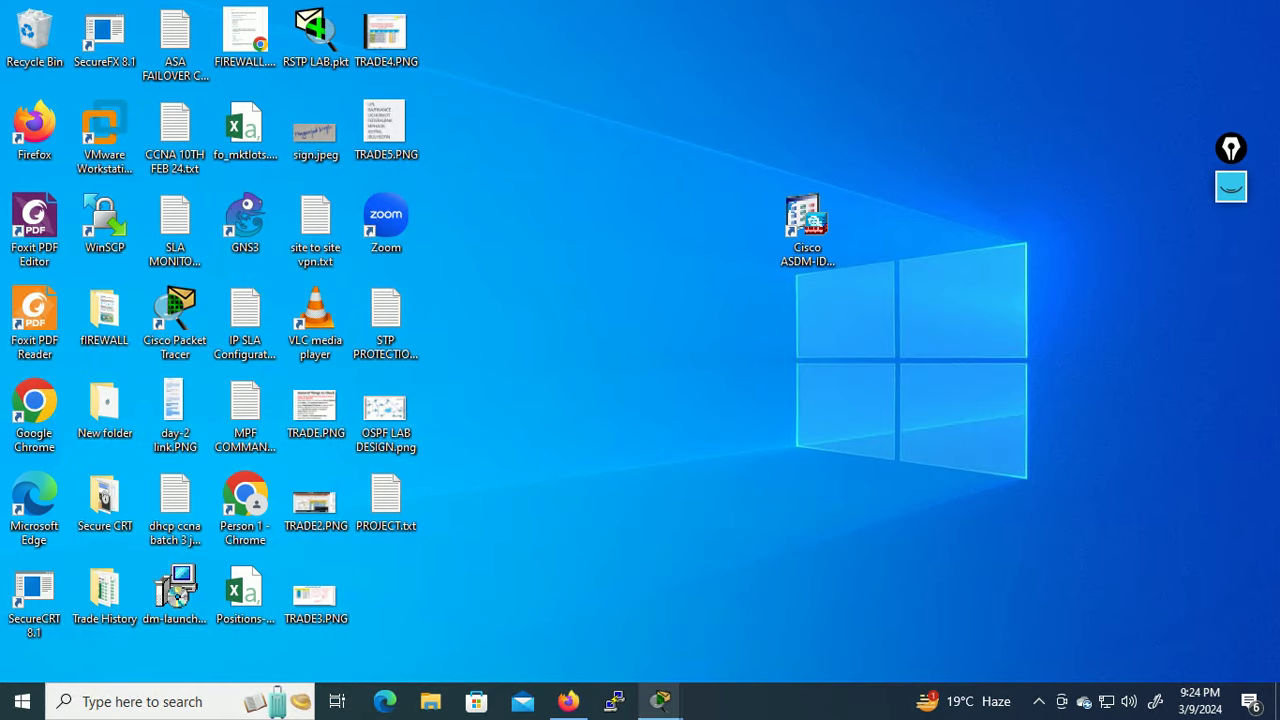
mouse_move(660, 700)
left_click(762, 614)
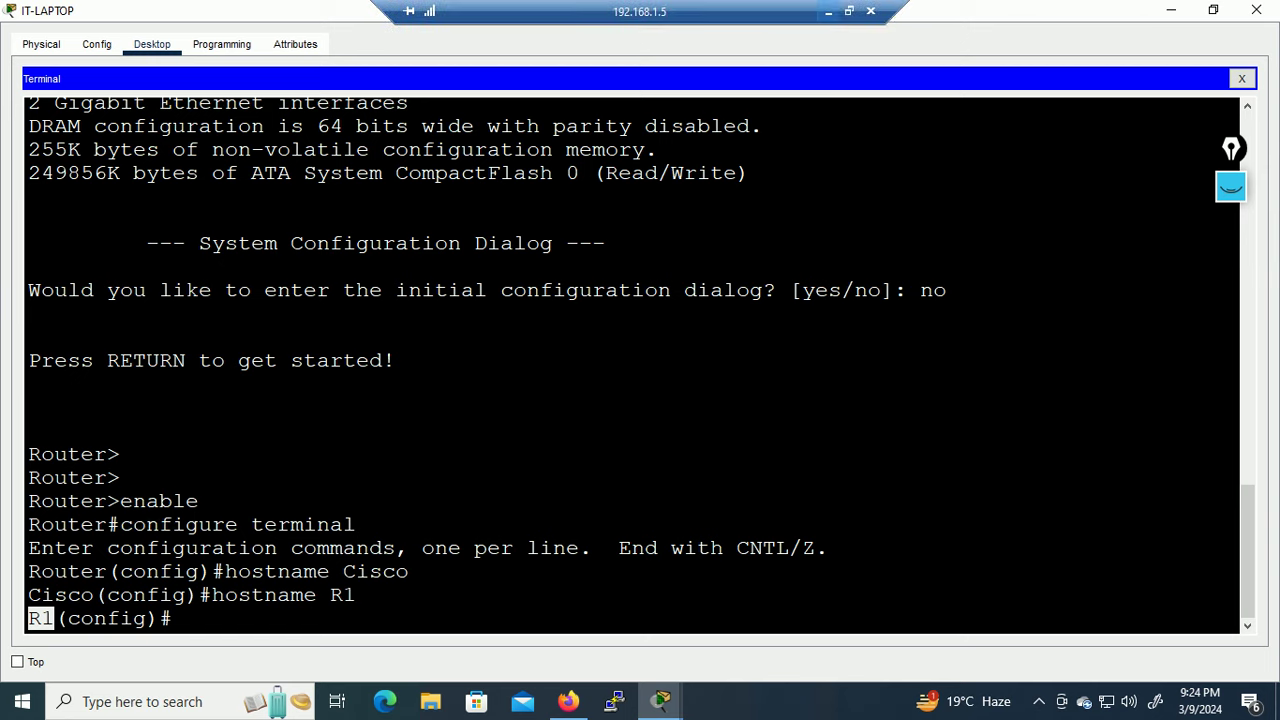
key("alt+Tab")
- Scroll the CCNA guide and highlight the Configuring Passwords heading and the enable password example command
scroll(653, 408, "down", 3)
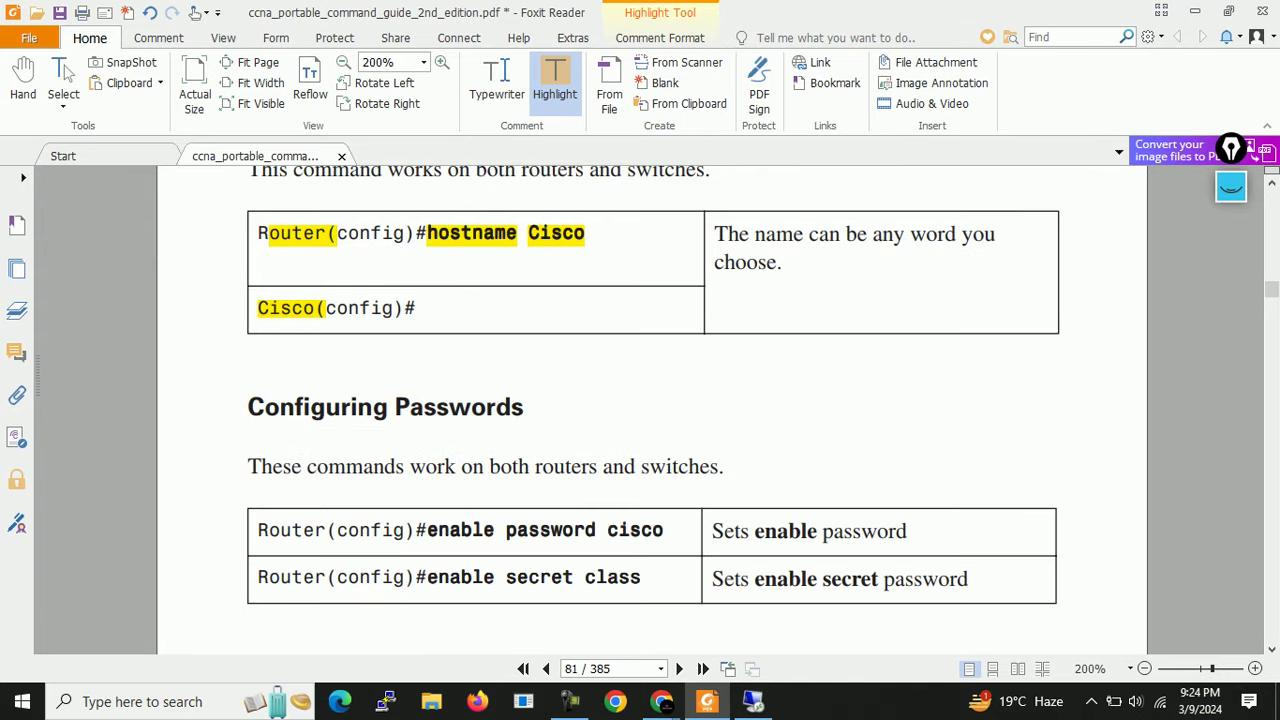
left_click_drag(248, 407, 522, 407)
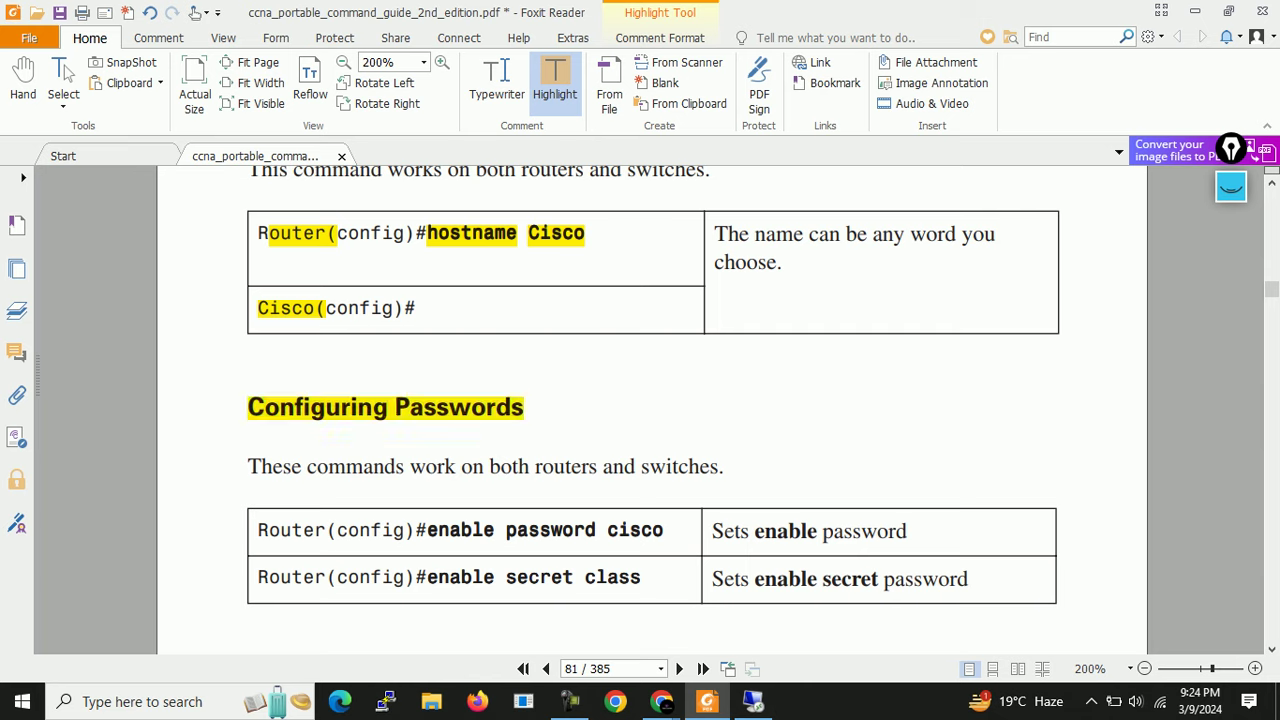
left_click_drag(437, 531, 664, 531)
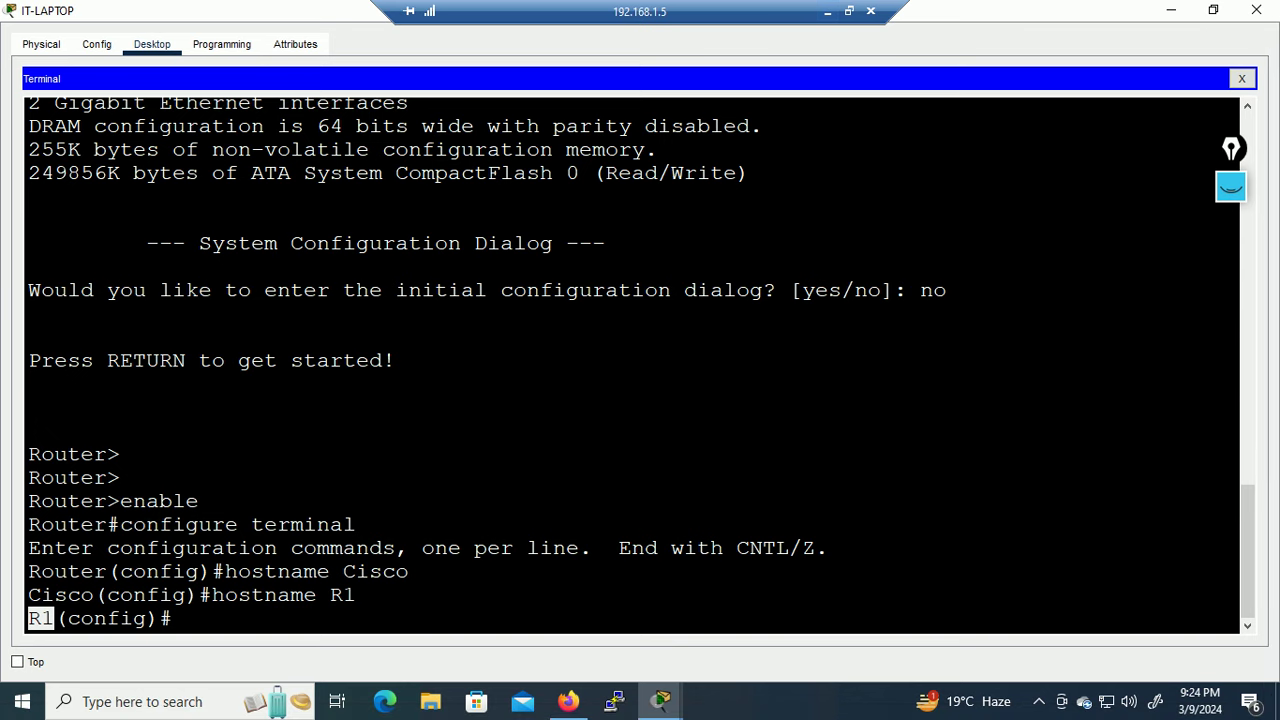
- Type 'enable password' at the R1(config)# prompt, then close the Terminal and IT-LAPTOP window
type("ENABLE")
key("BackSpace")
key("BackSpace")
key("BackSpace")
key("BackSpace")
key("BackSpace")
key("BackSpace")
type("enable")
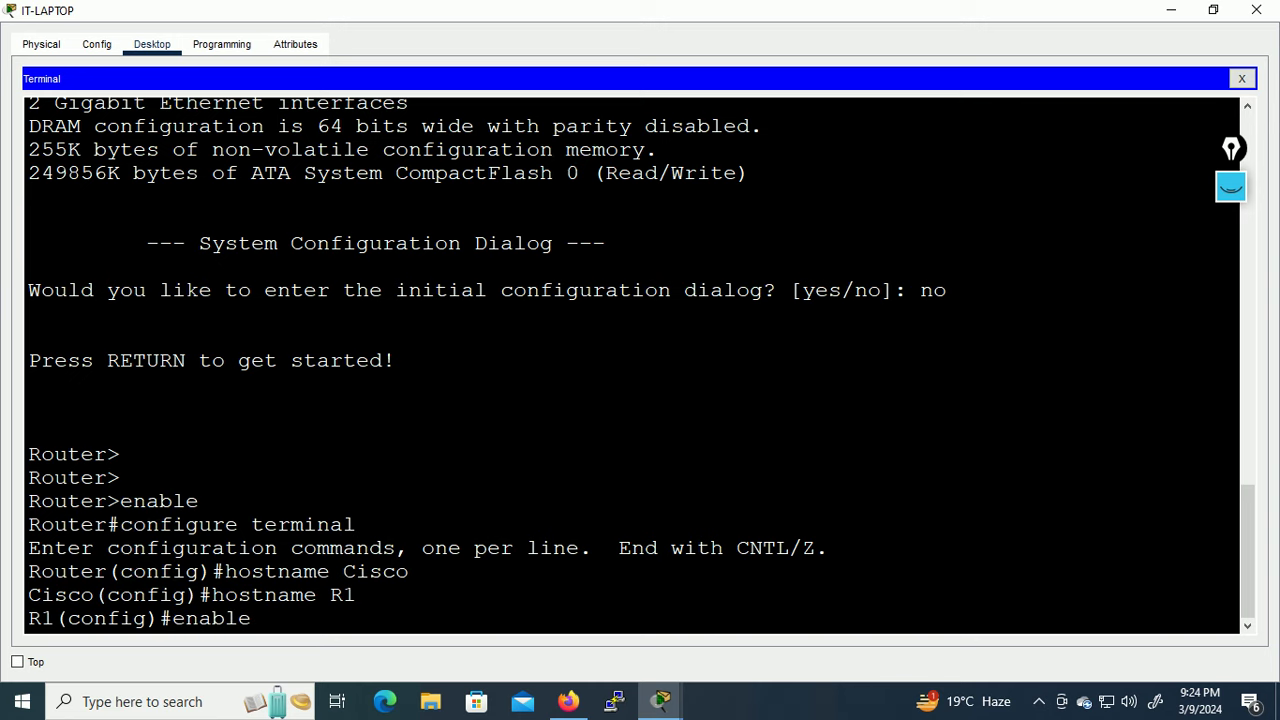
type(" pasw")
key("Tab")
key("BackSpace")
key("BackSpace")
key("BackSpace")
type("assword")
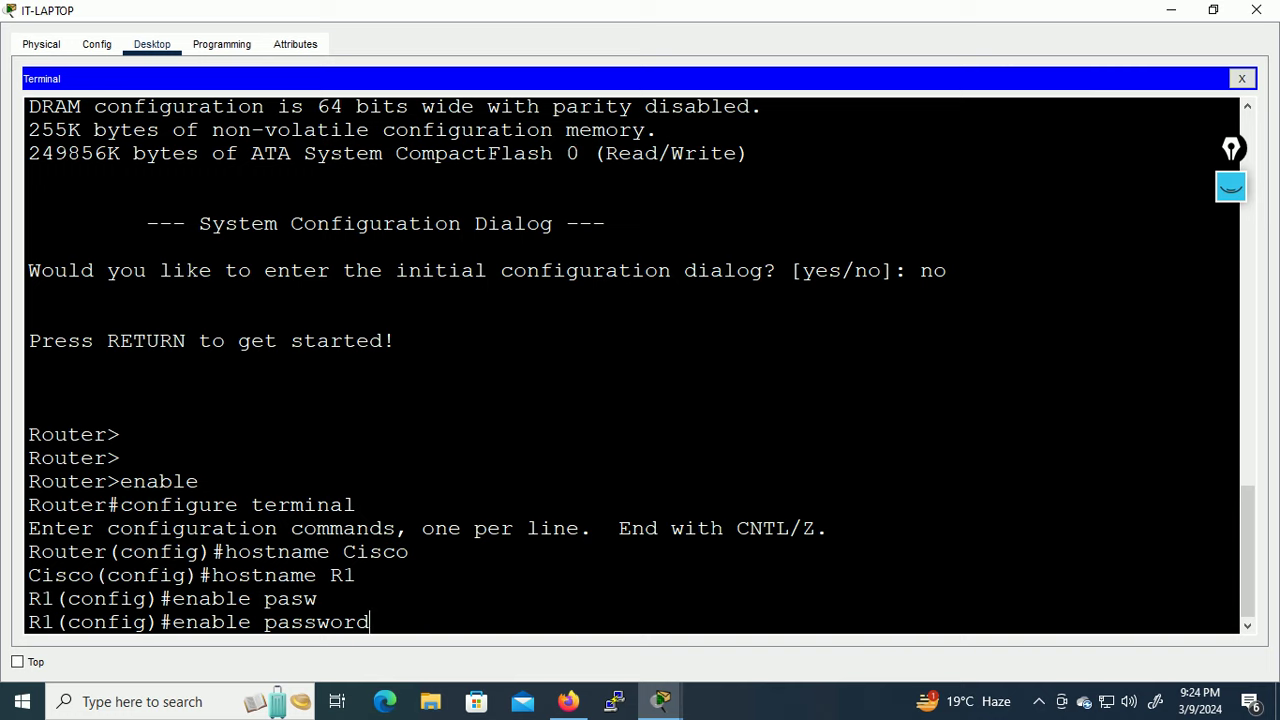
left_click(1241, 78)
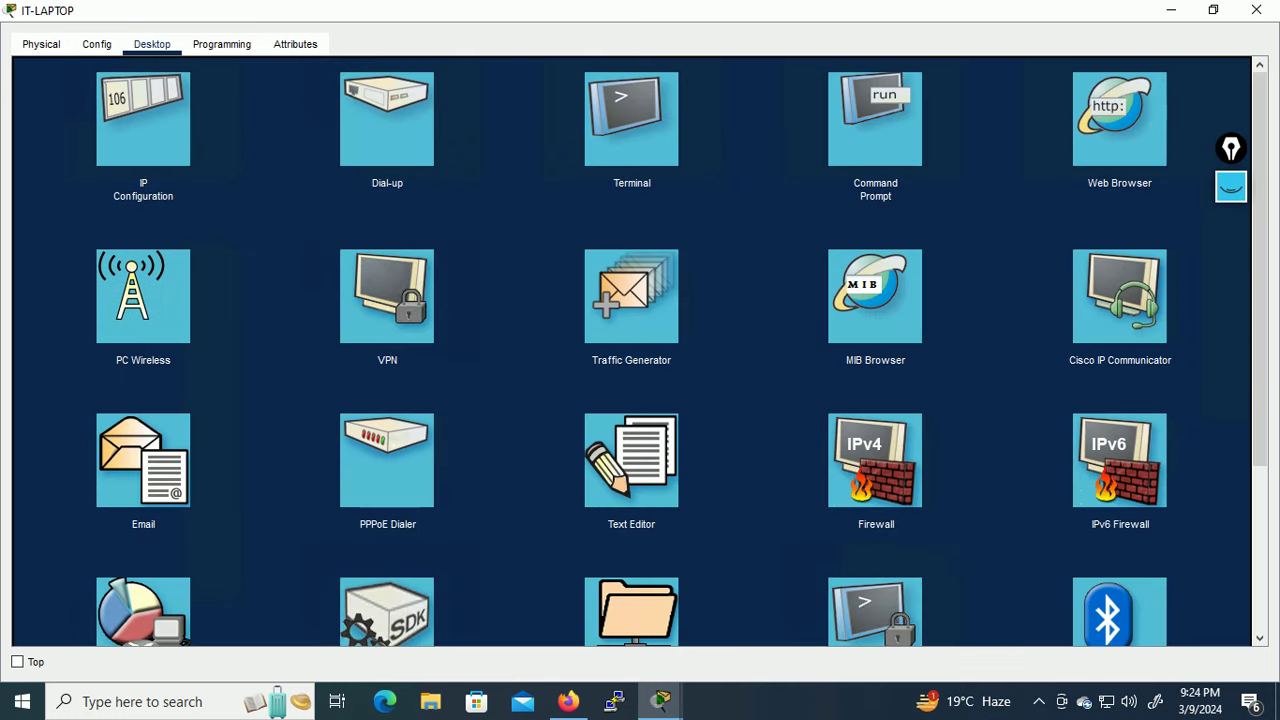
left_click(1256, 10)
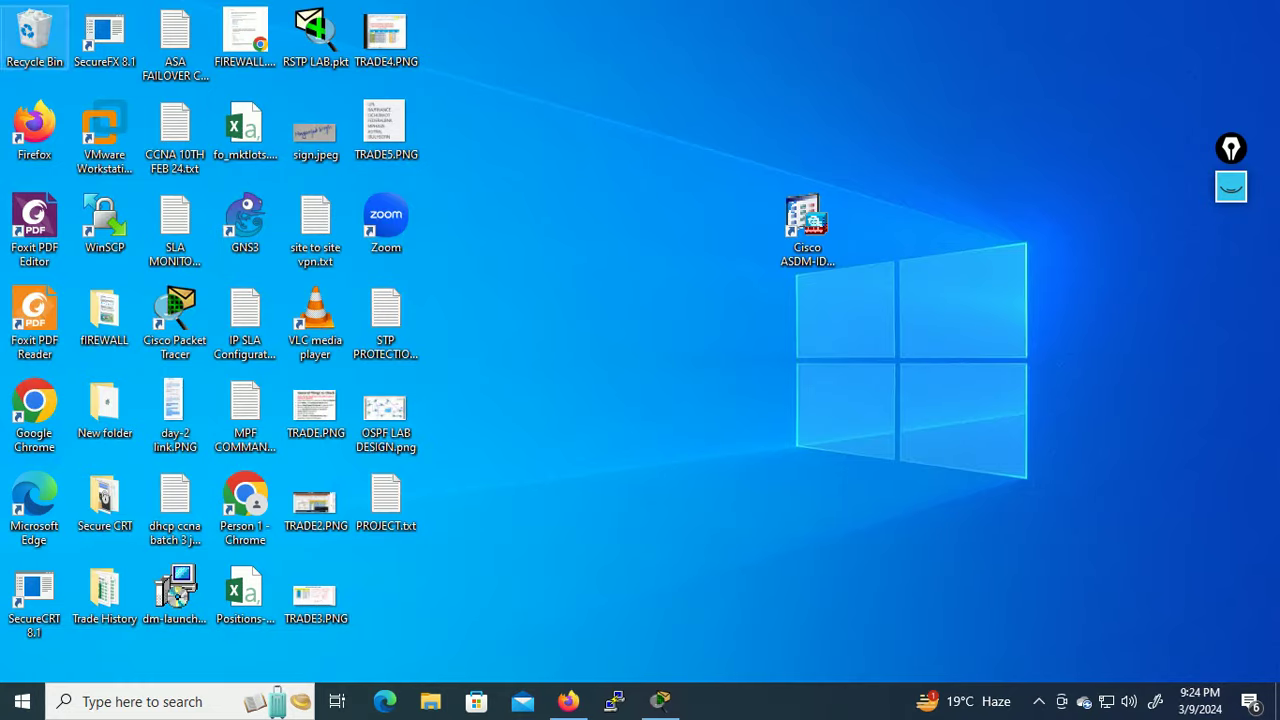
- Bring Packet Tracer back and view the Font tab of Options > Preferences
left_click(660, 701)
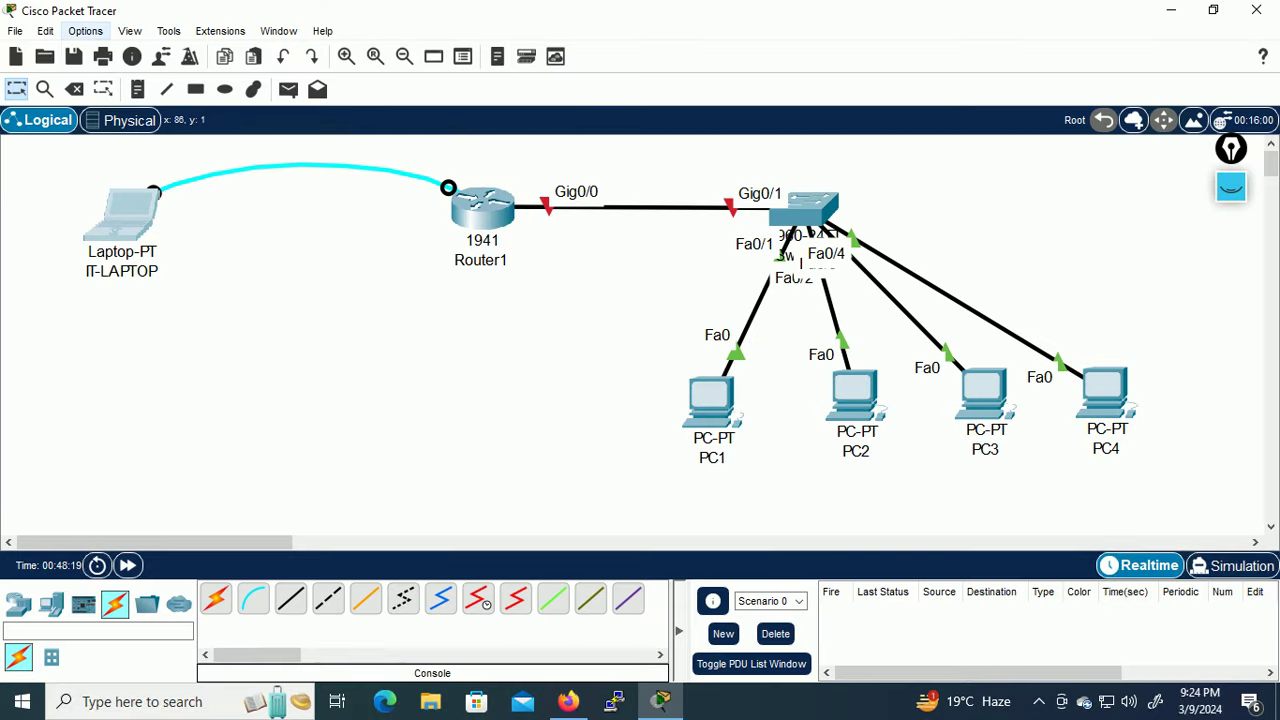
left_click(85, 31)
left_click(123, 51)
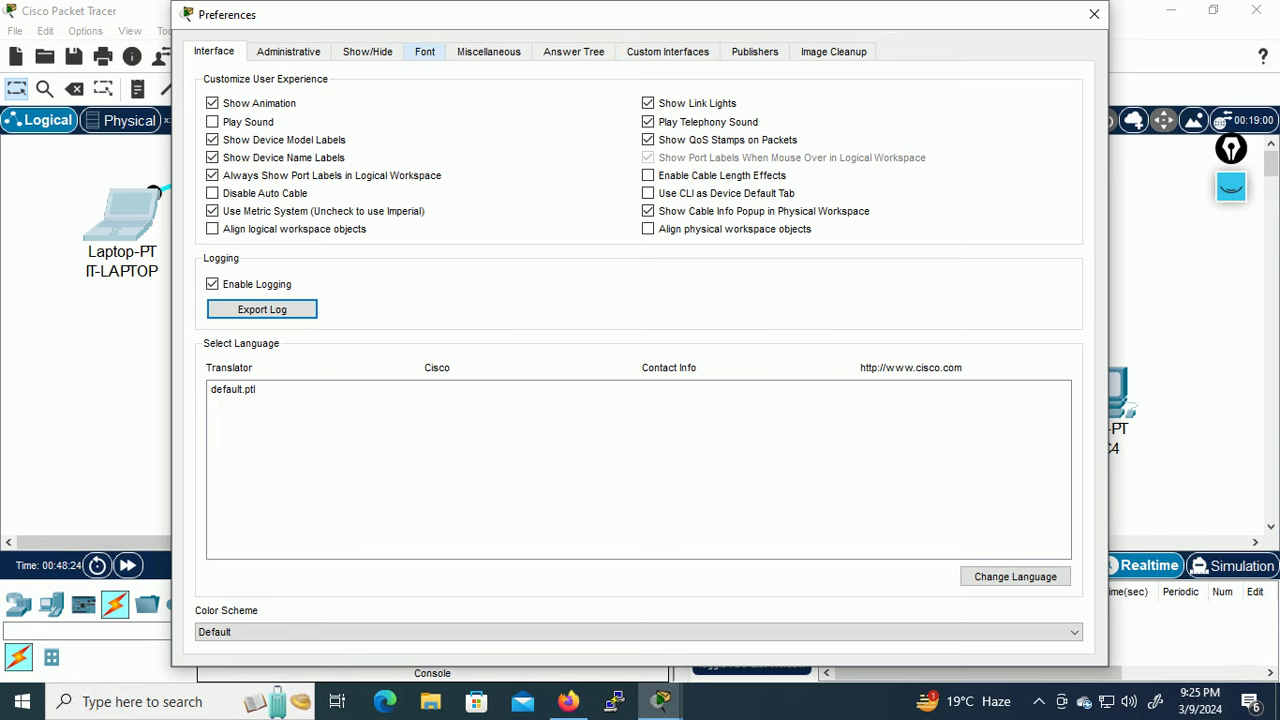
left_click(424, 51)
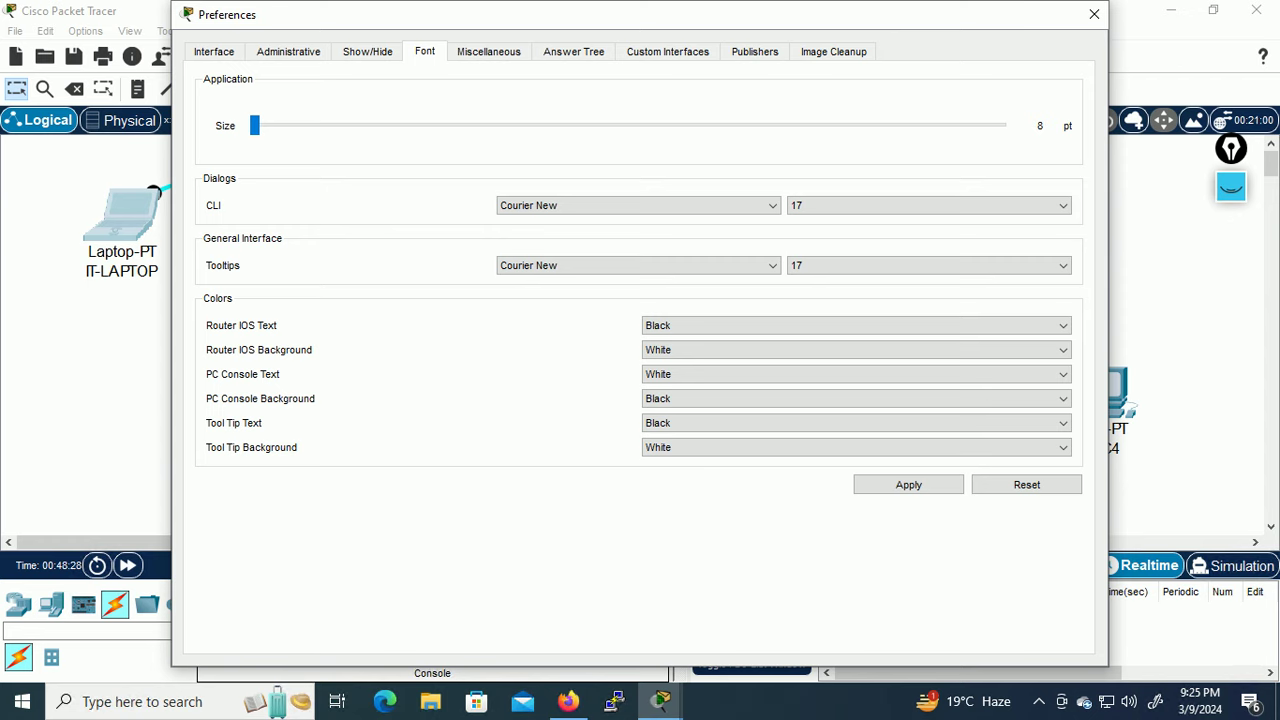
- Annotate the Colors settings, marking Router IOS Text Black and the Router IOS Background colour
left_click_drag(365, 452, 328, 454)
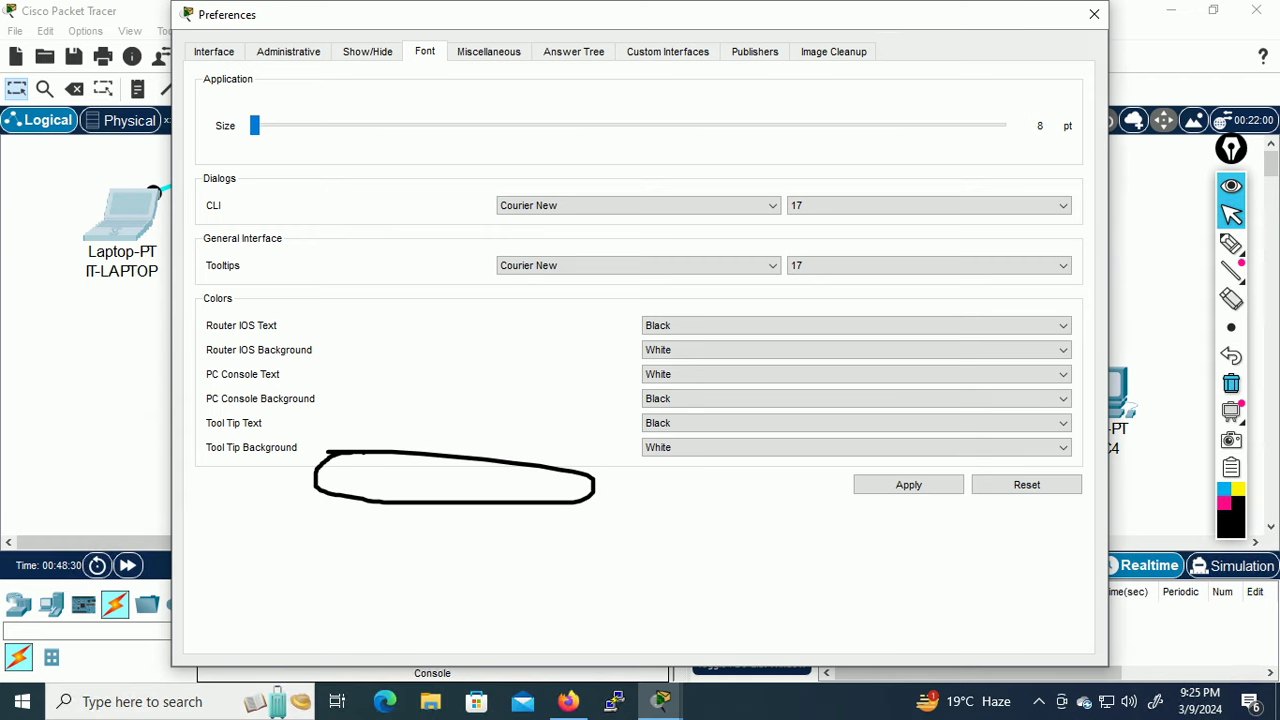
left_click(1231, 383)
mouse_move(1231, 244)
mouse_move(250, 262)
left_mouse_down()
mouse_move(285, 330)
mouse_move(228, 258)
left_mouse_up()
left_click(1231, 383)
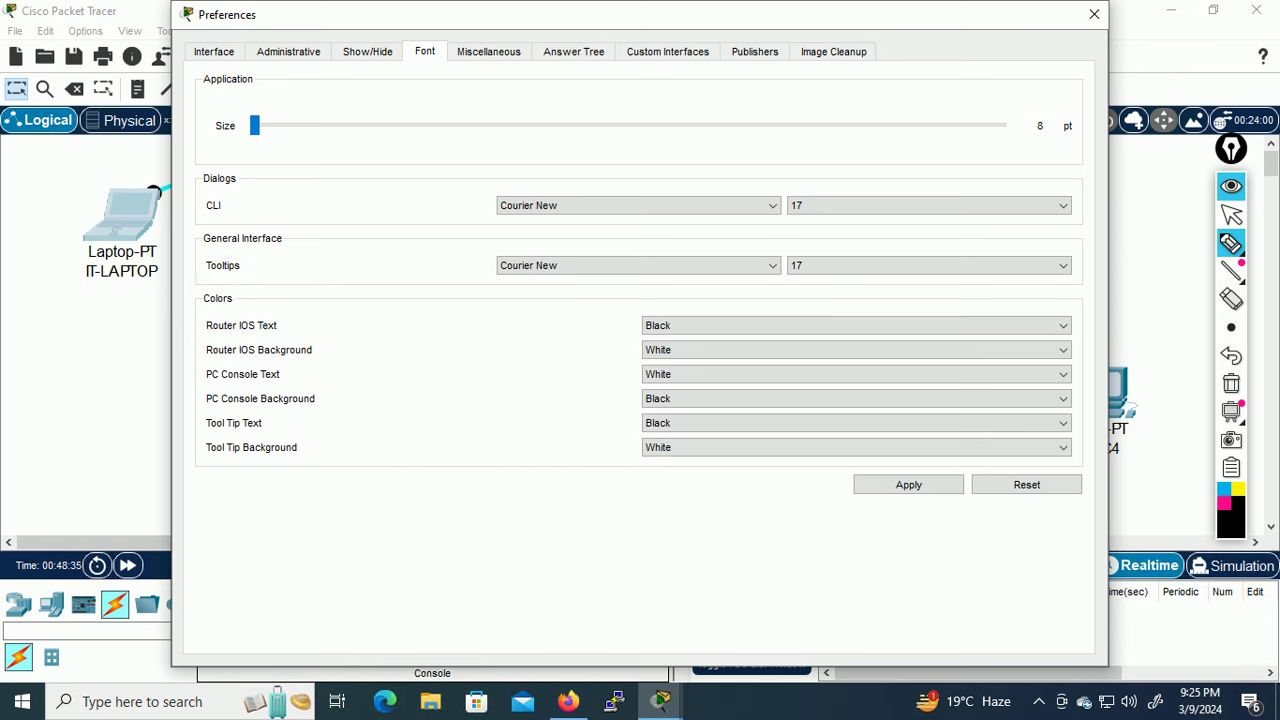
left_click_drag(192, 330, 264, 332)
mouse_move(607, 331)
left_mouse_down()
mouse_move(658, 325)
mouse_move(636, 314)
left_mouse_up()
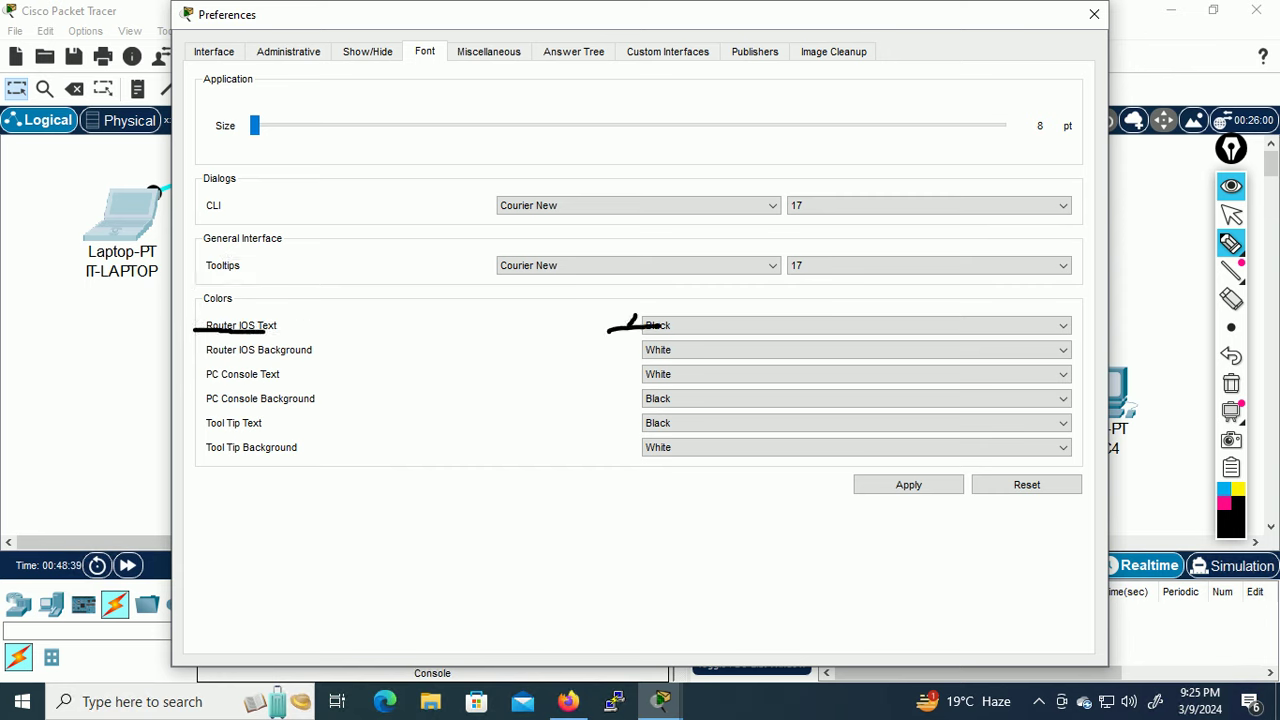
left_click_drag(195, 357, 342, 366)
mouse_move(592, 347)
left_mouse_down()
mouse_move(646, 346)
mouse_move(621, 353)
left_mouse_up()
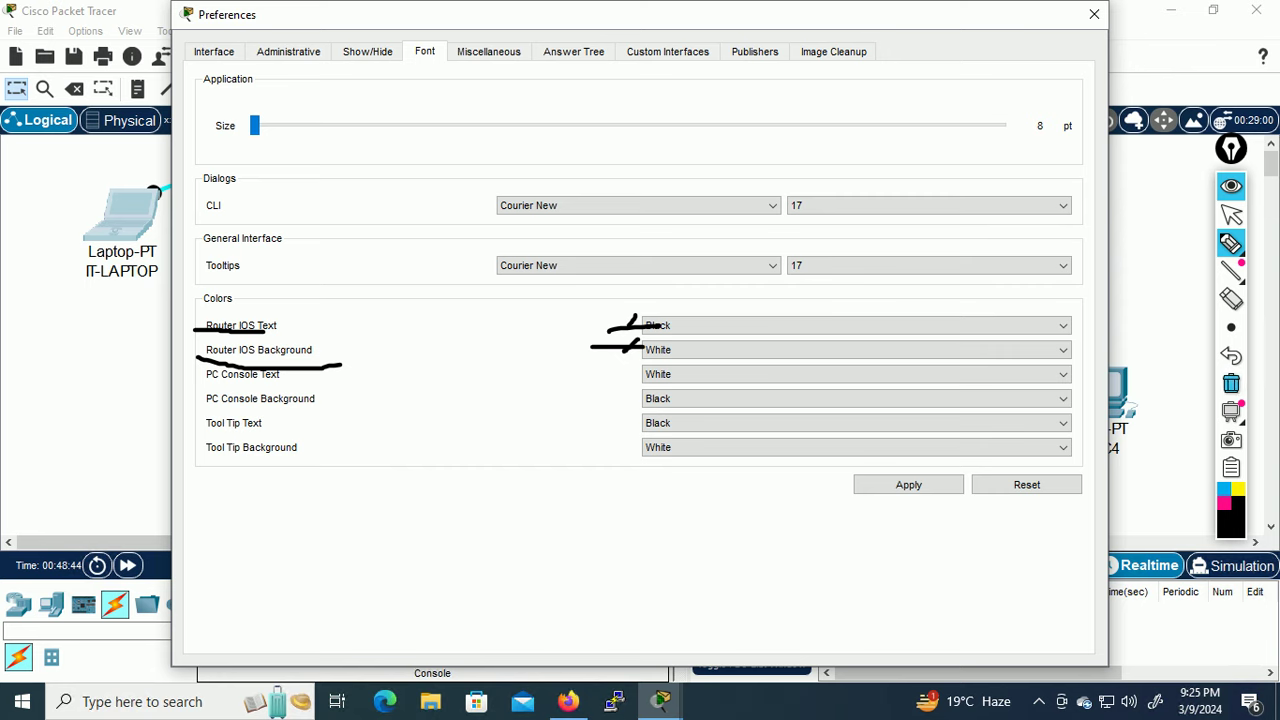
left_click(1231, 383)
- Mark PC Console Text White and Background Black, clear annotations and close Preferences
left_click_drag(197, 384, 287, 379)
mouse_move(589, 370)
left_mouse_down()
mouse_move(630, 370)
mouse_move(614, 385)
mouse_move(638, 404)
left_mouse_up()
mouse_move(624, 391)
left_mouse_down()
mouse_move(651, 410)
mouse_move(626, 424)
left_mouse_up()
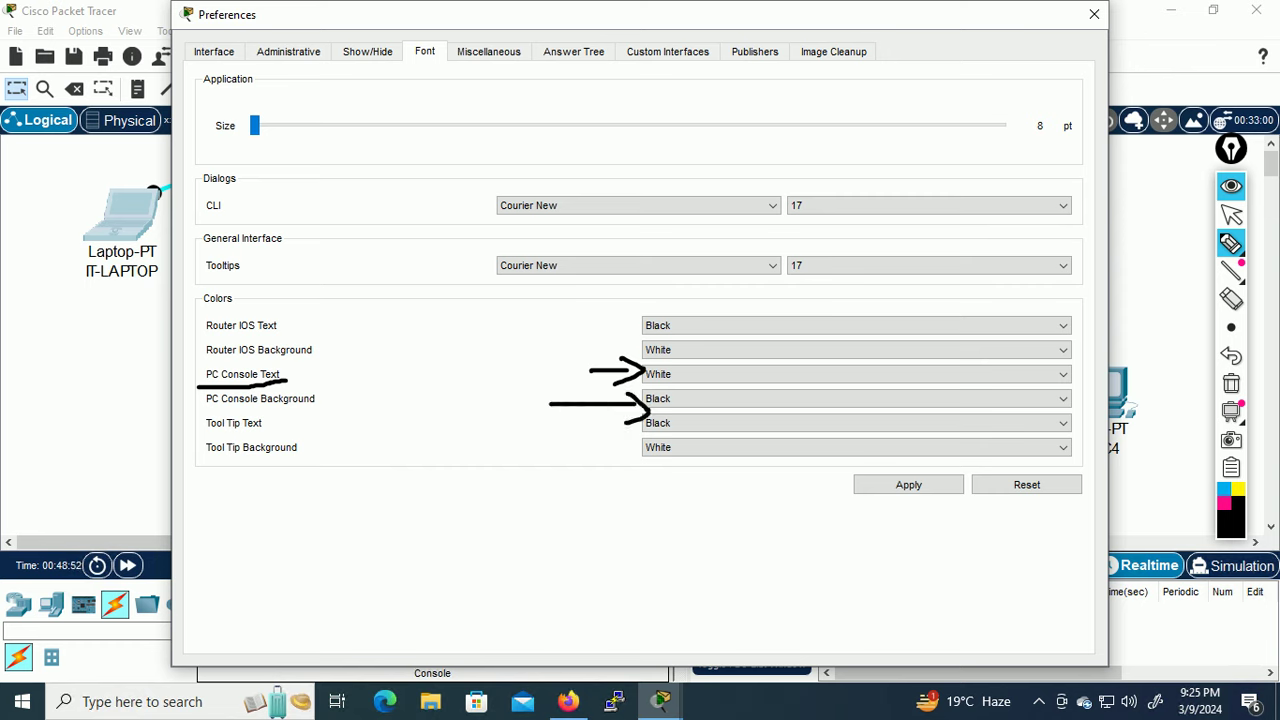
left_click(1231, 383)
left_click(1231, 214)
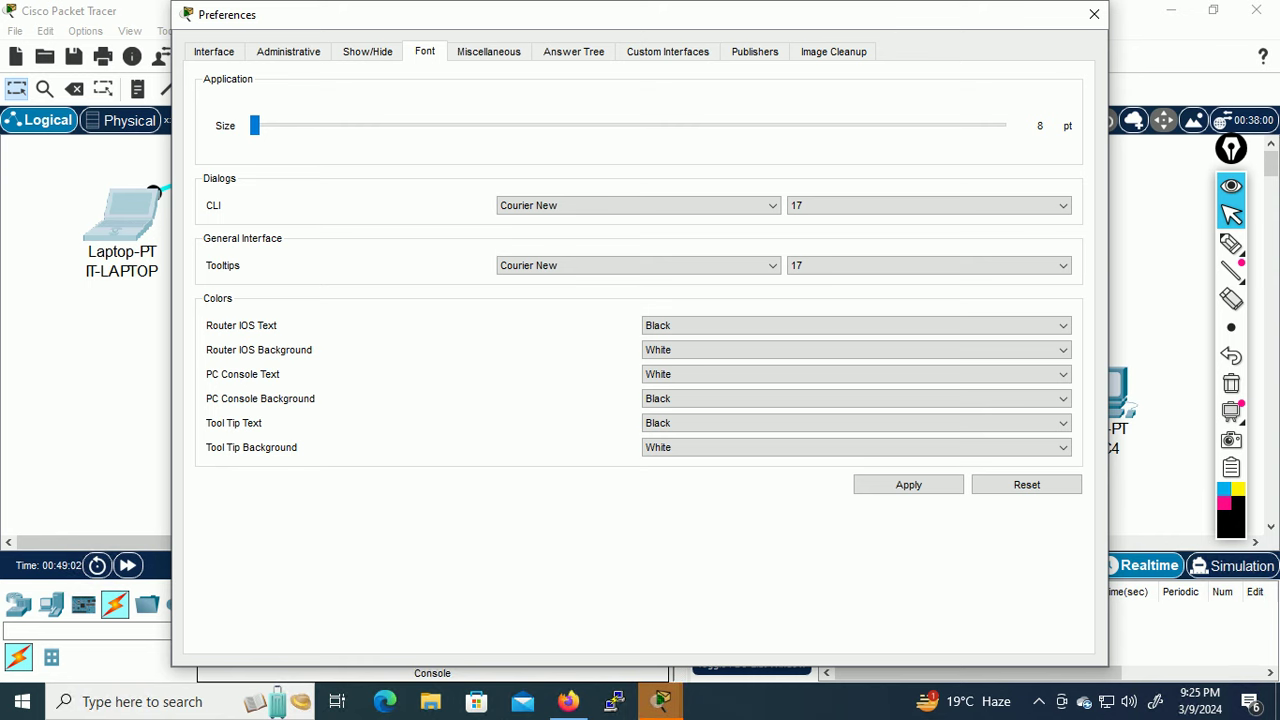
left_click(1094, 14)
- Connect IT-LAPTOP's Terminal to the router console using the default serial settings
left_click(122, 212)
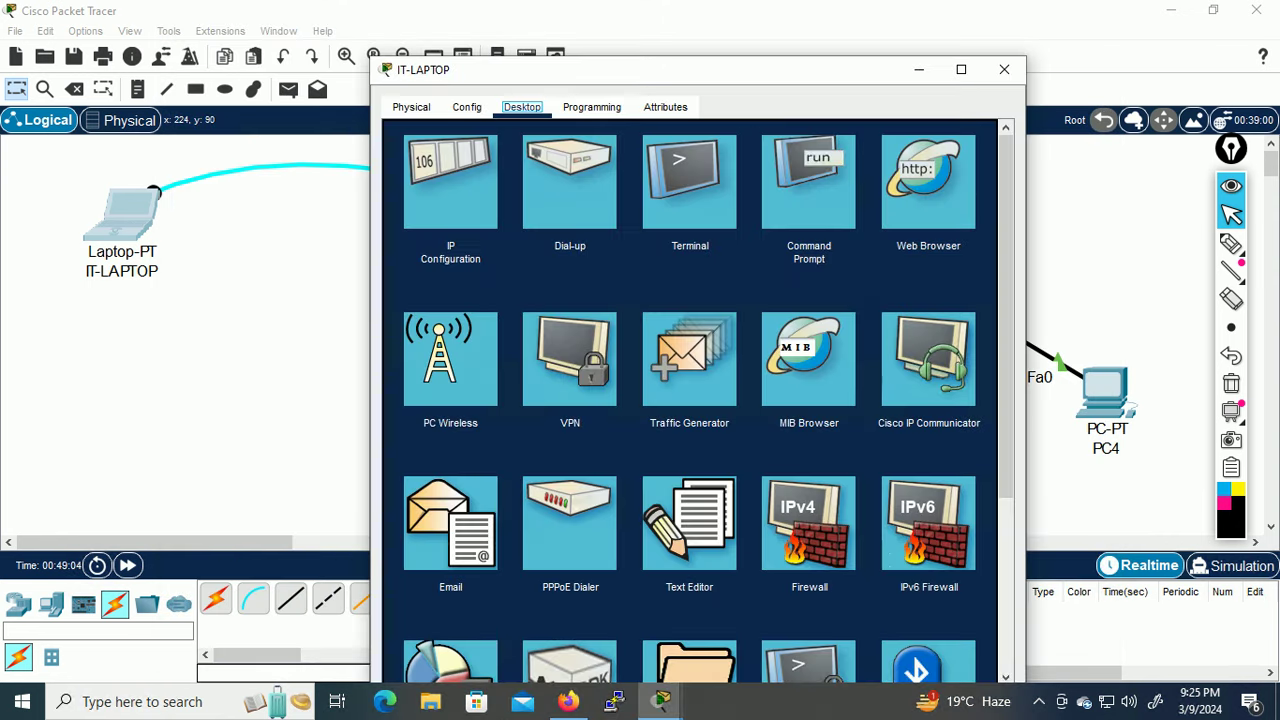
left_click(689, 181)
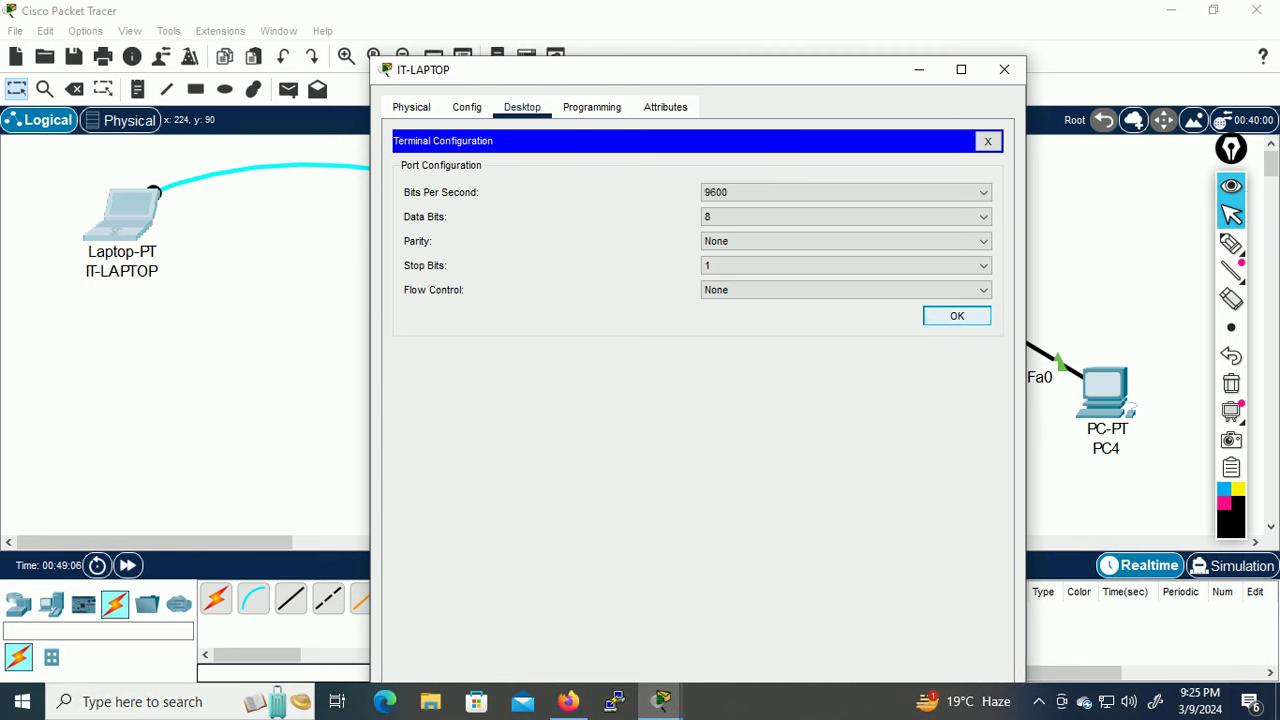
left_click(957, 315)
- Review the C1900 IOS boot banner, then close the IT-LAPTOP window
left_click_drag(517, 237, 622, 425)
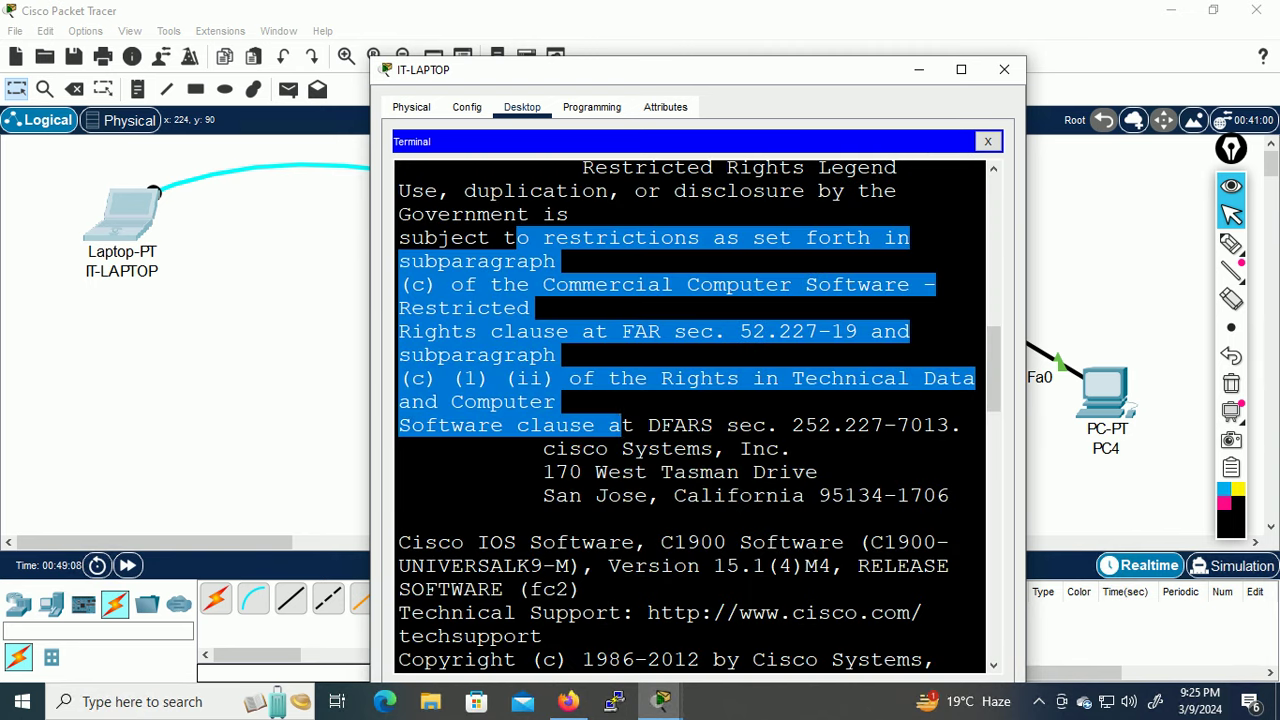
left_click(556, 261)
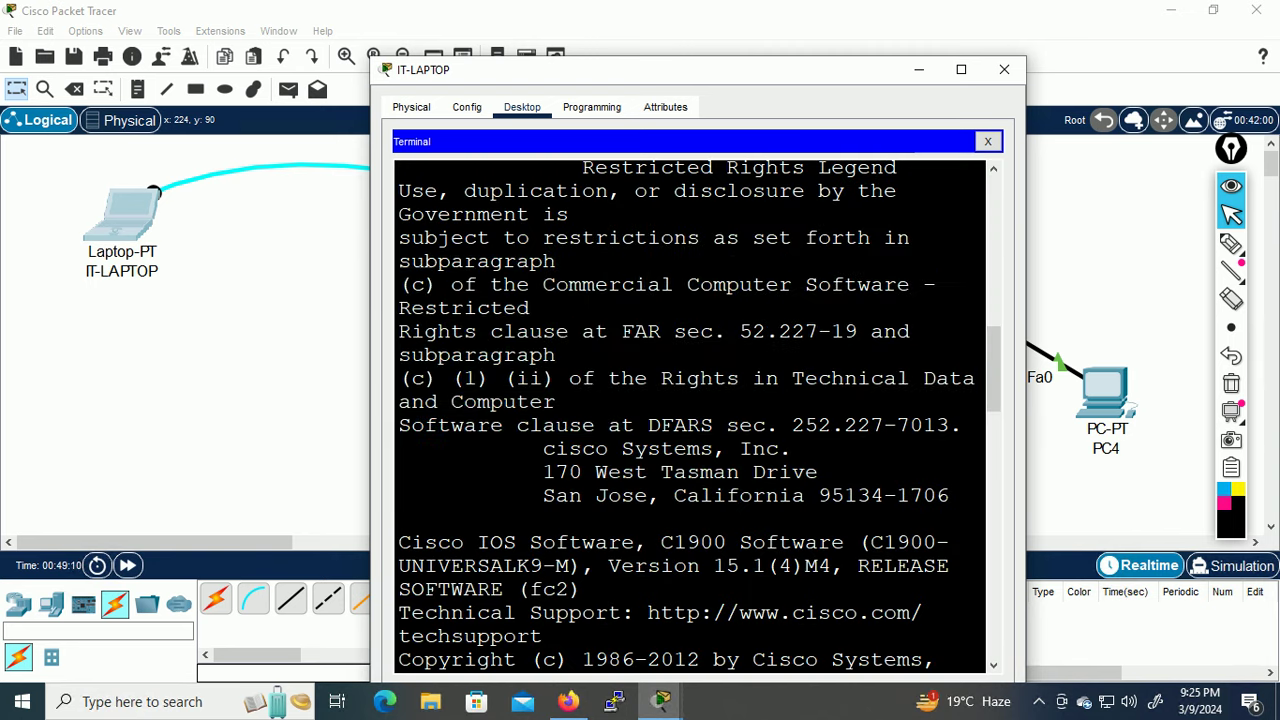
left_click_drag(556, 261, 727, 285)
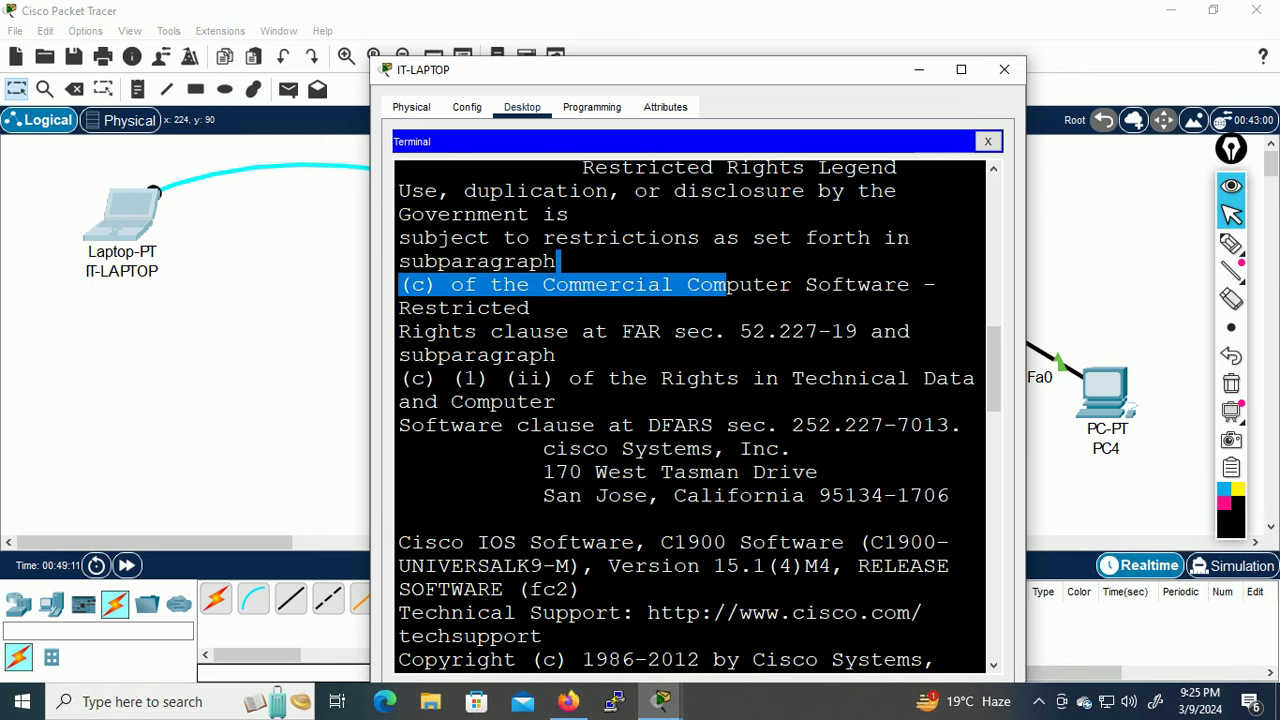
left_click_drag(570, 214, 753, 238)
scroll(753, 238, "down", 3)
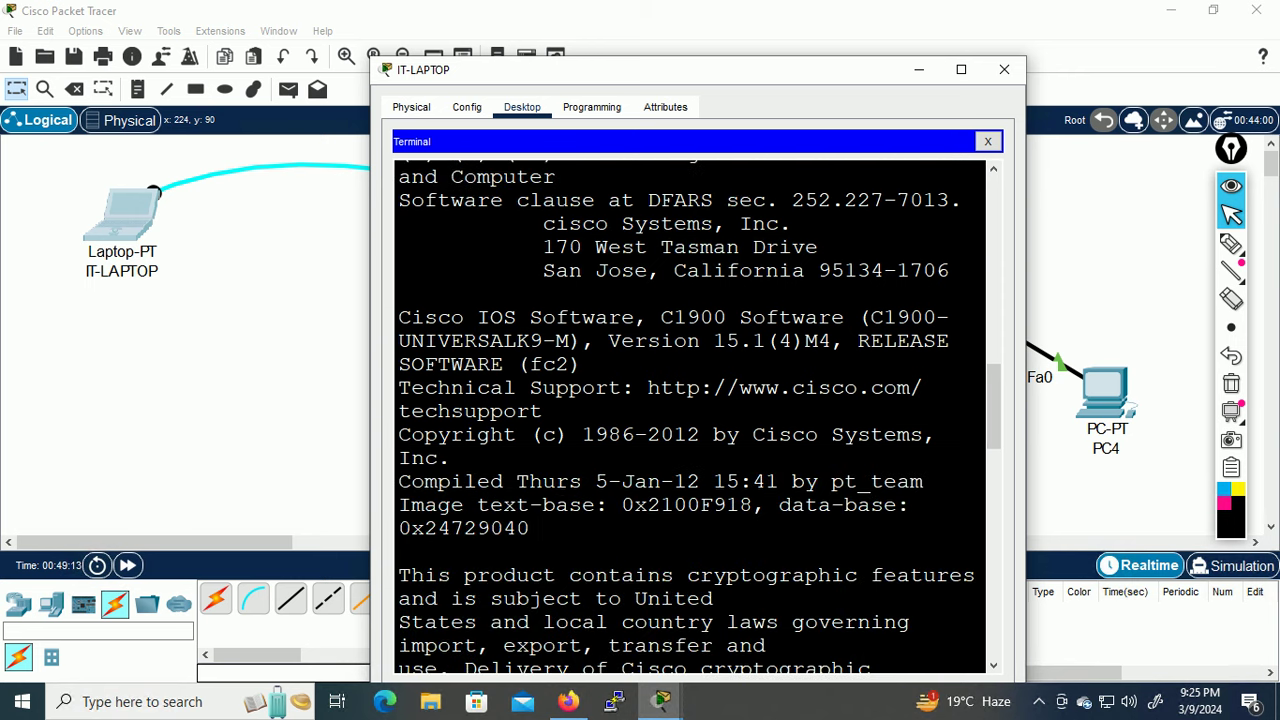
left_click(919, 69)
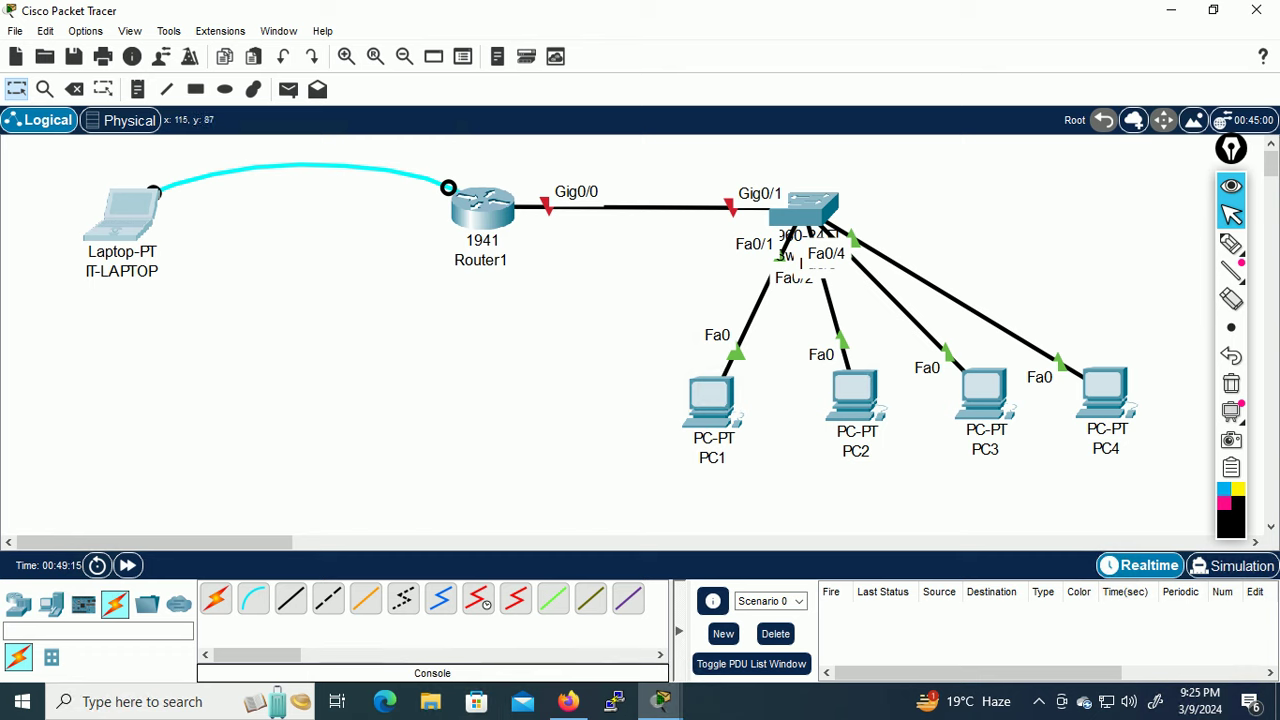
- Set the PC Console Text colour to Black in the Preferences Font tab
left_click(85, 31)
left_click(128, 49)
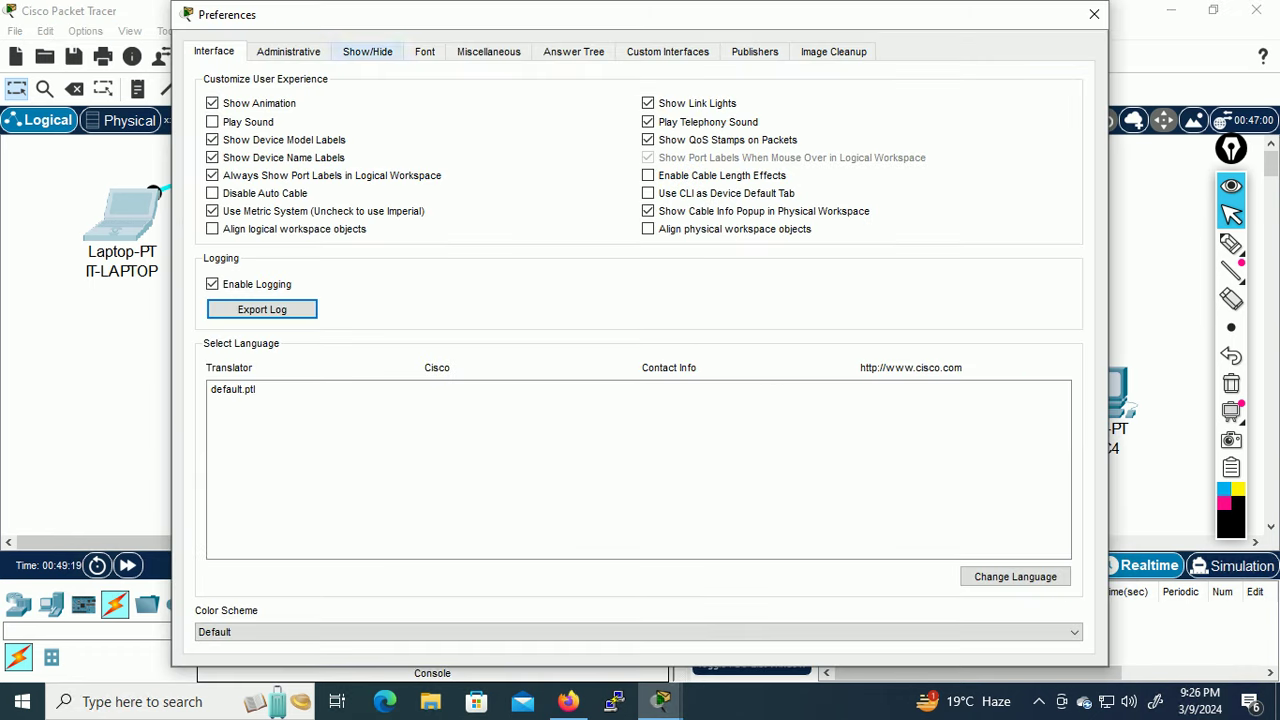
left_click(425, 51)
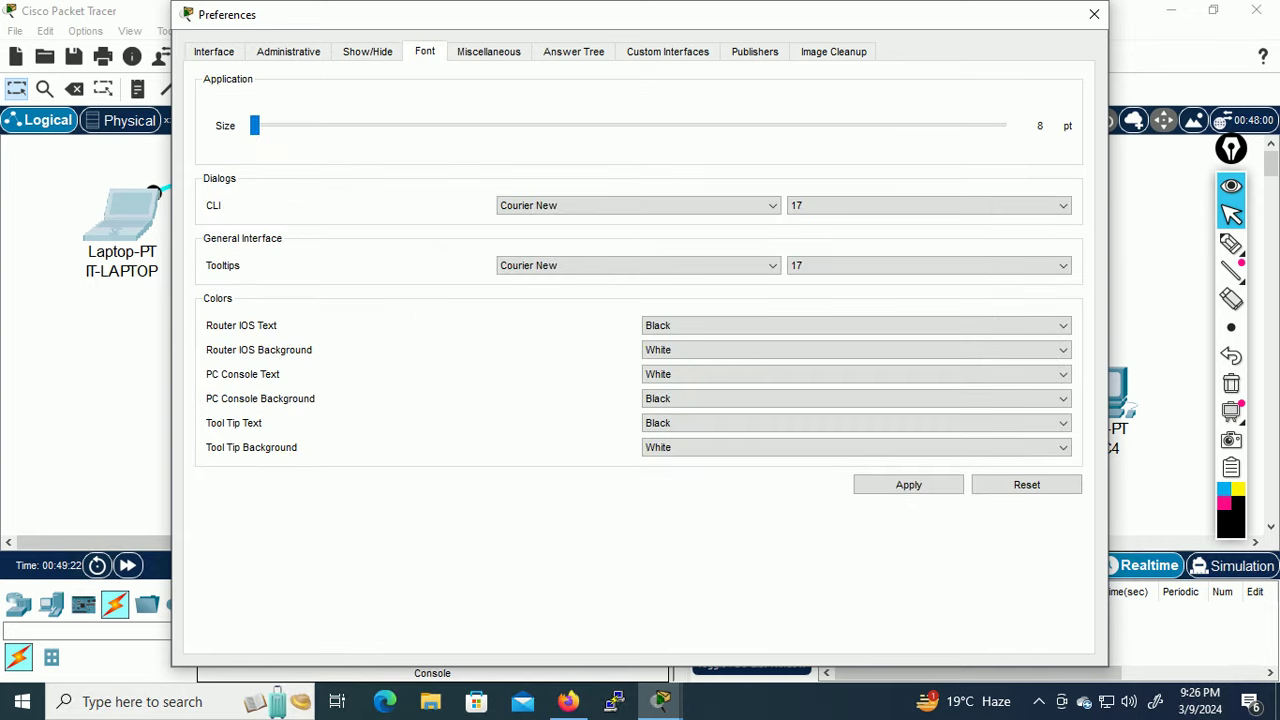
left_click(855, 374)
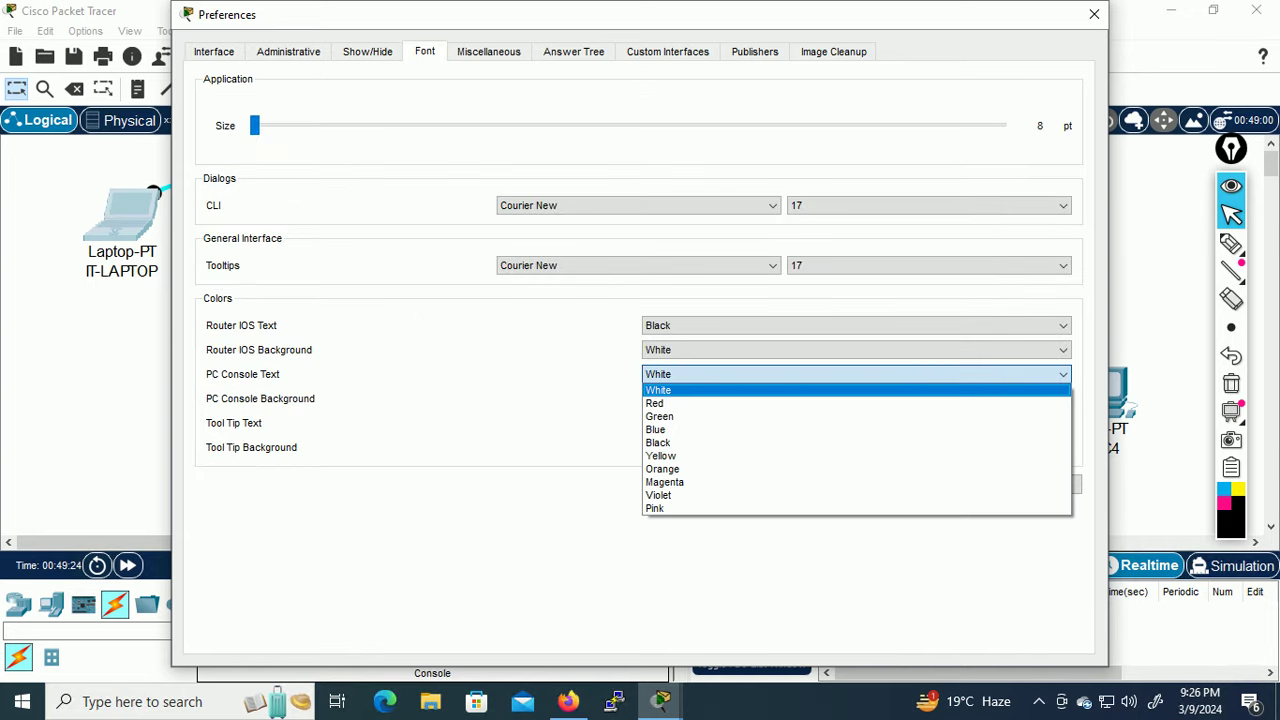
key("Down")
key("Down")
key("Down")
key("Down")
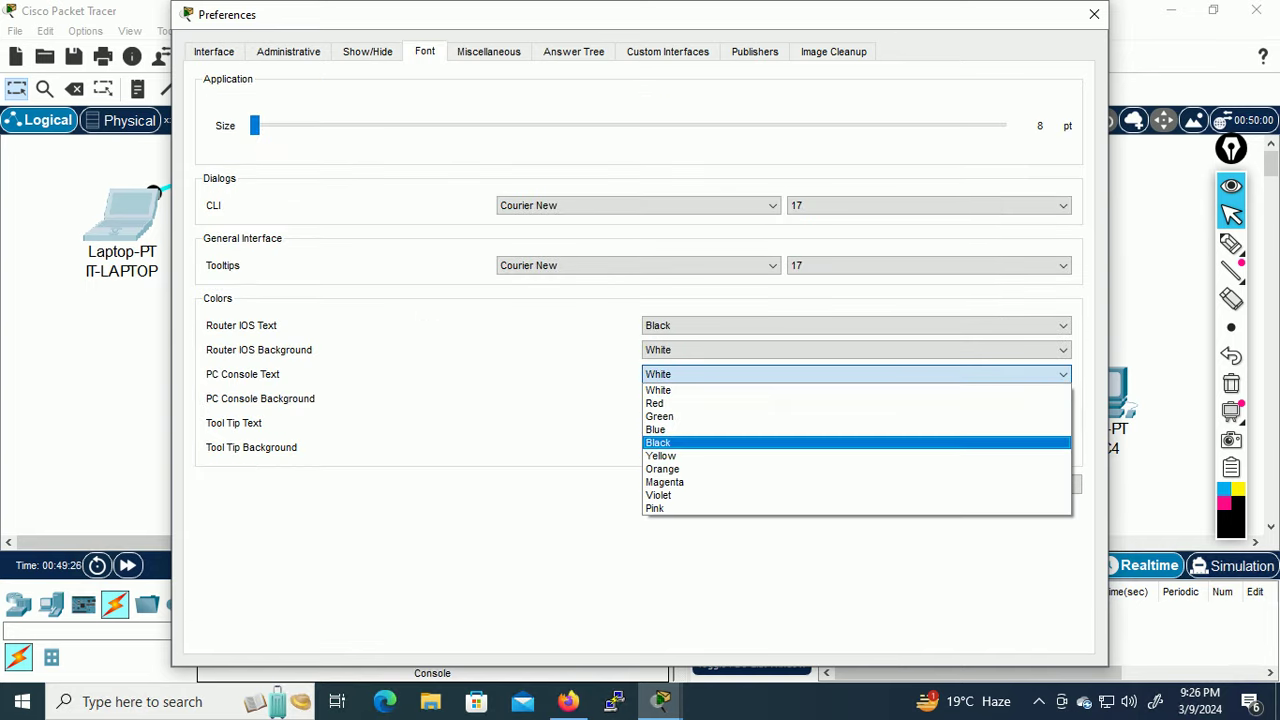
key("Return")
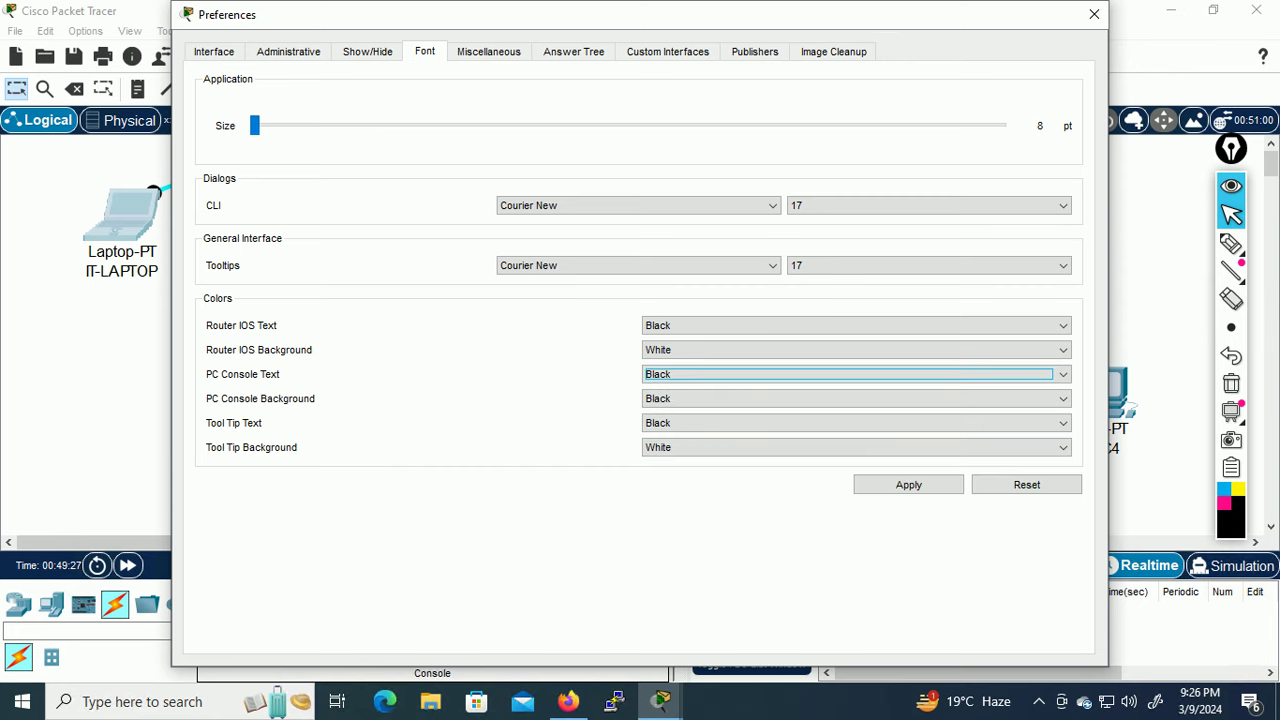
- Set the PC Console Background to White, apply, and close Preferences
key("Tab")
key("alt+Down")
key("Down")
key("Down")
key("Down")
key("Down")
key("Down")
key("Down")
key("Down")
key("Down")
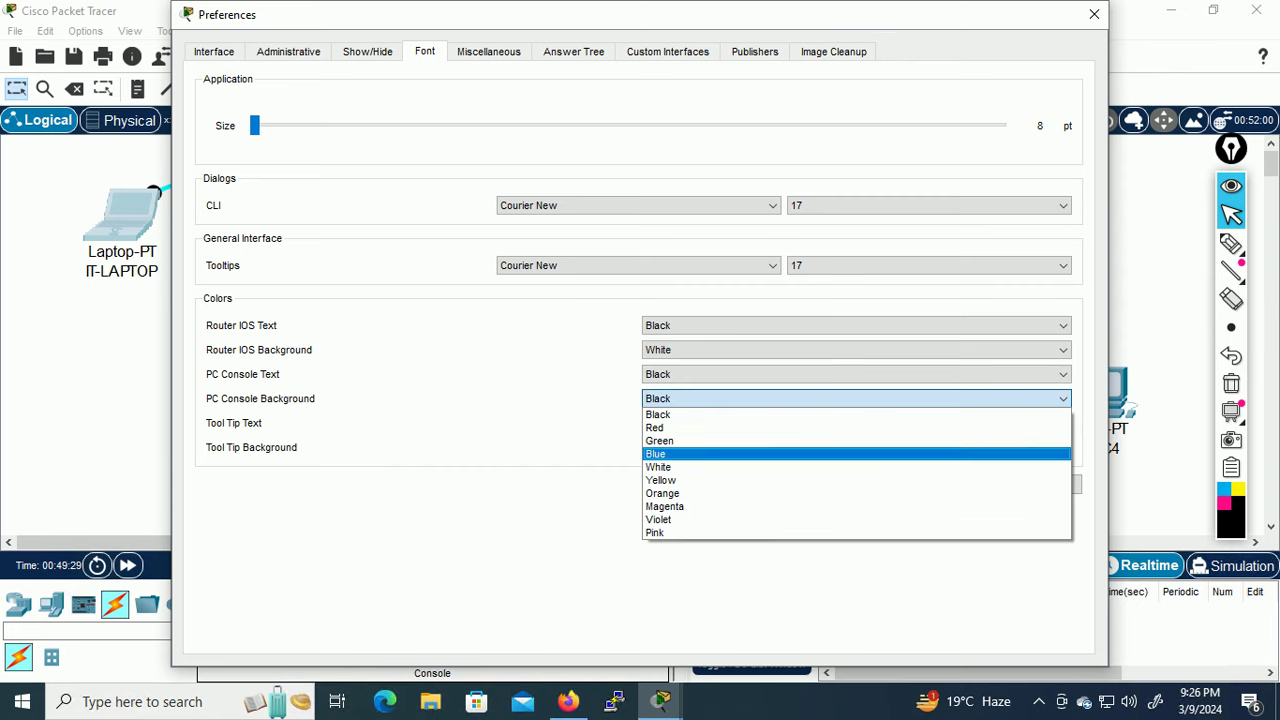
key("Up")
key("Up")
key("Up")
key("Up")
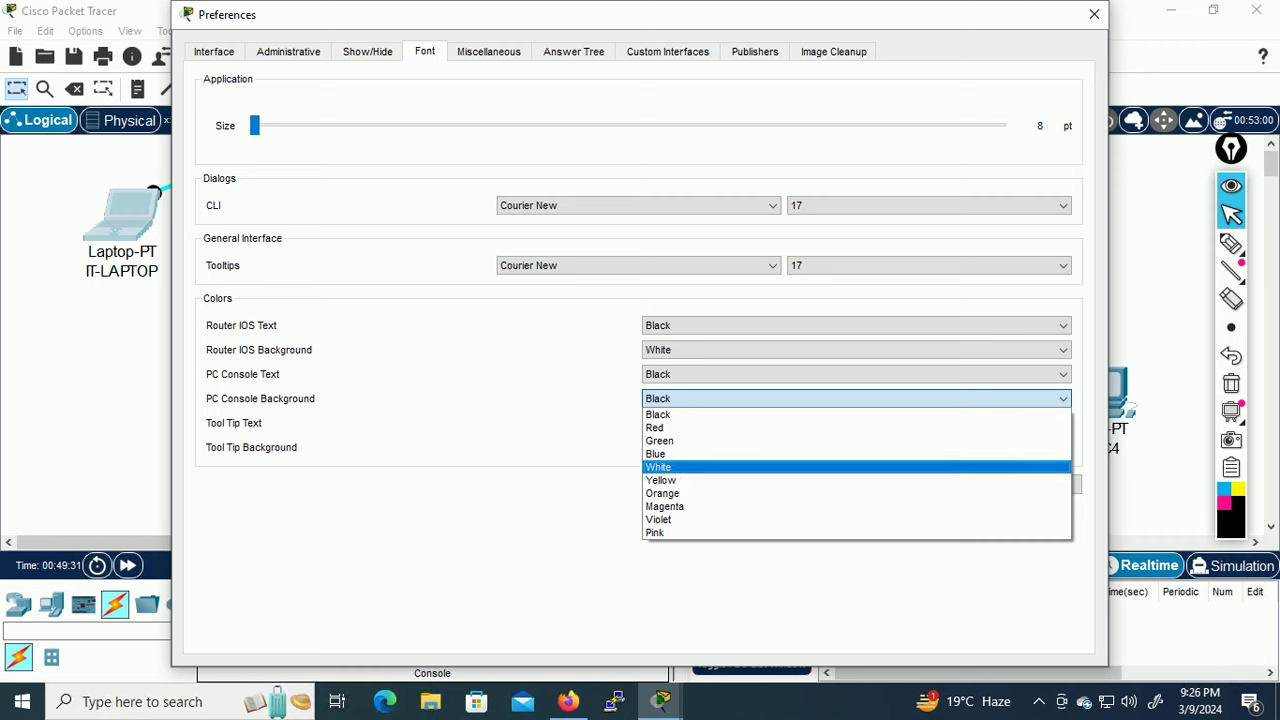
key("Return")
key("Tab")
key("Tab")
key("Tab")
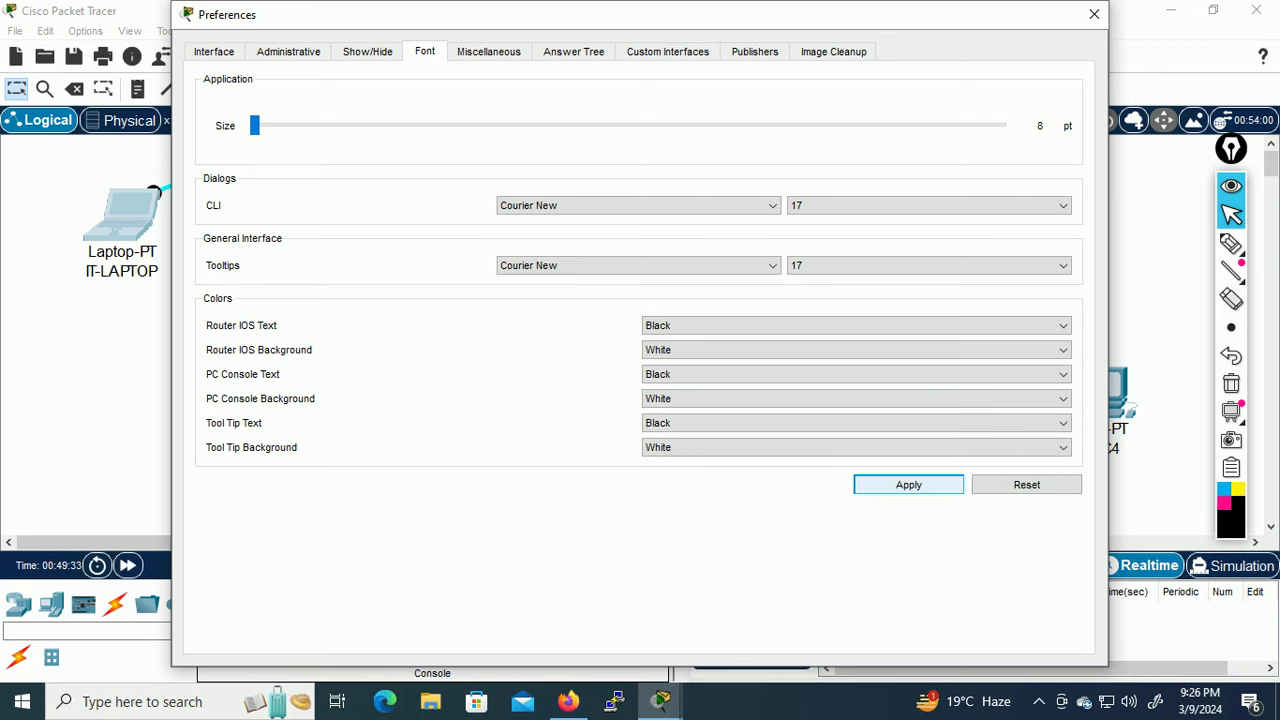
key("Return")
key("Escape")
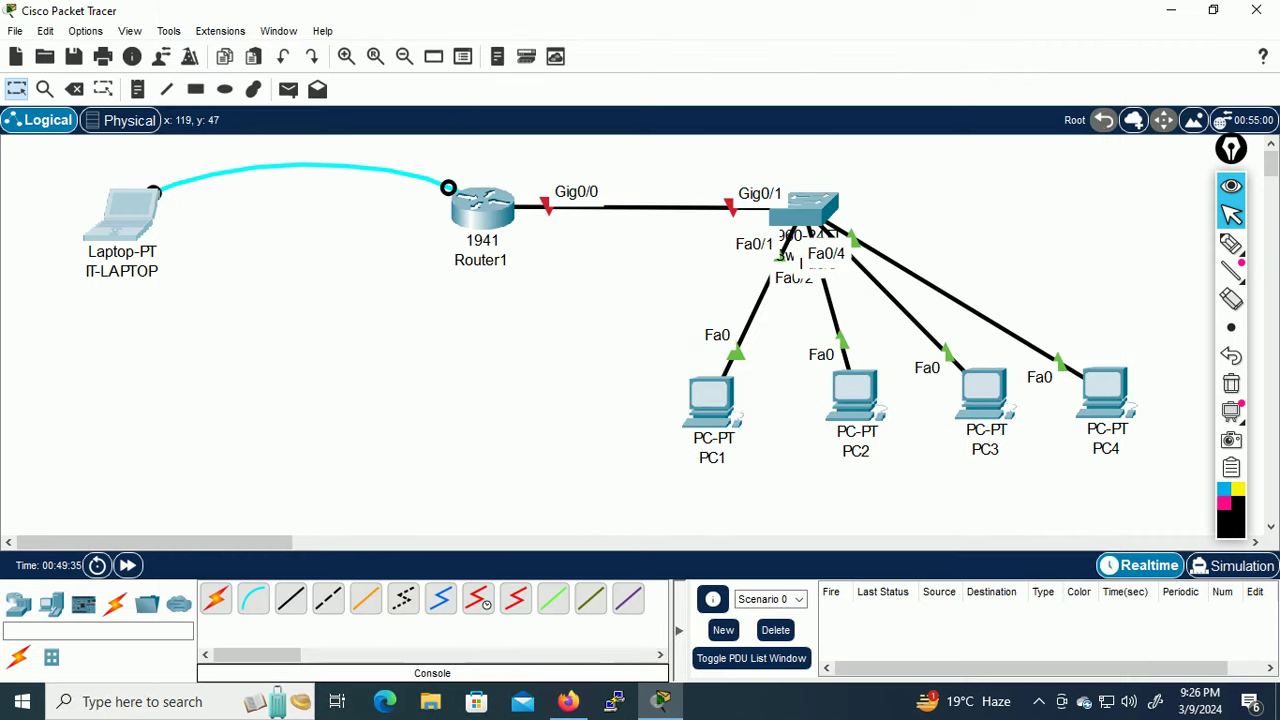
- Connect IT-LAPTOP's Terminal to R1 full-screen and answer 'no' to the initial configuration dialog
left_click(100, 200)
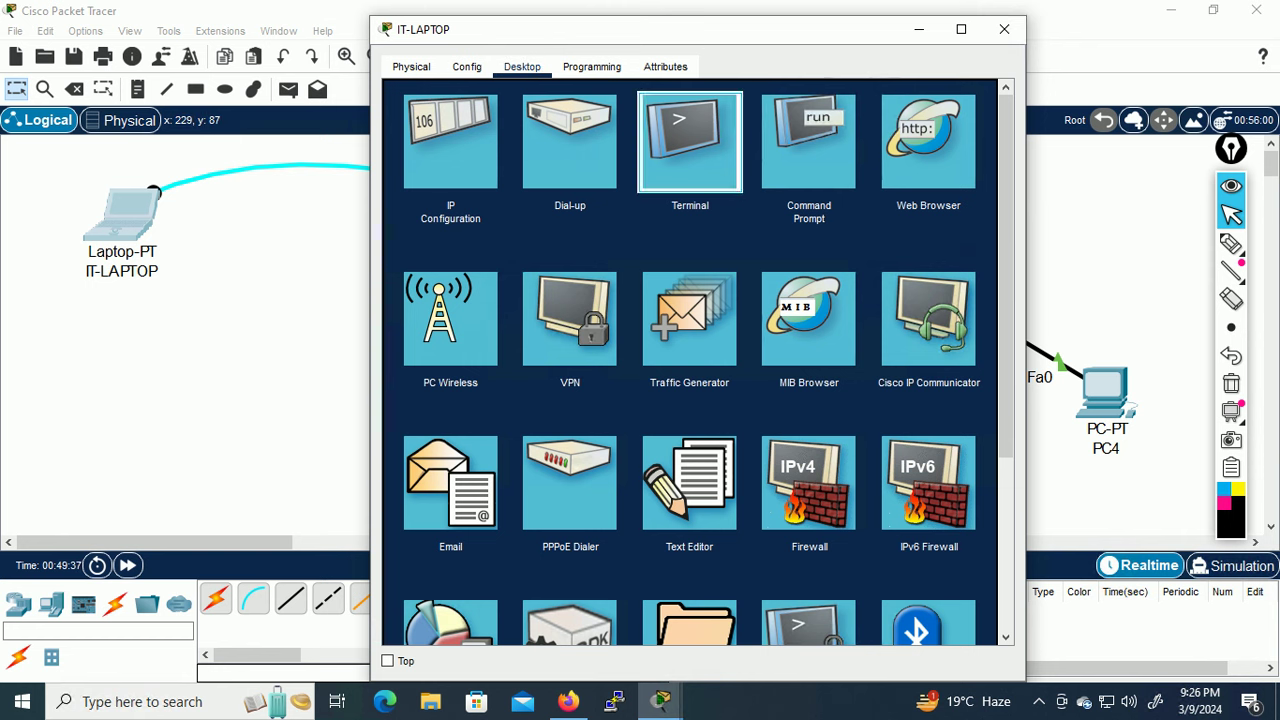
key("Return")
key("Tab")
key("Return")
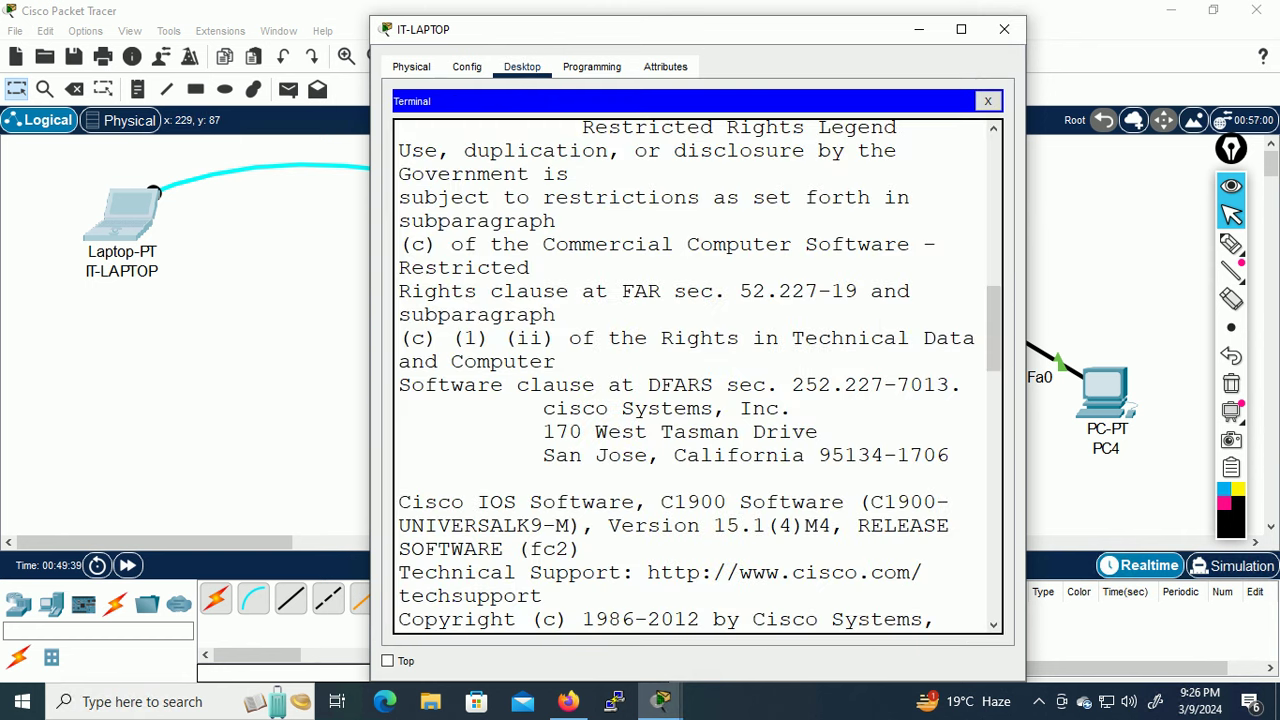
left_click(961, 29)
type("no")
key("Return")
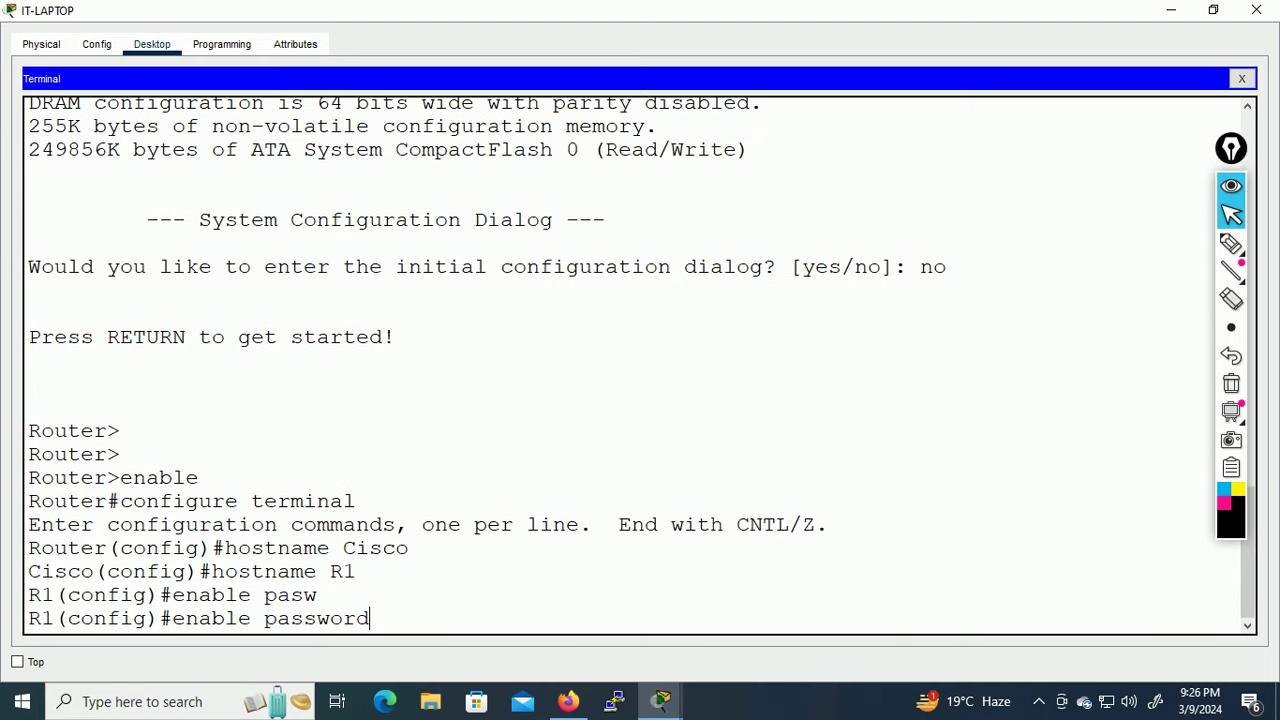
left_click_drag(184, 618, 369, 618)
left_click(252, 618)
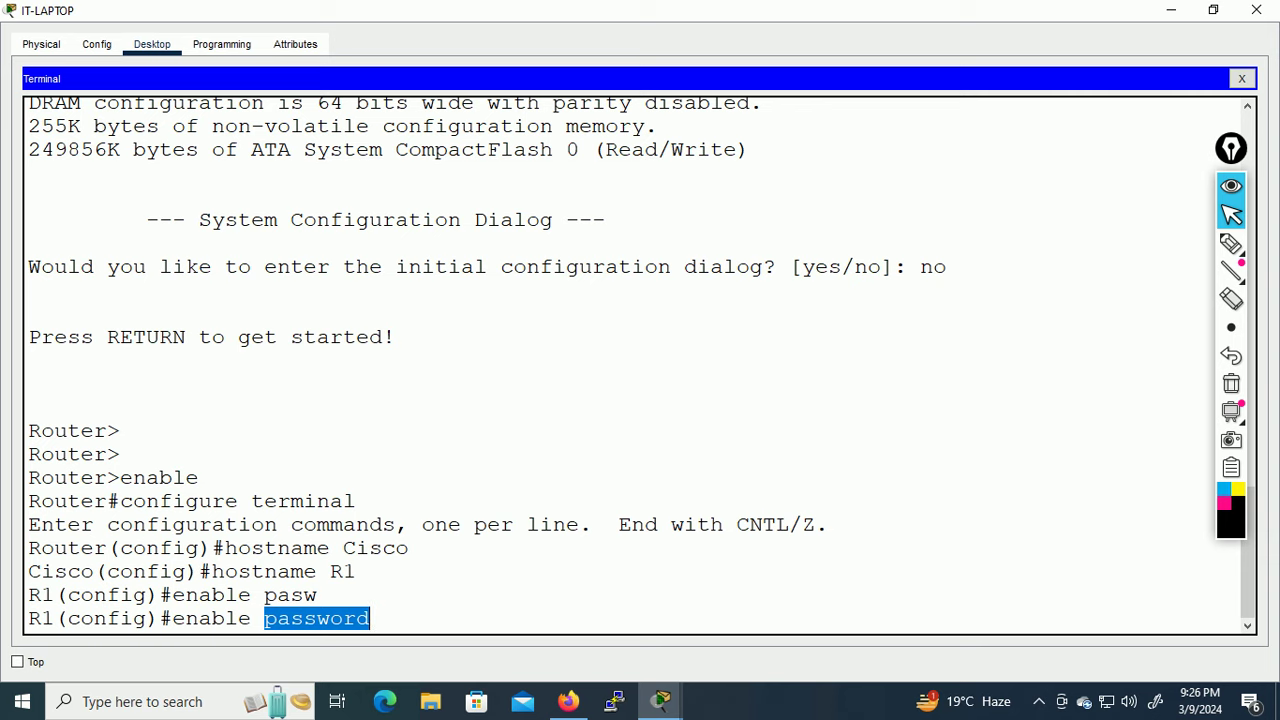
- Set R1's enable password, then exit configuration mode and the privileged session
left_click(369, 618)
type("cisco")
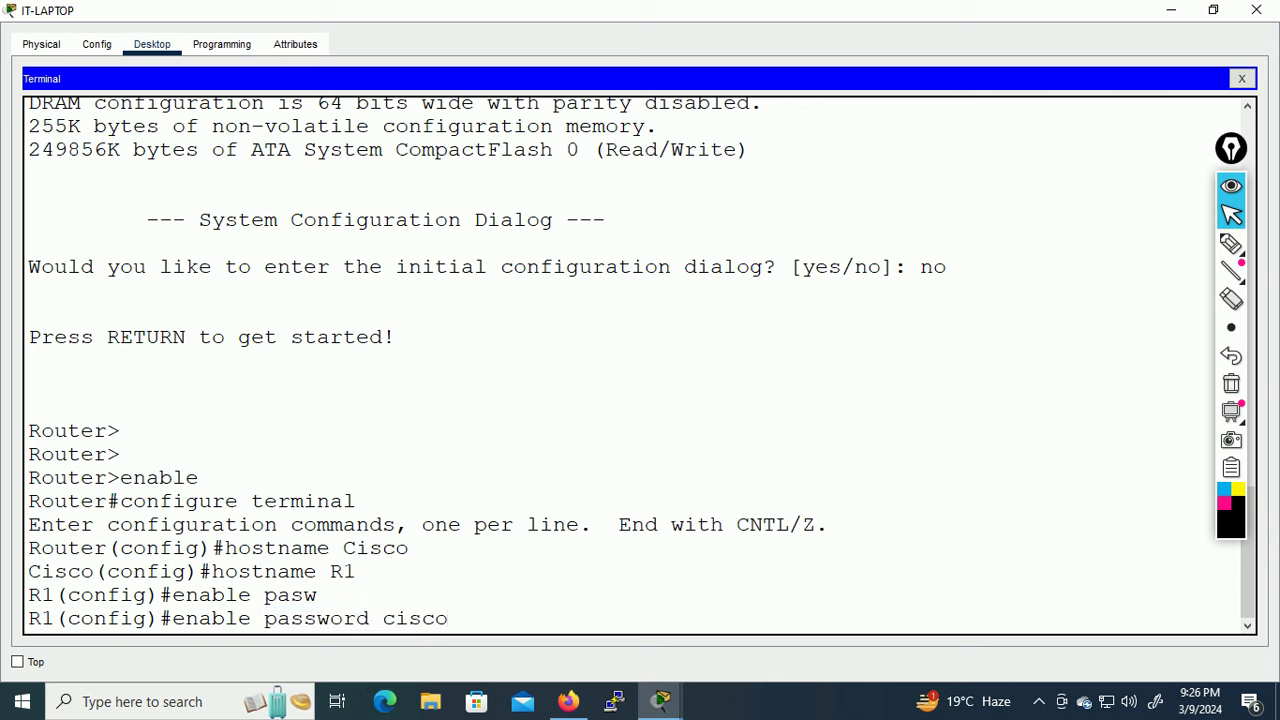
type("@123")
key("Return")
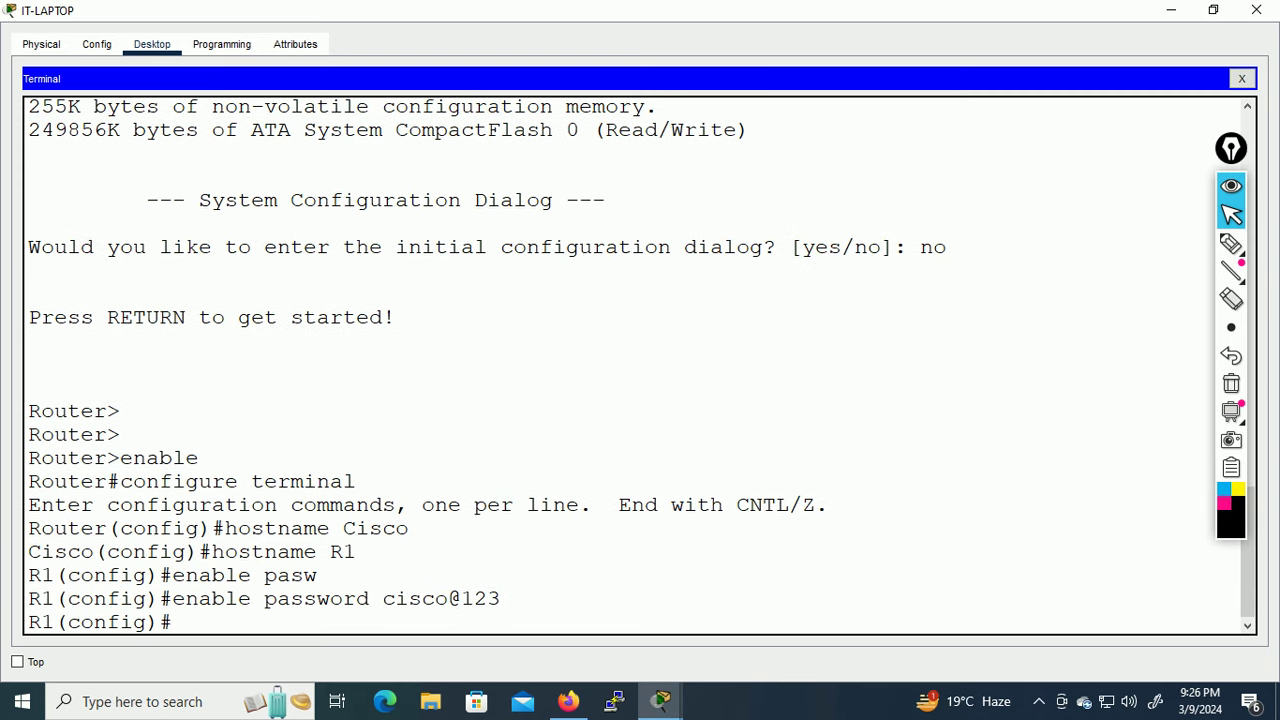
type("exi")
key("Return")
key("Return")
key("Return")
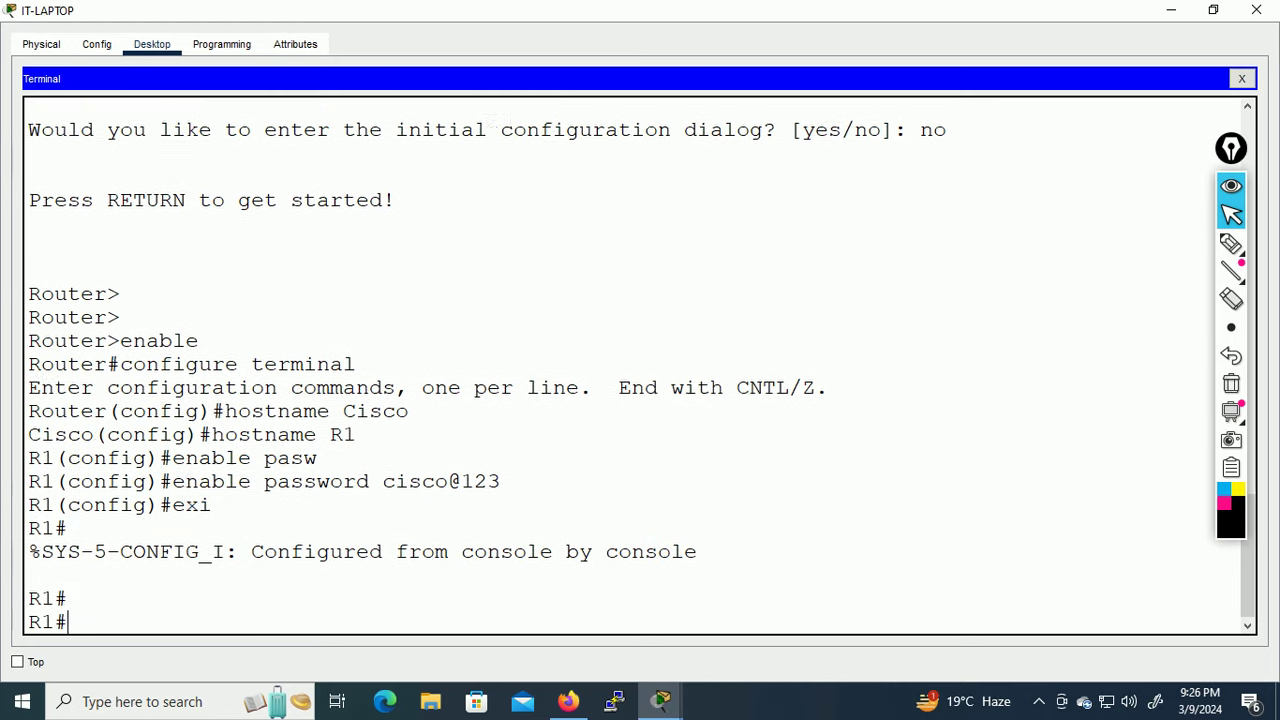
key("Return")
type("exi")
key("Return")
key("Return")
key("Return")
- Scroll back and highlight the (config) mode marker and the exit commands in the output
scroll(640, 365, "up", 10)
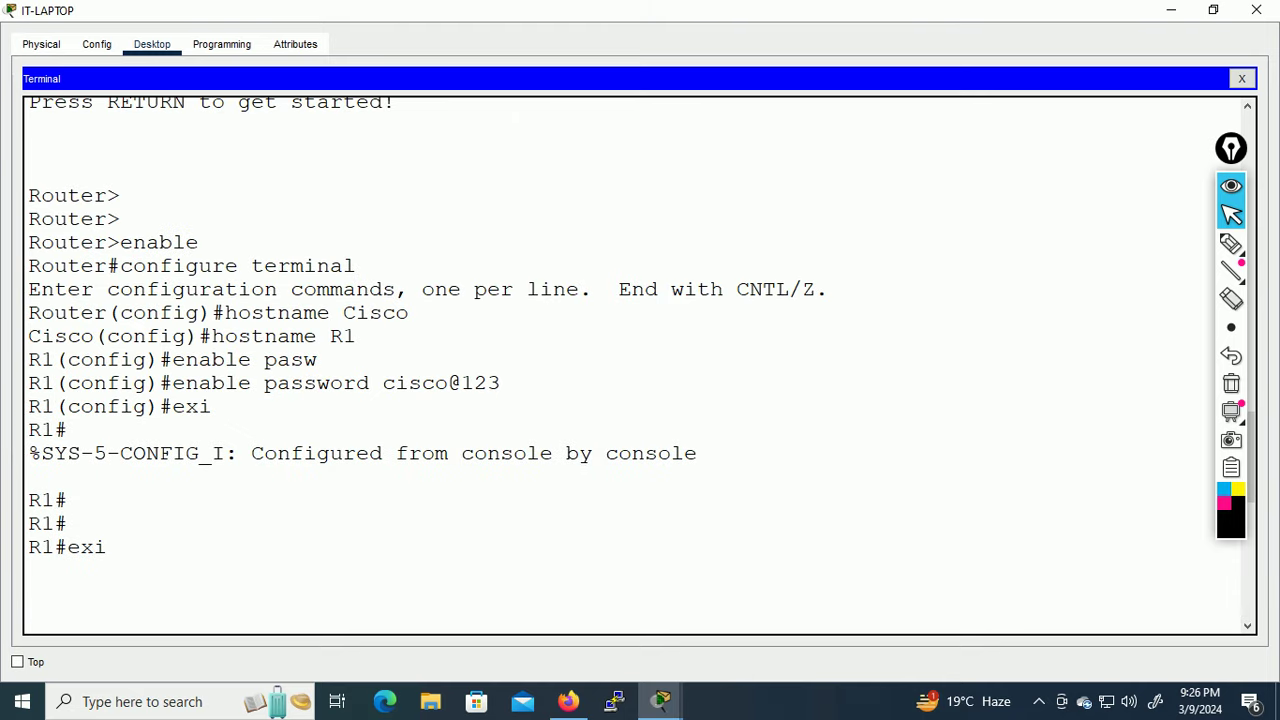
left_click_drag(55, 359, 160, 359)
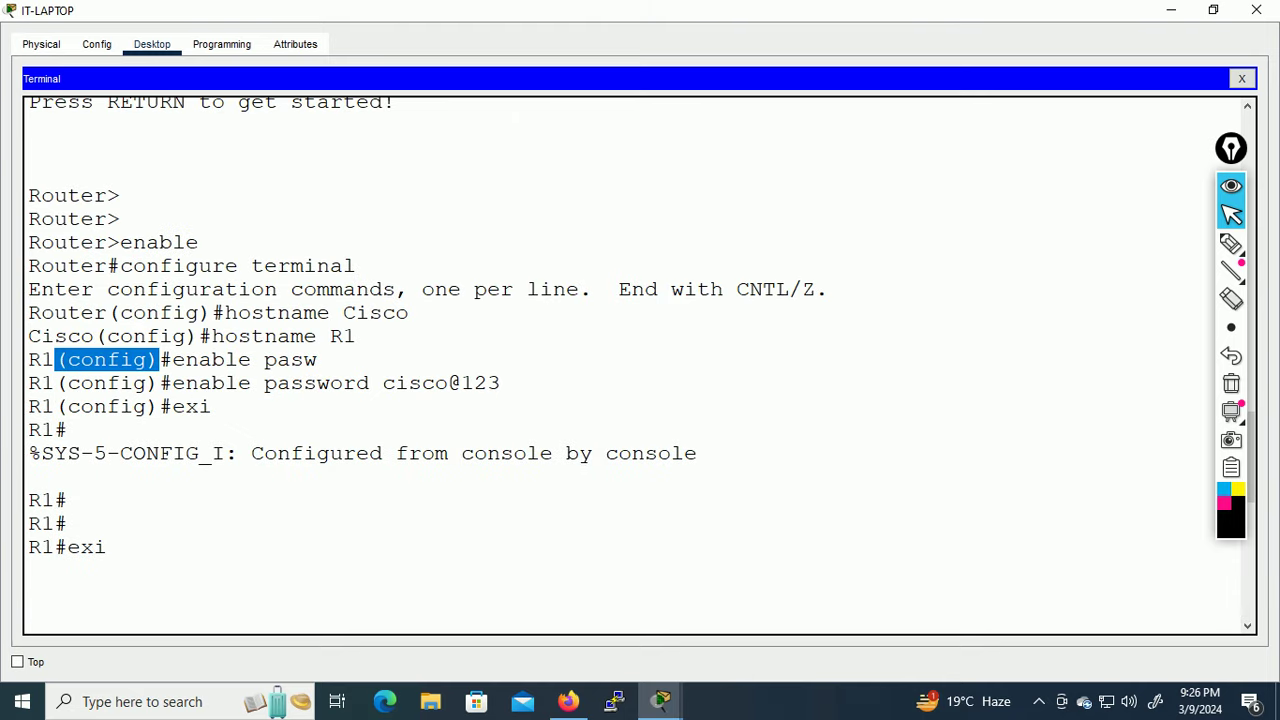
mouse_move(184, 406)
left_mouse_down()
mouse_move(213, 406)
mouse_move(160, 406)
left_mouse_up()
left_click(212, 406)
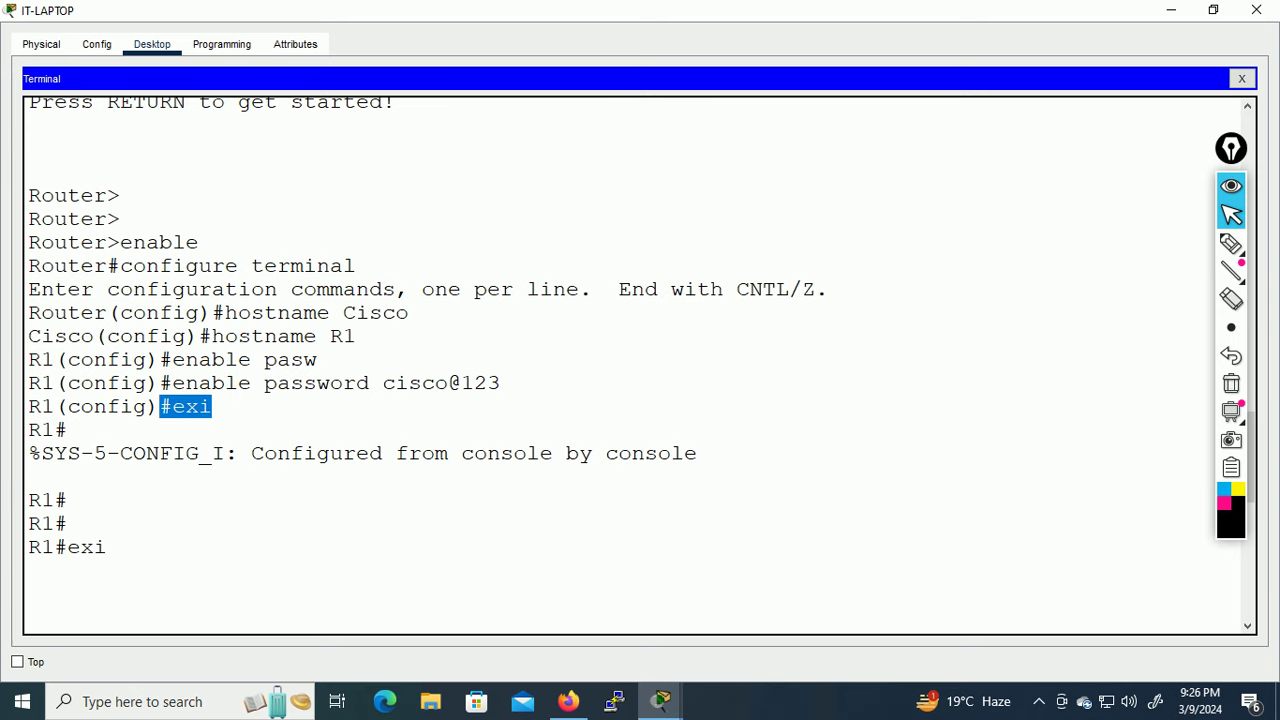
left_click_drag(67, 406, 159, 406)
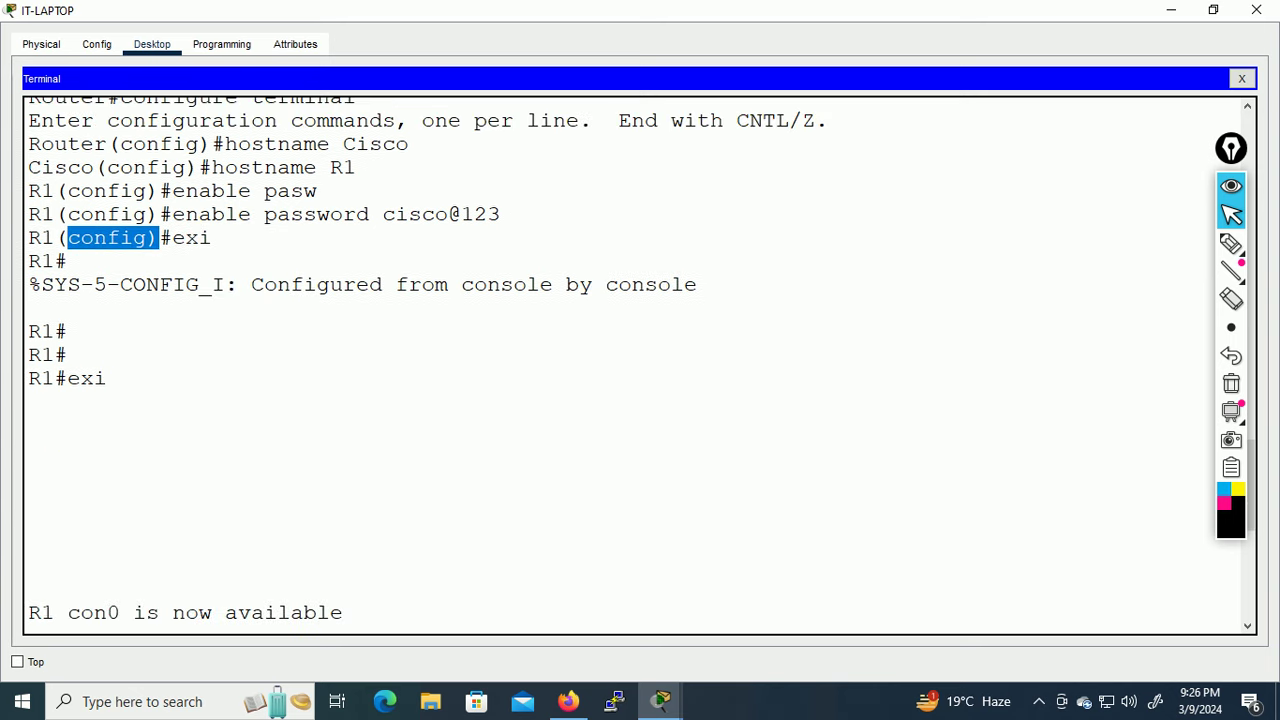
left_click_drag(66, 378, 107, 378)
left_click(66, 378)
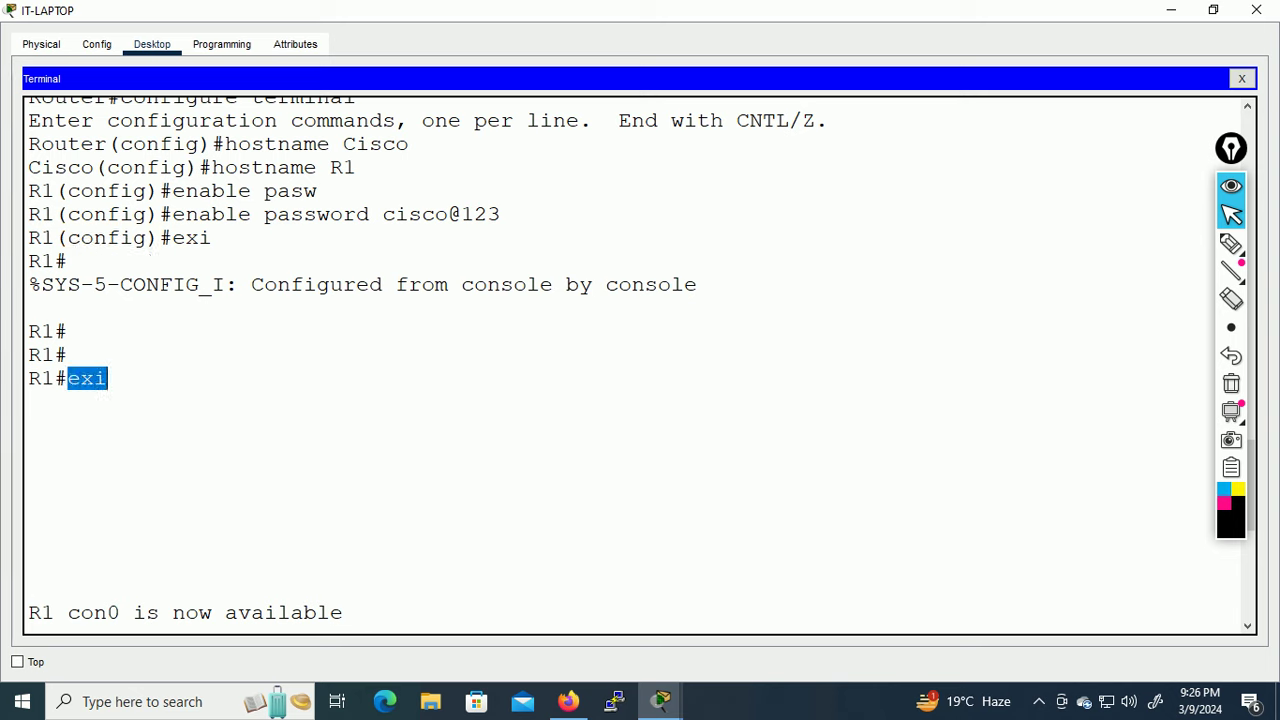
left_click(107, 378)
left_click_drag(67, 378, 107, 378)
- Start a new R1 session and reach privileged mode with enable and its password
key("Return")
key("Return")
key("Return")
key("Return")
key("Return")
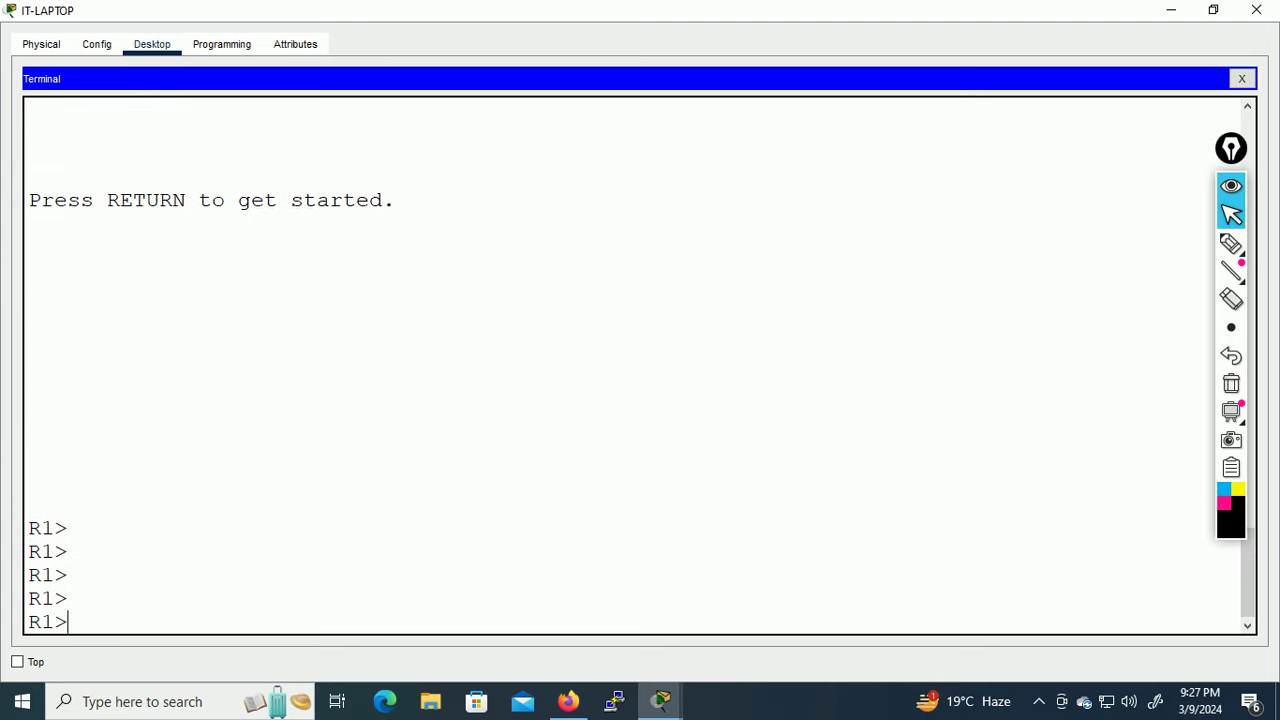
left_click_drag(68, 622, 29, 622)
left_click(29, 622)
type("enable")
key("Return")
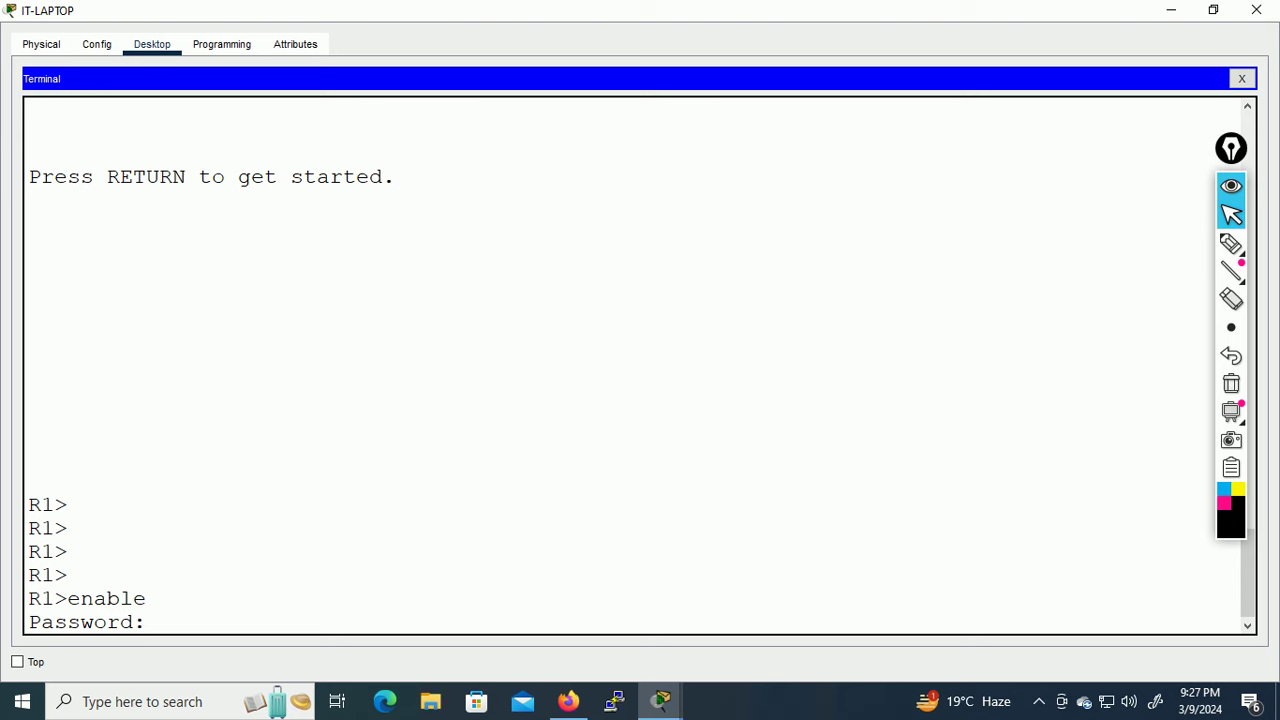
key("Return")
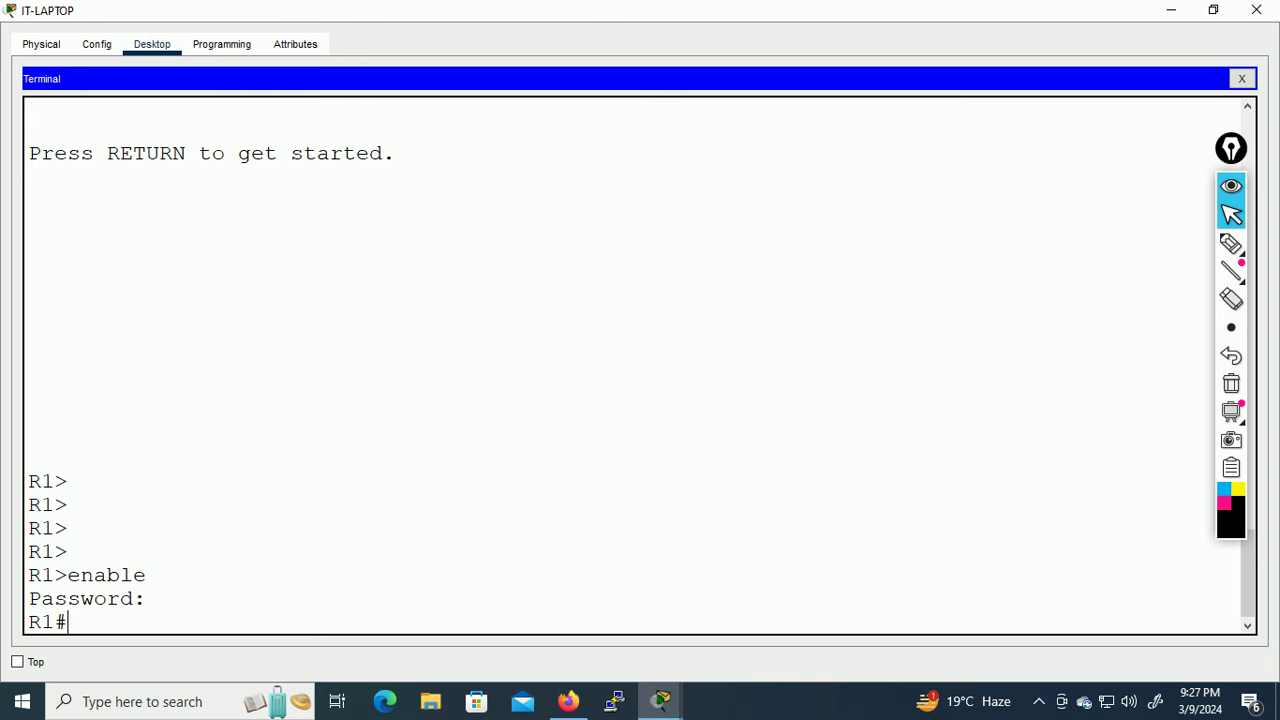
- Run end and exit to log out of the R1 console session
type("end")
key("Return")
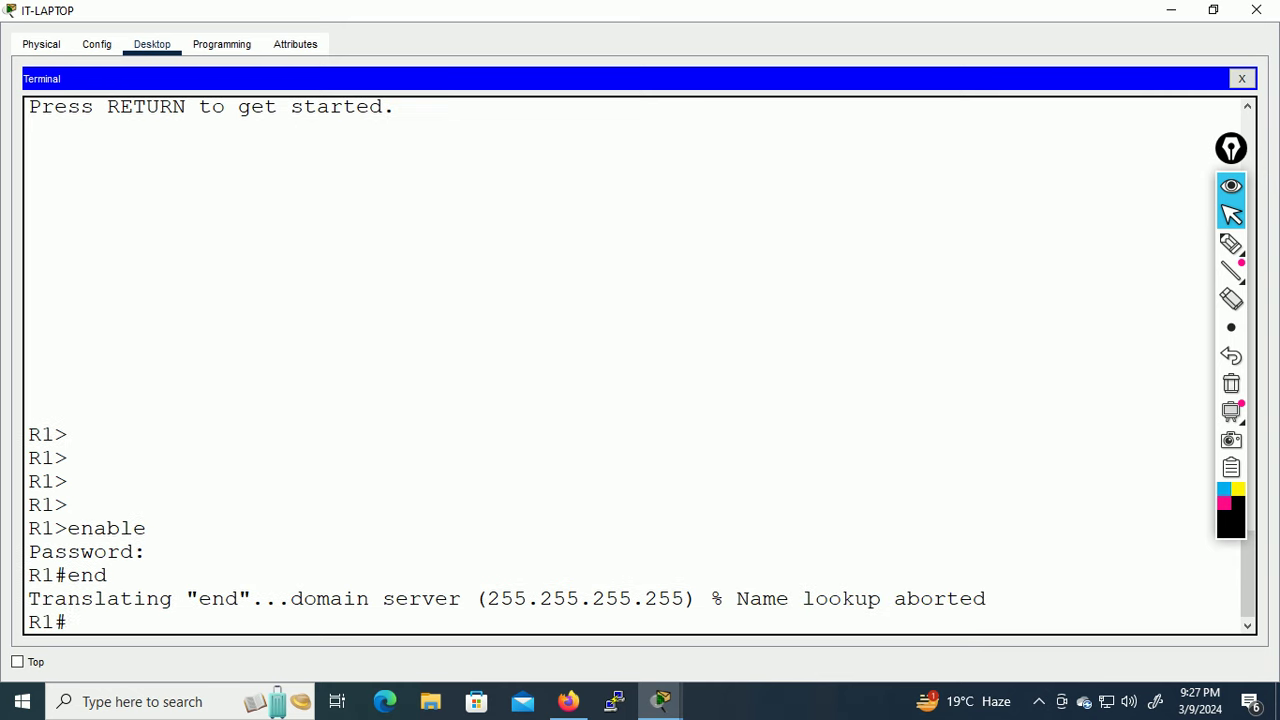
type("exut")
key("BackSpace")
key("BackSpace")
type("it")
key("Return")
key("Return")
key("Return")
key("Return")
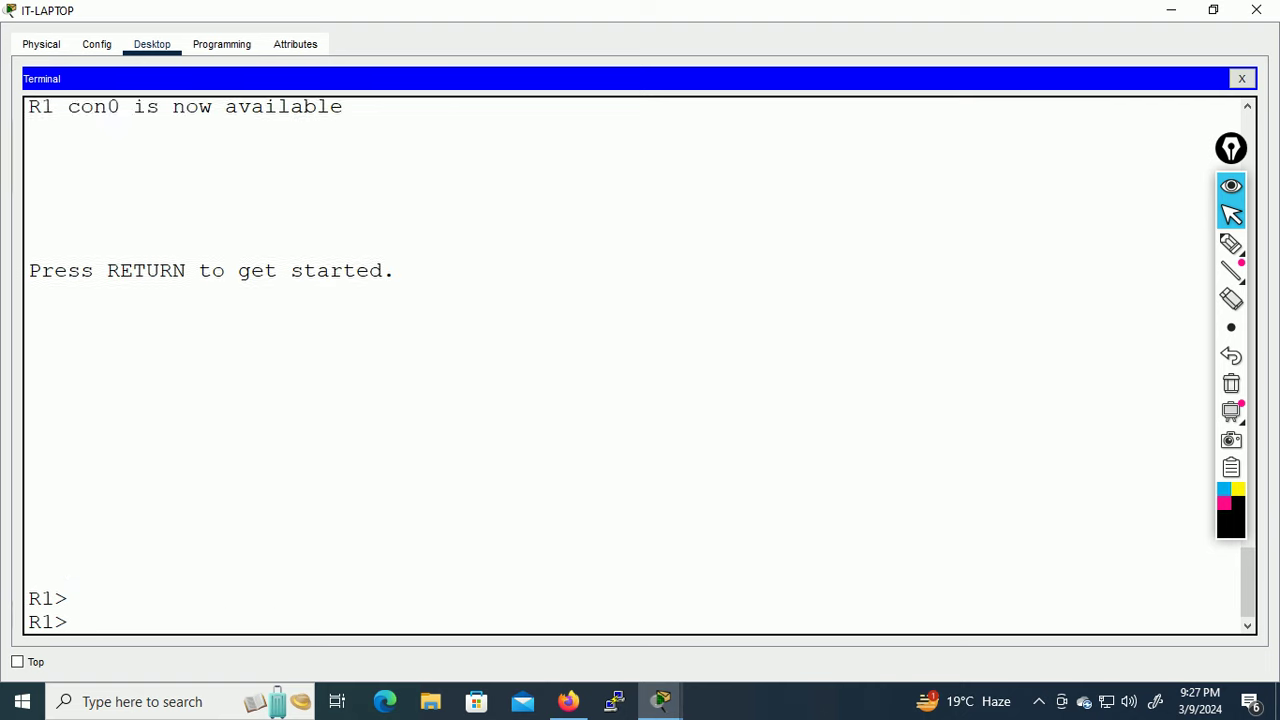
- Log back in to R1# with enable and the password, pointing out the enable command
triple_click(47, 622)
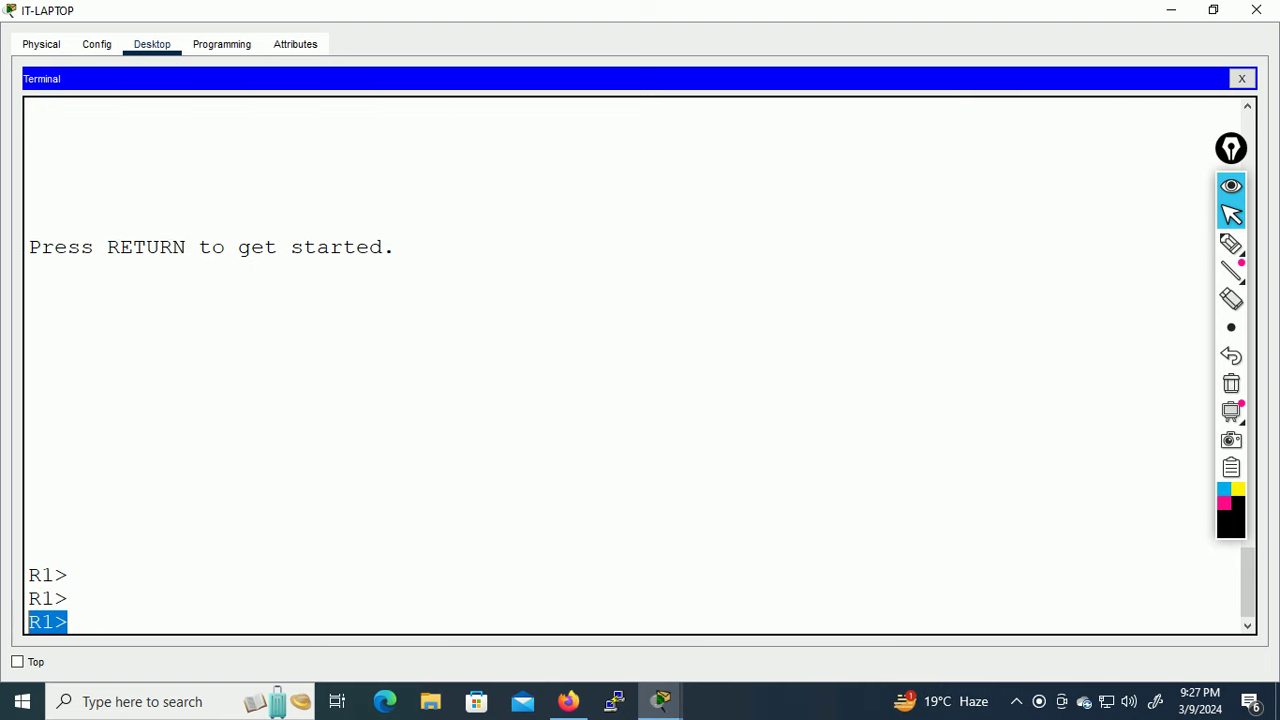
type("enable")
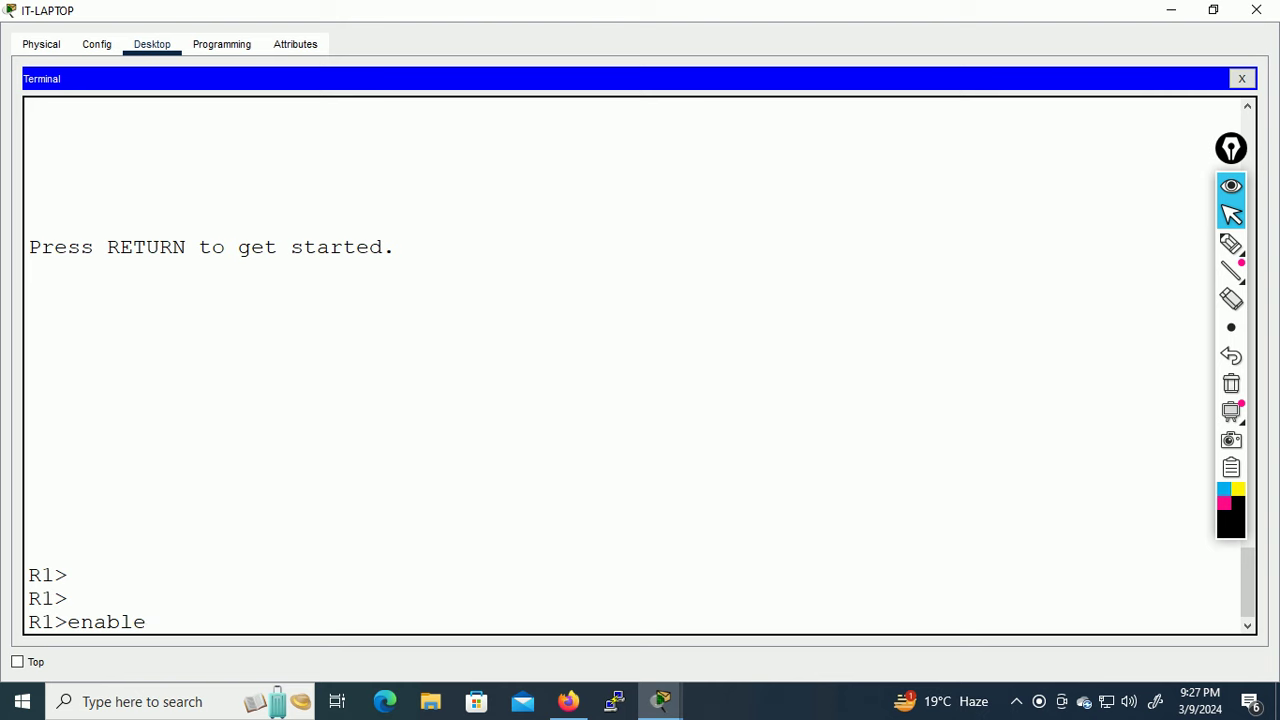
key("Return")
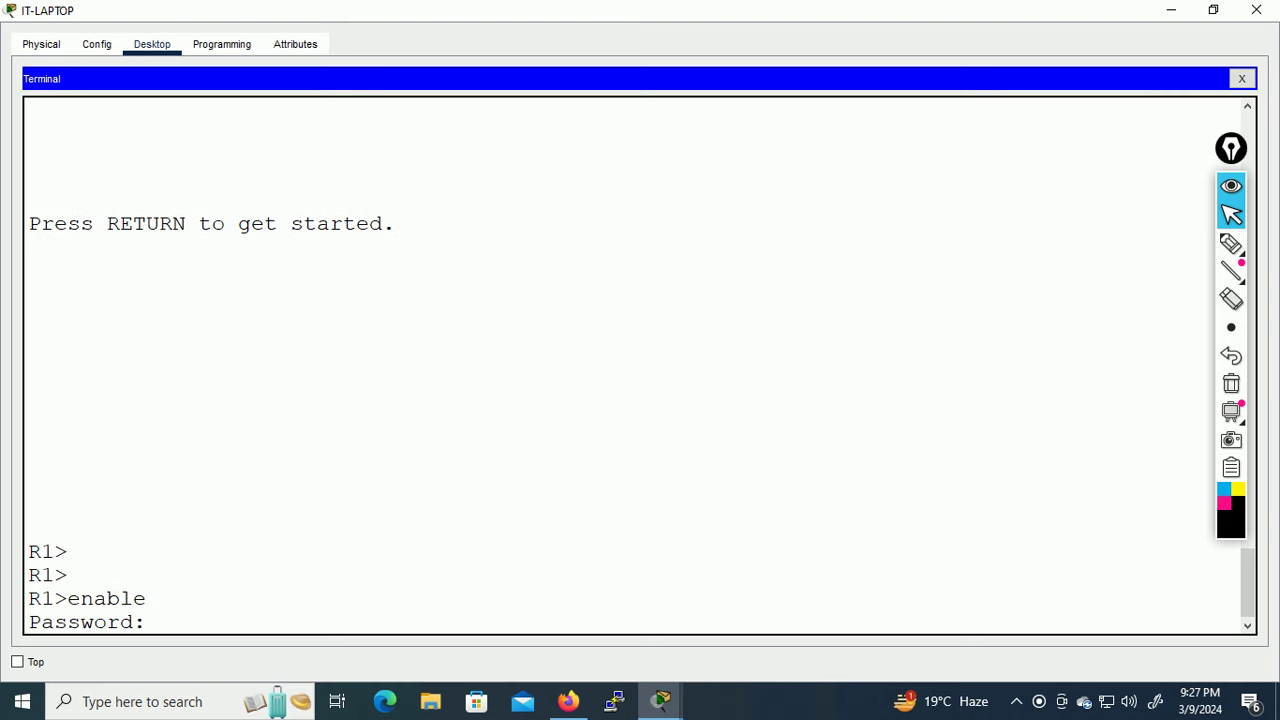
key("Return")
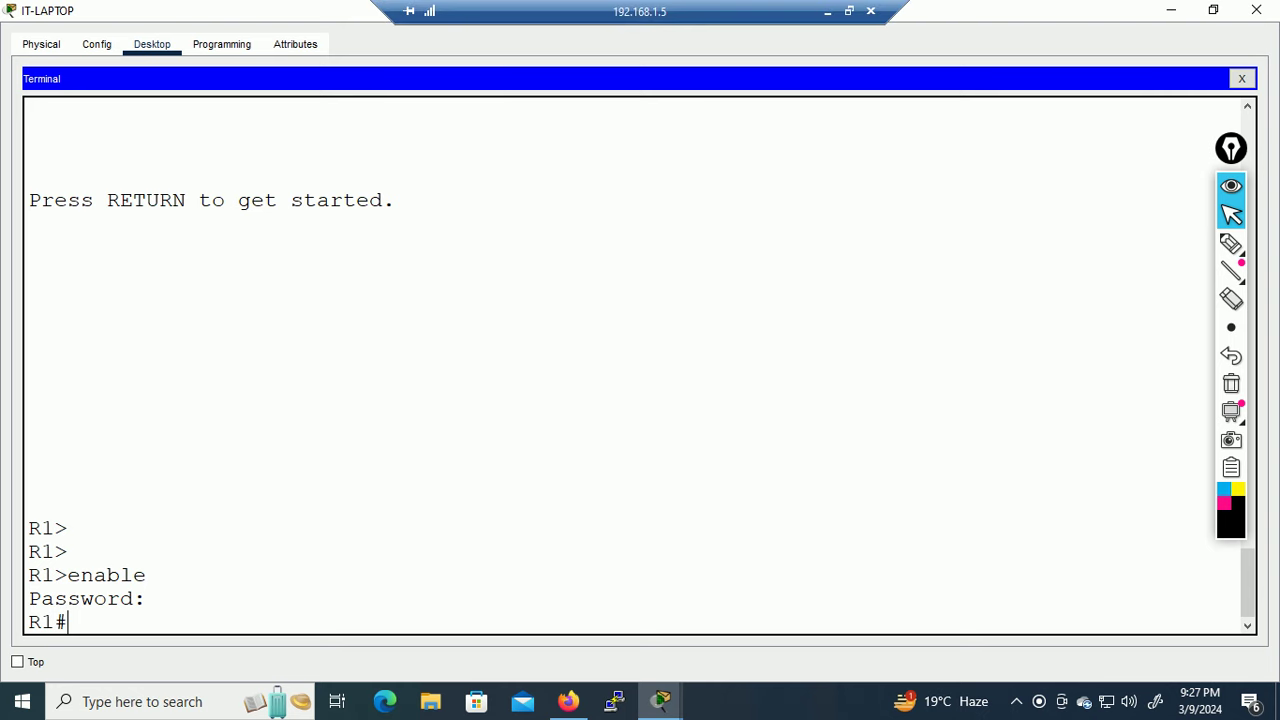
left_click_drag(67, 575, 147, 575)
left_click(67, 575)
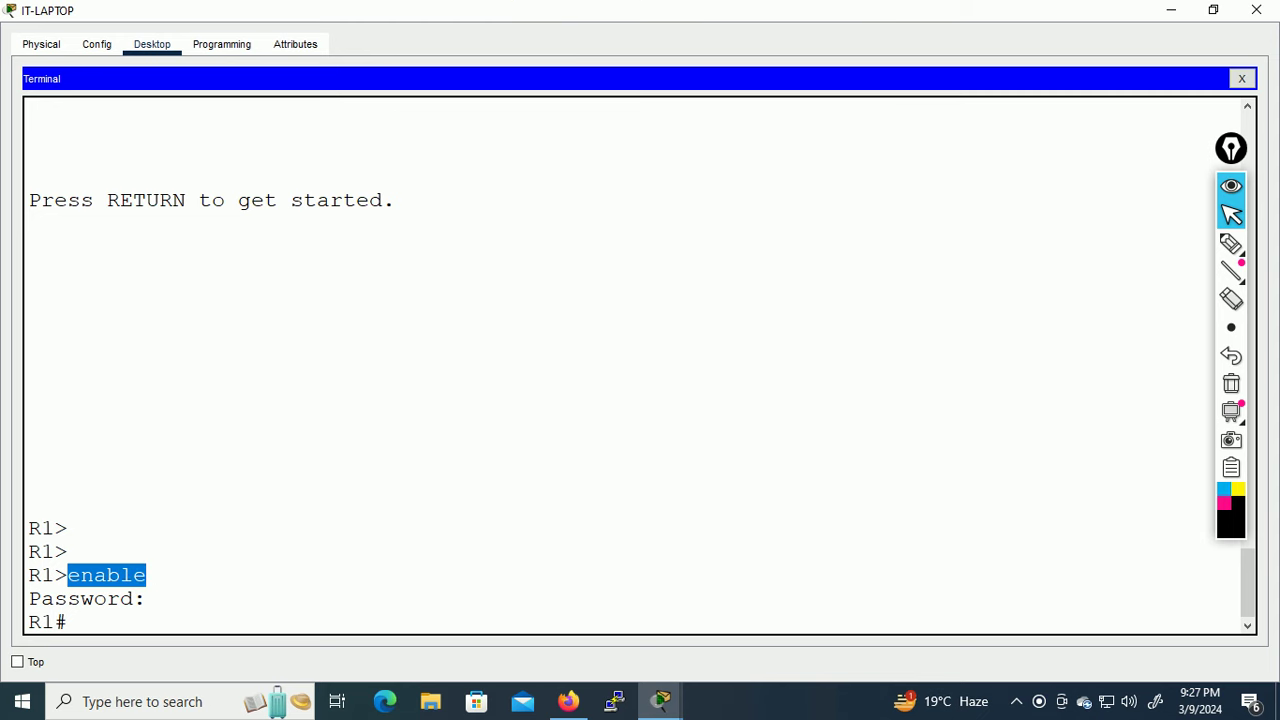
left_click(147, 575)
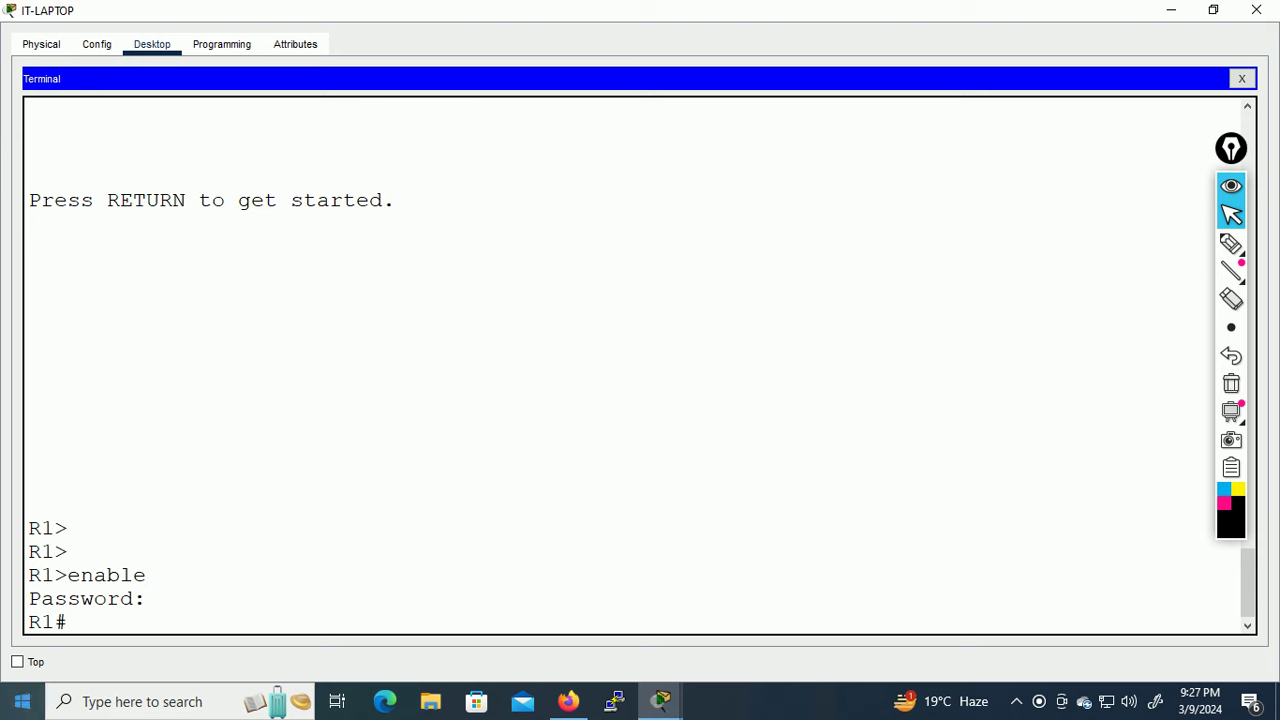
- Type 'show runn' at the R1# prompt
left_click_drag(40, 622, 68, 622)
left_click(68, 622)
type("s")
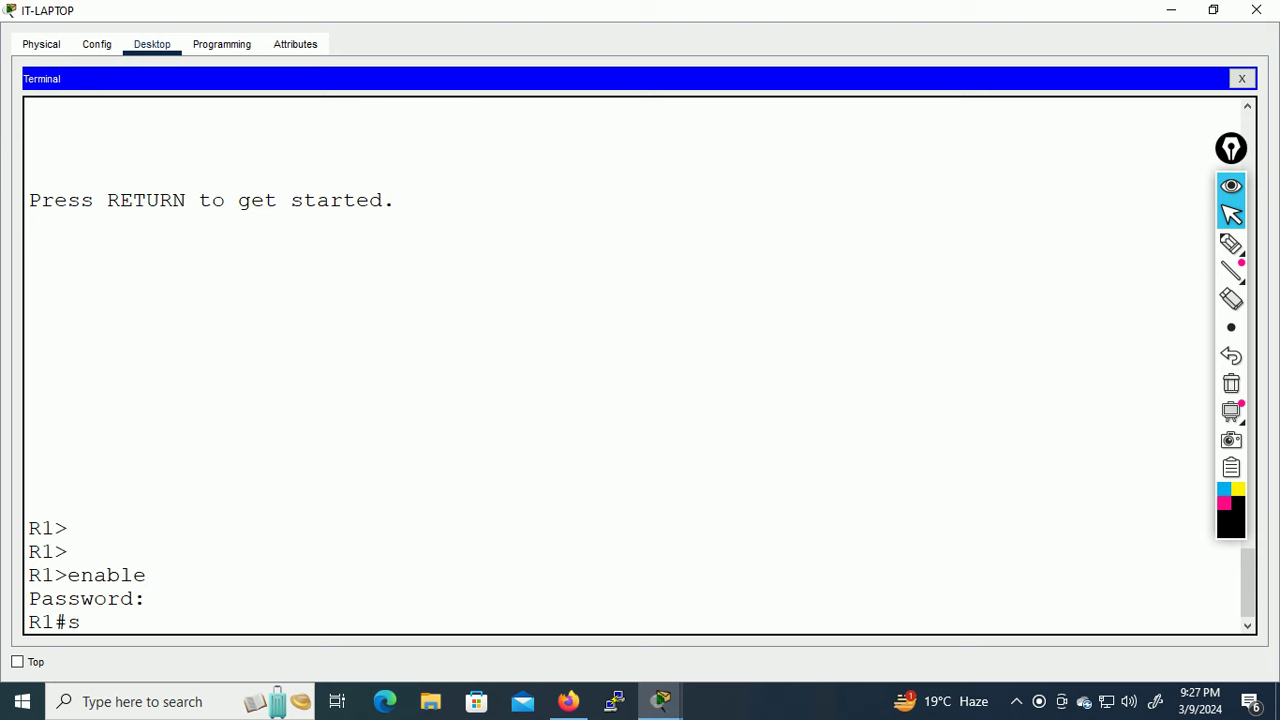
type("how runn")
- Complete the command to show running-config and run it on R1
key("Tab")
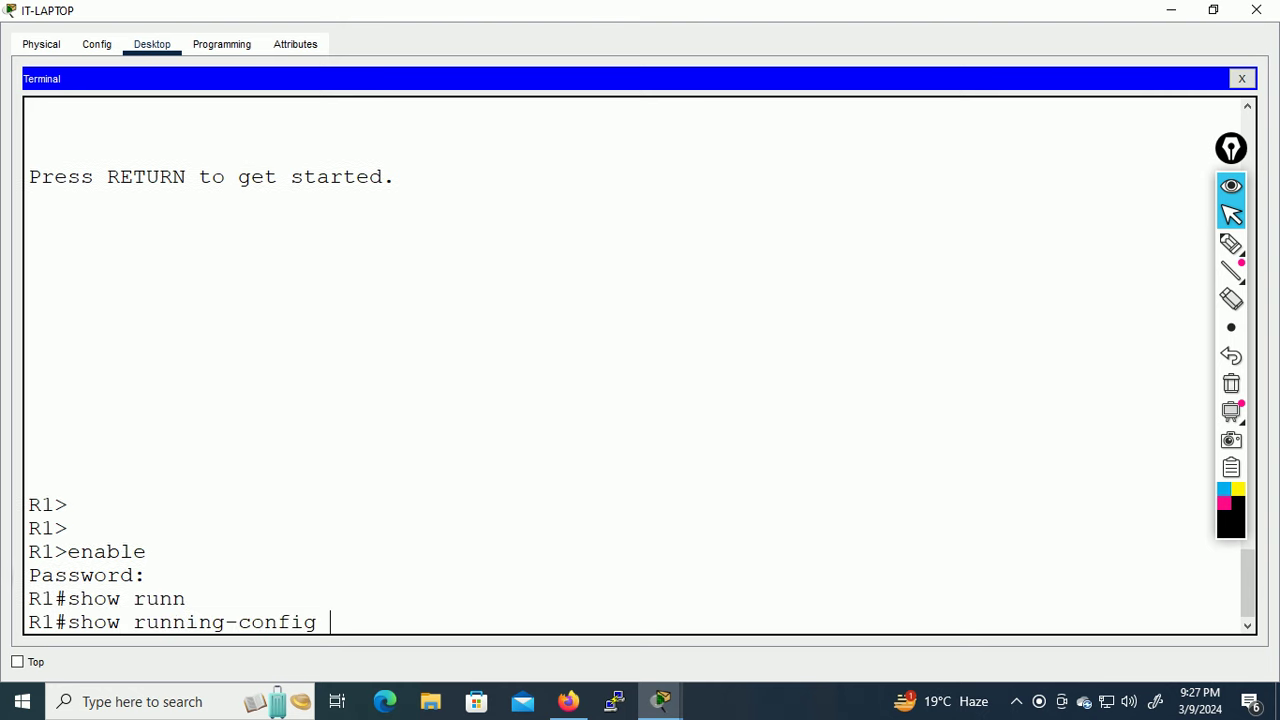
left_click_drag(106, 622, 330, 622)
left_click(318, 622)
left_click_drag(66, 622, 332, 622)
left_click(330, 622)
key("Return")
- Highlight the enable password line, page to the end, and exit to R1>
left_click_drag(28, 130, 108, 578)
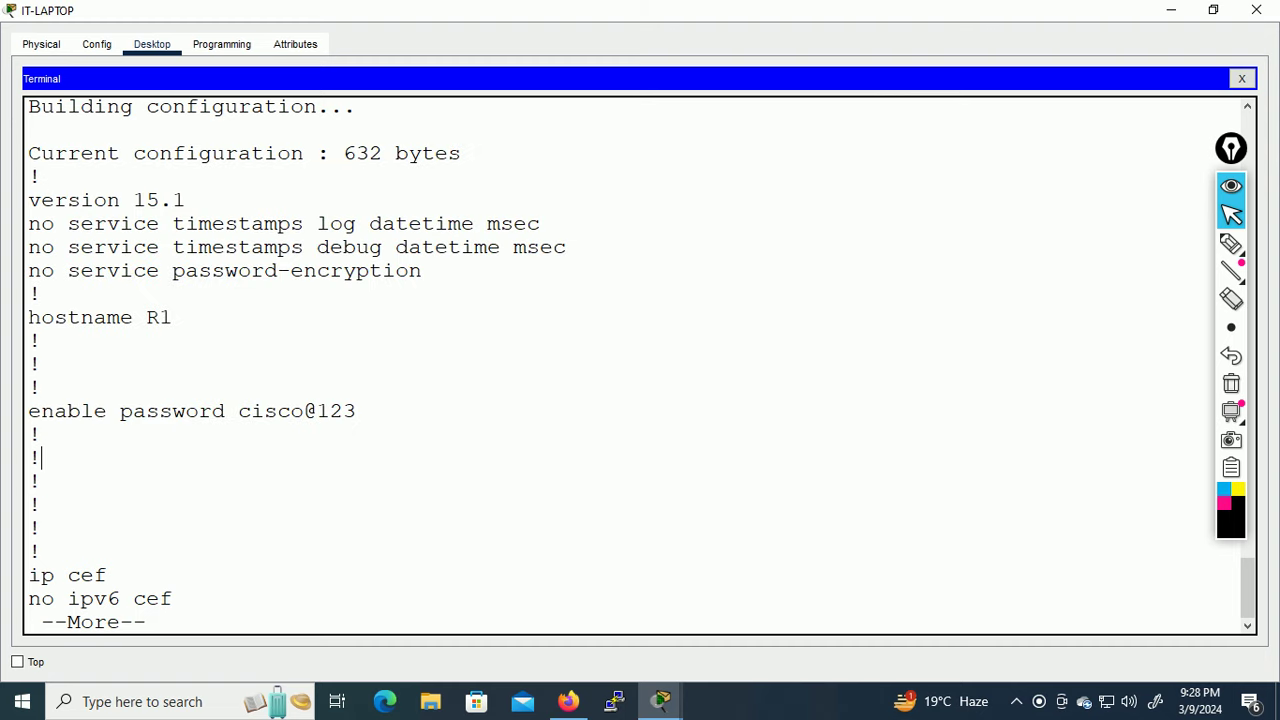
left_click_drag(28, 411, 356, 411)
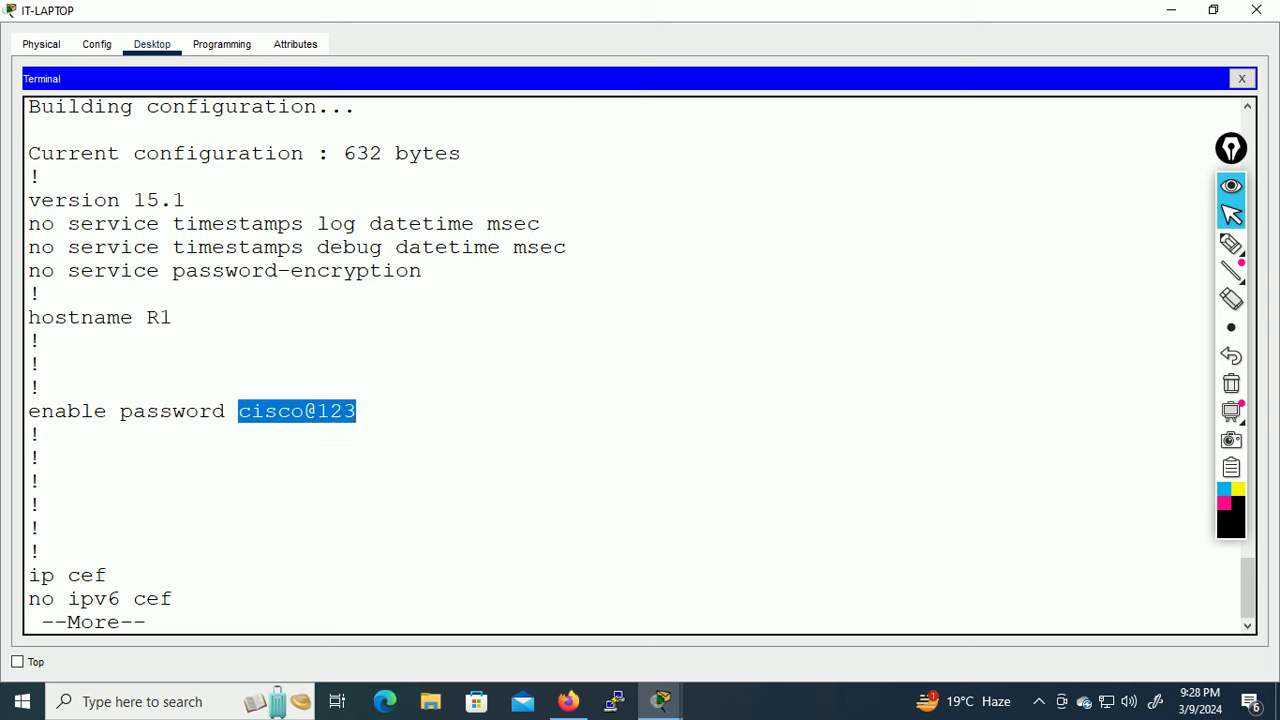
left_click(42, 435)
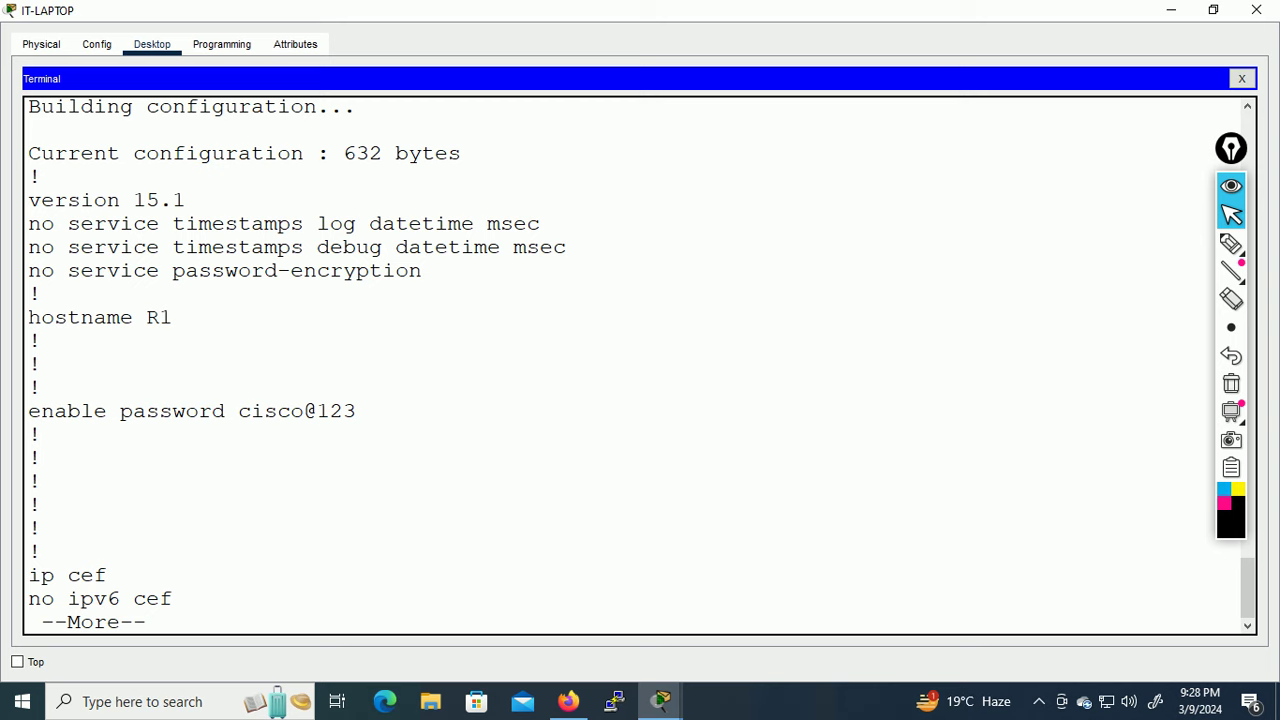
left_click_drag(29, 411, 357, 412)
key("space")
key("space")
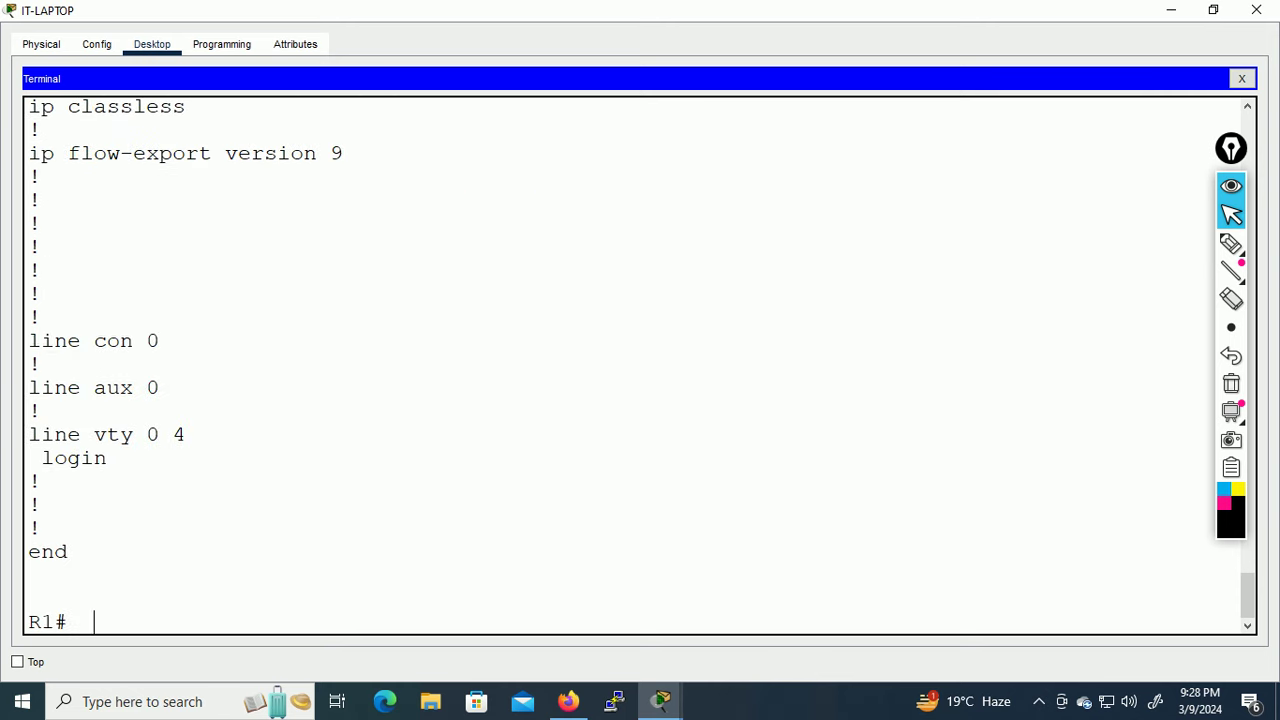
type("exit")
key("Return")
key("Return")
key("Return")
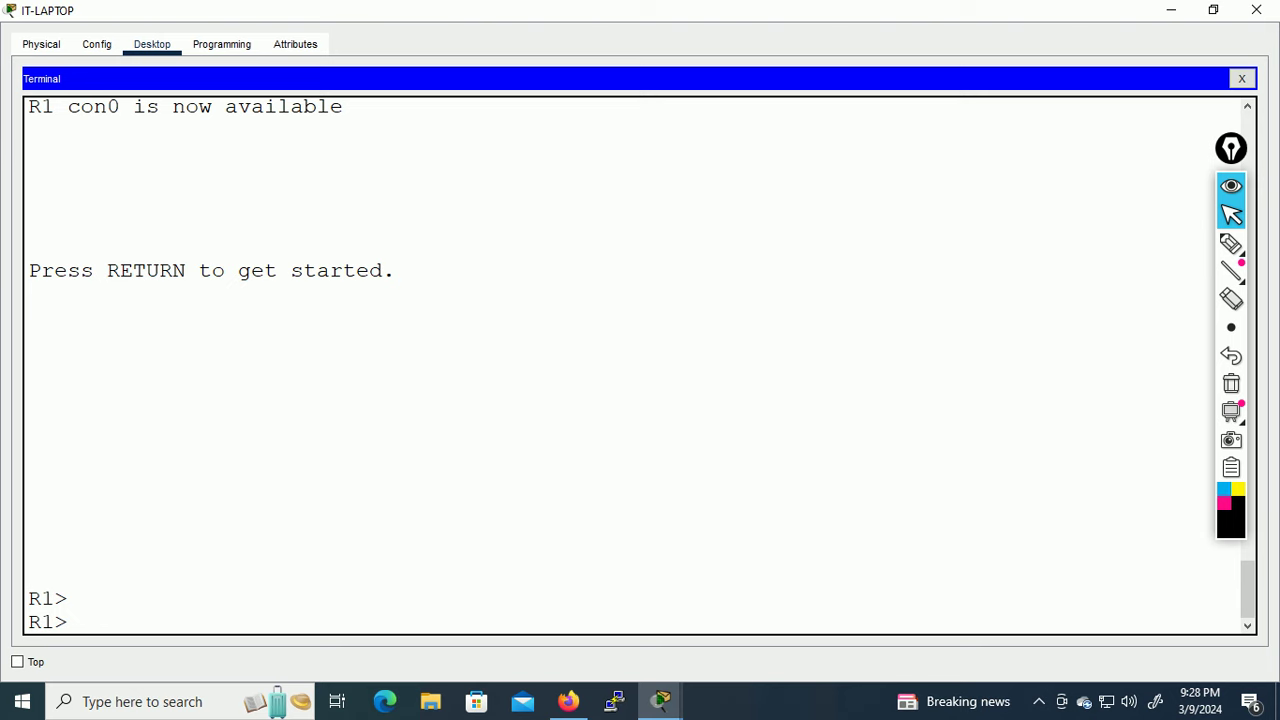
- Return R1 to privileged mode by entering en and the enable password
type("en")
key("Return")
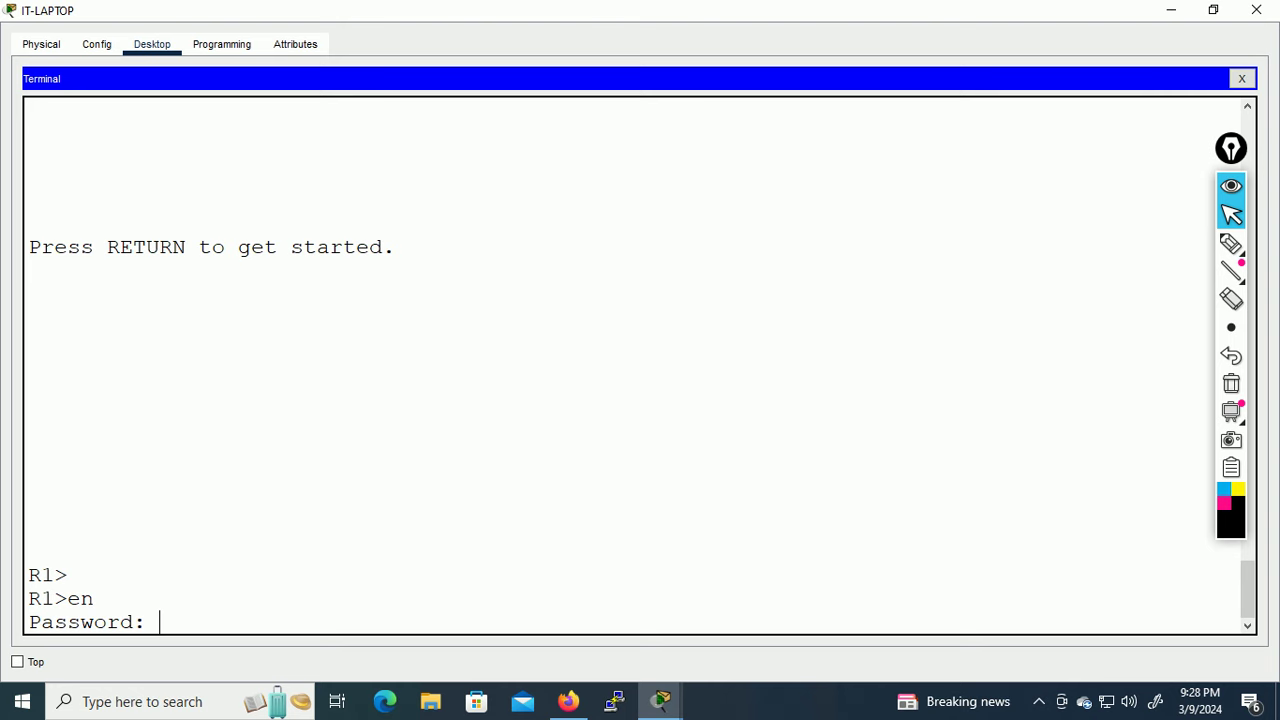
key("Return")
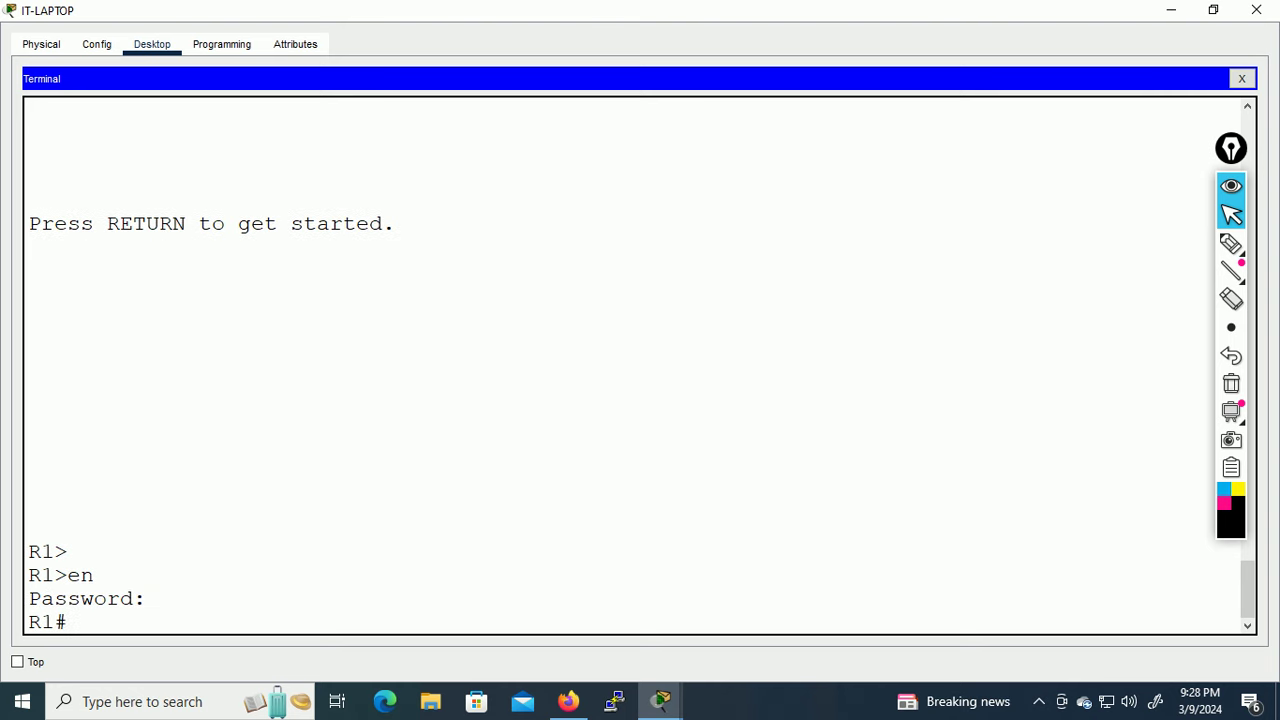
- Show R1's running-config and highlight the enable password line
type("show")
key("Tab")
type("run")
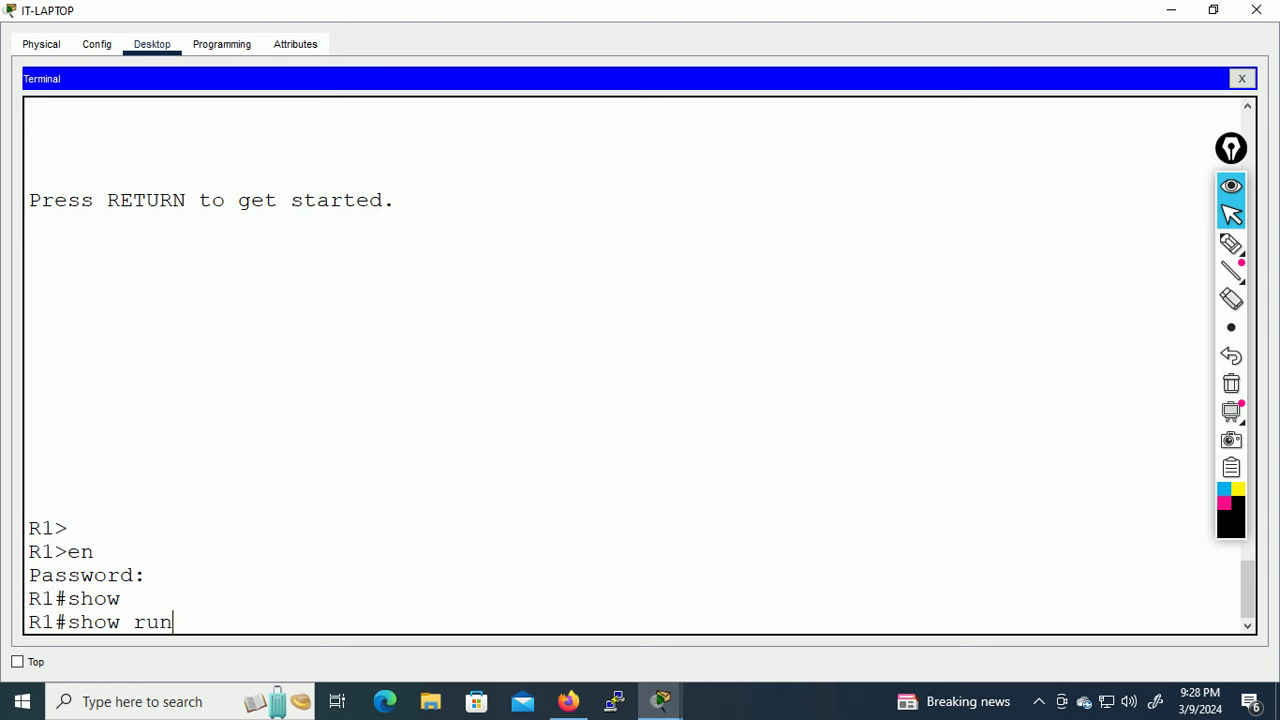
key("Tab")
key("Return")
left_click_drag(55, 411, 357, 411)
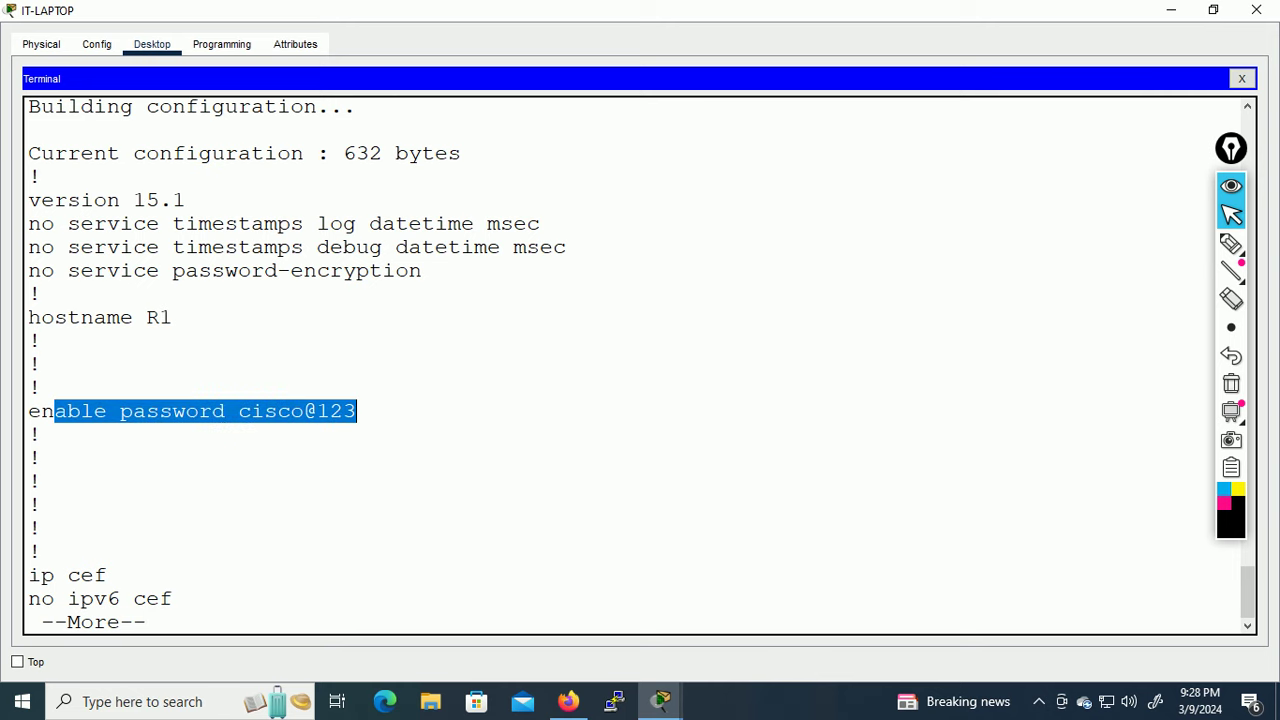
left_click(357, 411)
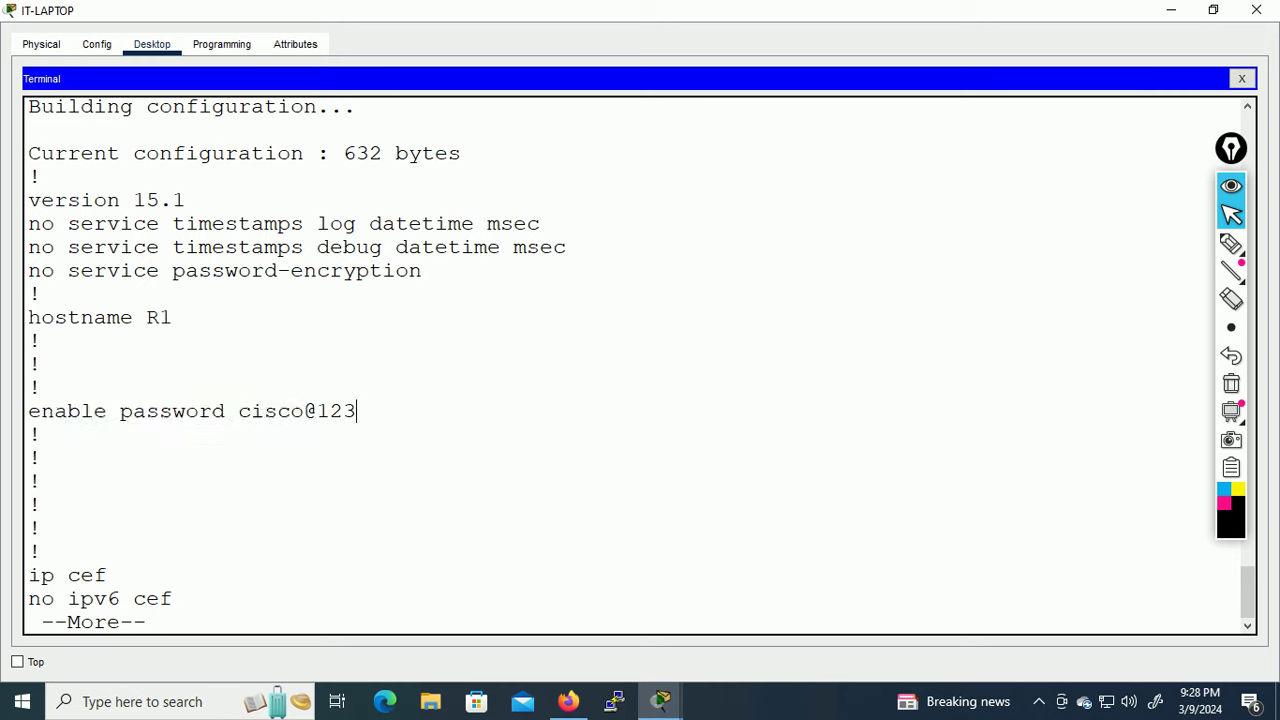
left_click_drag(40, 411, 358, 411)
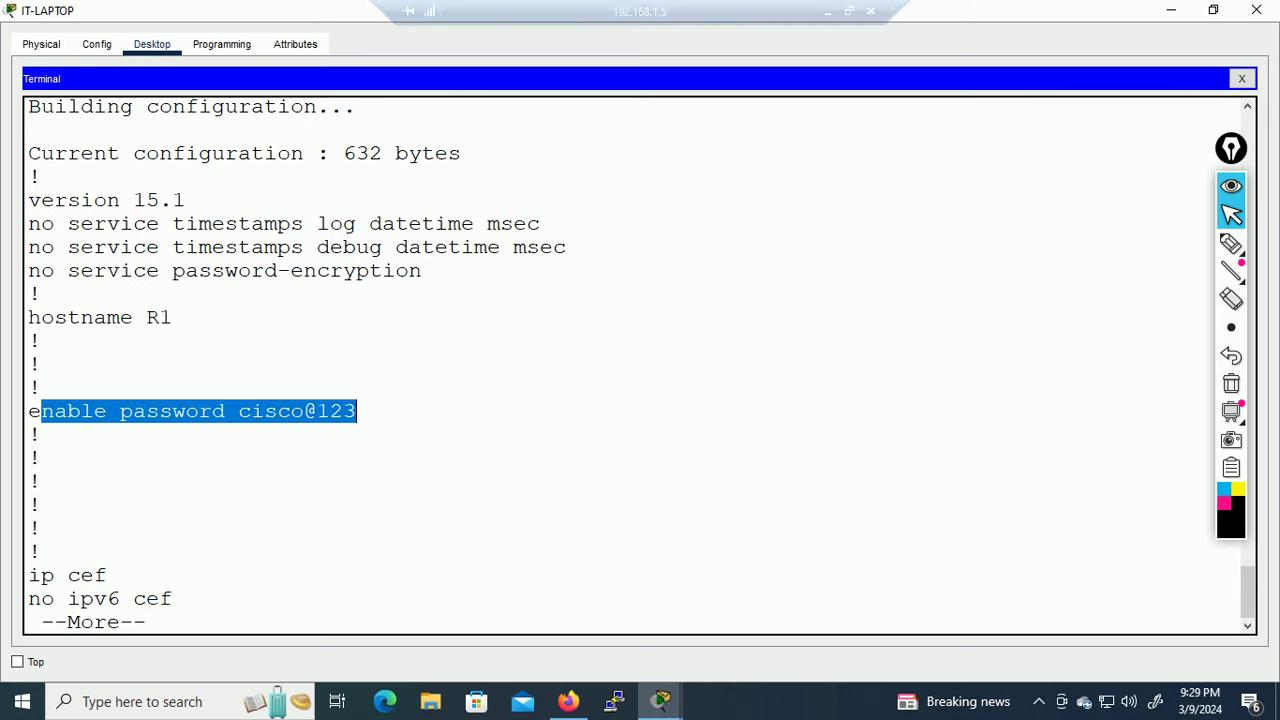
key("alt+Tab")
- Highlight 'enable' and 'secret' in the guide's enable secret row, then return to the terminal
left_click_drag(428, 577, 495, 577)
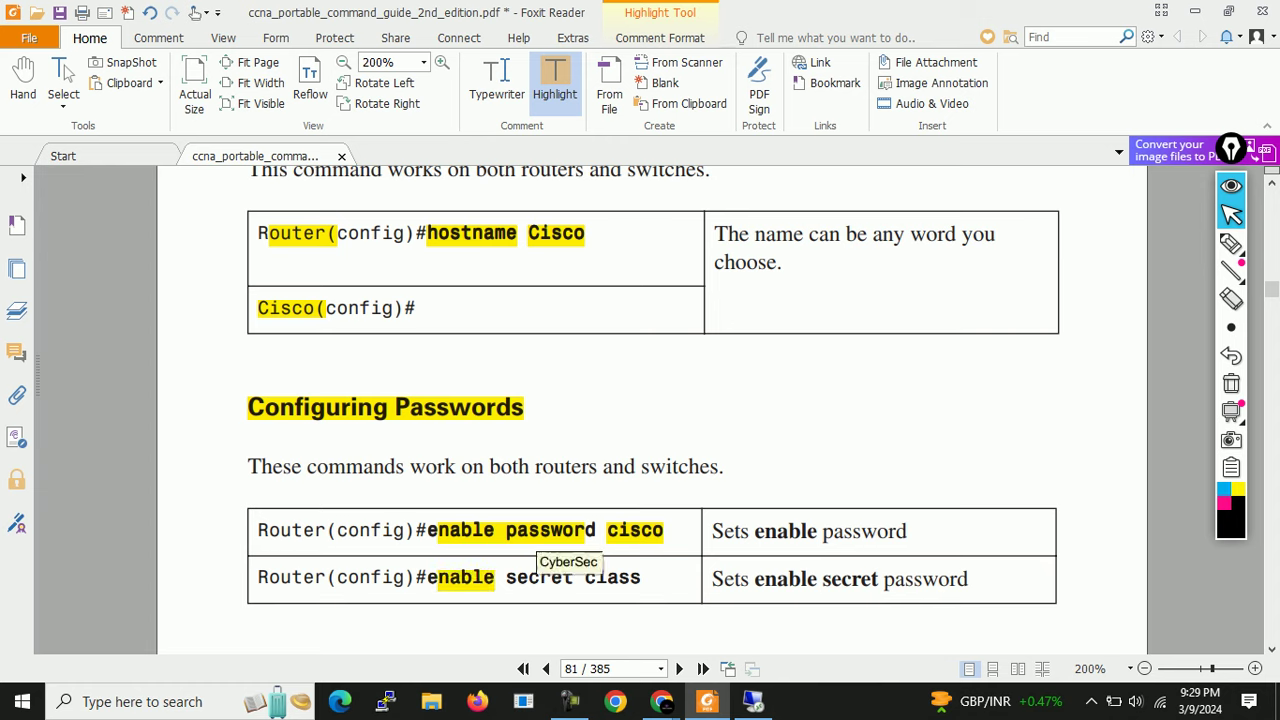
left_click_drag(506, 577, 574, 577)
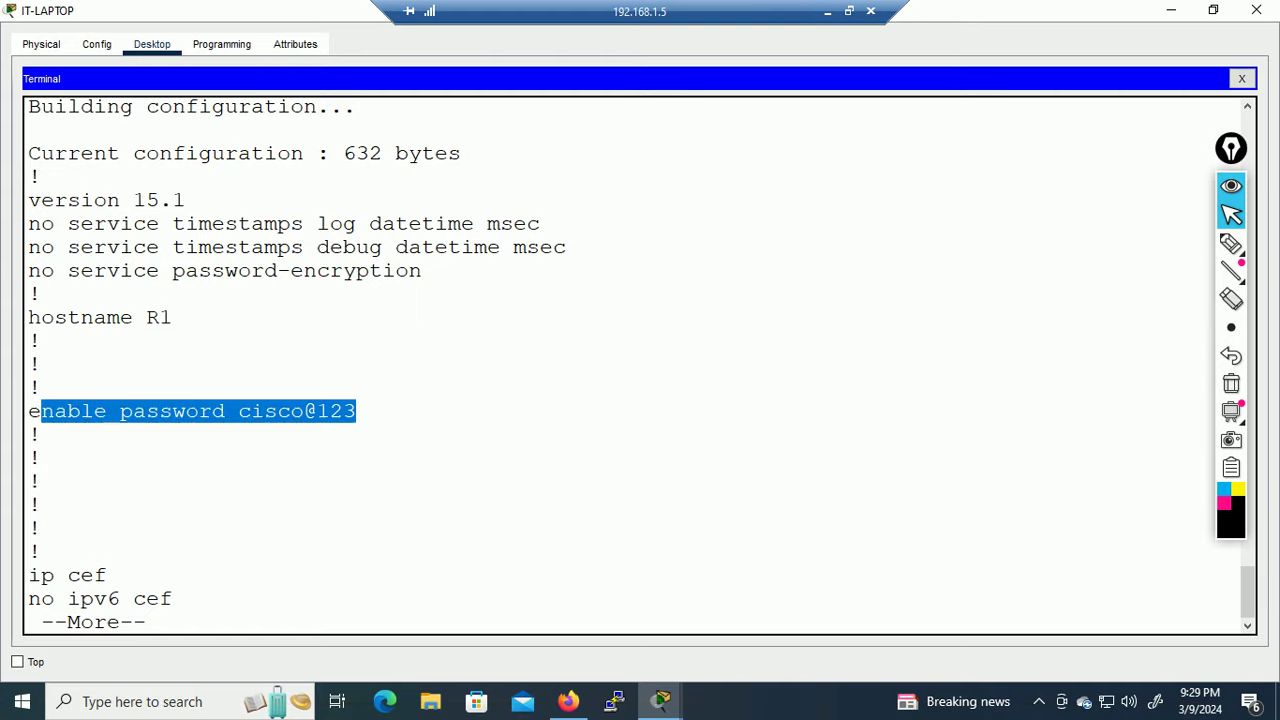
left_click(41, 457)
- Enter configure terminal and set an enable secret on R1
key("space")
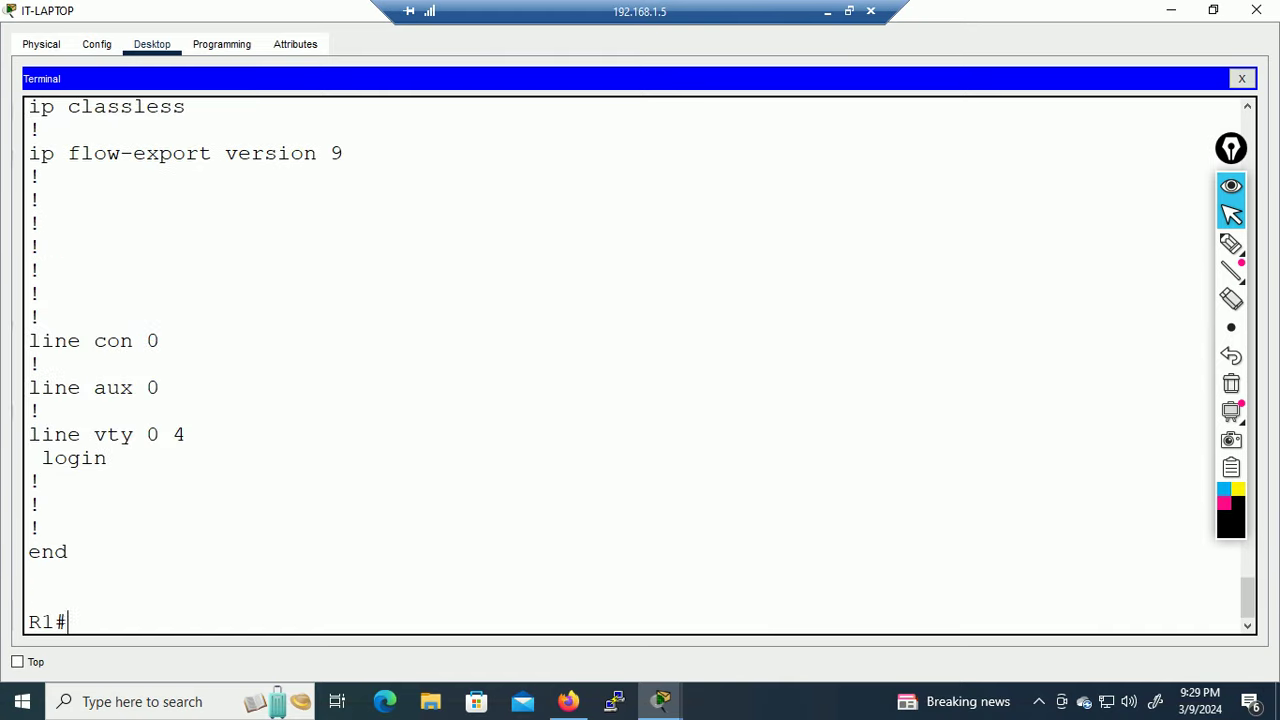
type("conf")
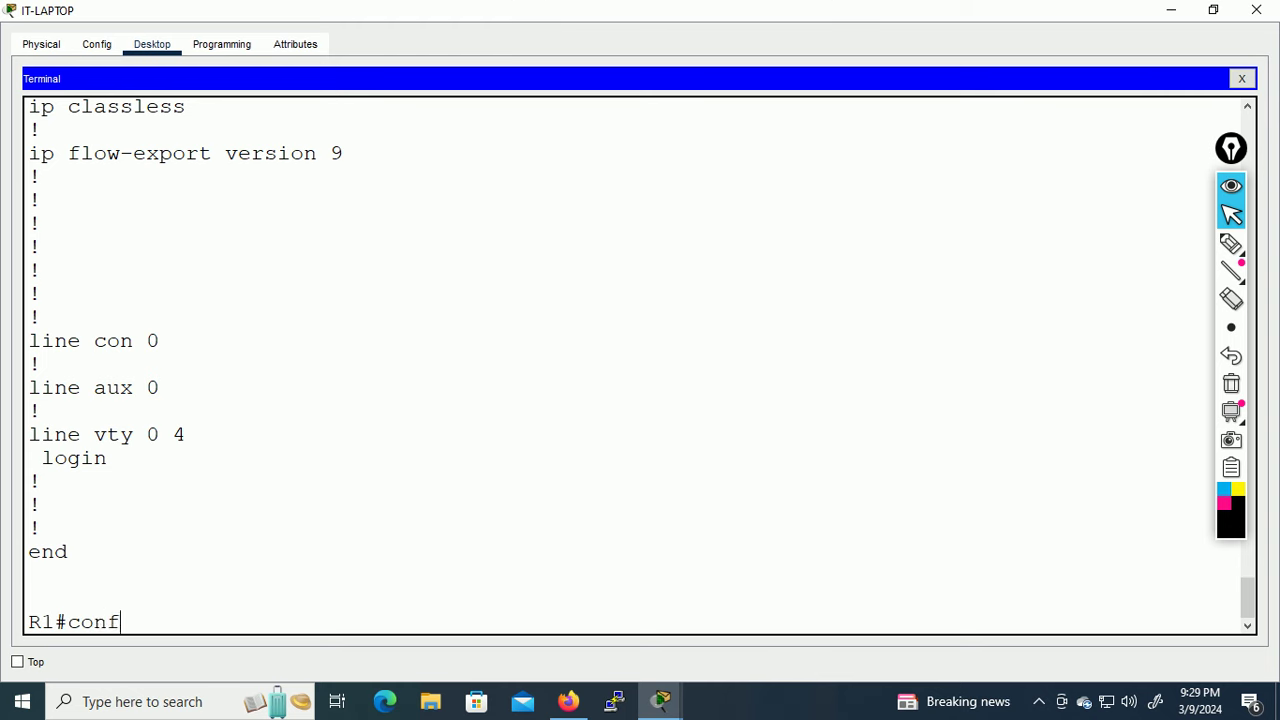
type("igure terminal")
key("Return")
type("enabnle")
key("BackSpace")
key("BackSpace")
key("BackSpace")
type("le")
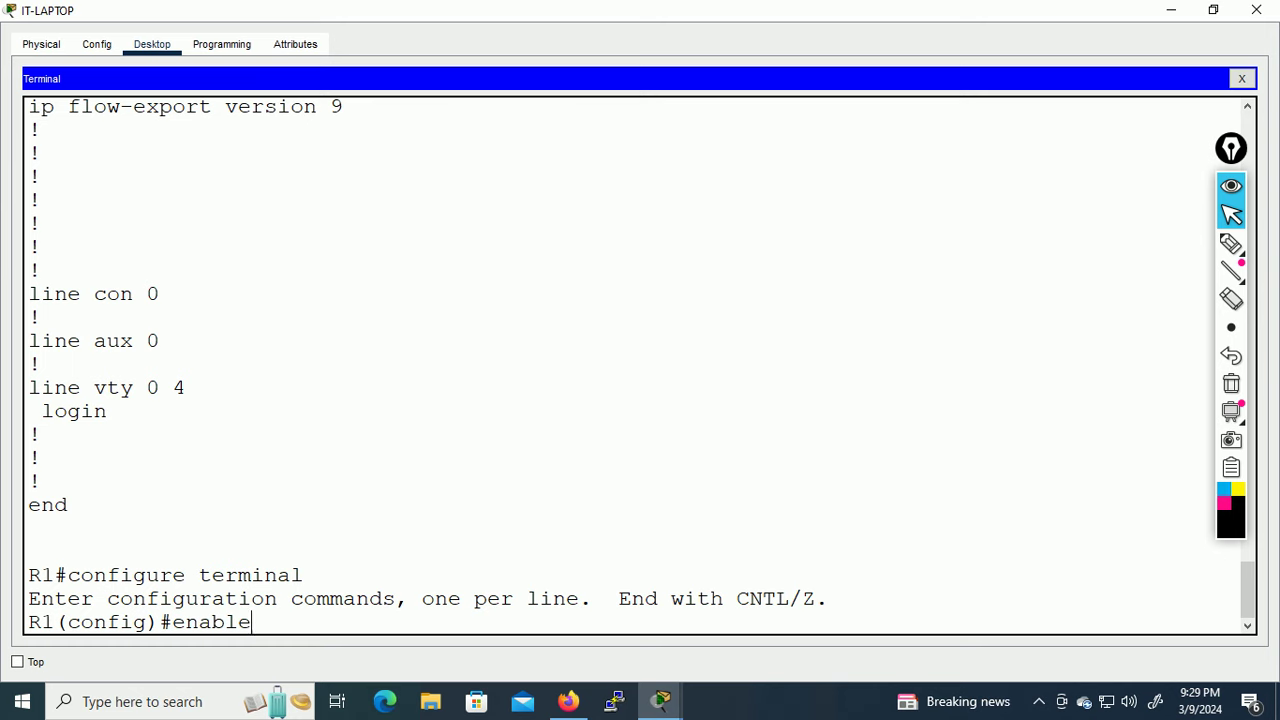
type(" sec")
key("Tab")
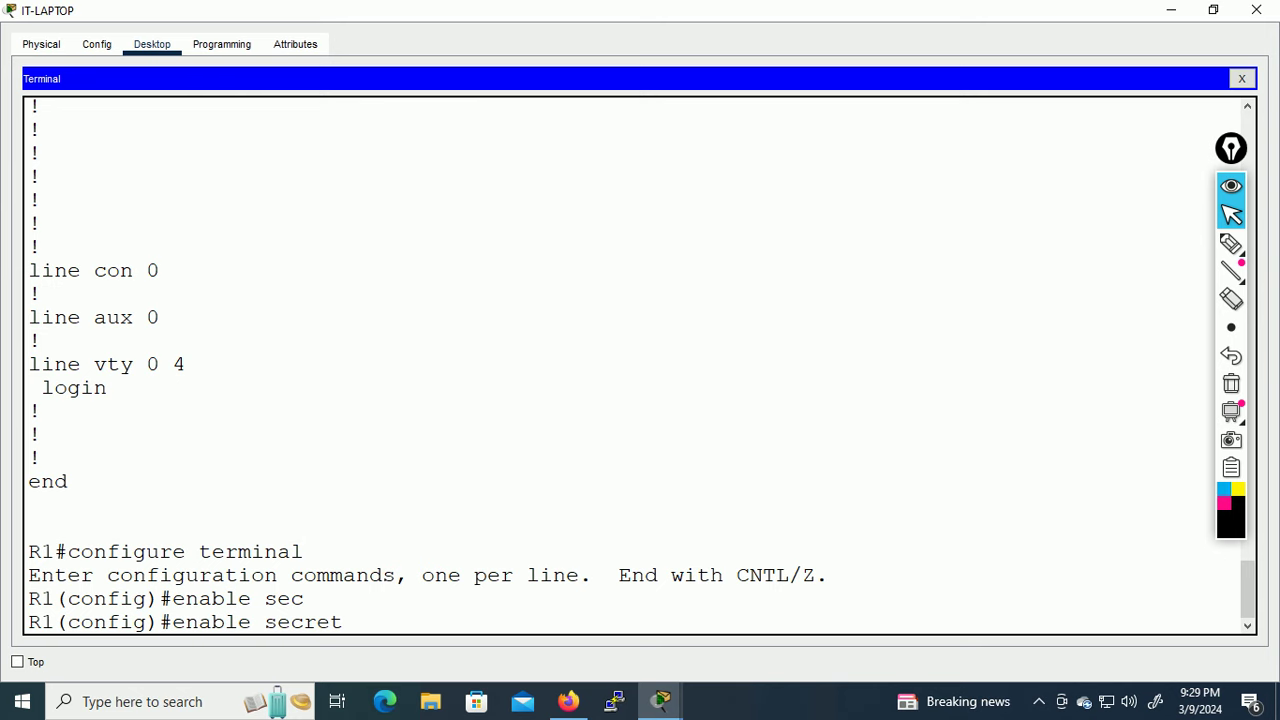
type("ciscop8")
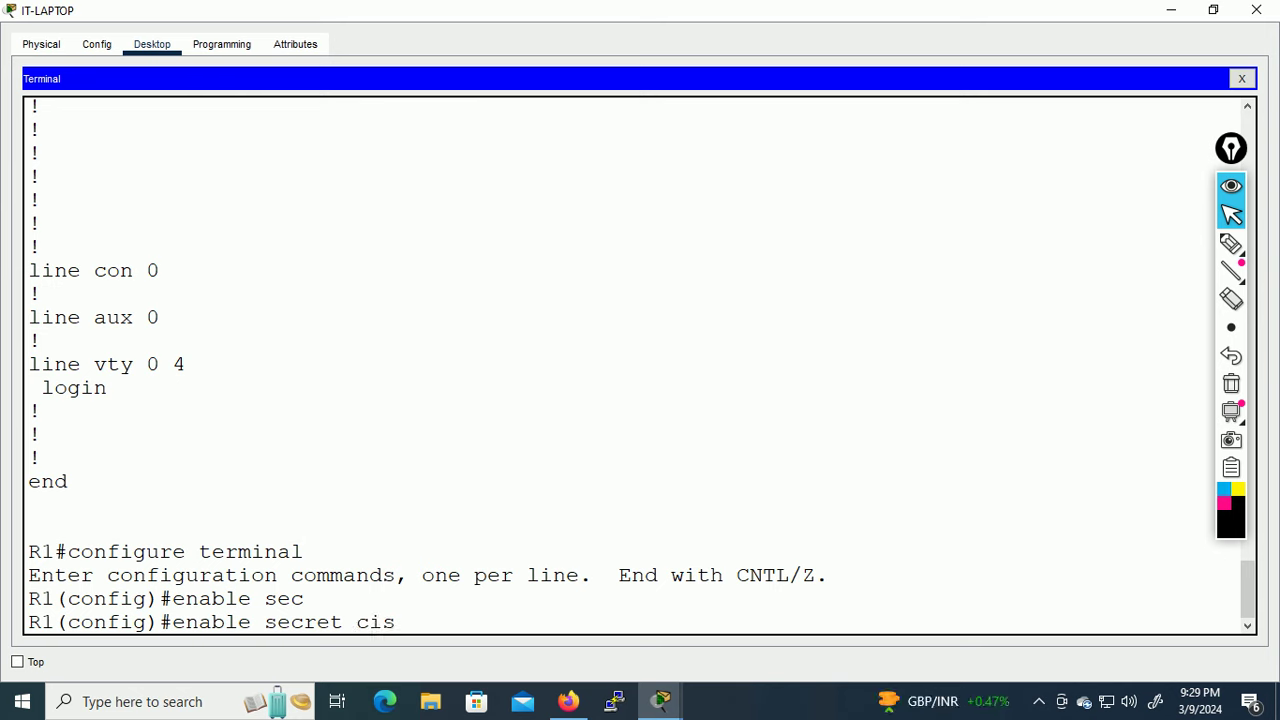
key("BackSpace")
key("BackSpace")
key("BackSpace")
type("o@123")
key("Return")
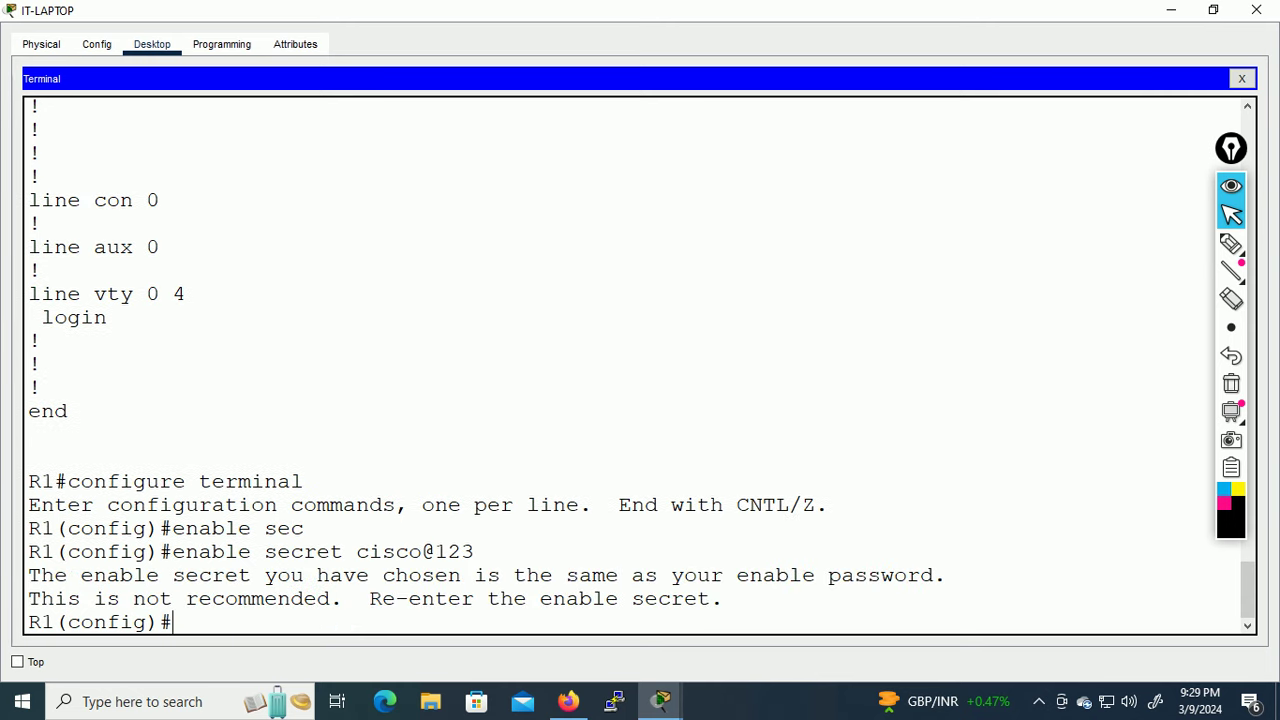
- Highlight the router's warning that reusing the enable password as secret is not recommended
left_click_drag(28, 575, 946, 575)
left_click_drag(748, 575, 896, 575)
left_click_drag(342, 552, 476, 552)
left_click_drag(28, 598, 174, 622)
left_click_drag(370, 598, 170, 622)
left_click(593, 598)
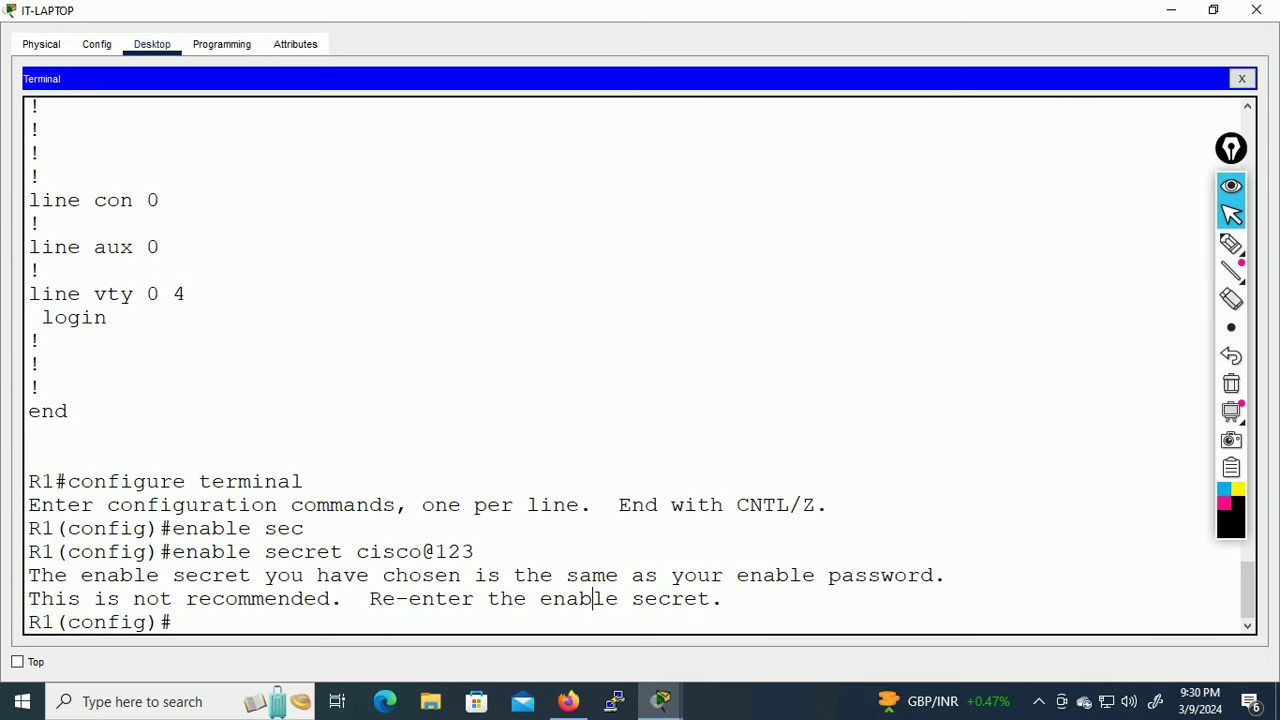
- Re-enter the enable secret with a changed value, then exit configuration mode
key("Up")
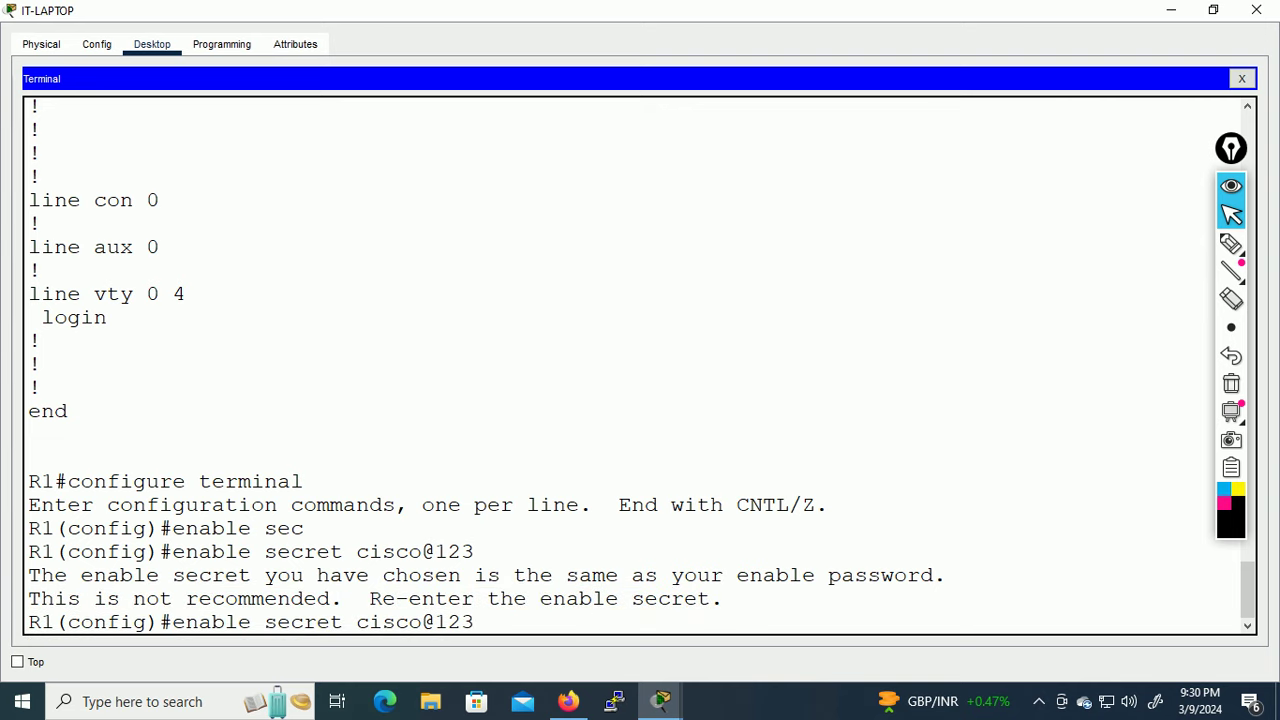
type("4")
key("Return")
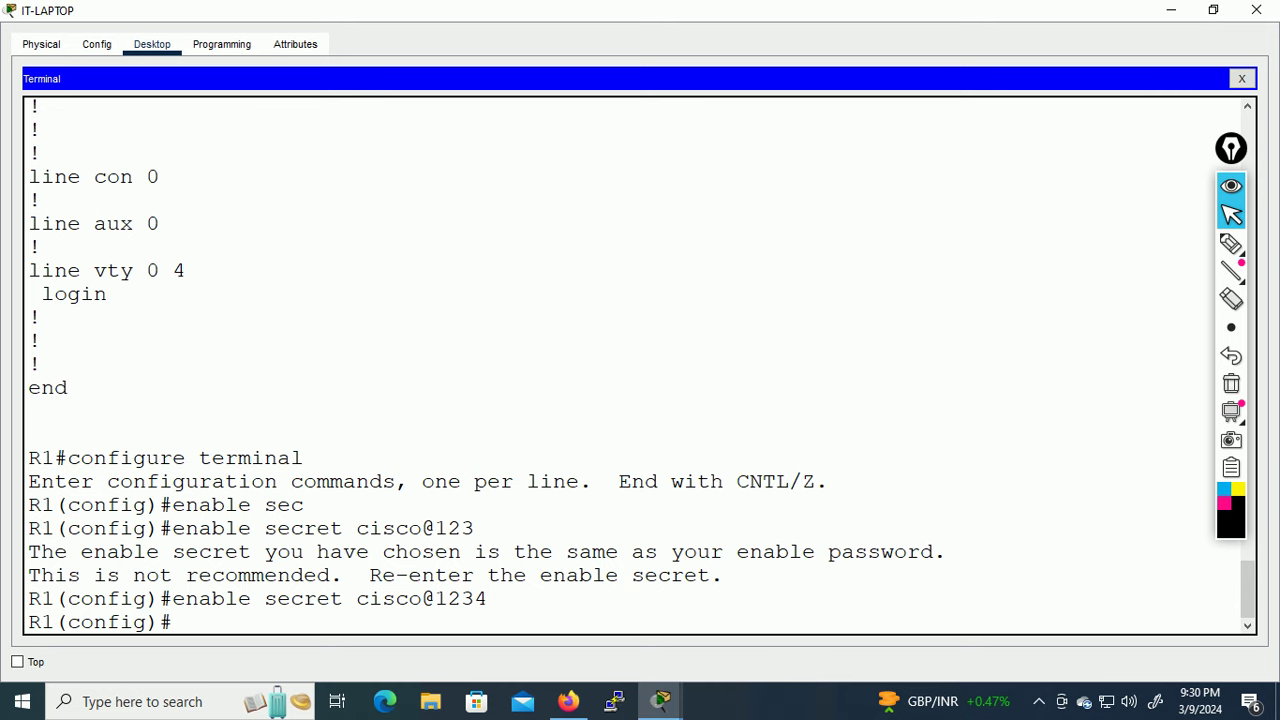
type("exi")
key("Return")
key("Return")
key("Return")
key("Return")
key("Return")
key("Return")
key("Return")
key("Return")
key("Return")
key("Return")
key("Return")
key("Return")
key("Return")
key("Return")
key("Return")
key("Return")
key("Return")
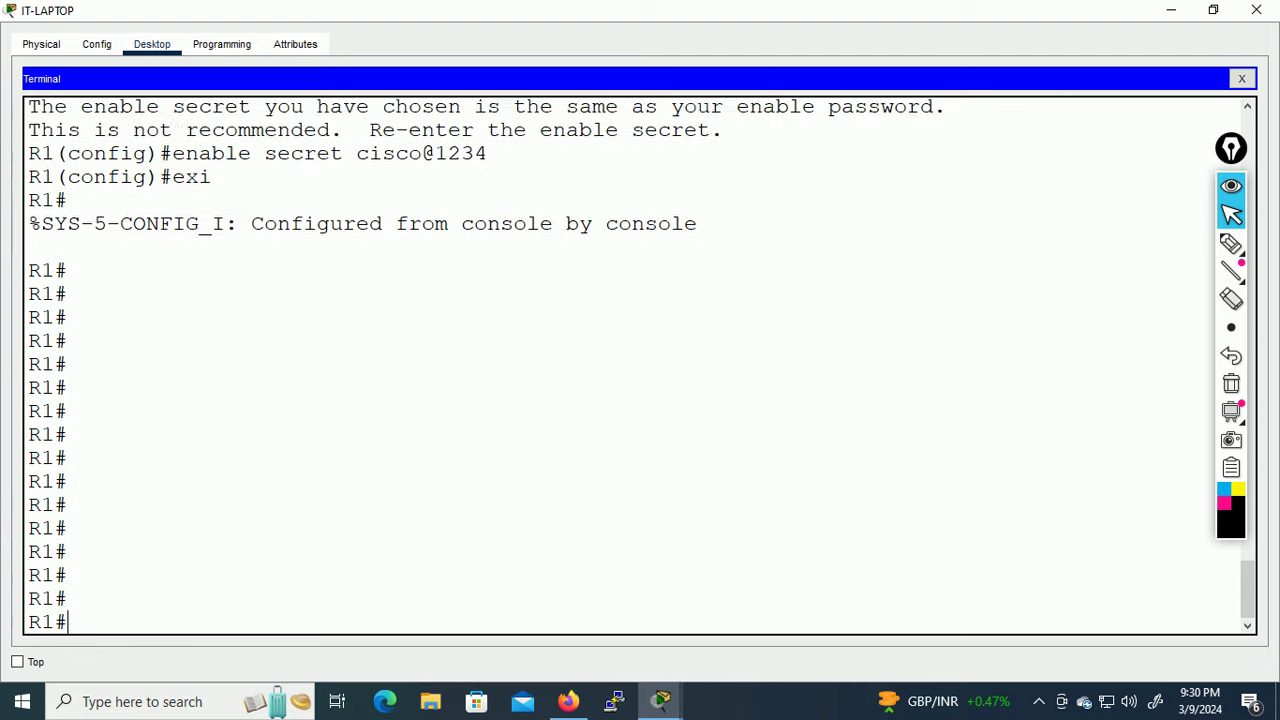
key("Return")
key("Return")
key("Return")
key("Return")
key("Return")
- Show R1's running-config with sh run and mark the hashed enable secret
type("sh run")
key("Tab")
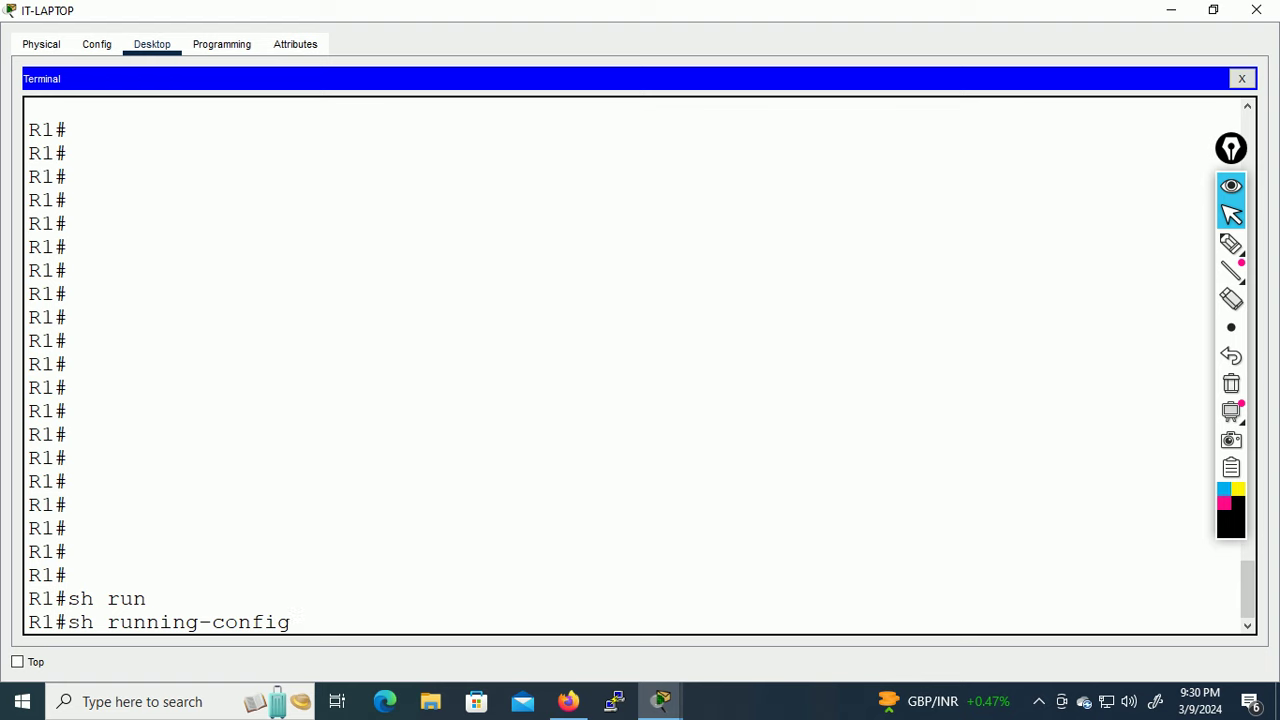
key("Return")
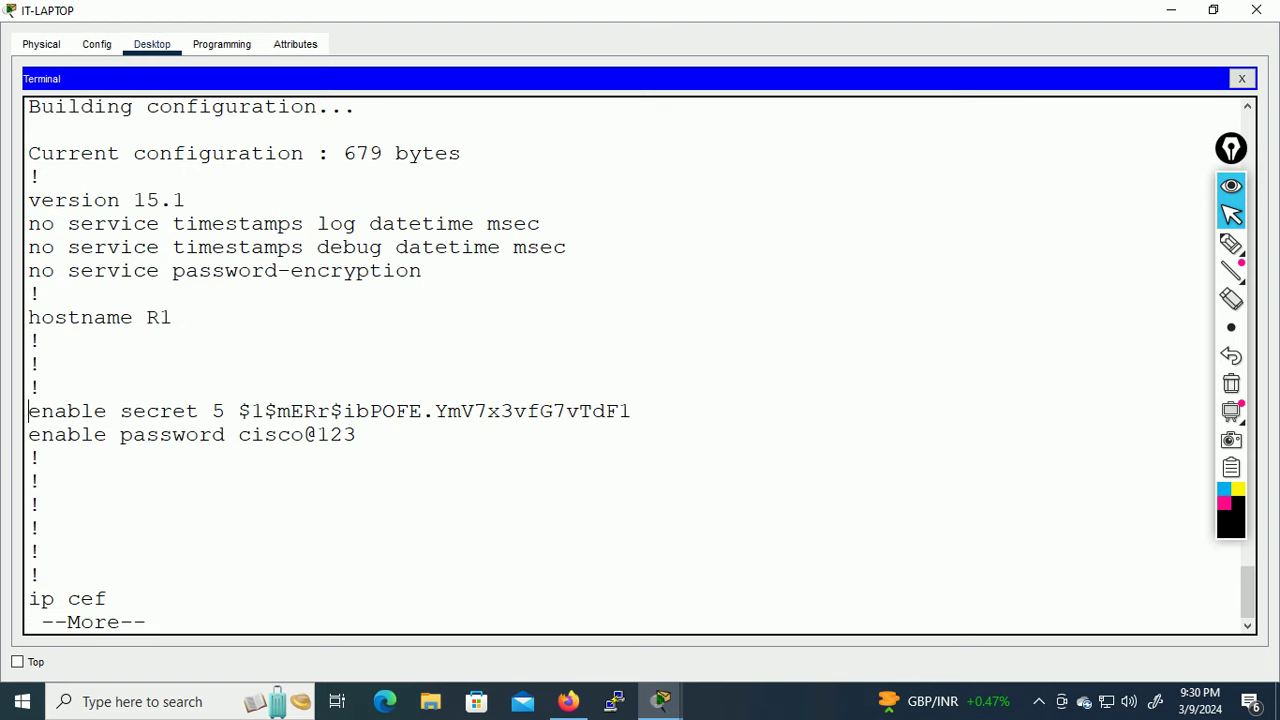
left_click_drag(28, 411, 199, 411)
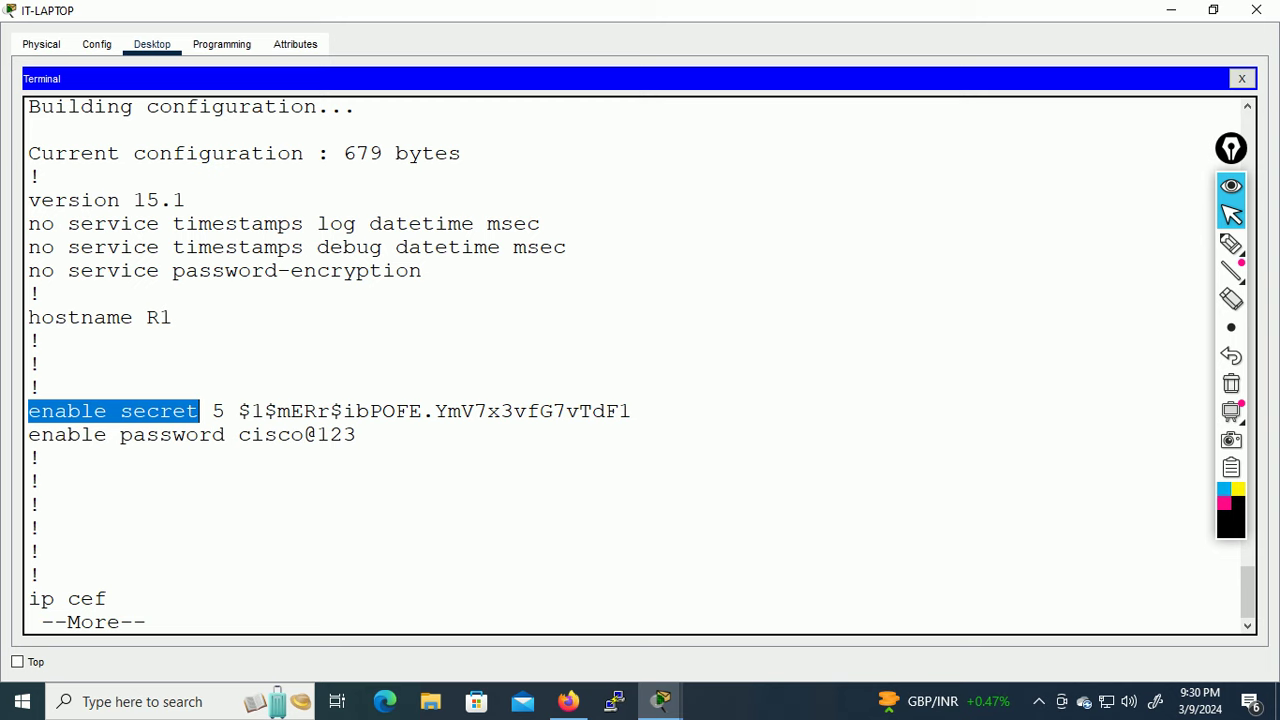
left_click_drag(238, 411, 632, 411)
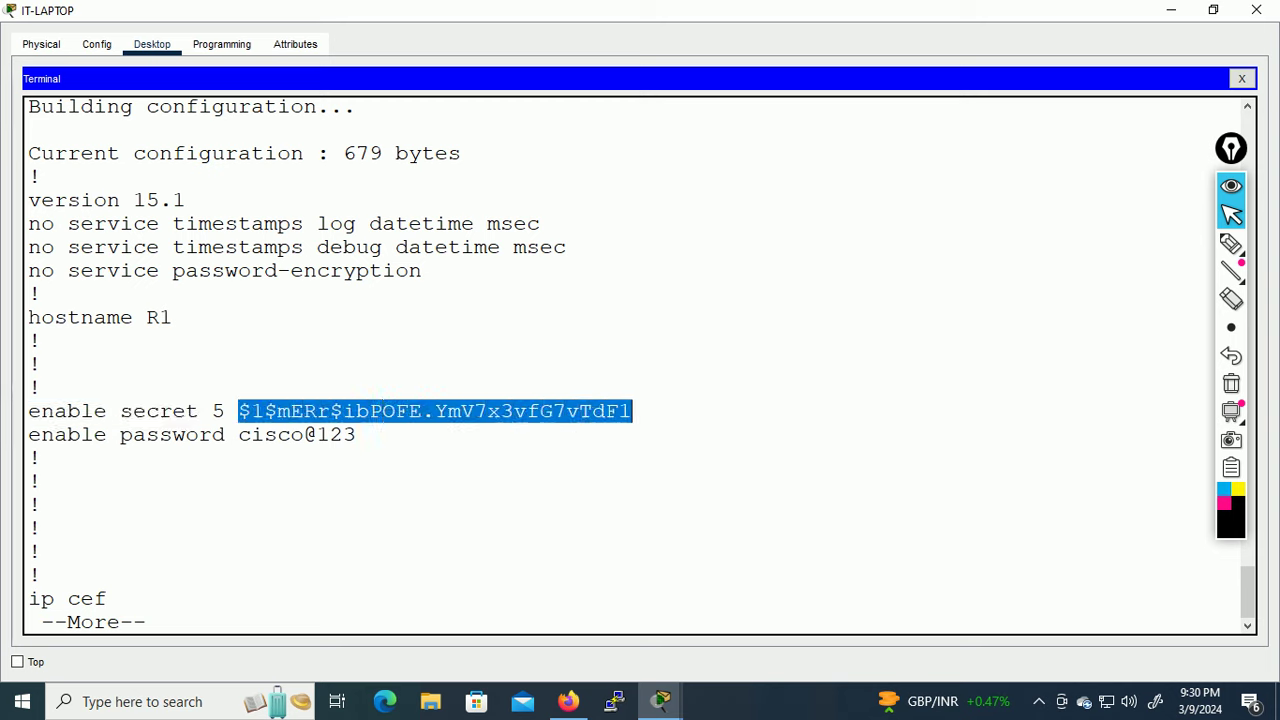
left_click(632, 411)
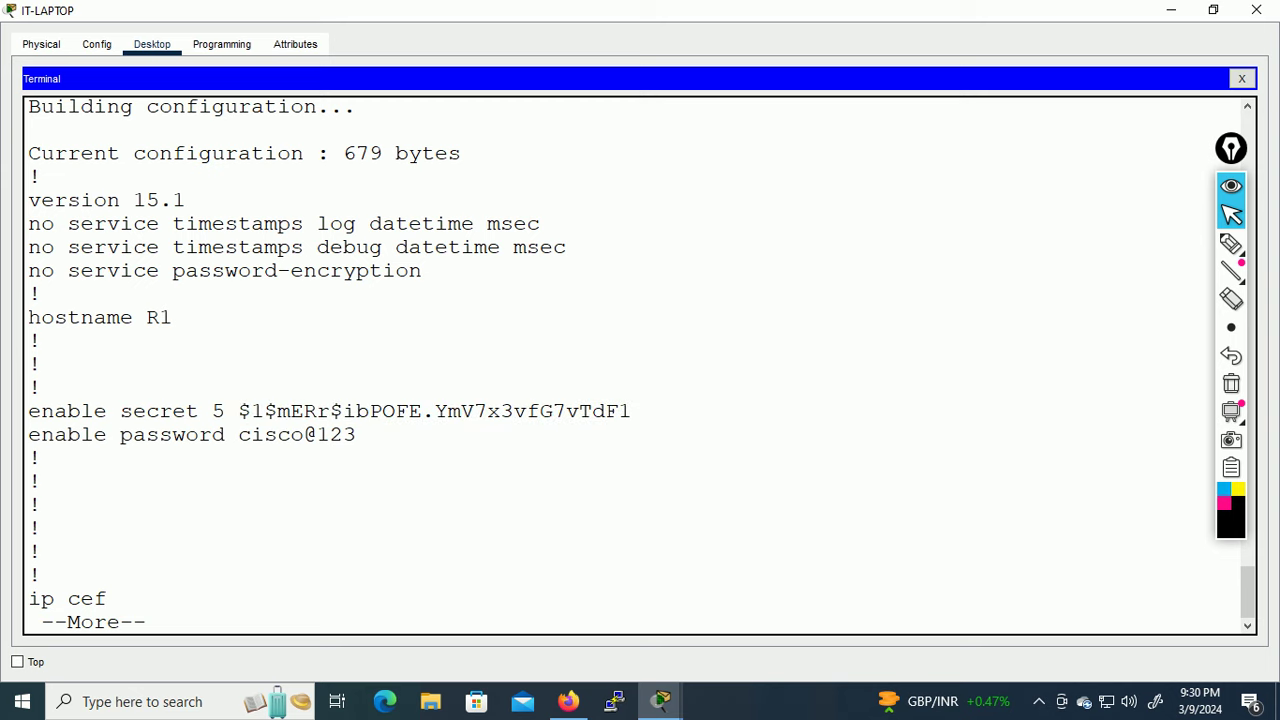
left_click_drag(566, 411, 226, 411)
left_click(357, 435)
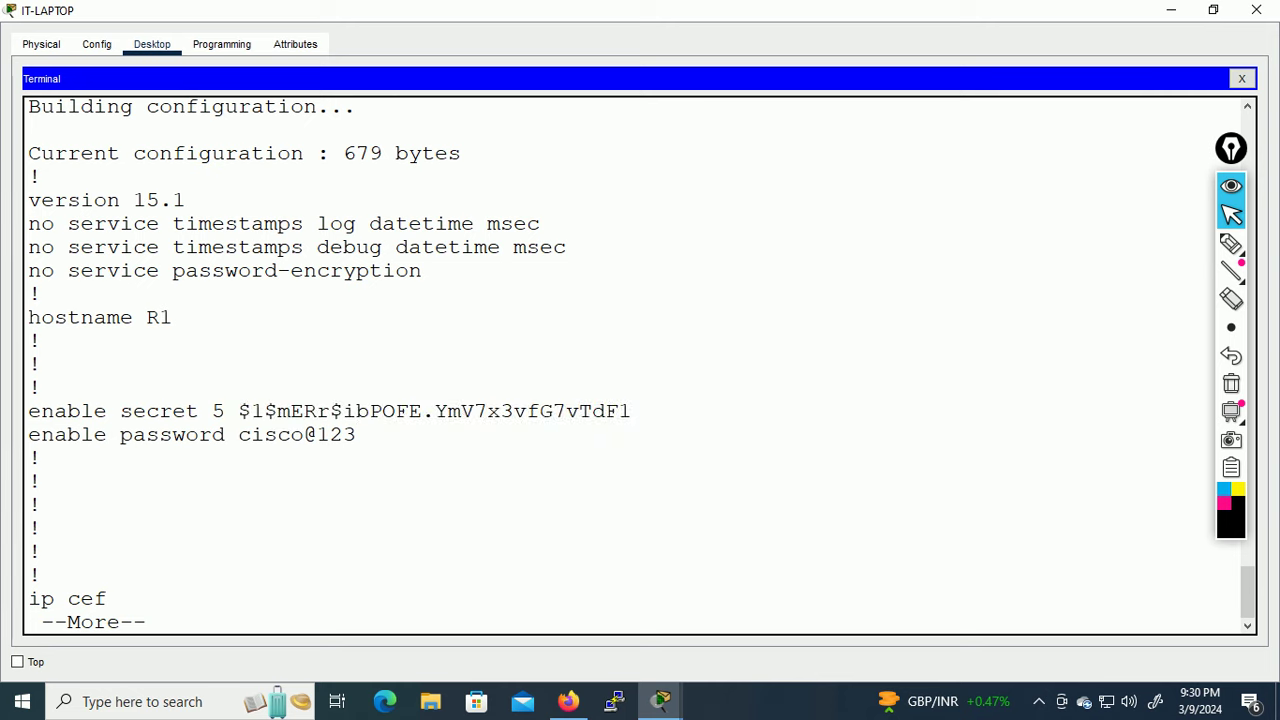
left_click_drag(239, 411, 632, 411)
left_click(42, 458)
- Compare the plain-text enable password line against the hashed enable secret
left_click_drag(66, 435, 357, 435)
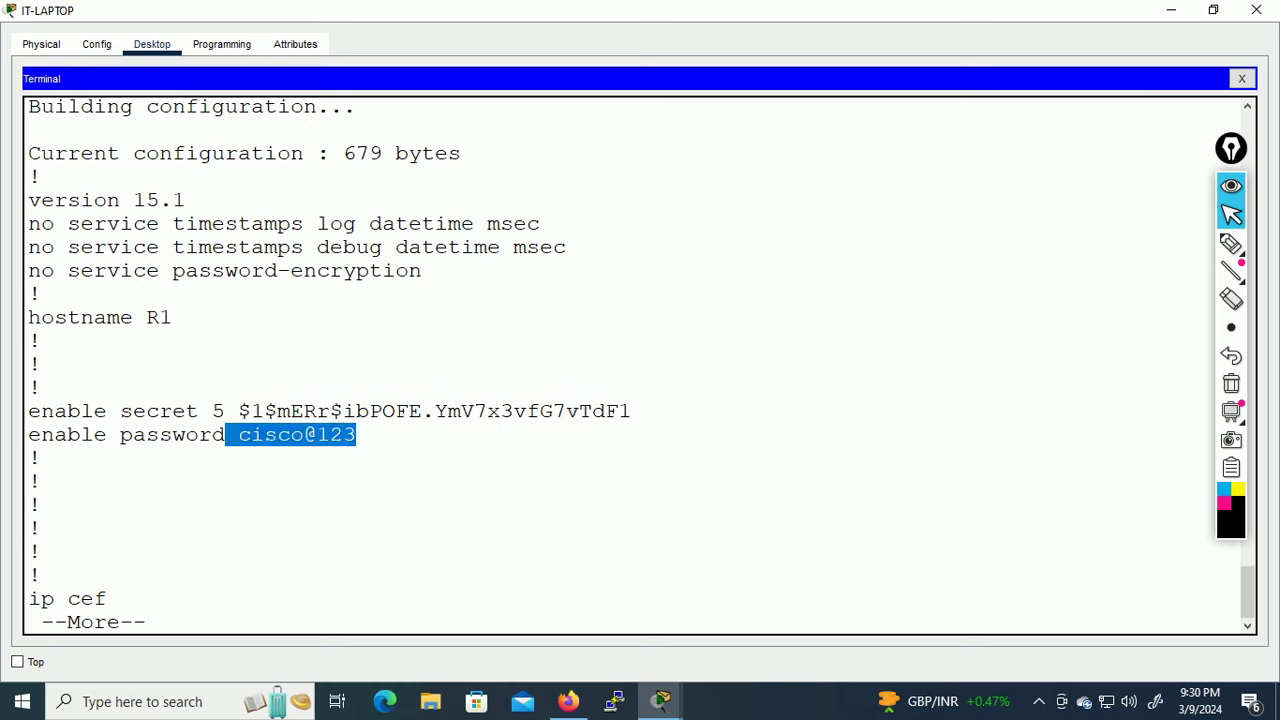
left_click(42, 458)
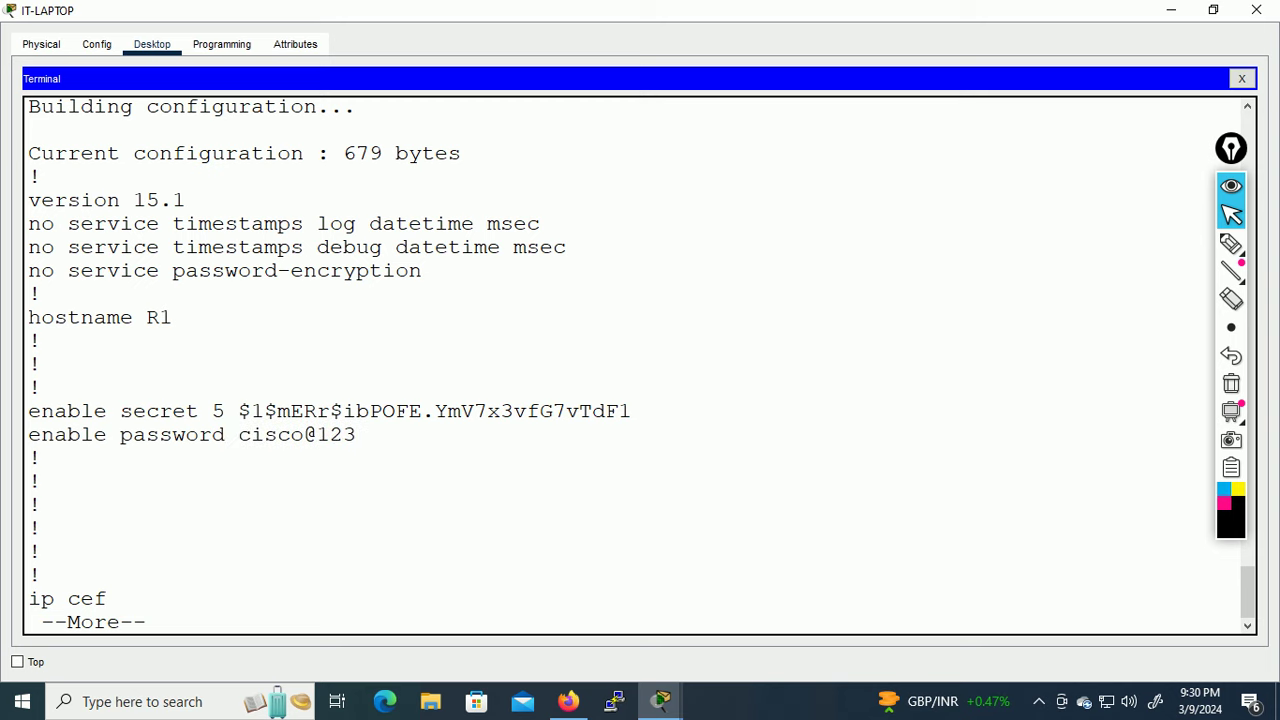
left_click_drag(226, 435, 357, 435)
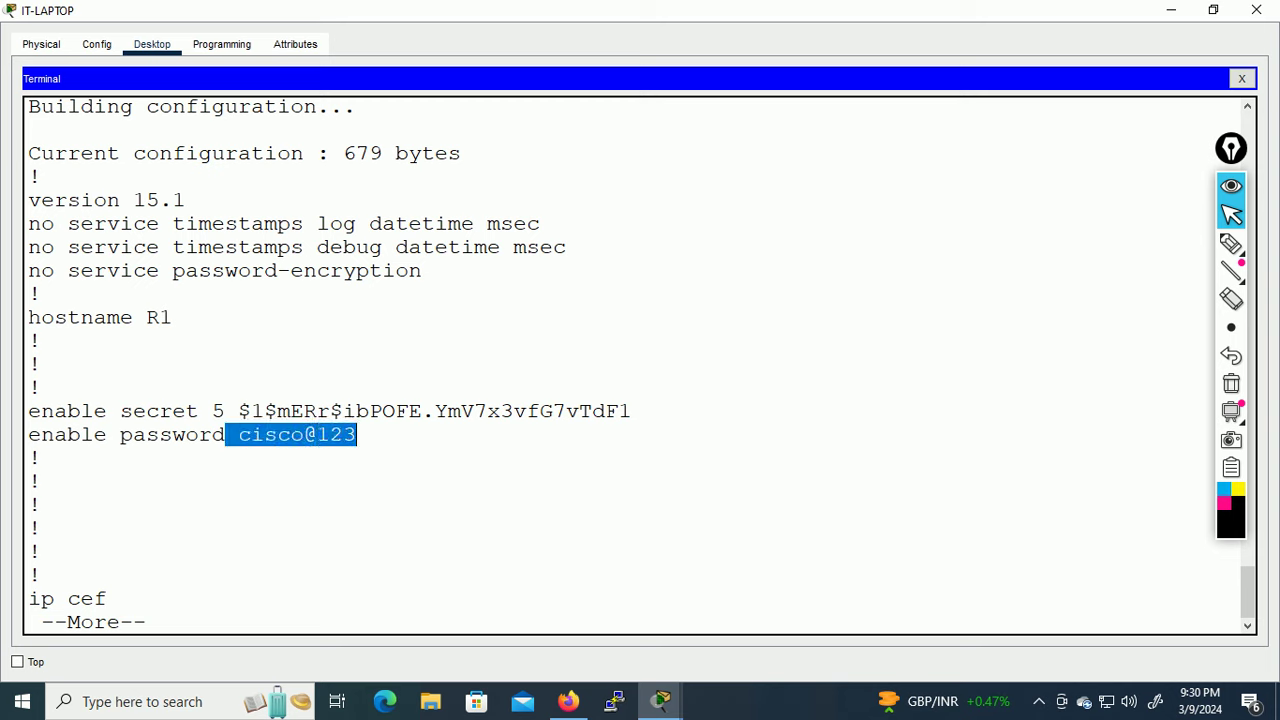
left_click_drag(238, 411, 632, 411)
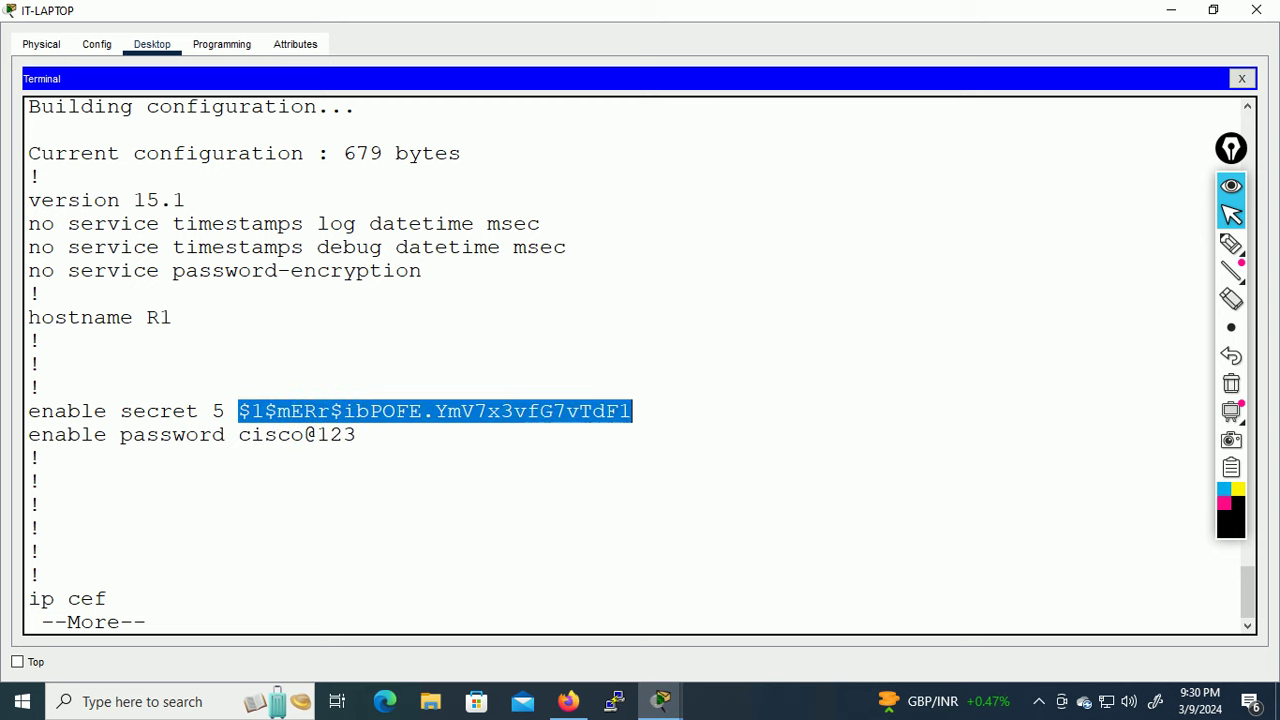
left_click(357, 435)
left_click_drag(238, 411, 318, 411)
left_click(41, 458)
left_click_drag(41, 435, 357, 435)
left_click(357, 435)
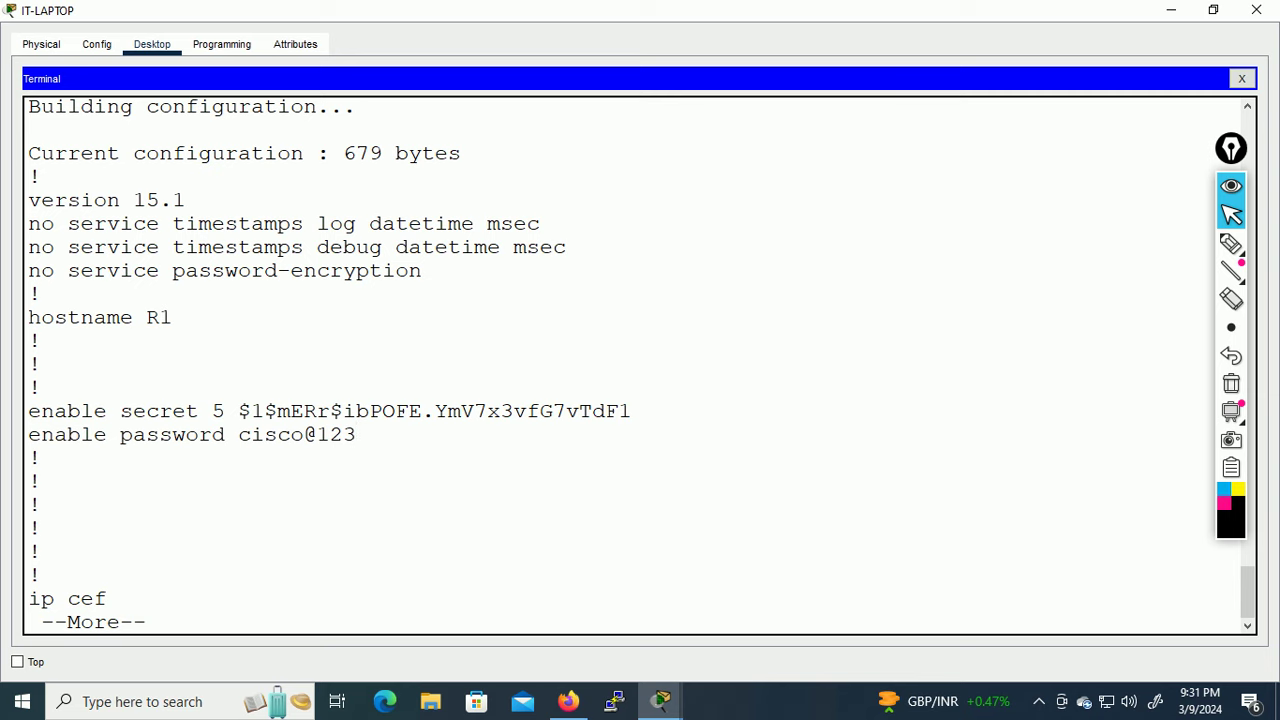
type("exit")
- Restart R1's console session and reach R1# again with en and the enable password
key("Return")
key("Return")
key("Return")
key("Return")
key("Return")
type("en")
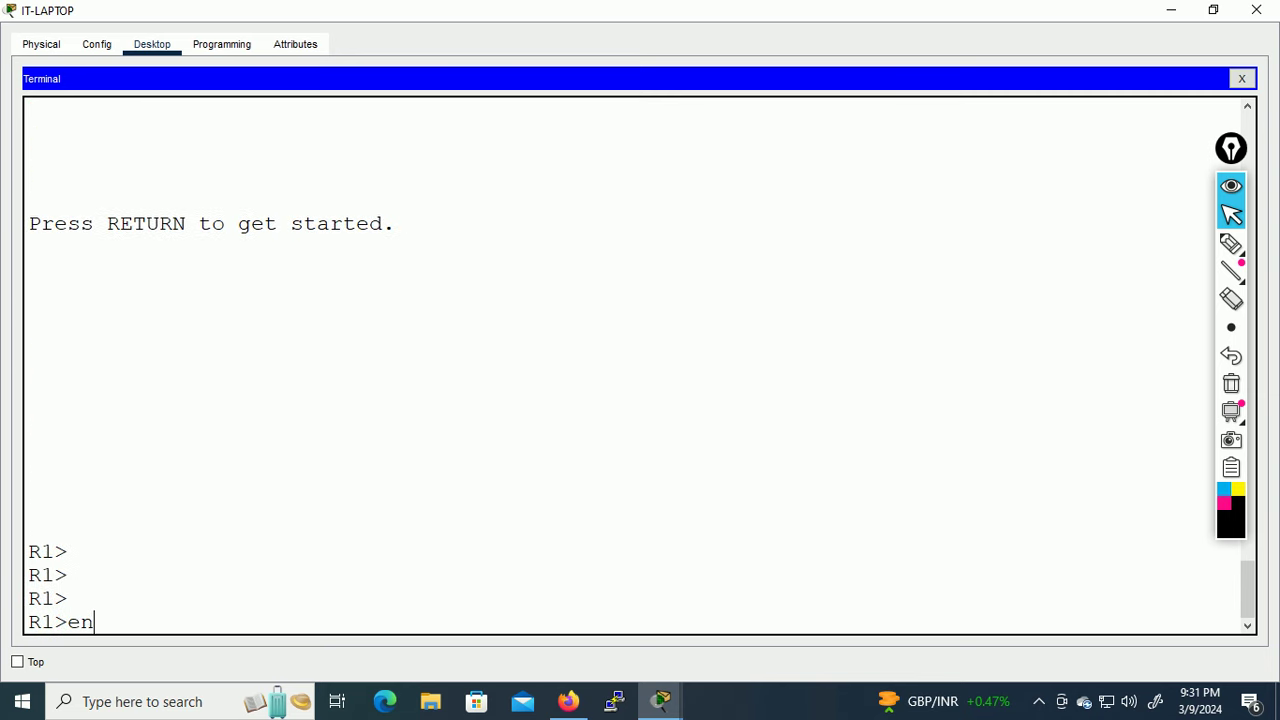
key("Return")
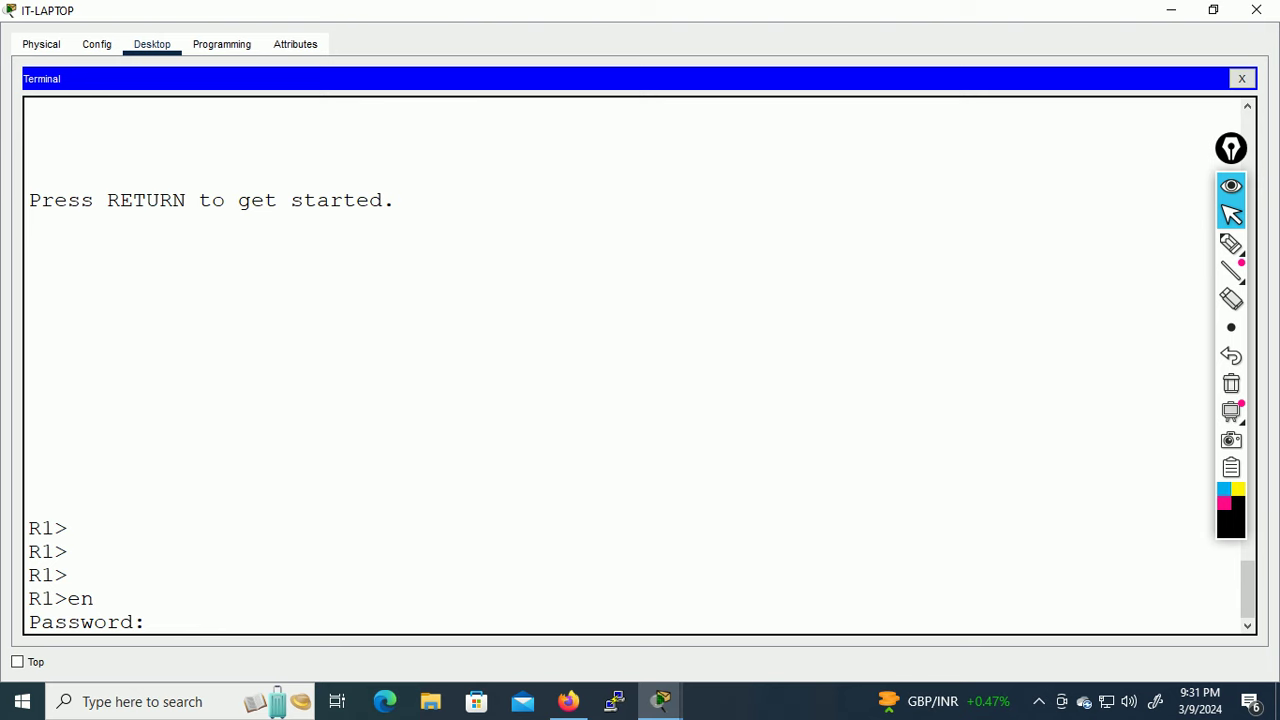
key("Return")
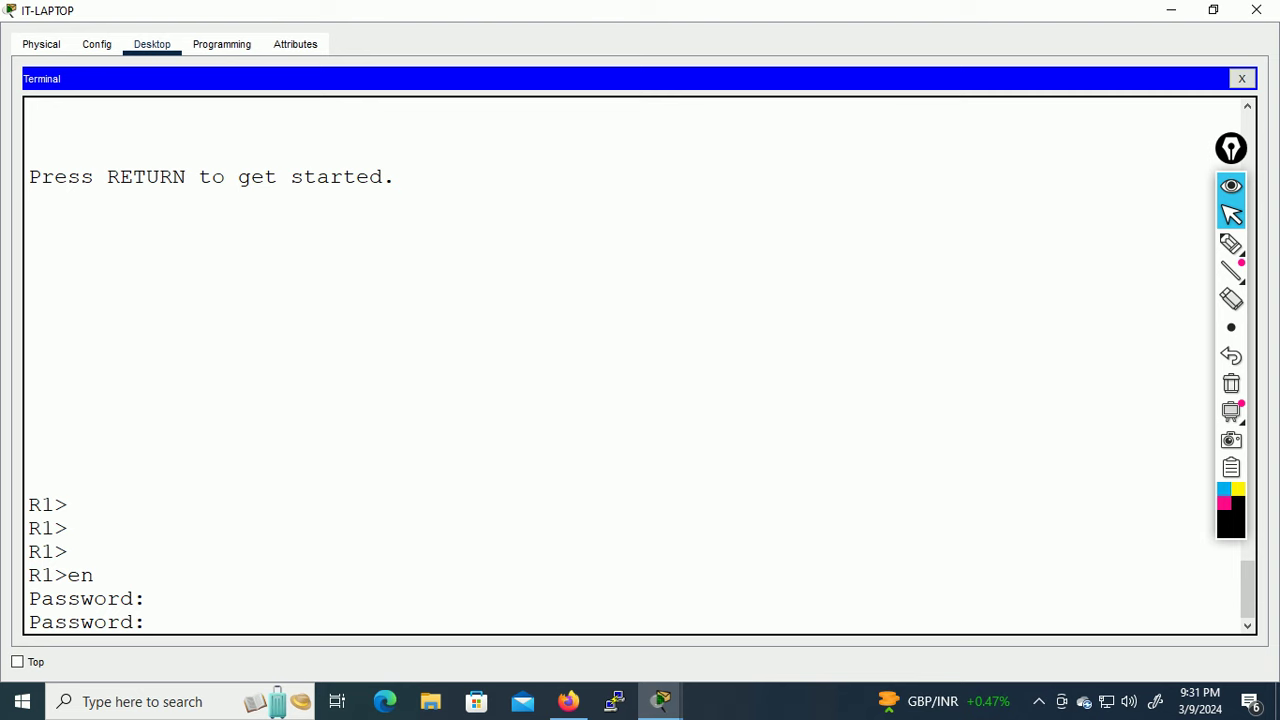
key("Return")
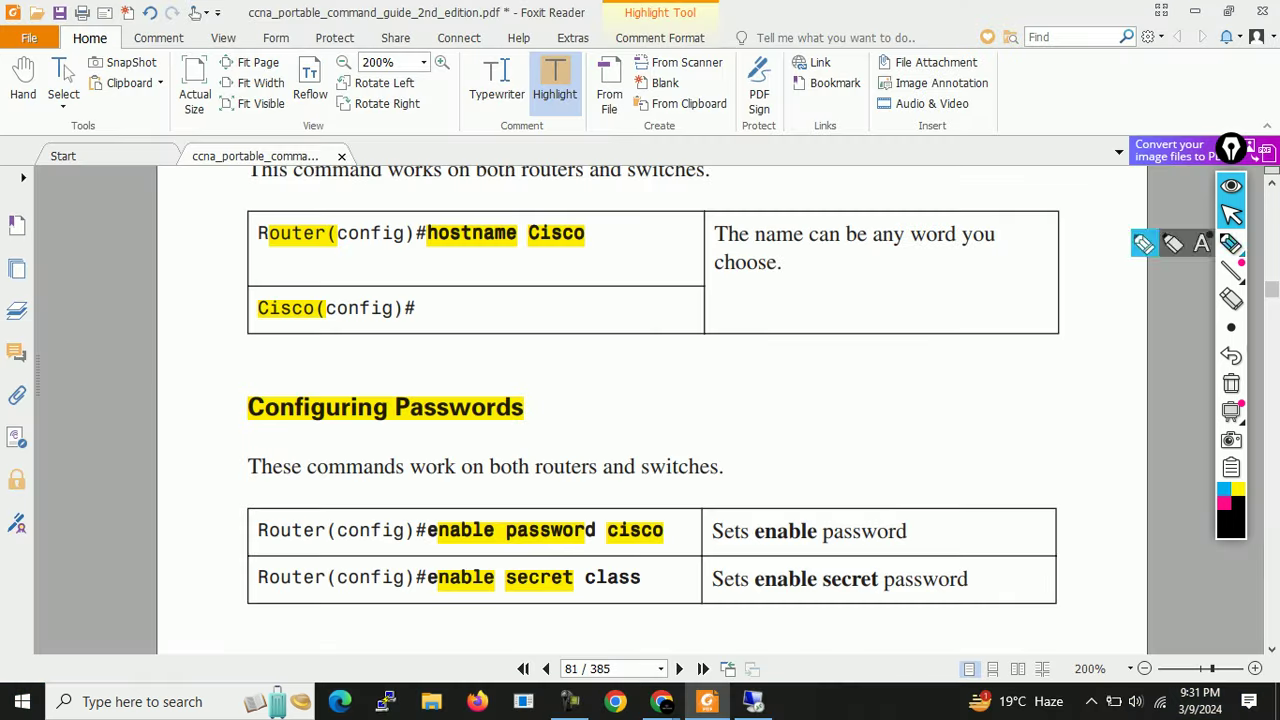
- Sketch pen marks crossing out the enable password cisco example, then erase them
left_click(1143, 243)
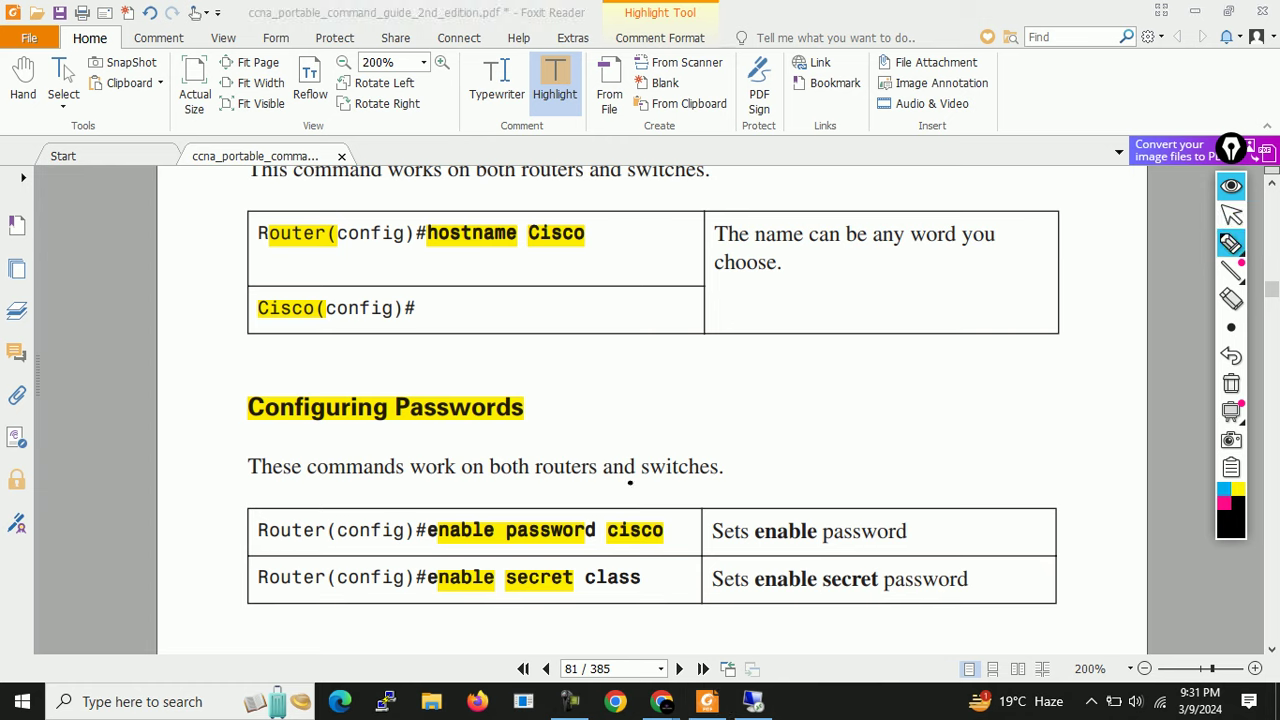
left_click_drag(630, 483, 580, 556)
mouse_move(563, 482)
left_mouse_down()
mouse_move(634, 559)
mouse_move(695, 585)
mouse_move(762, 562)
left_mouse_up()
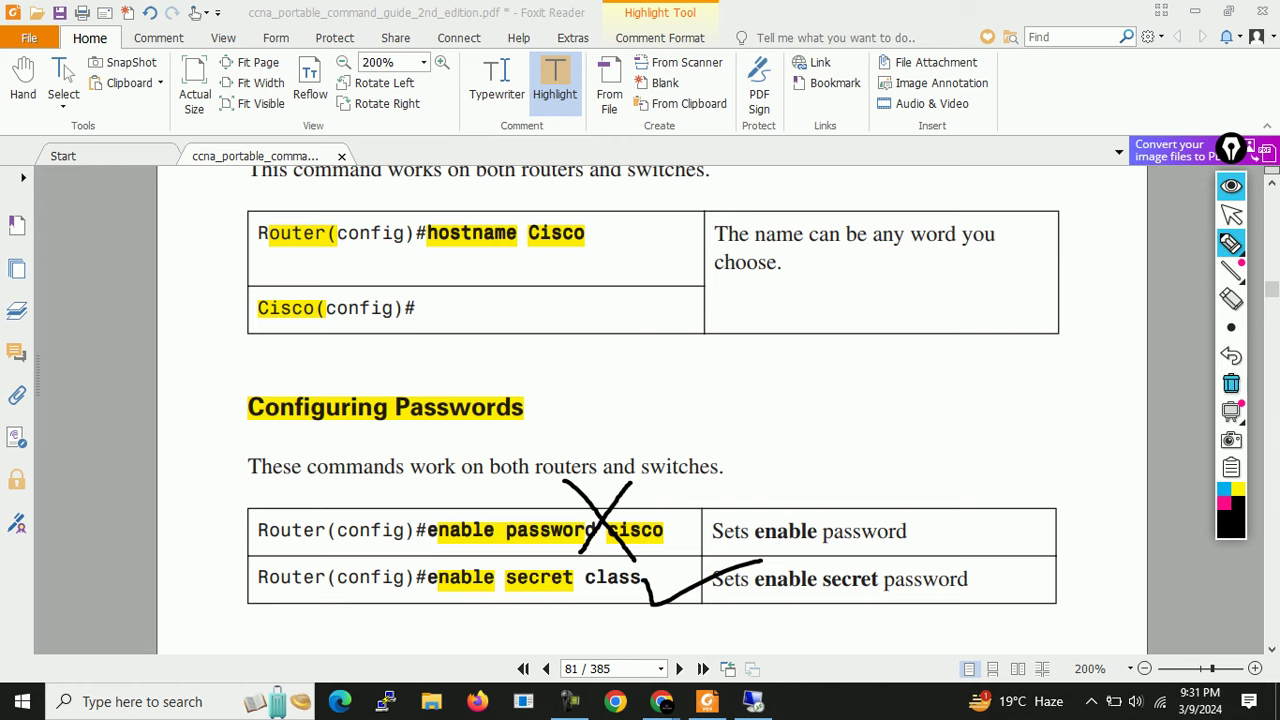
left_click(1231, 383)
mouse_move(543, 507)
left_mouse_down()
mouse_move(550, 552)
mouse_move(726, 459)
left_mouse_up()
mouse_move(627, 550)
left_mouse_down()
mouse_move(617, 588)
mouse_move(811, 545)
left_mouse_up()
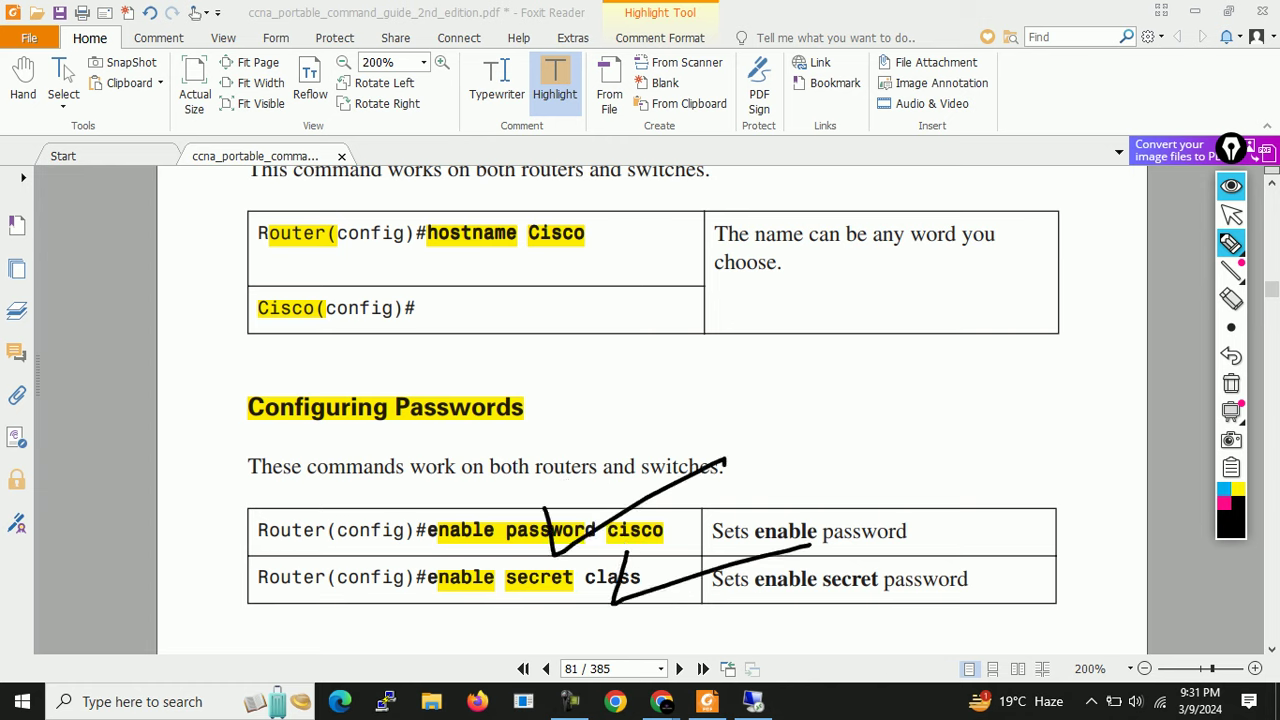
left_click(1231, 383)
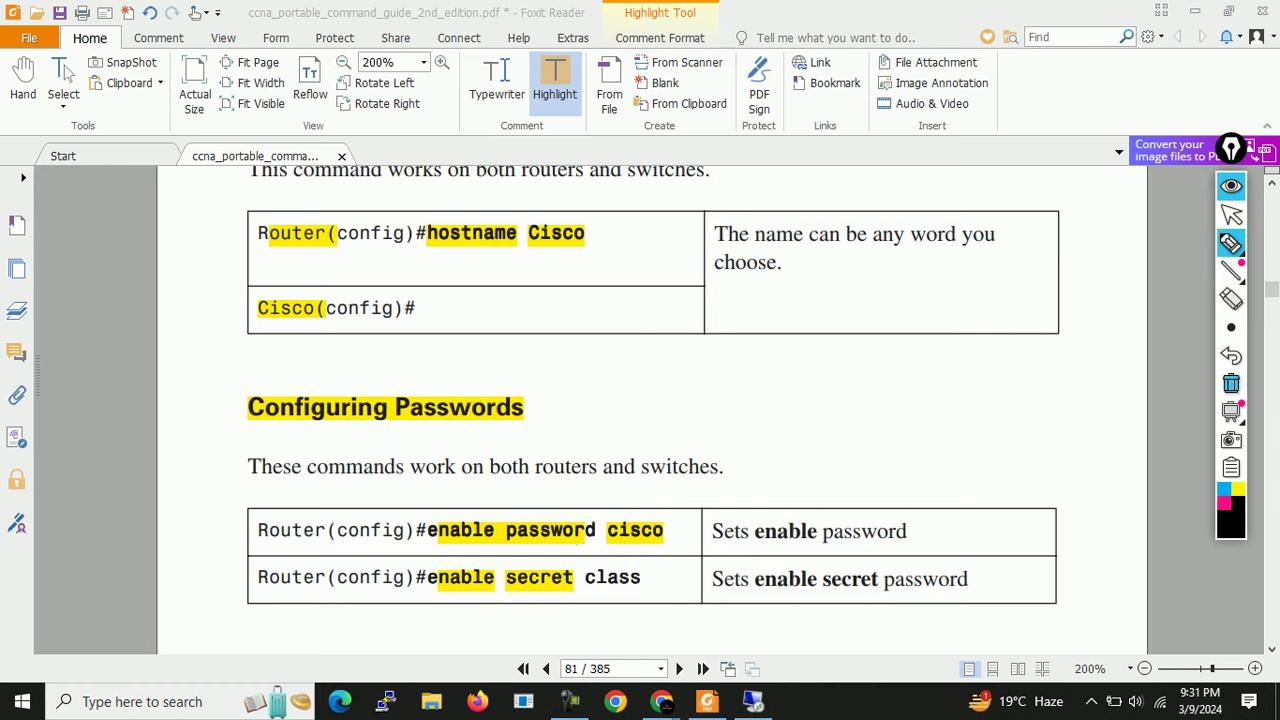
- Annotate cisco, class and the enable secret row with circles, arrows and Xs, then clear the ink
left_click_drag(624, 507, 700, 528)
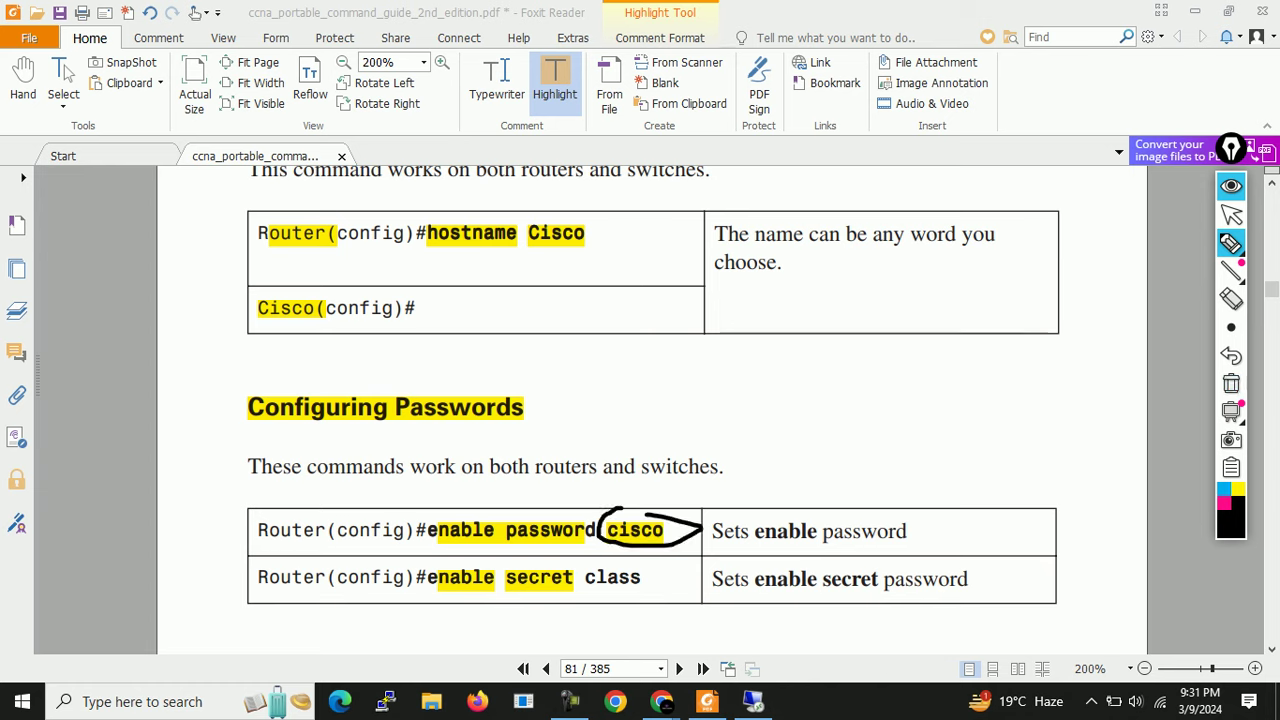
left_click_drag(585, 590, 674, 591)
left_click_drag(662, 521, 770, 473)
left_click_drag(863, 423, 812, 500)
left_click_drag(818, 452, 860, 492)
mouse_move(657, 573)
left_mouse_down()
mouse_move(561, 573)
mouse_move(581, 607)
mouse_move(666, 576)
left_mouse_up()
mouse_move(482, 617)
left_mouse_down()
mouse_move(482, 589)
mouse_move(516, 584)
left_mouse_up()
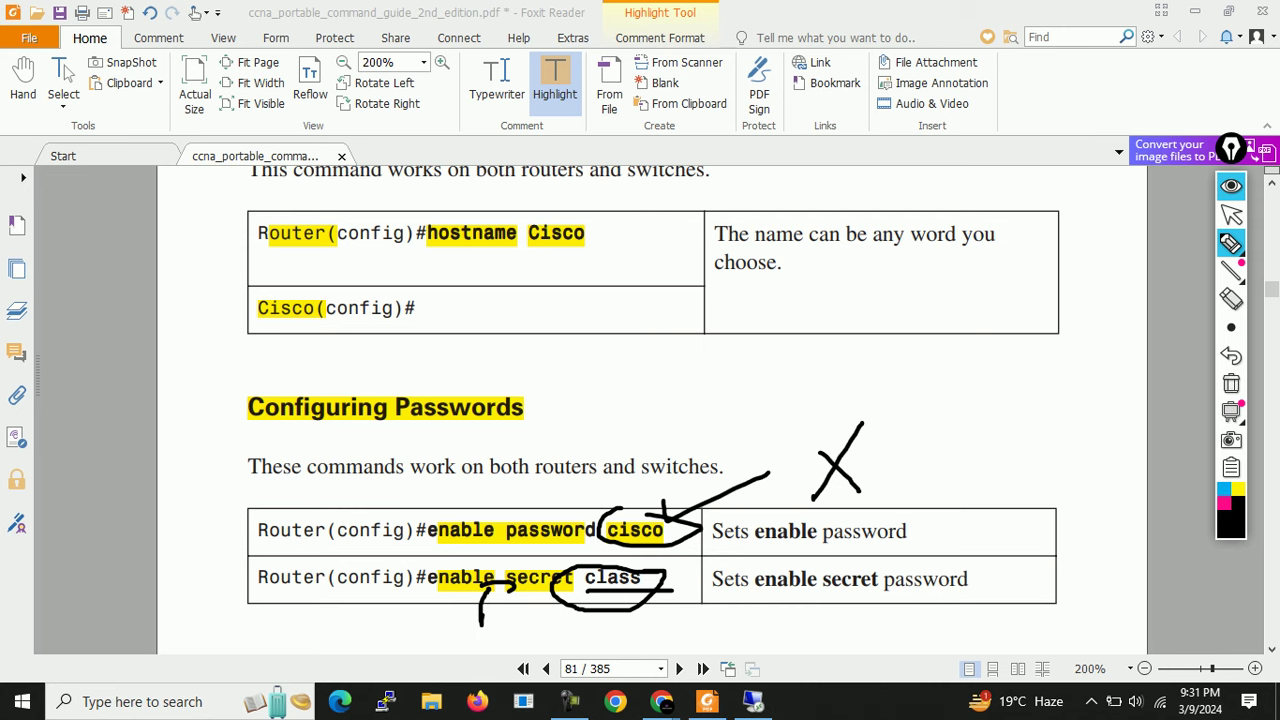
left_click(1231, 383)
- Find and highlight the line console command in the guide's console password table
left_click(1231, 187)
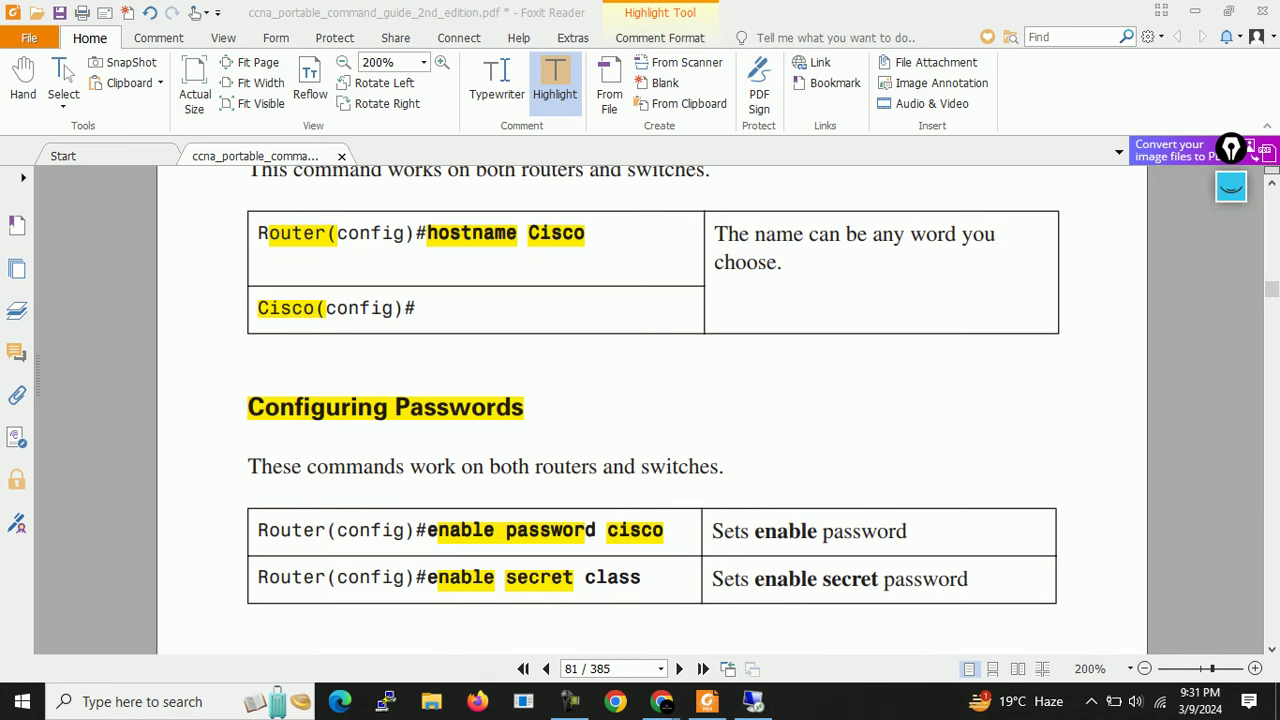
scroll(650, 420, "down", 2)
scroll(650, 410, "down", 5)
scroll(650, 410, "up", 6)
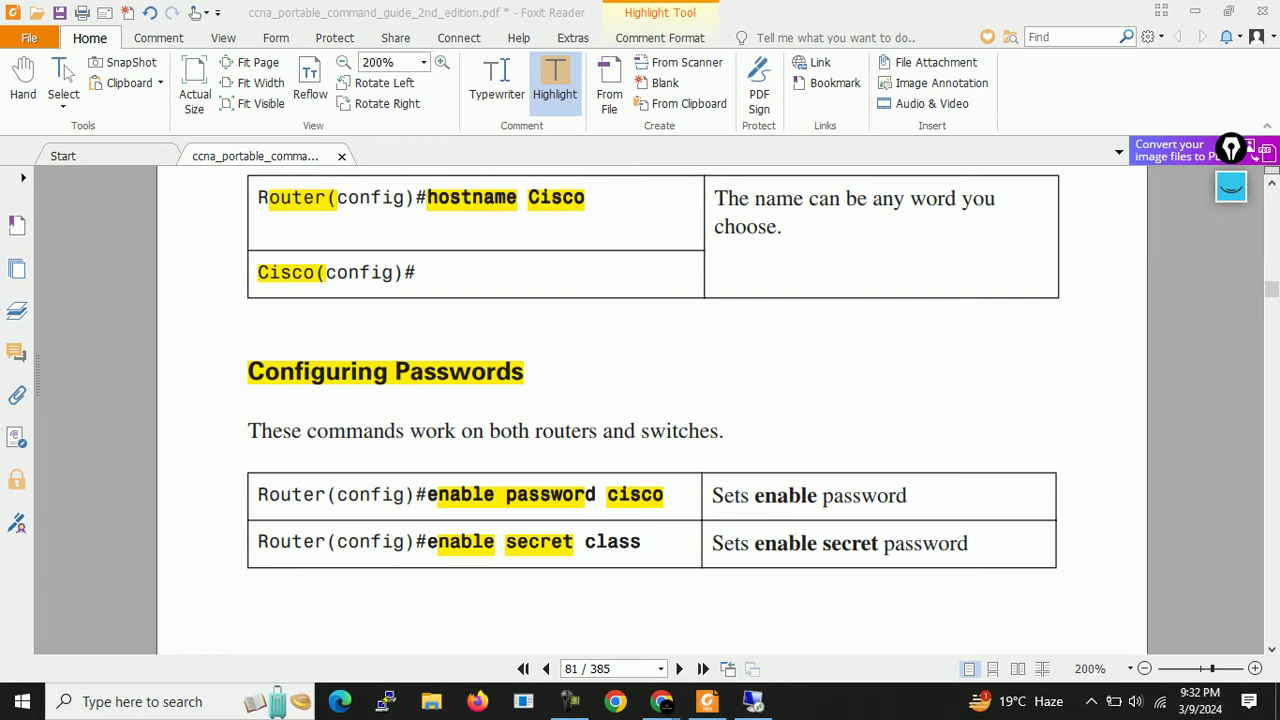
left_click_drag(542, 430, 720, 430)
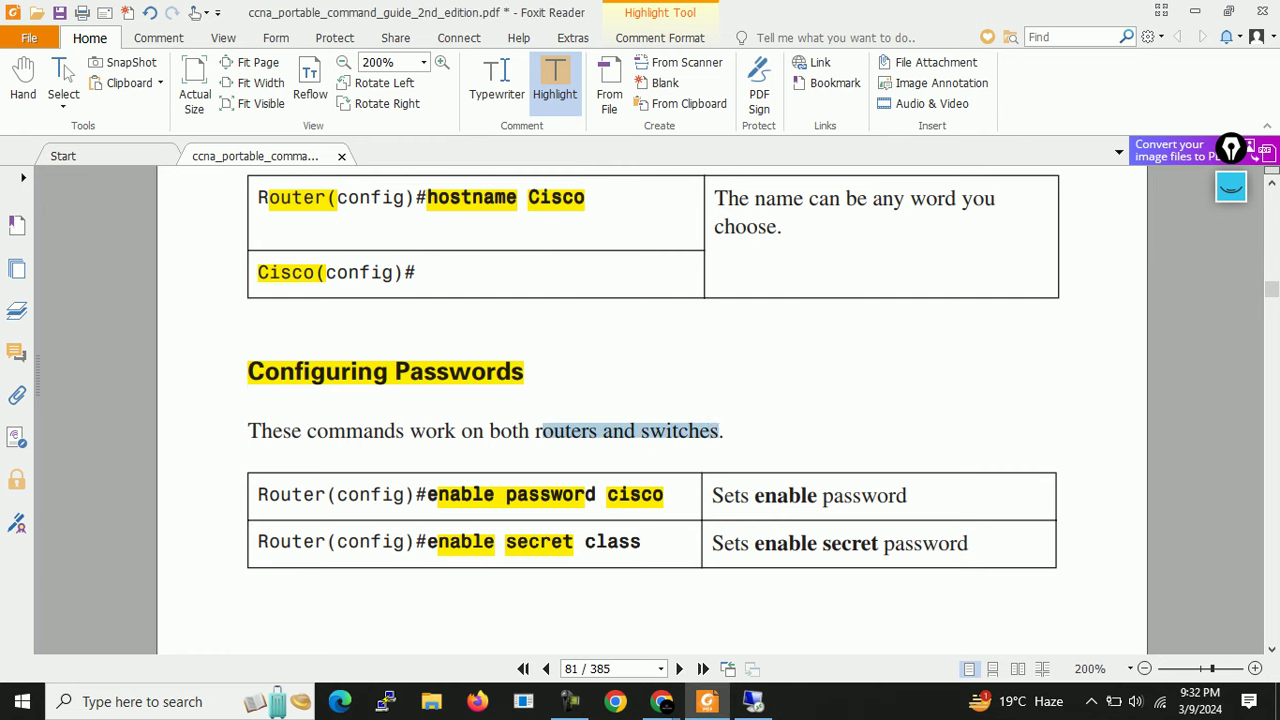
scroll(720, 430, "down", 5)
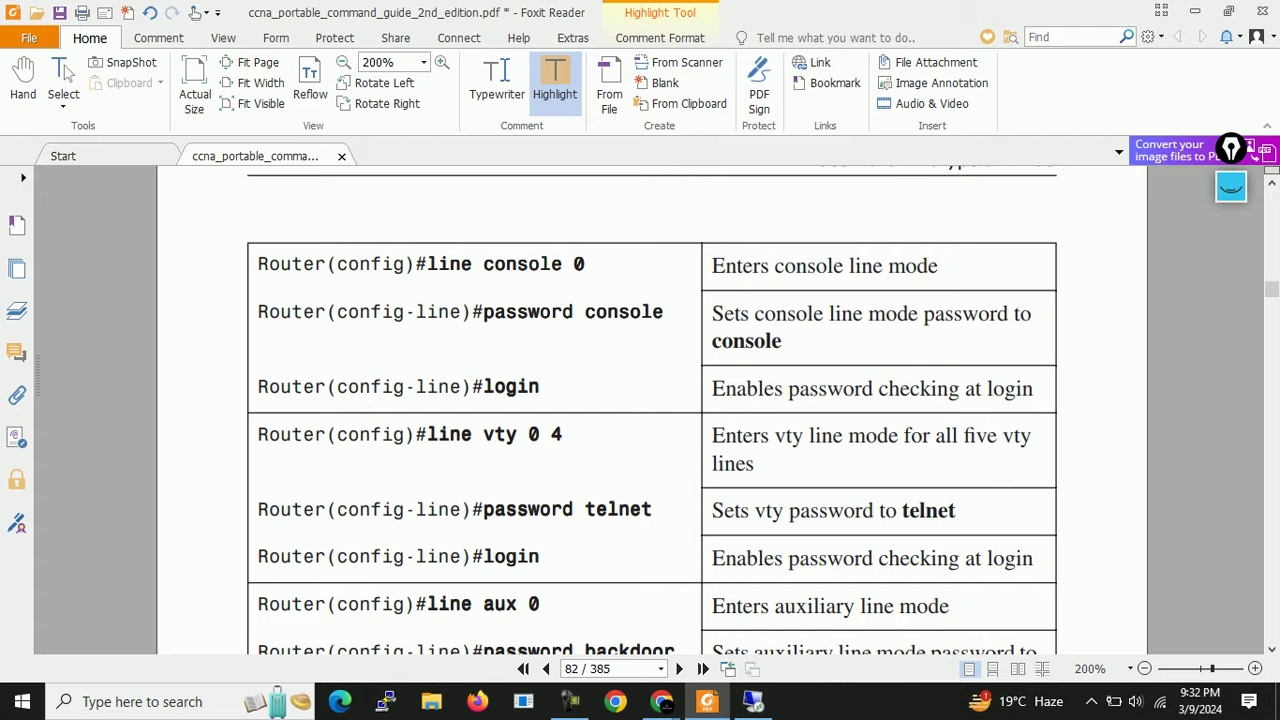
scroll(650, 410, "up", 5)
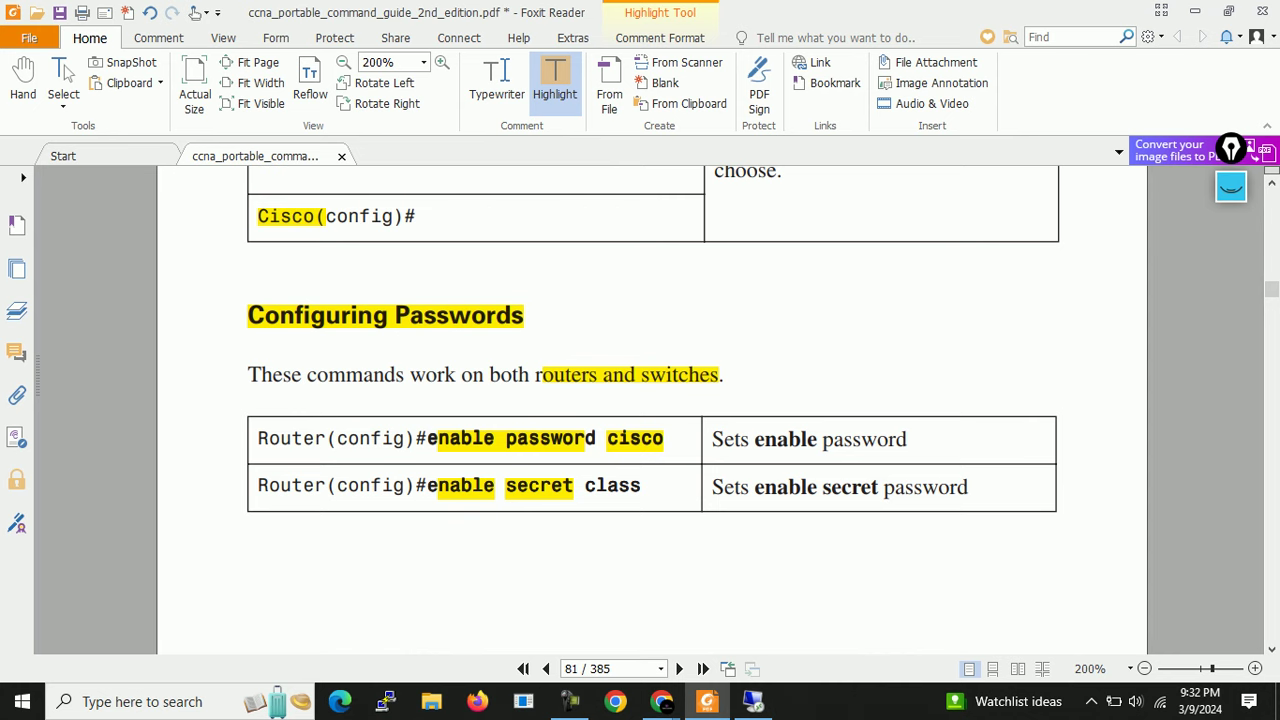
scroll(652, 410, "down", 5)
scroll(652, 415, "up", 5)
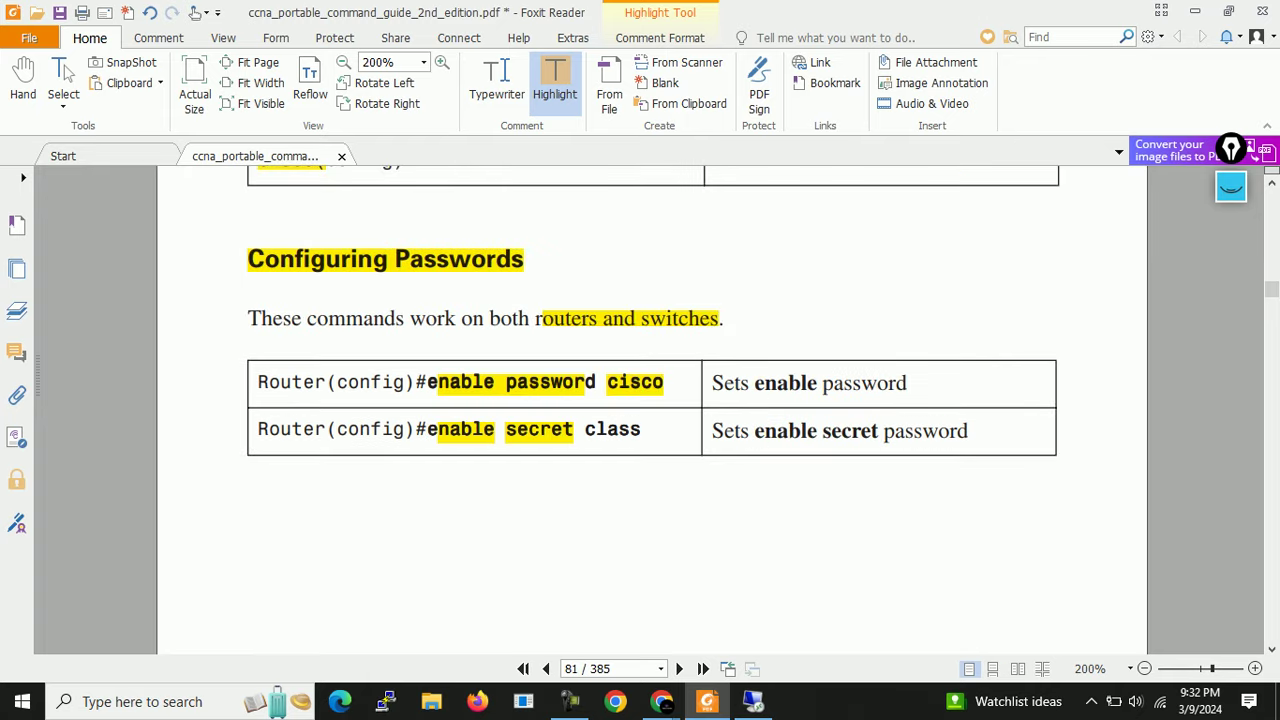
scroll(652, 410, "down", 5)
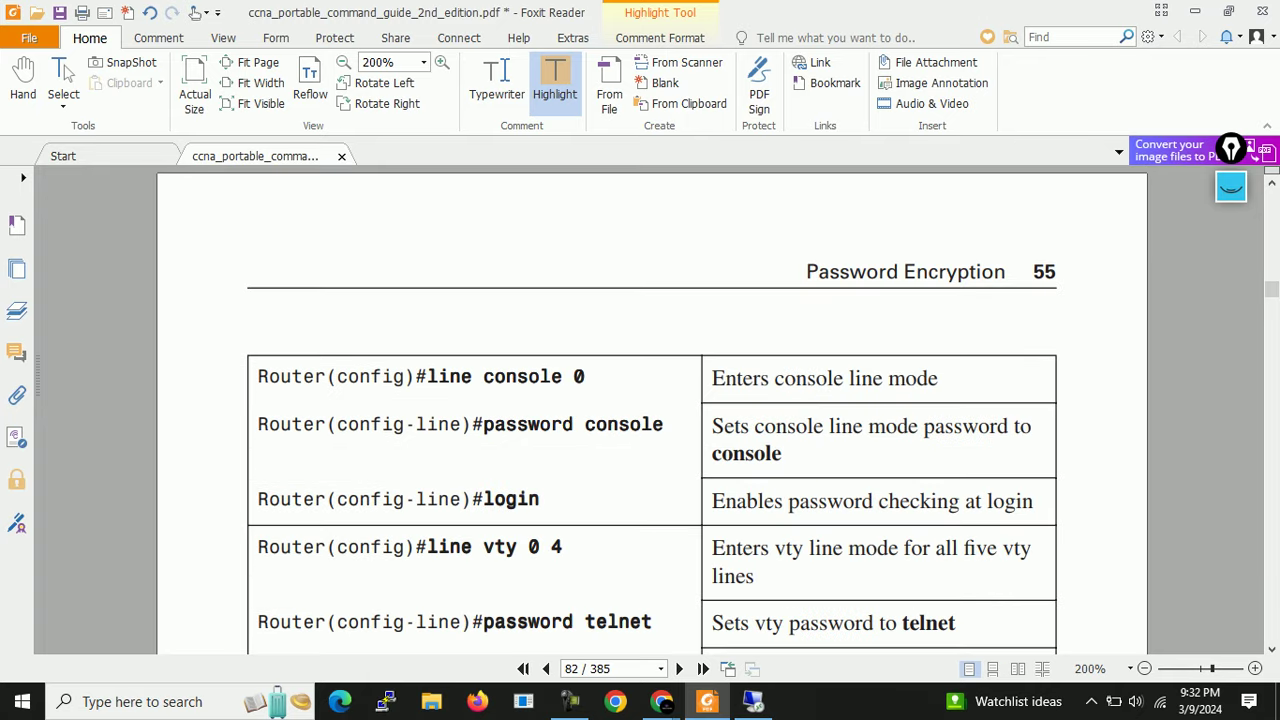
scroll(652, 410, "up", 5)
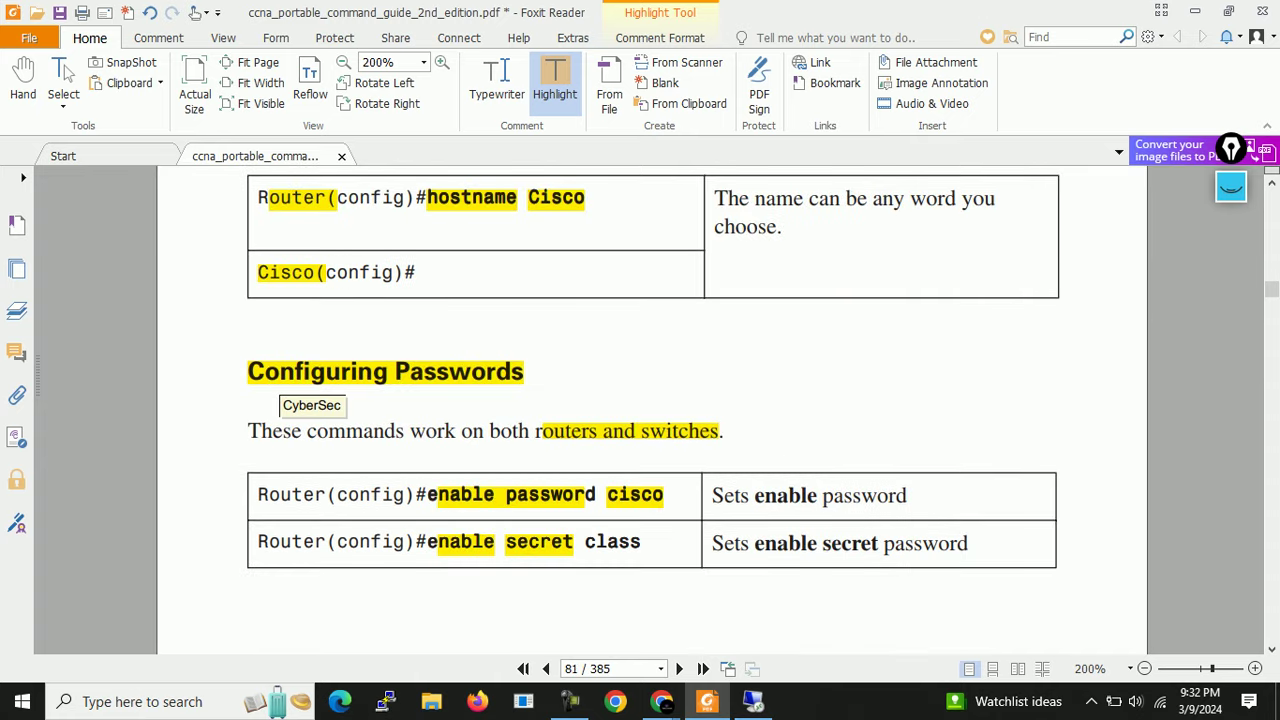
scroll(652, 410, "down", 1)
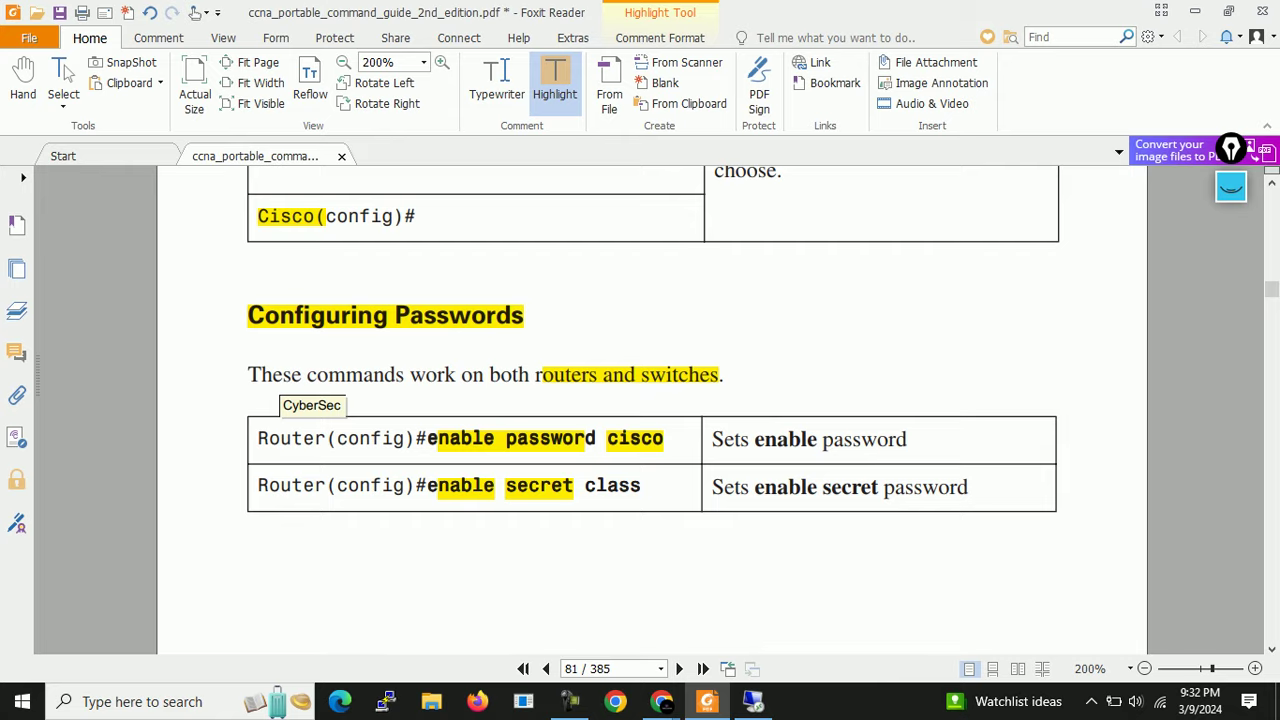
scroll(652, 410, "down", 5)
left_click_drag(427, 376, 562, 376)
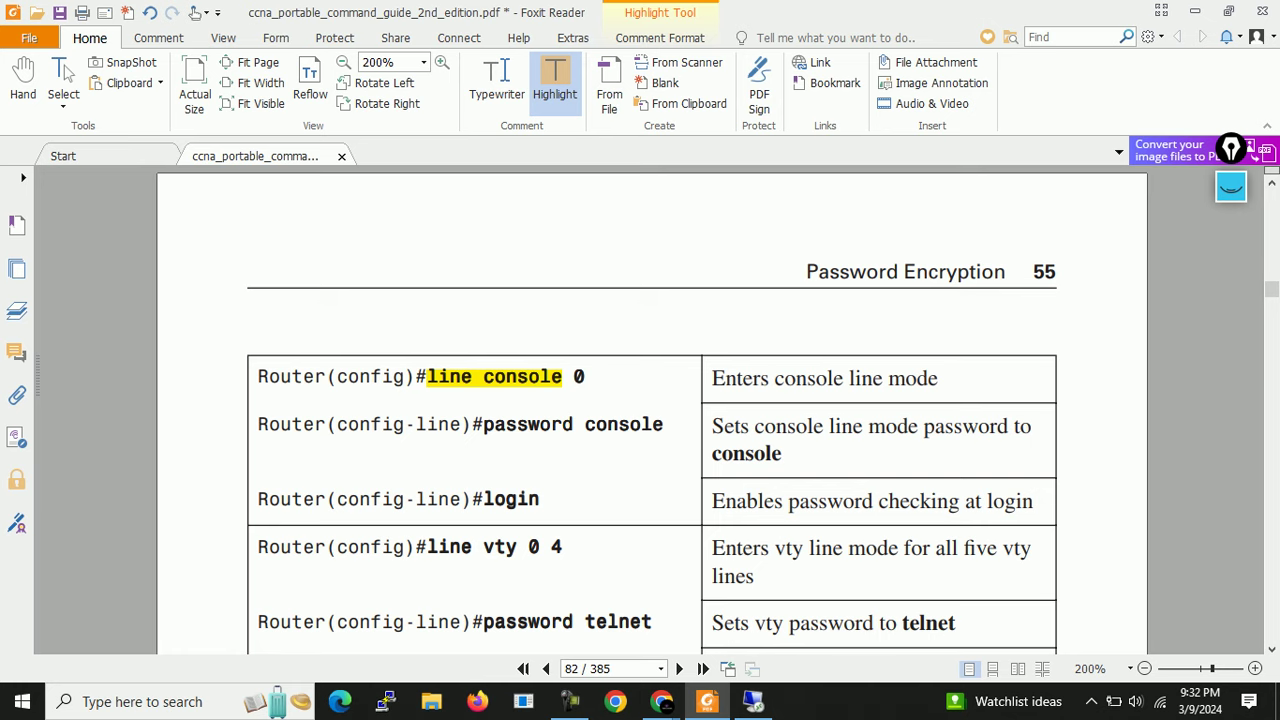
- Close IT-LAPTOP's terminal to return to the Packet Tracer topology
left_click(753, 701)
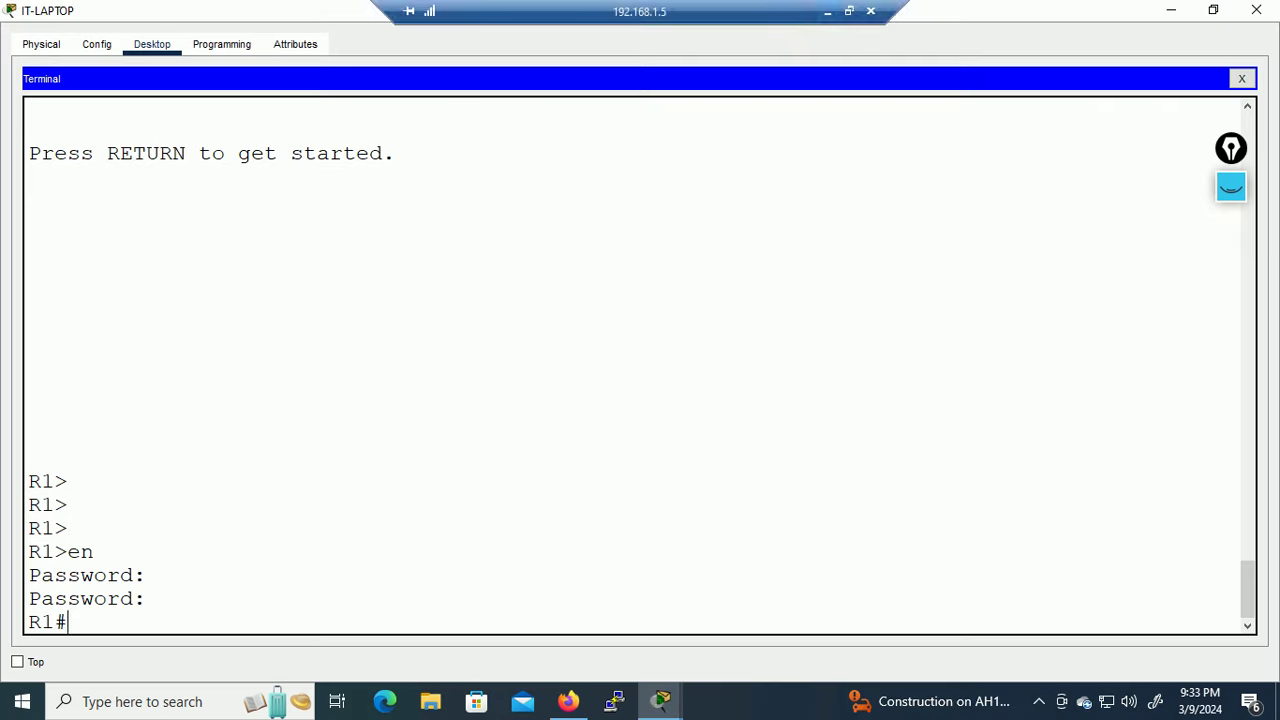
left_click(1256, 10)
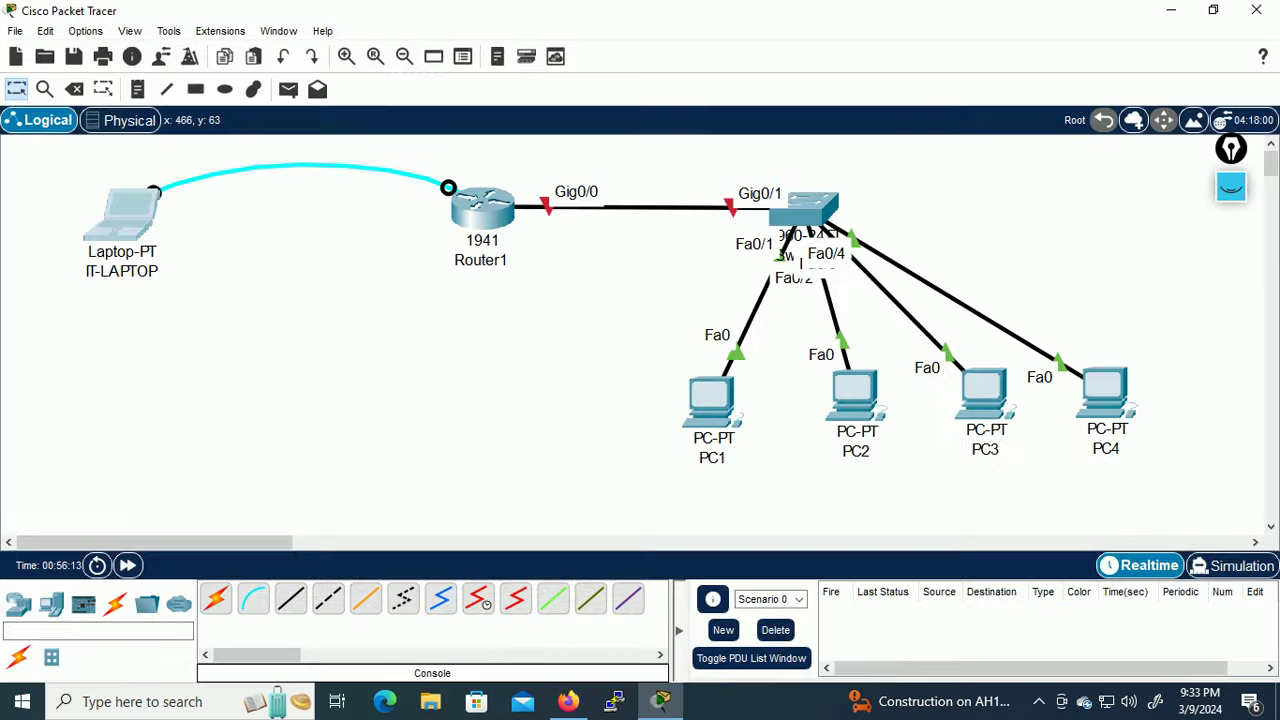
left_click(482, 208)
left_click(1006, 28)
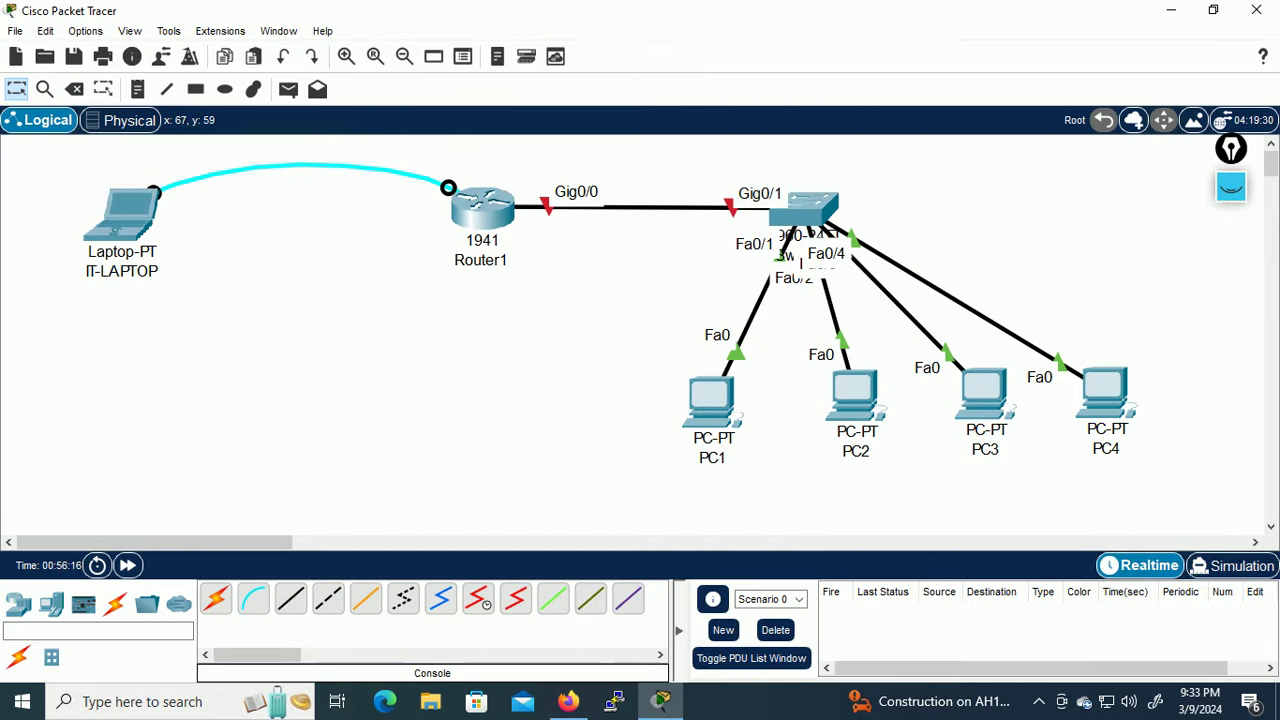
left_click(122, 212)
left_click(689, 141)
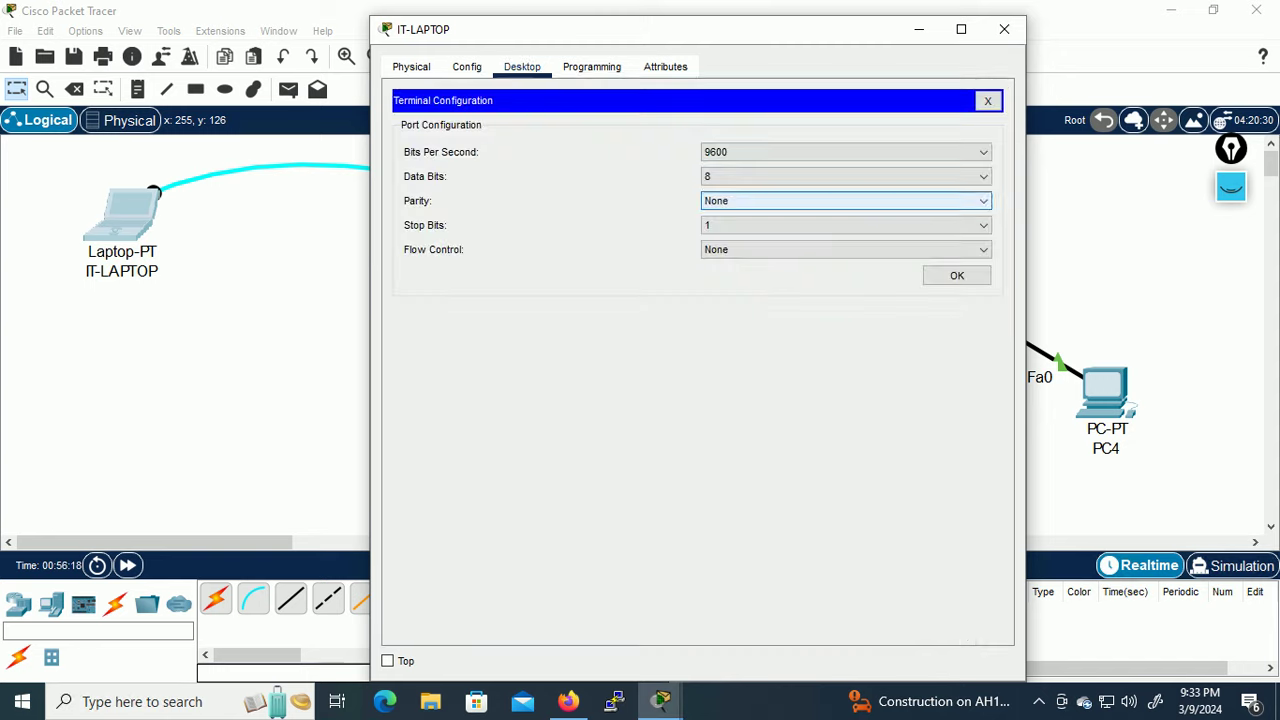
left_click(955, 275)
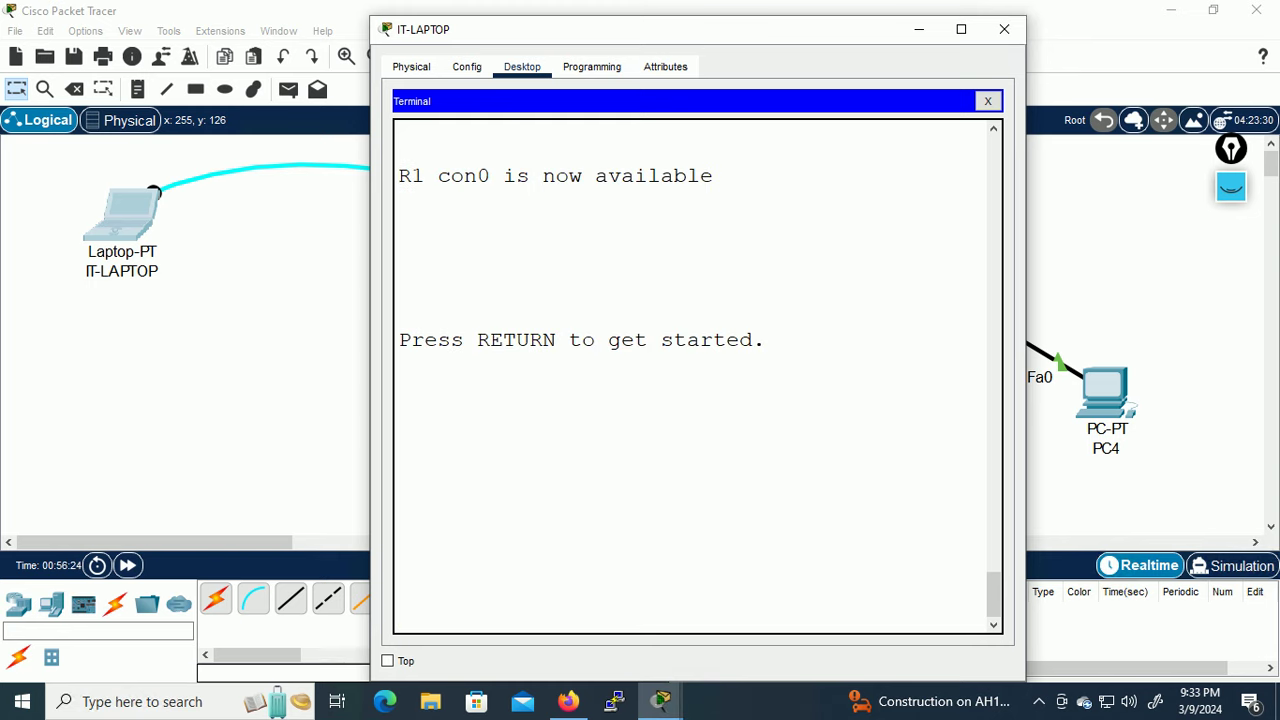
key("Return")
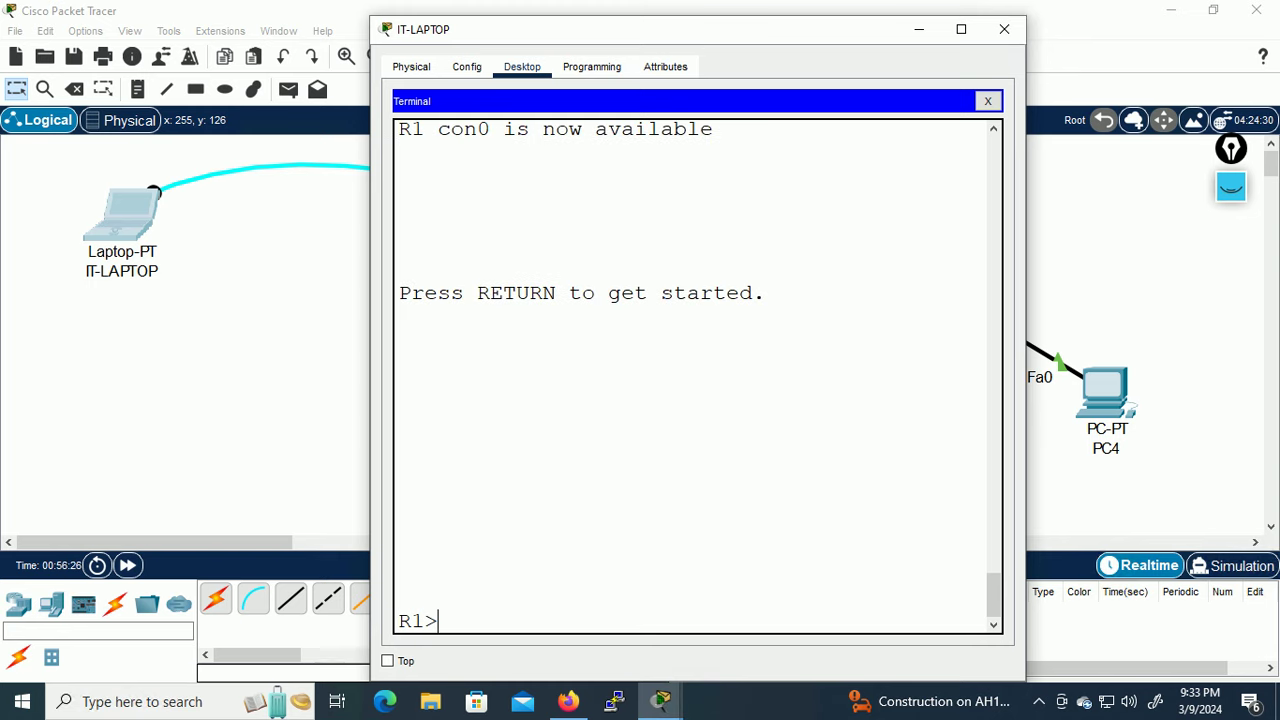
- Delete the IT-LAPTOP–Router1 cable and move IT-LAPTOP down beside PC1
left_click(1004, 29)
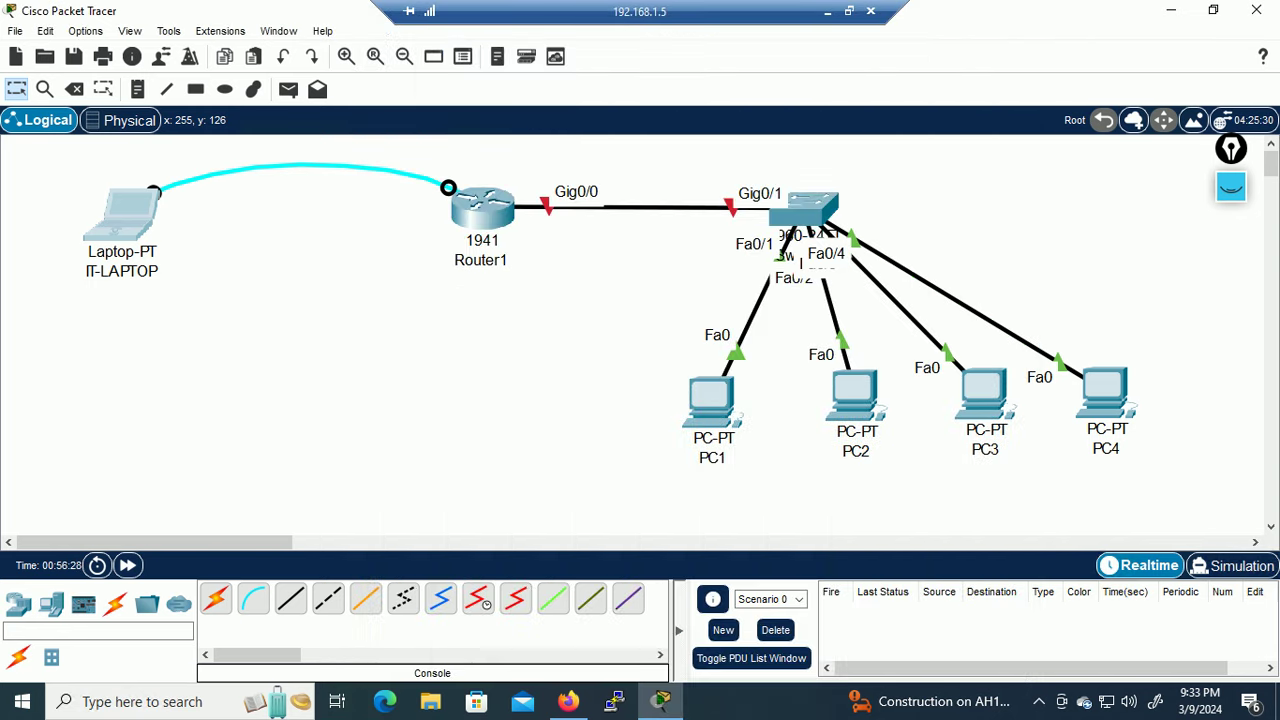
key("Delete")
left_click(209, 172)
key("Escape")
left_click_drag(122, 212, 612, 355)
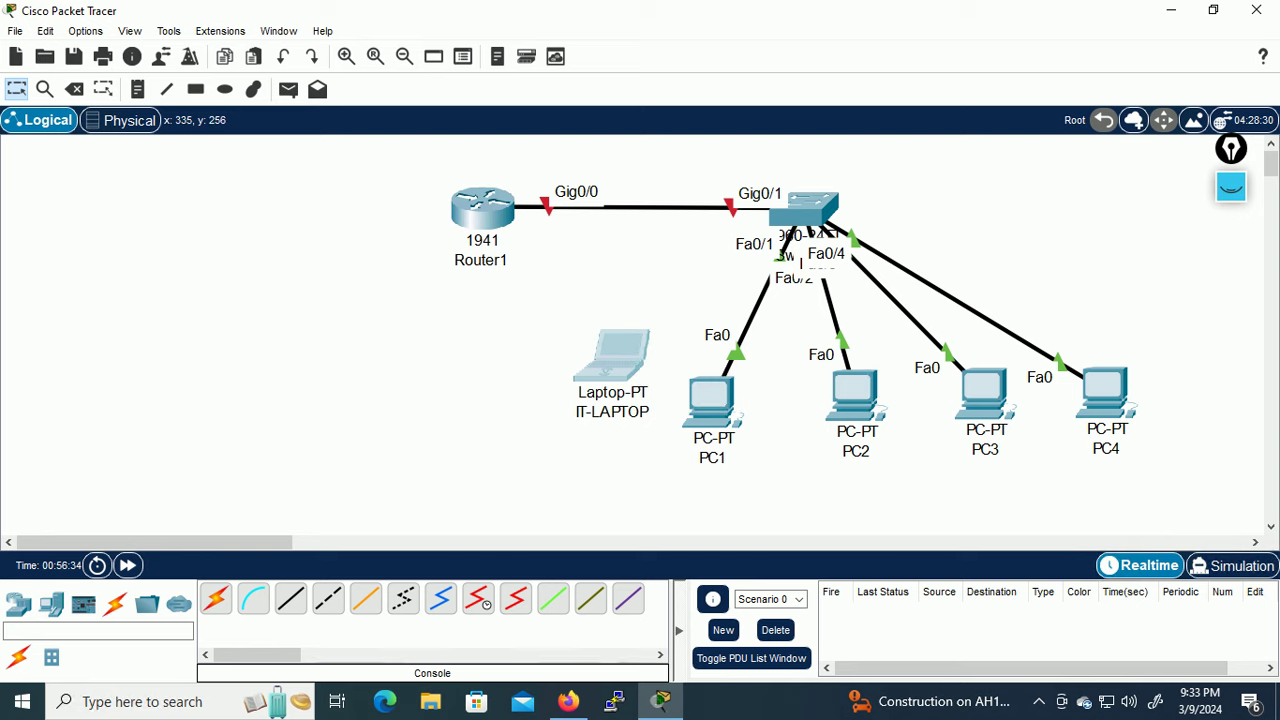
- Place a new Laptop from End Devices at the canvas top-left
left_click(18, 603)
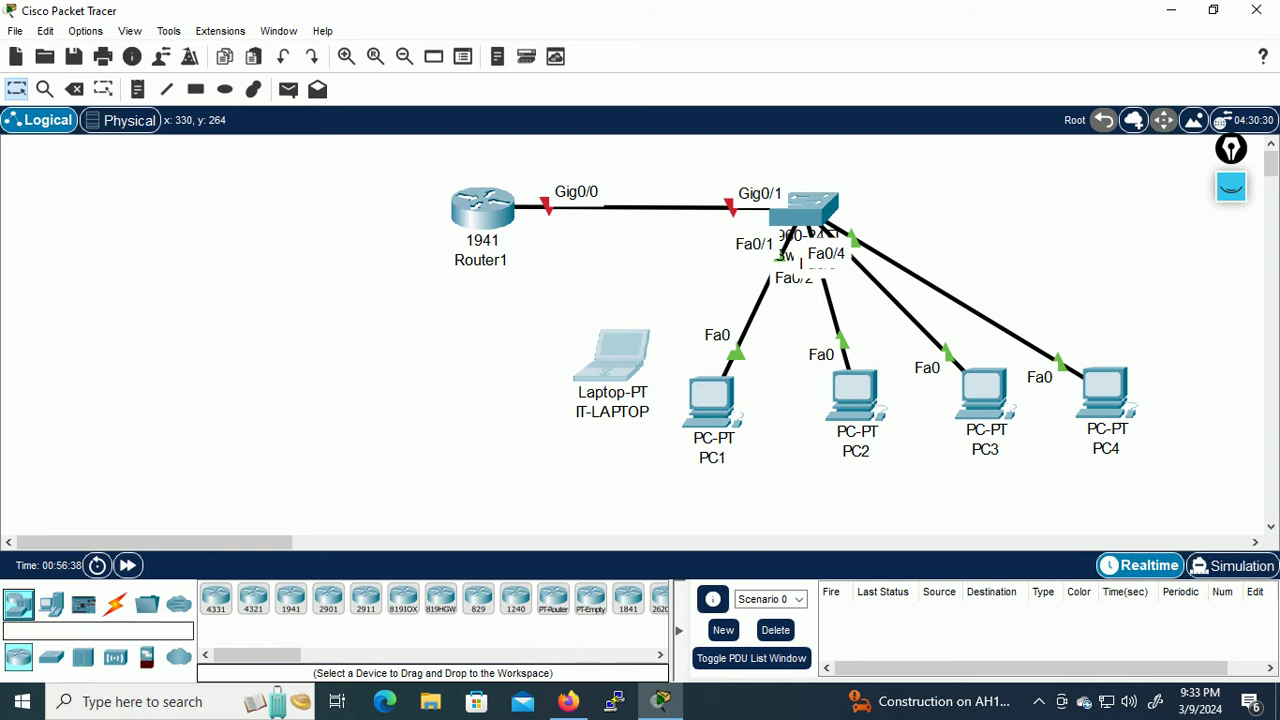
left_click(51, 603)
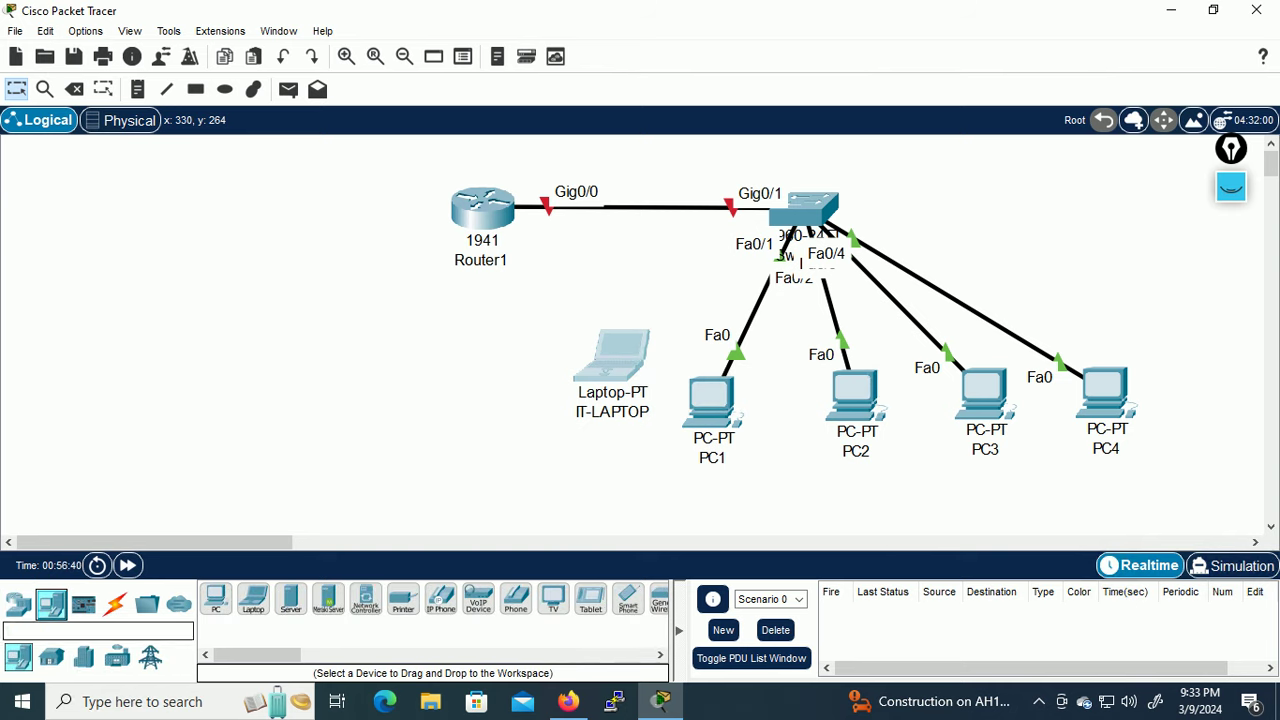
left_click_drag(253, 598, 135, 212)
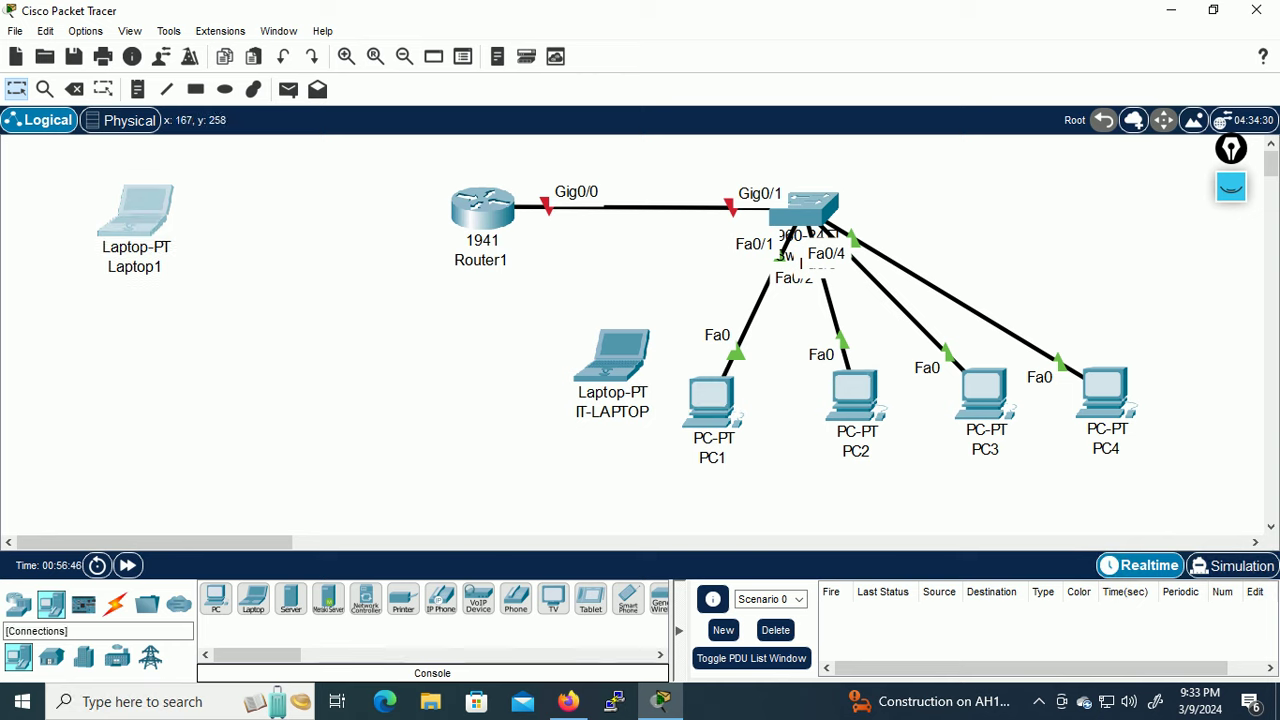
- Connect a console cable from Laptop1's RS 232 port to Router1's Console port
left_click(115, 603)
left_click(253, 598)
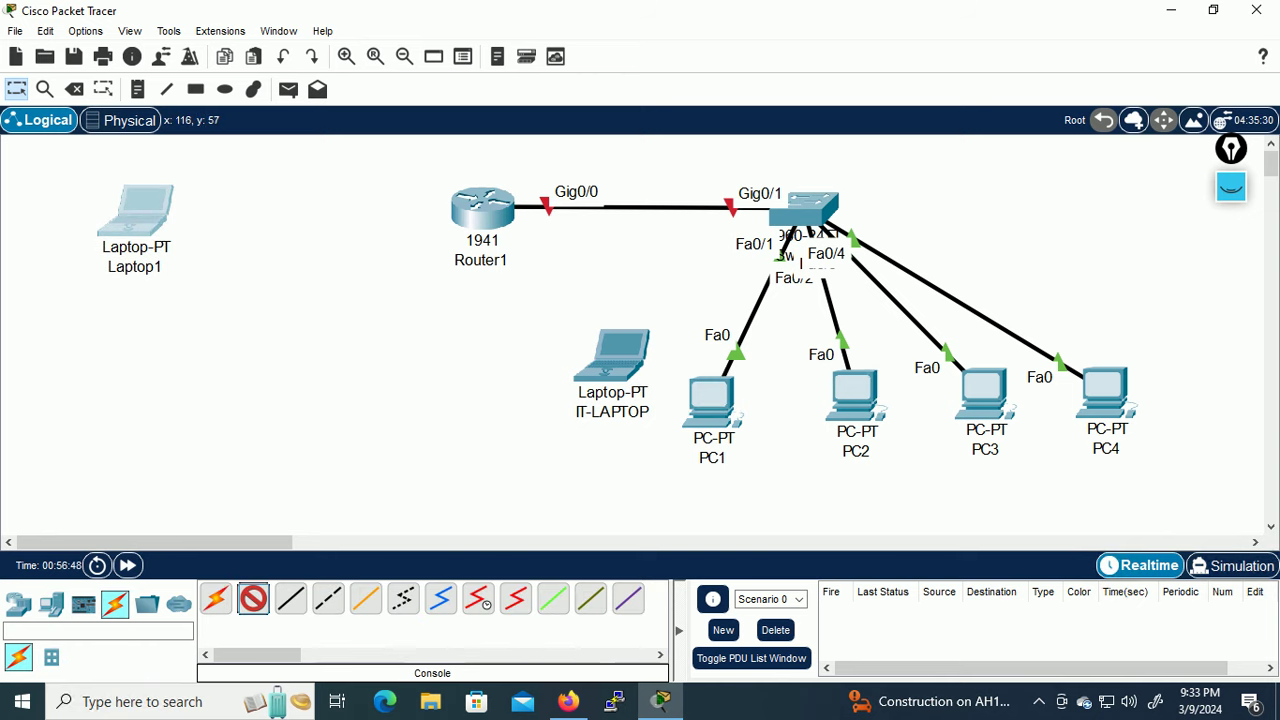
left_click(163, 215)
left_click(211, 227)
left_click(468, 197)
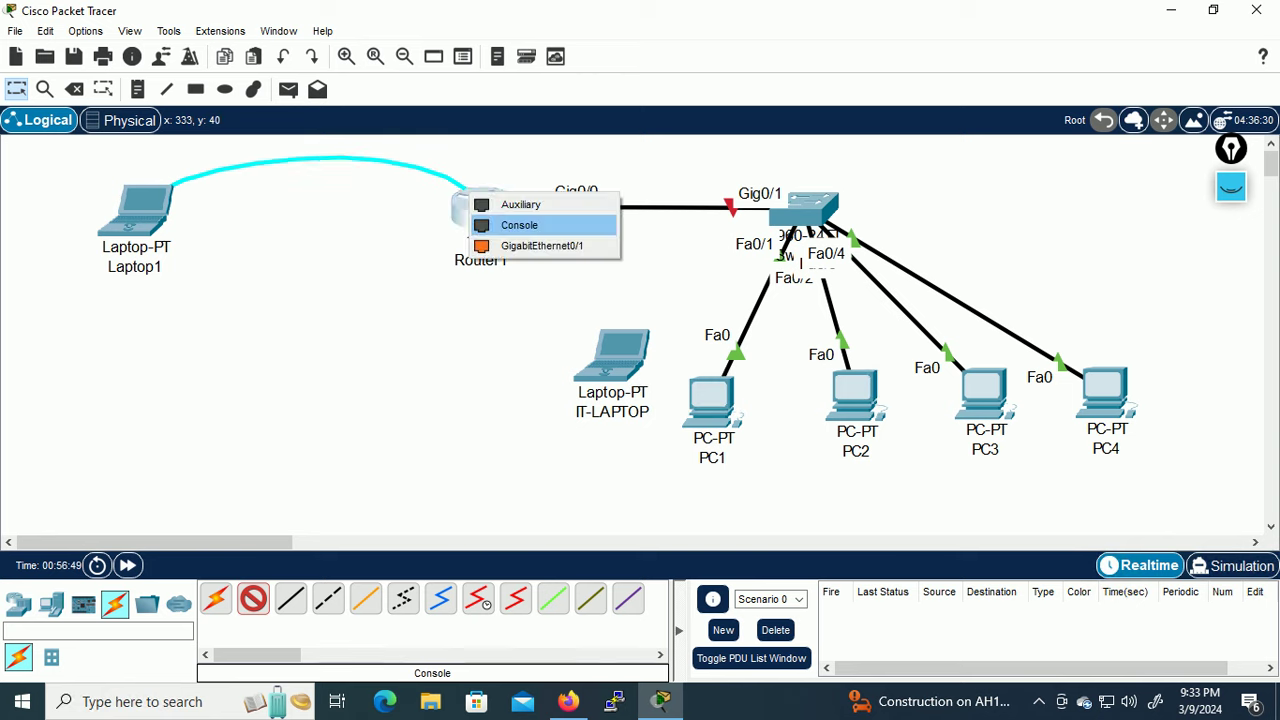
left_click(519, 225)
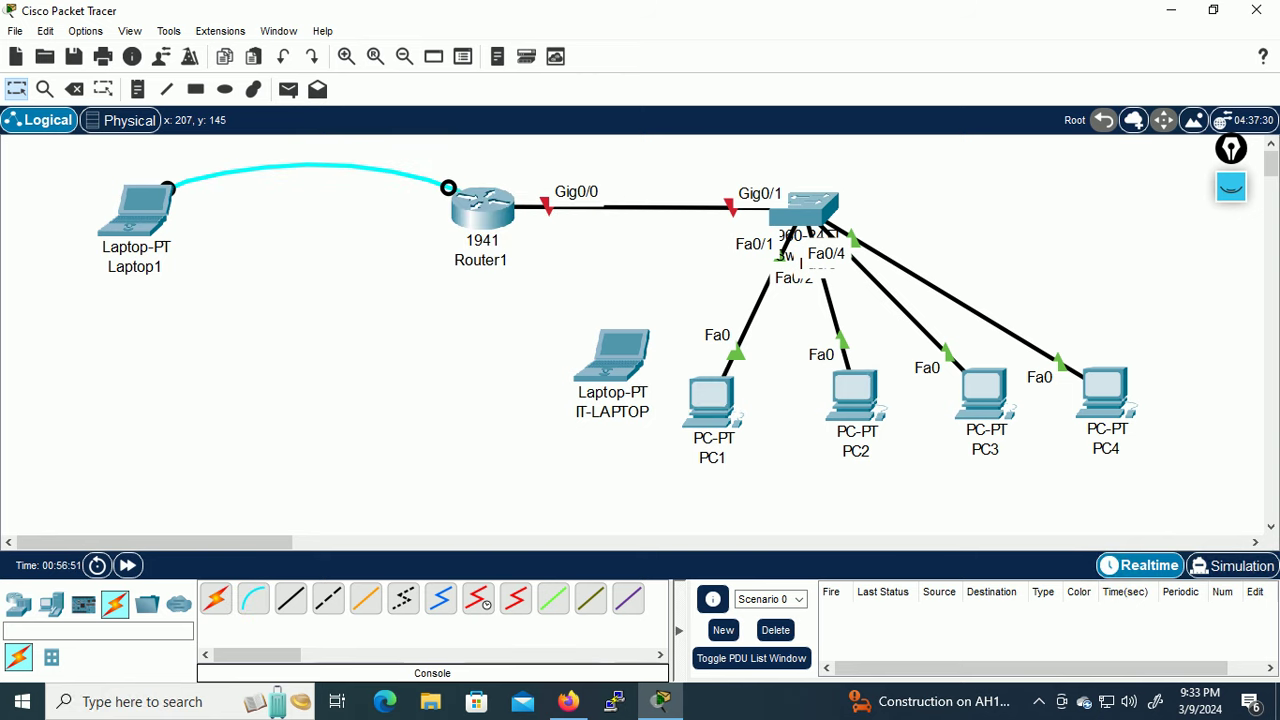
left_click(138, 210)
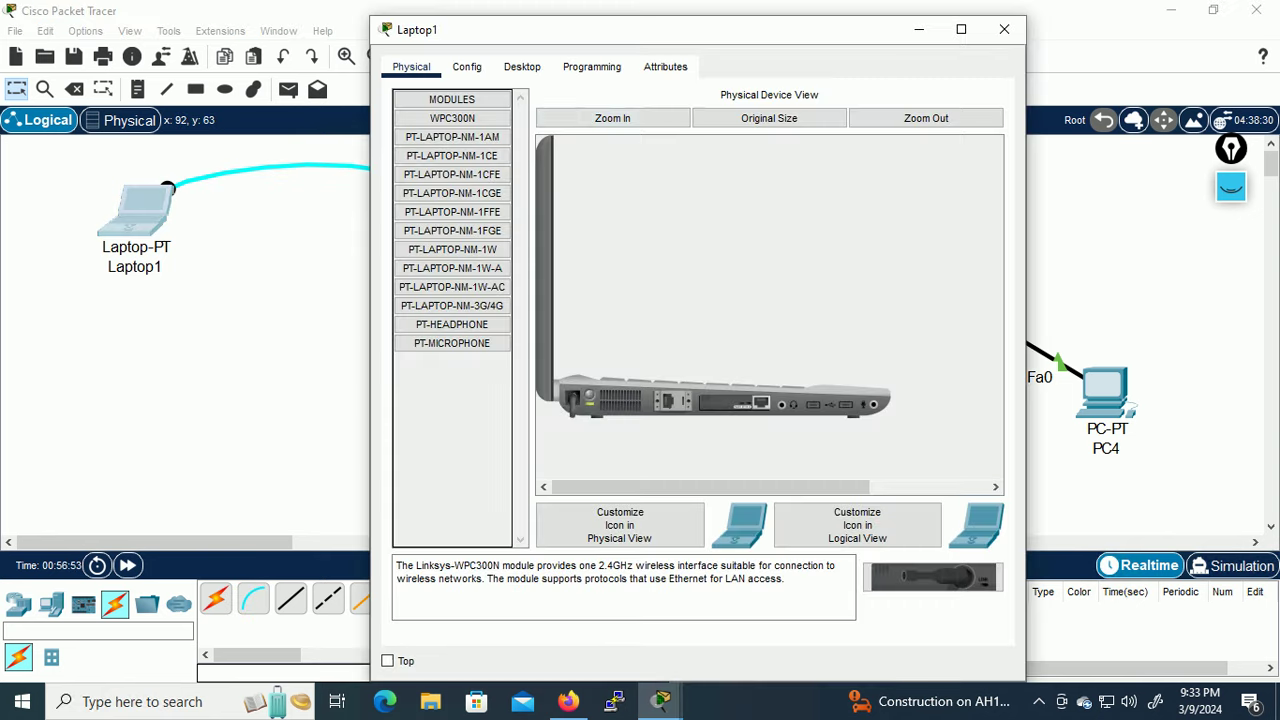
- Open Laptop1's Desktop Terminal with default settings and maximize the window
left_click(522, 66)
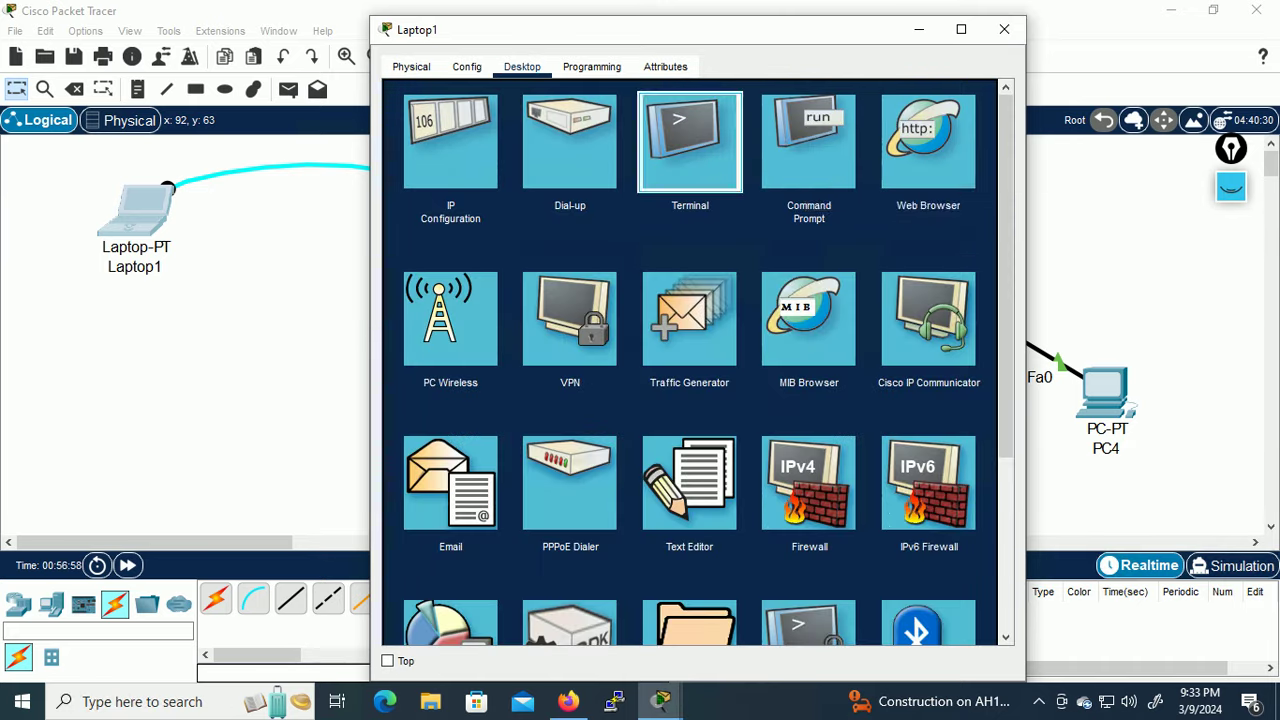
left_click(689, 140)
left_click(957, 275)
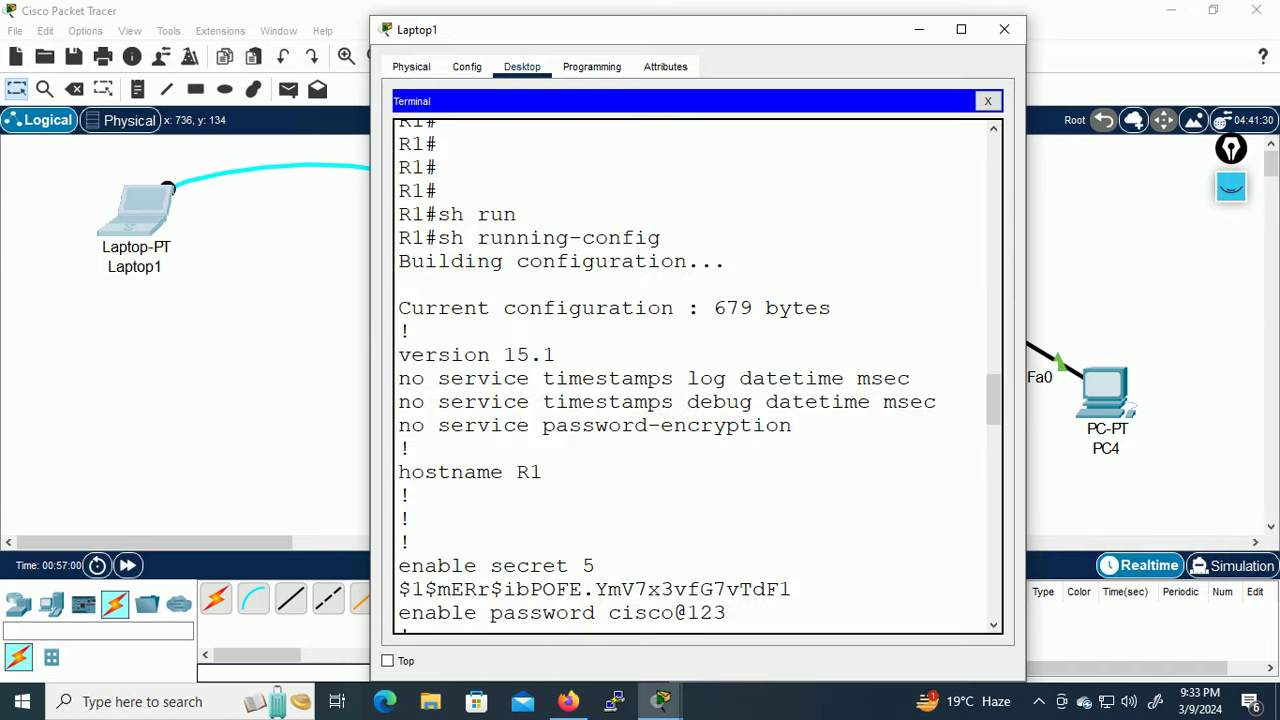
left_click(961, 29)
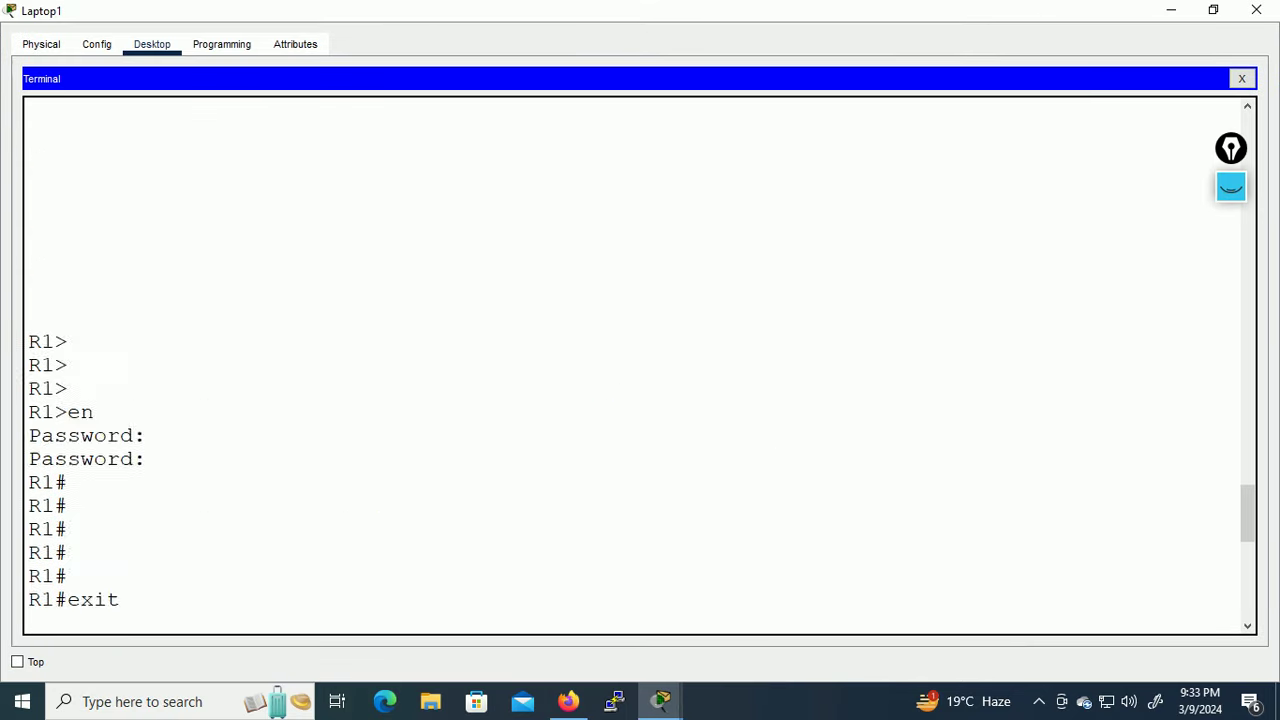
- End R1's privileged session, review the config showing no console password, and close the window
scroll(640, 365, "up", 10)
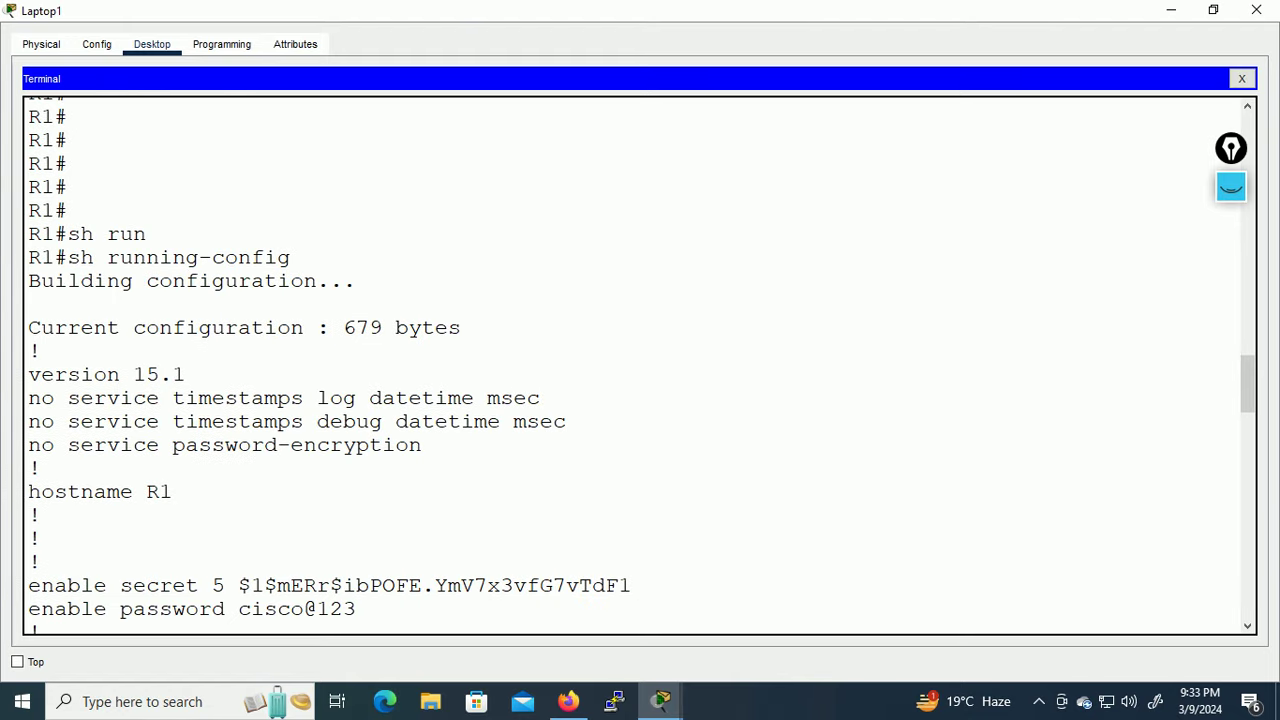
scroll(640, 365, "down", 1)
left_click_drag(212, 552, 330, 553)
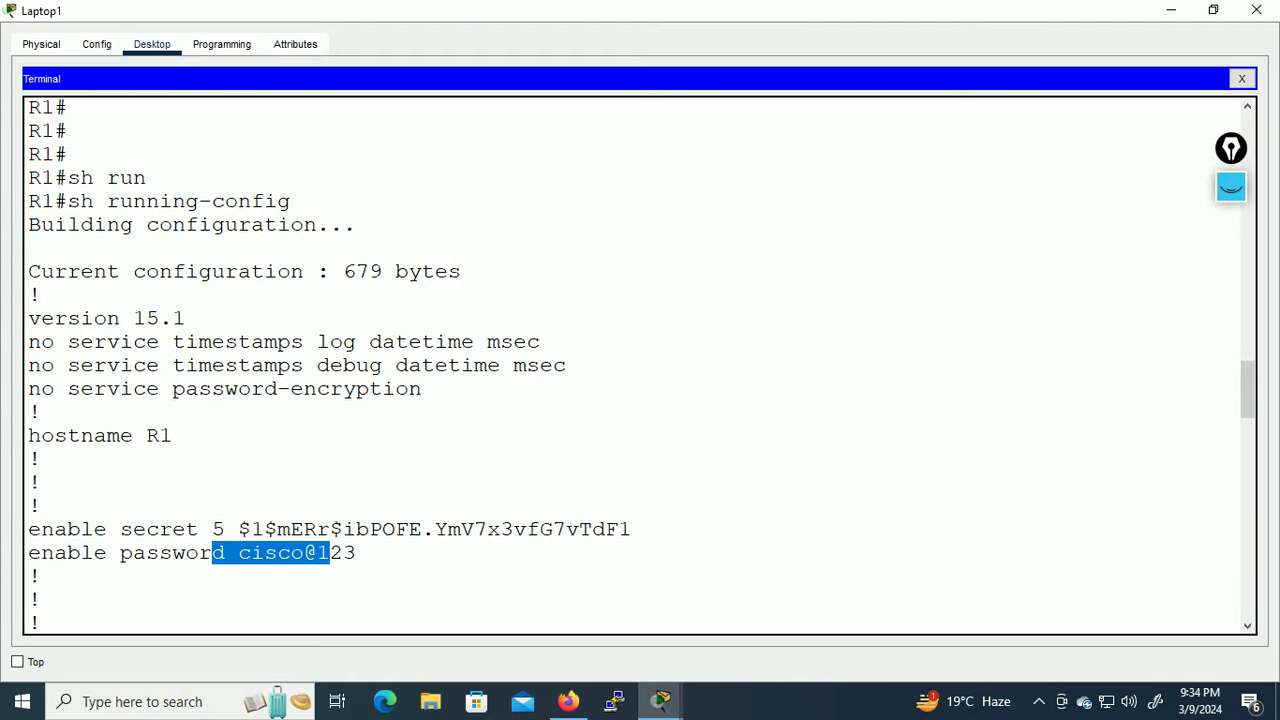
scroll(640, 365, "down", 10)
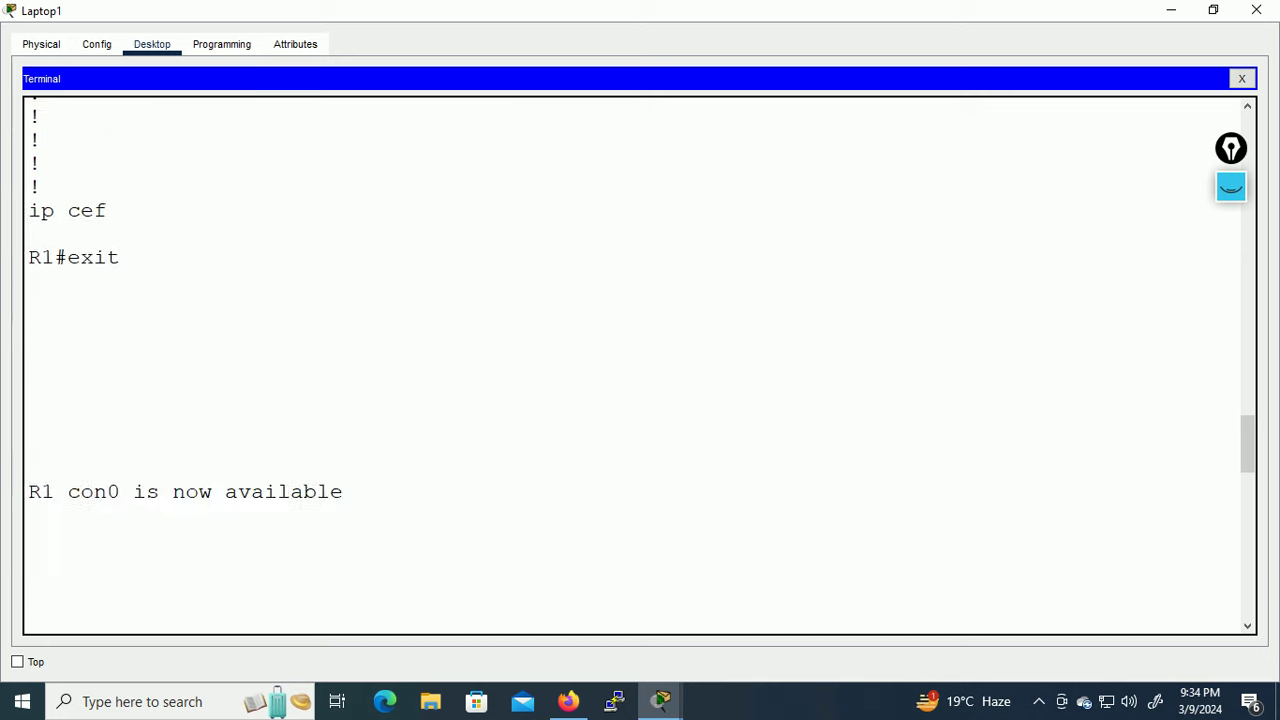
scroll(640, 365, "up", 3)
key("Return")
scroll(640, 365, "up", 4)
scroll(640, 365, "down", 3)
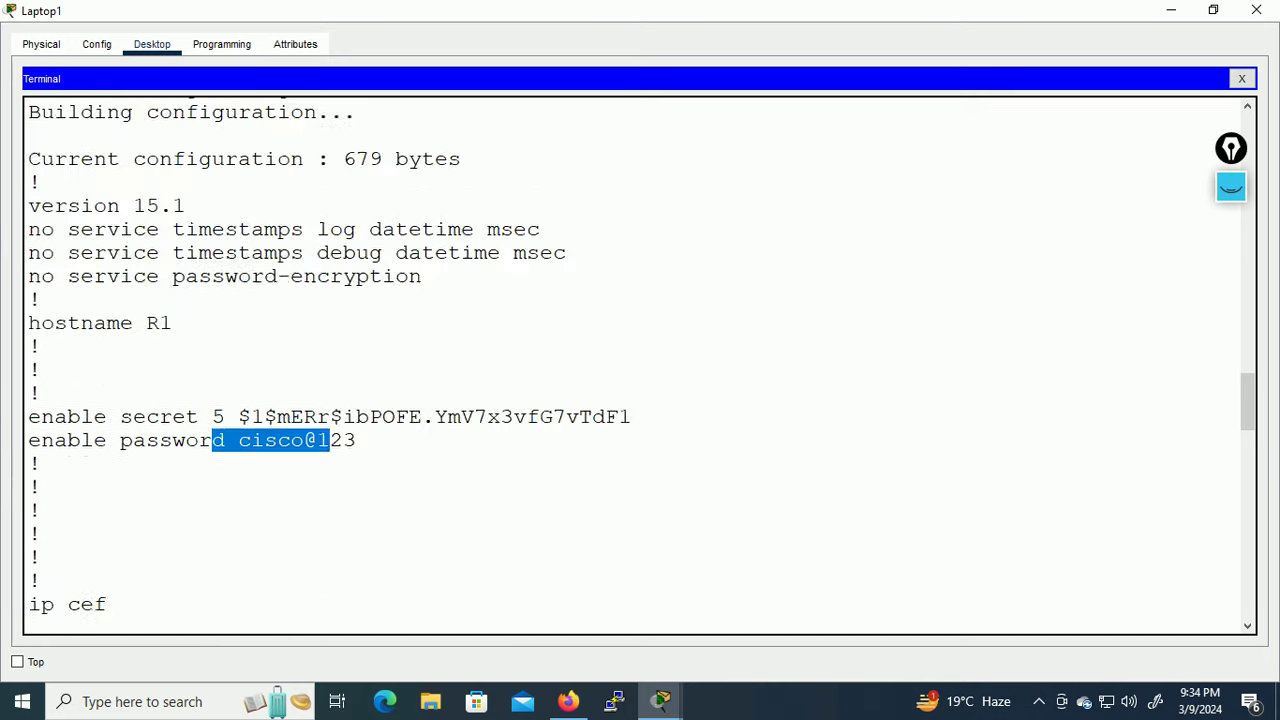
scroll(640, 365, "up", 20)
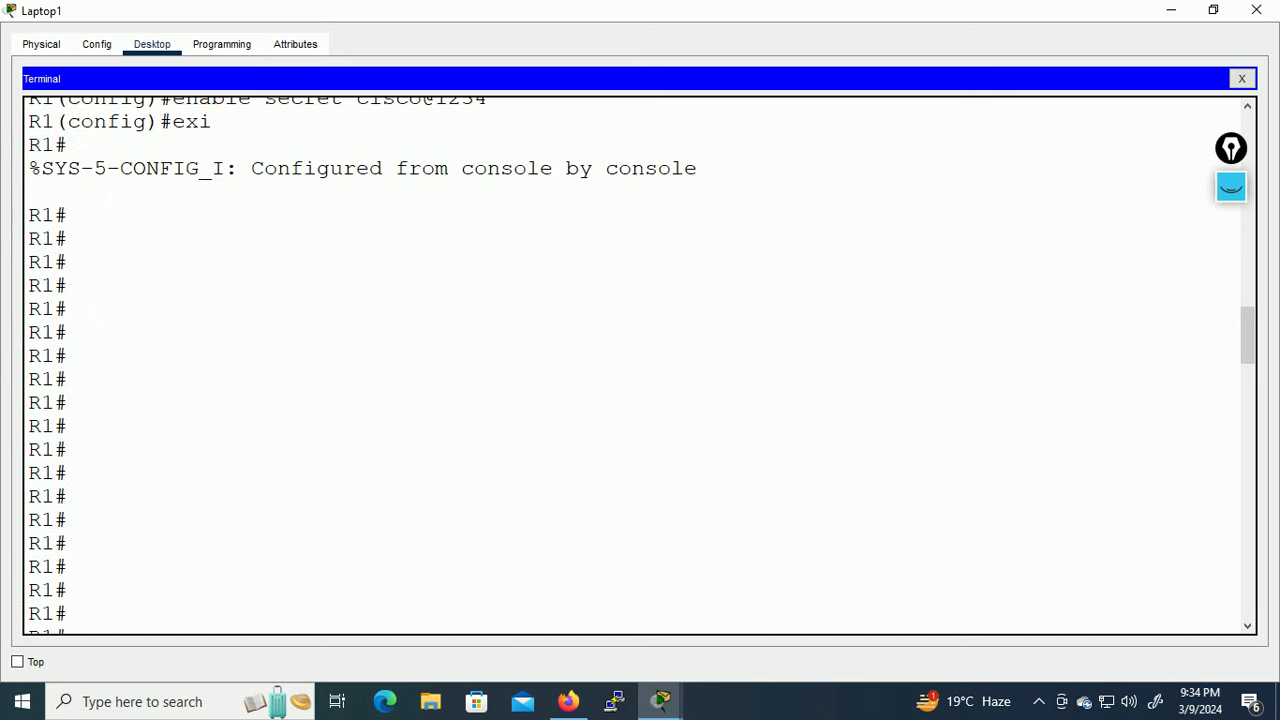
scroll(640, 365, "up", 4)
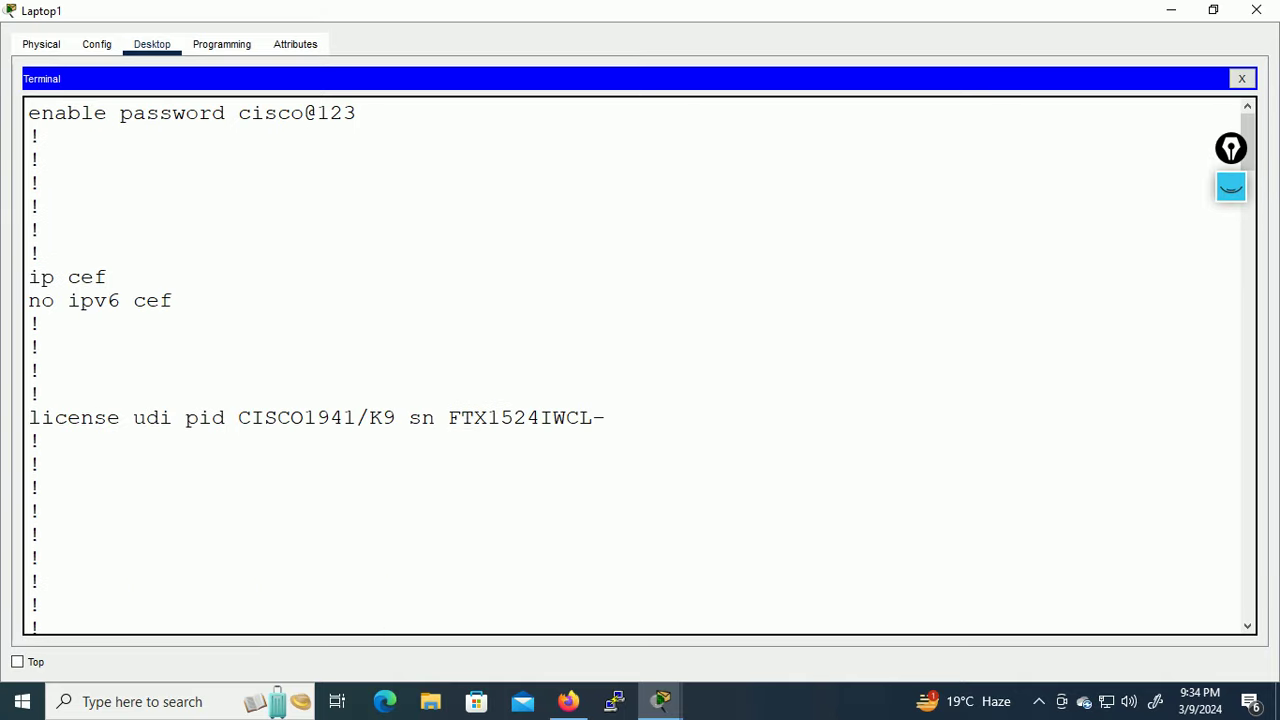
scroll(640, 365, "down", 15)
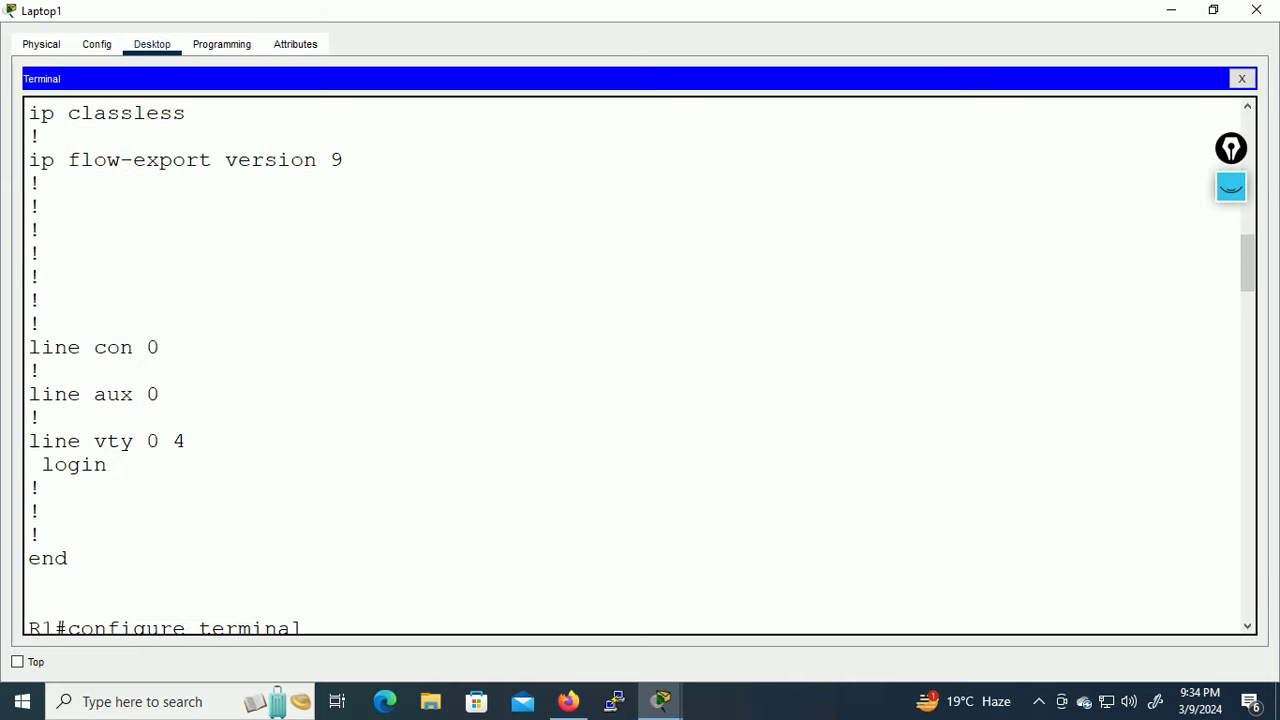
left_click(1171, 10)
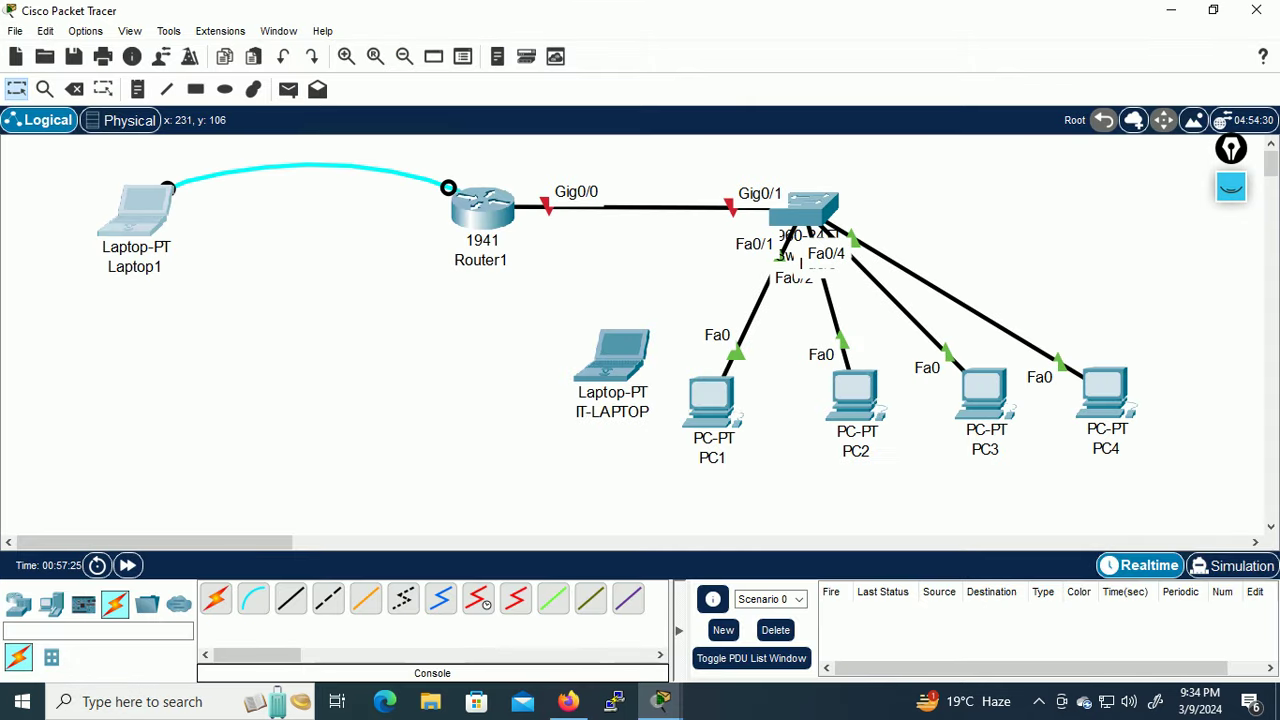
- Delete Laptop1's console cable and swap the laptops, moving IT-LAPTOP to the upper left
key("Delete")
key("Escape")
key("Delete")
left_click(300, 163)
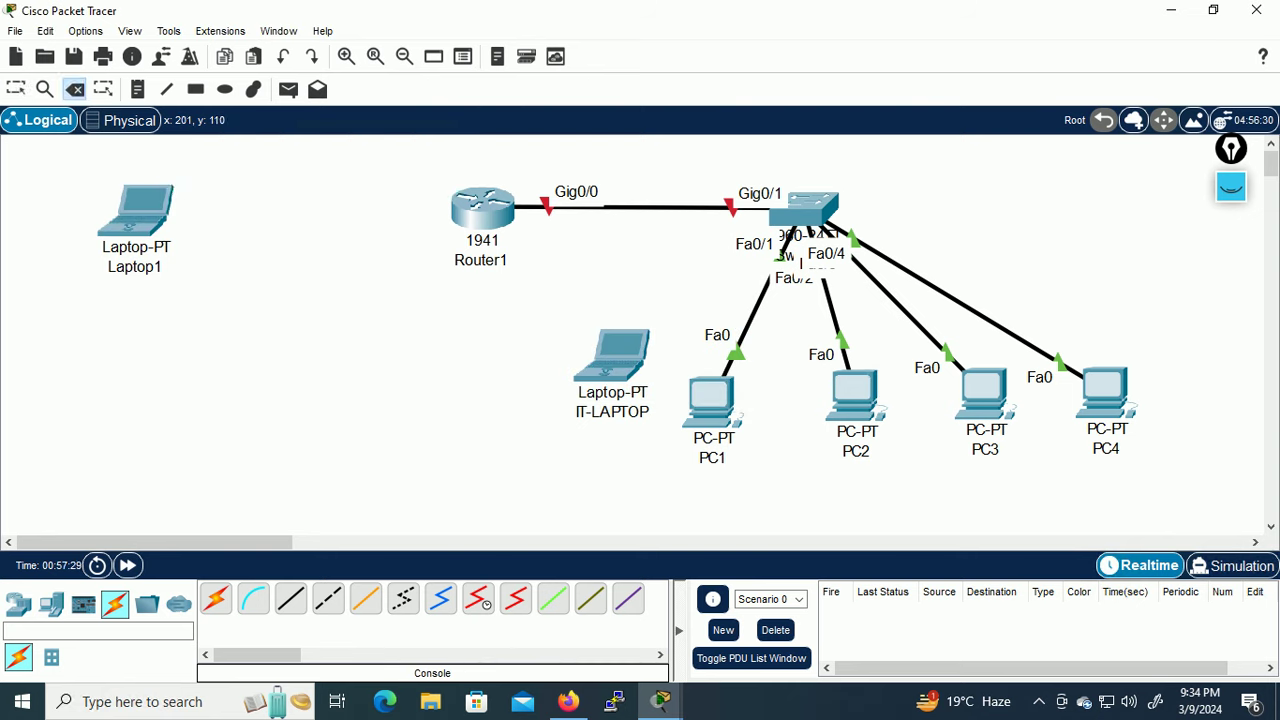
key("Escape")
left_click_drag(135, 212, 268, 367)
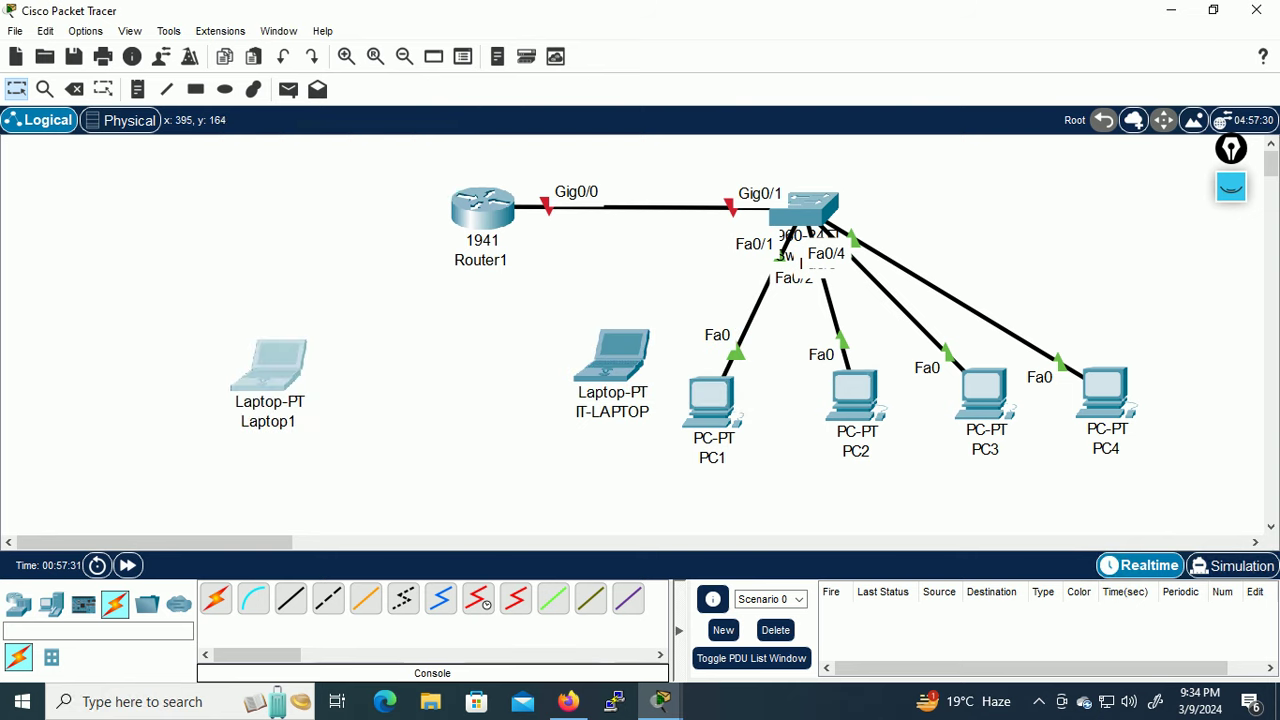
left_click_drag(612, 355, 203, 203)
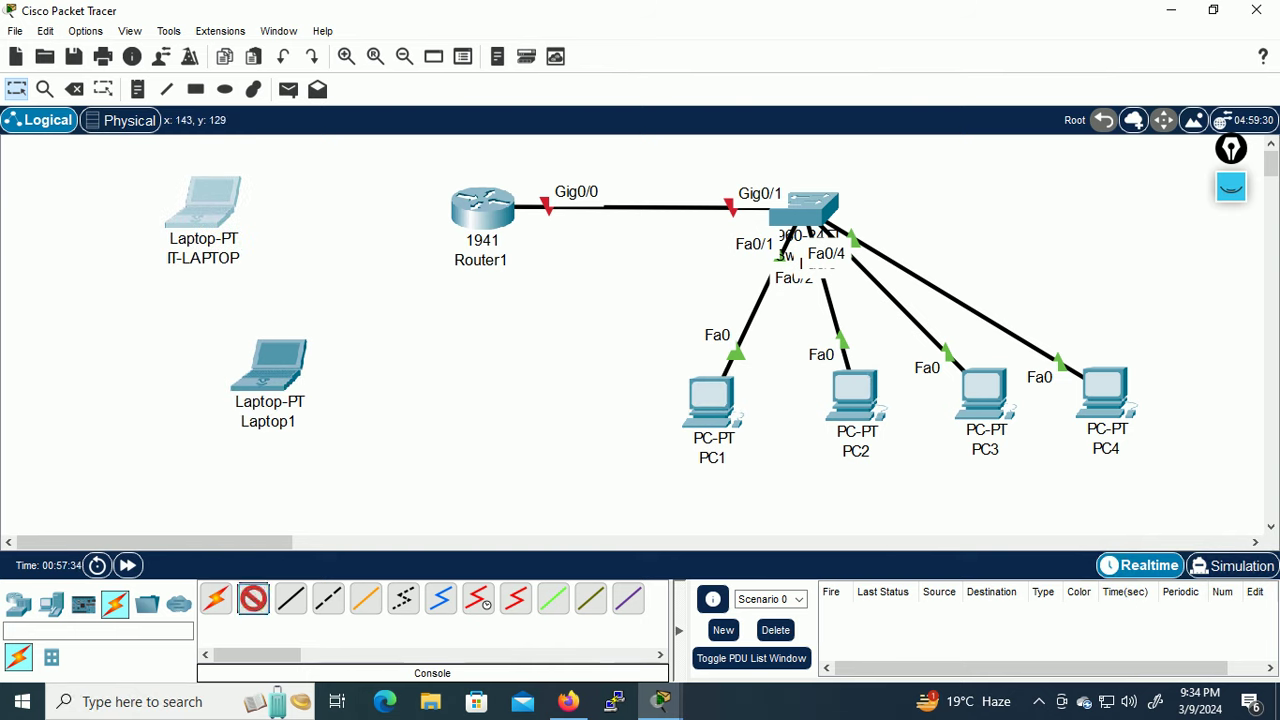
- Connect a console cable from IT-LAPTOP's RS 232 port to Router1's Console port
left_click(276, 372)
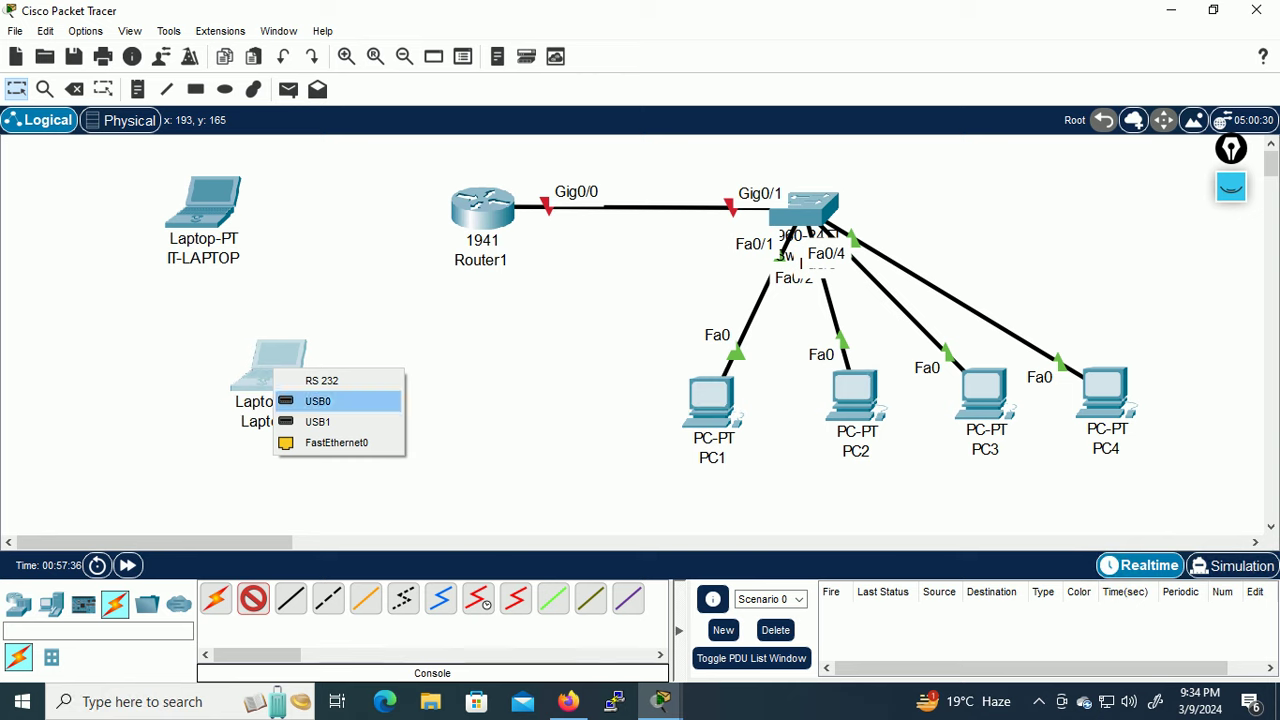
left_click(206, 228)
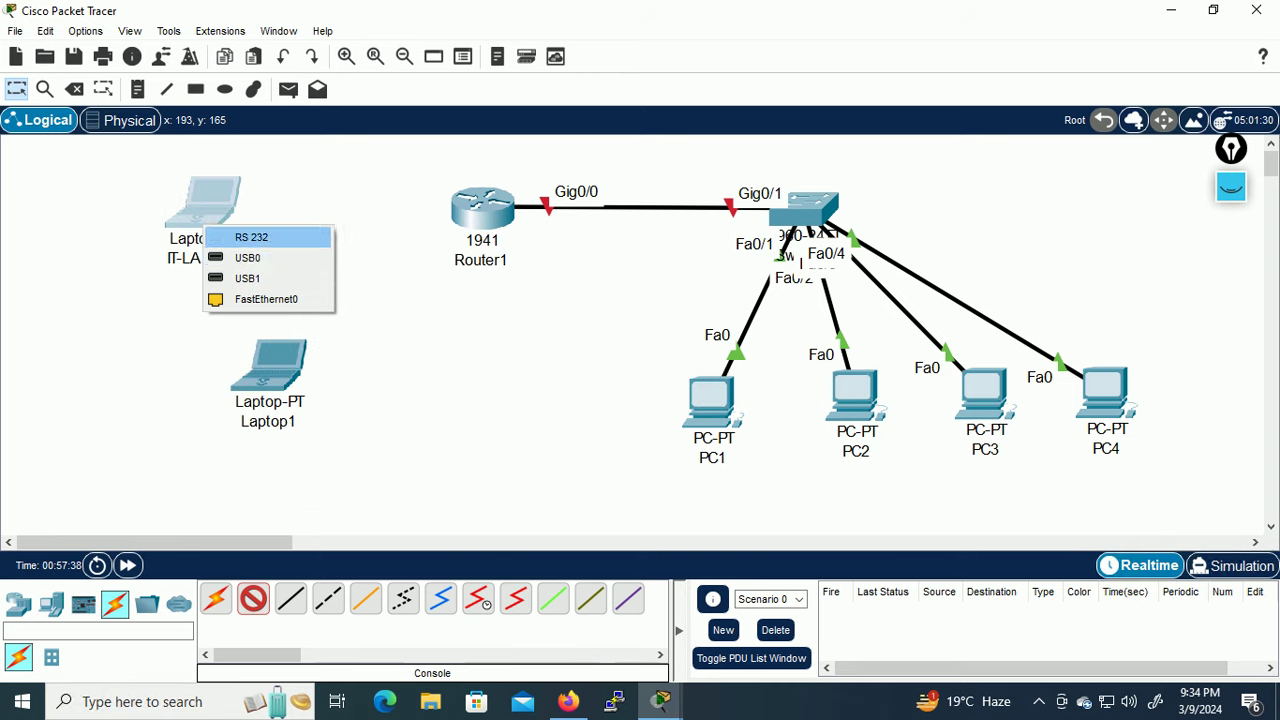
left_click(251, 237)
left_click(470, 210)
left_click(500, 250)
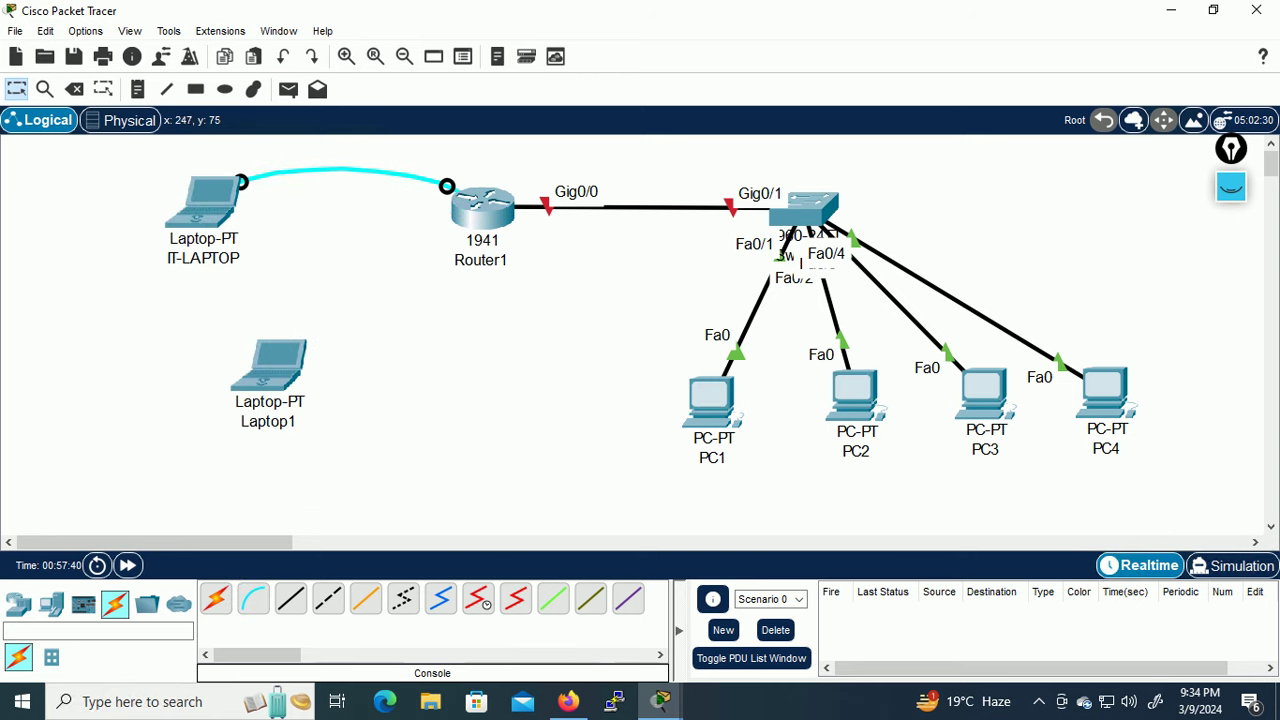
left_click(205, 200)
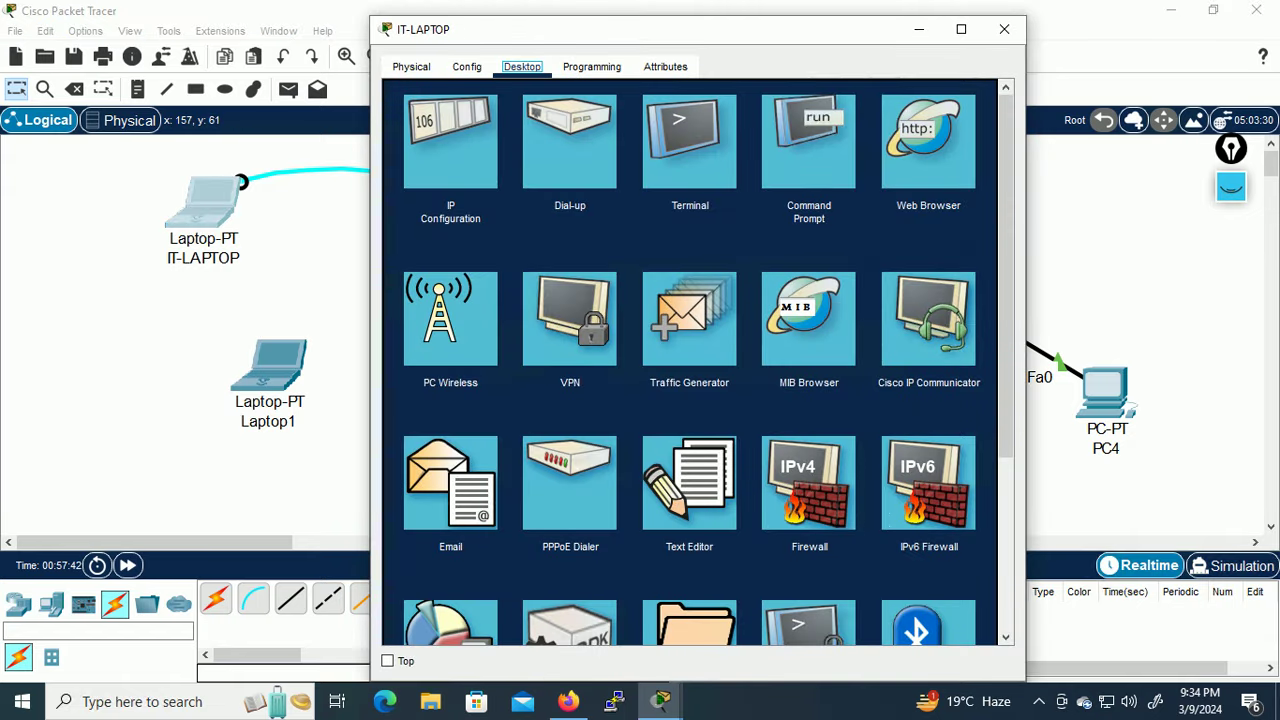
- Connect IT-LAPTOP's terminal to R1's console with default settings and maximize the window
left_click(808, 140)
left_click(988, 100)
left_click(689, 140)
left_click(956, 275)
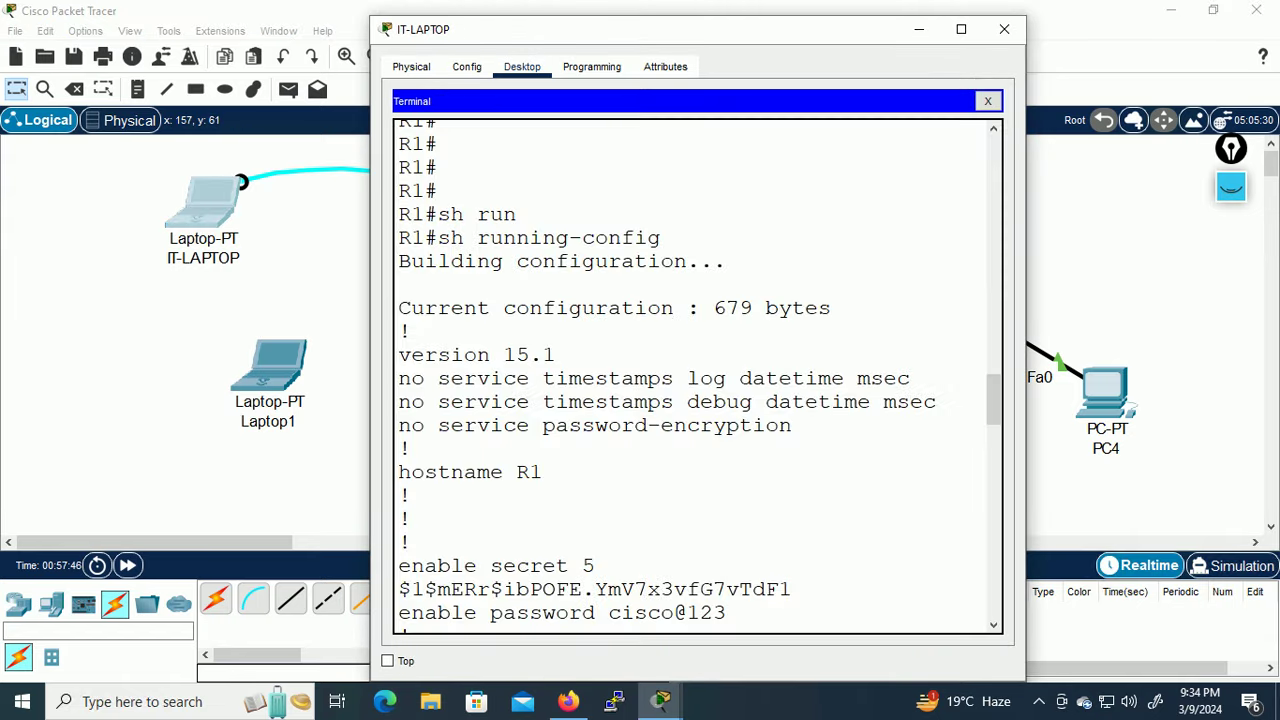
left_click(961, 29)
- Wake R1's console and enter privileged mode with en and the enable password
key("Return")
key("Return")
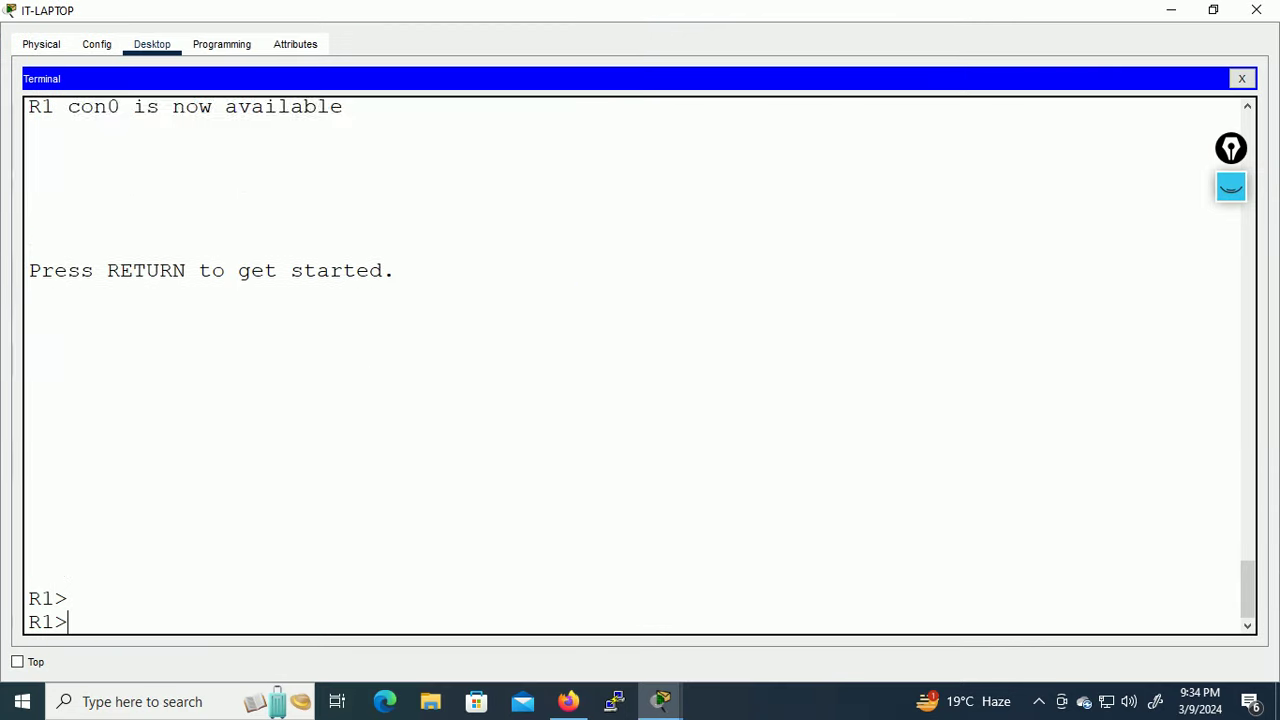
key("Return")
key("Return")
key("Return")
key("Return")
type("en")
key("Return")
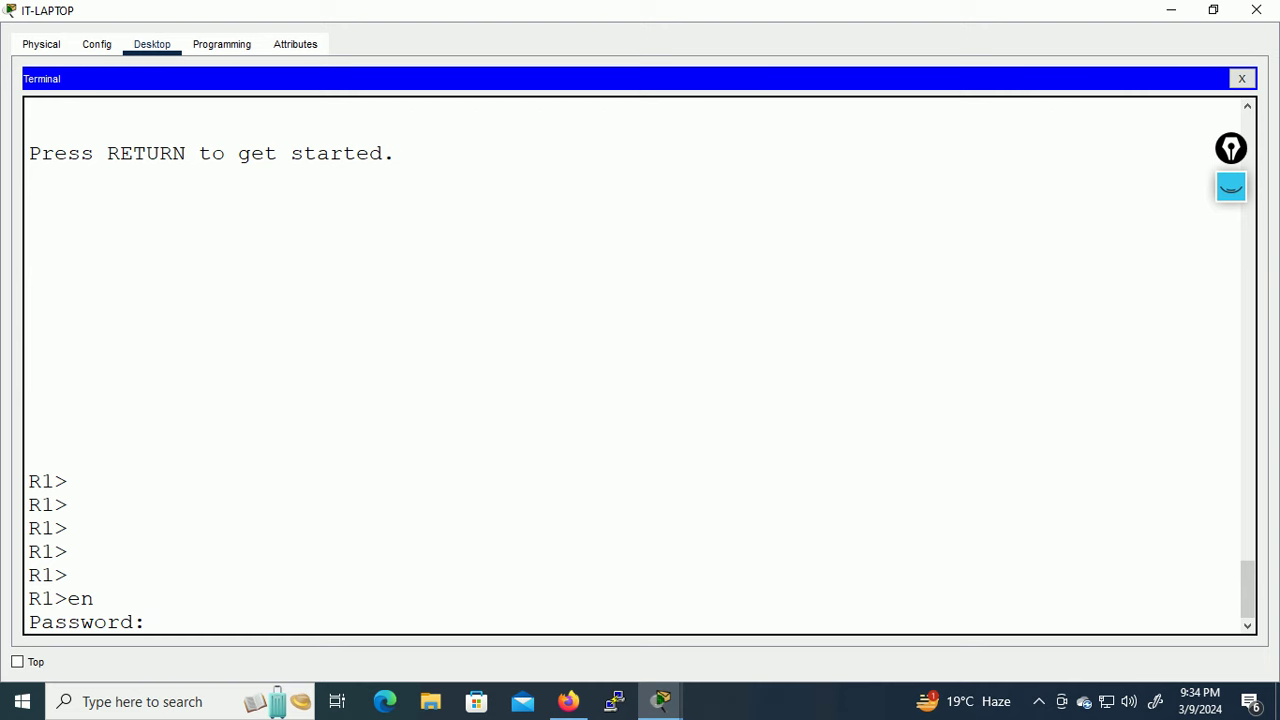
key("Return")
key("Return")
key("Return")
key("Return")
key("Return")
key("Return")
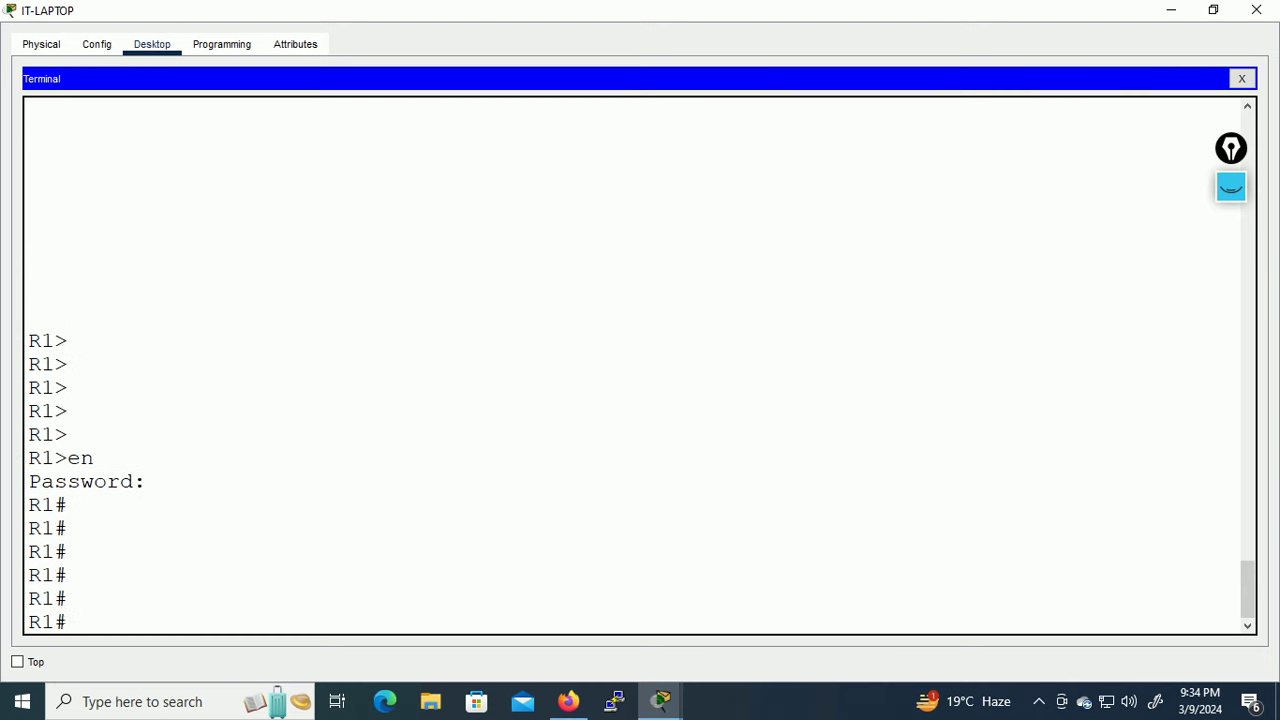
- Enter configure terminal, check the line console range with ?, and open line console 0
type("configure terminal")
key("Return")
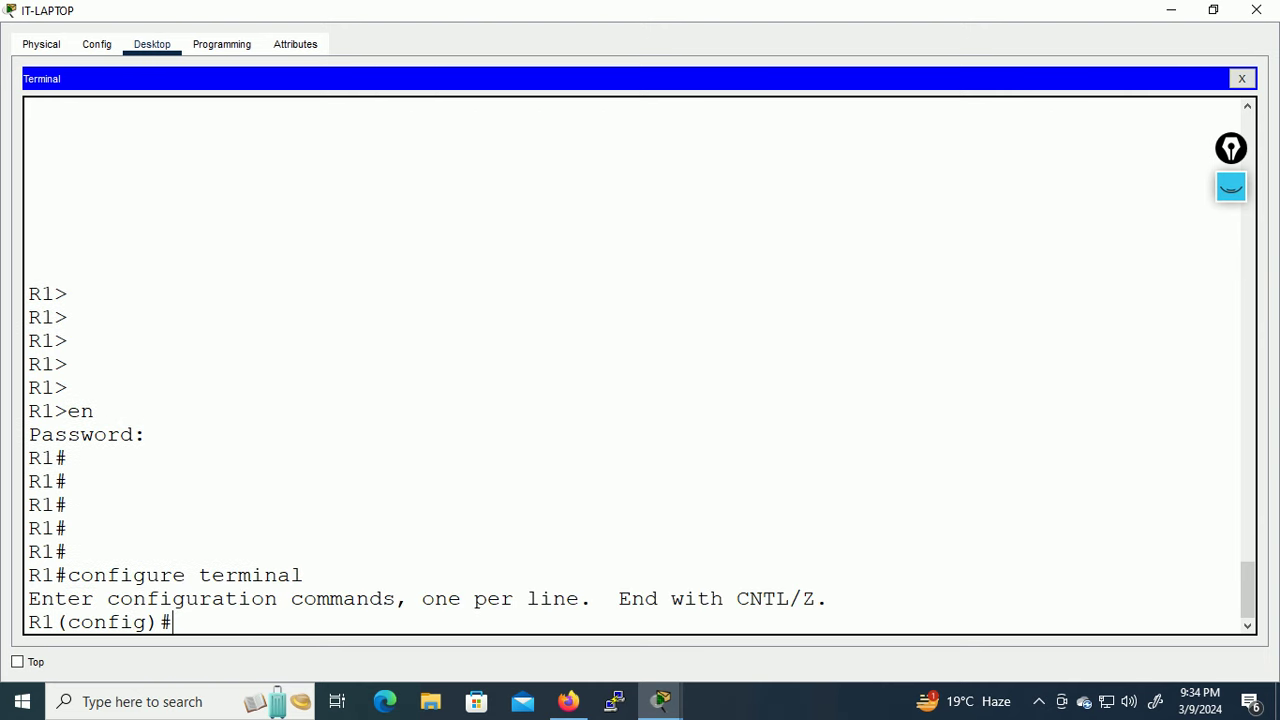
key("Return")
key("Return")
key("Return")
key("Return")
key("Return")
key("Return")
key("Return")
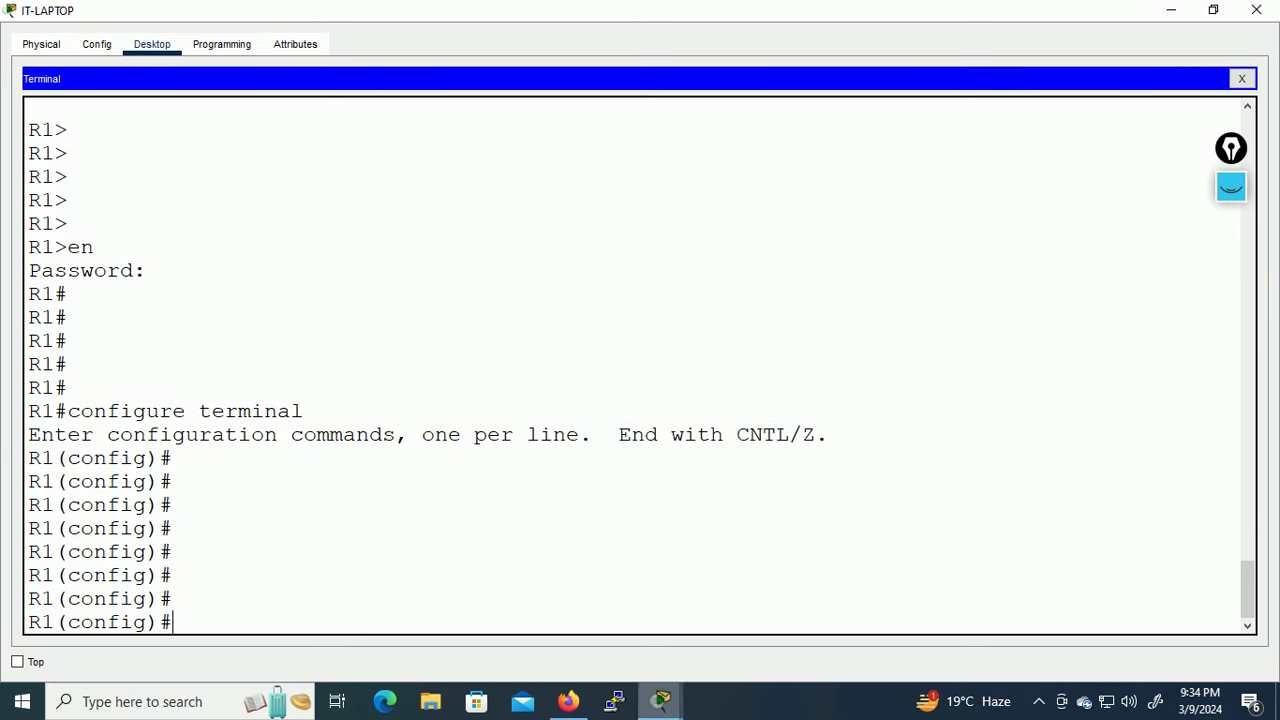
type("line con")
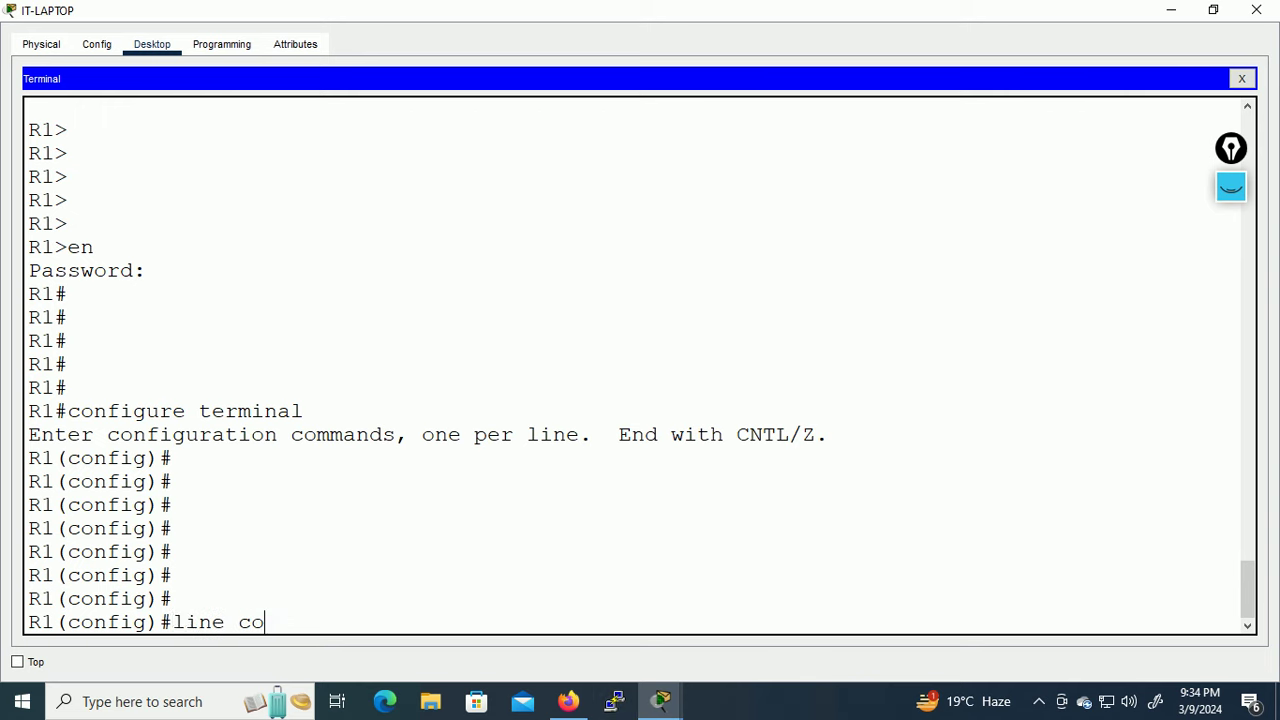
key("Tab")
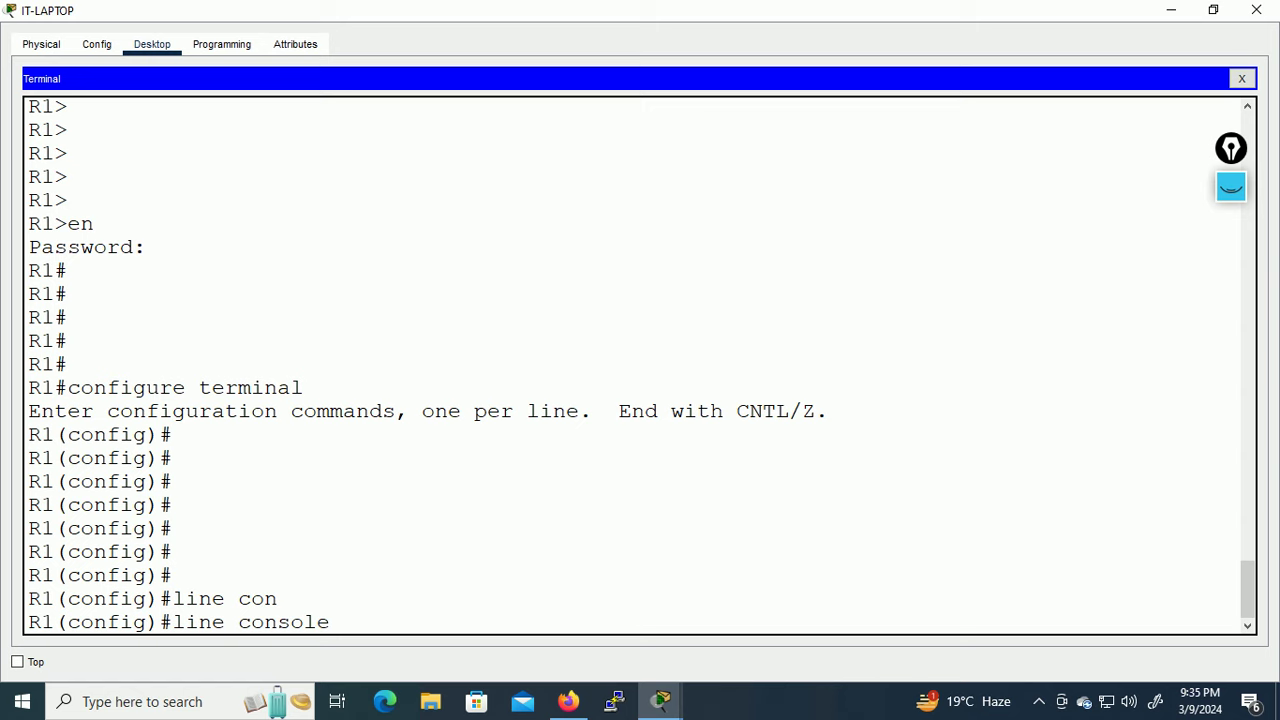
type("0")
key("BackSpace")
type("?")
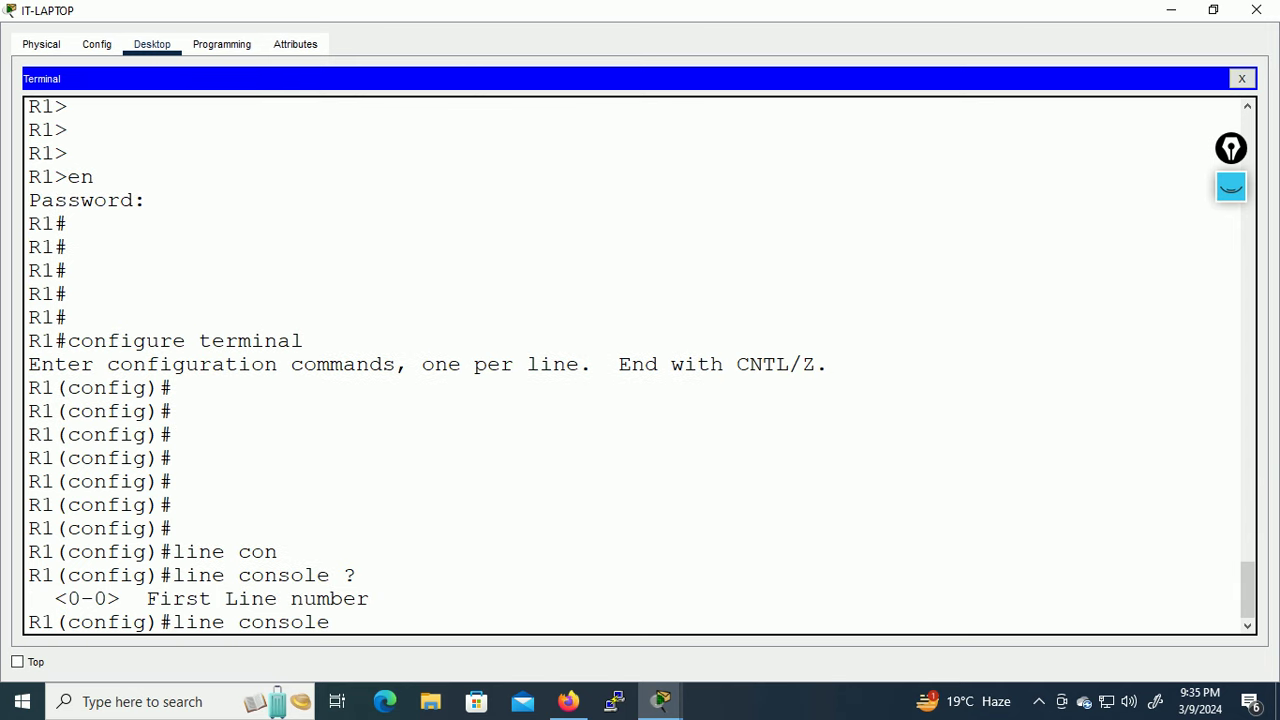
left_click_drag(66, 598, 80, 598)
left_click_drag(160, 598, 376, 622)
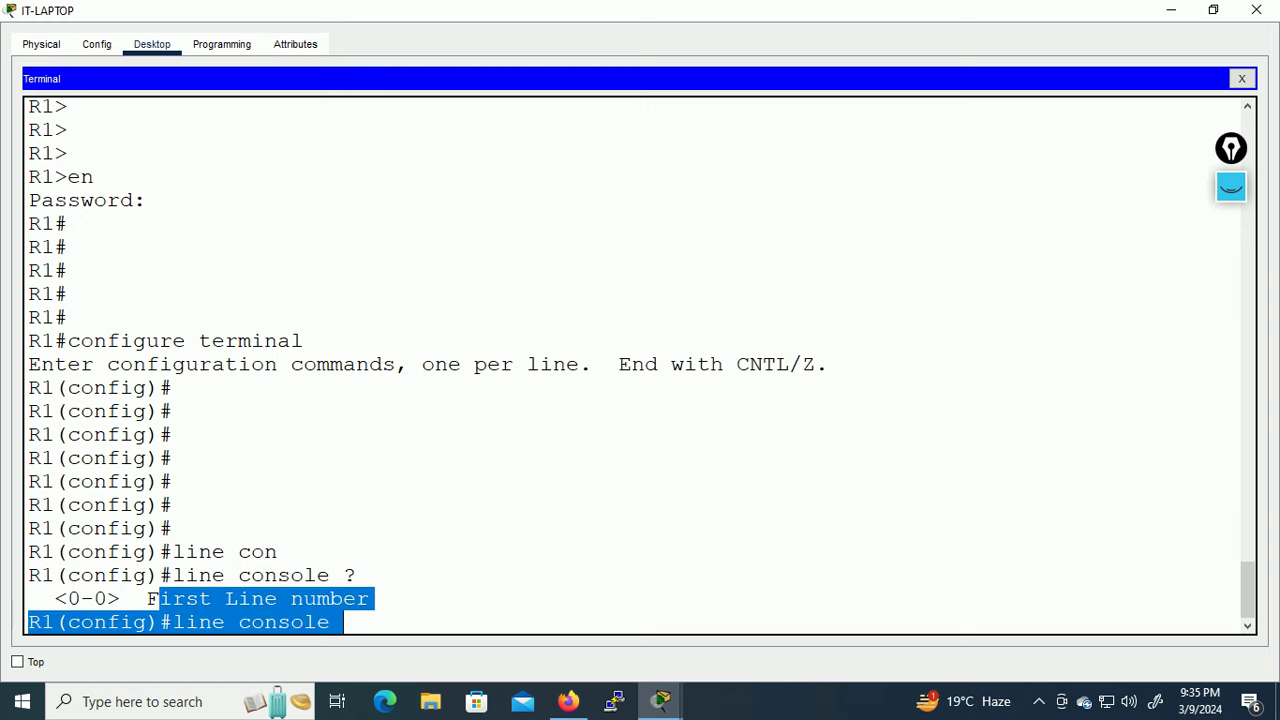
left_click(376, 622)
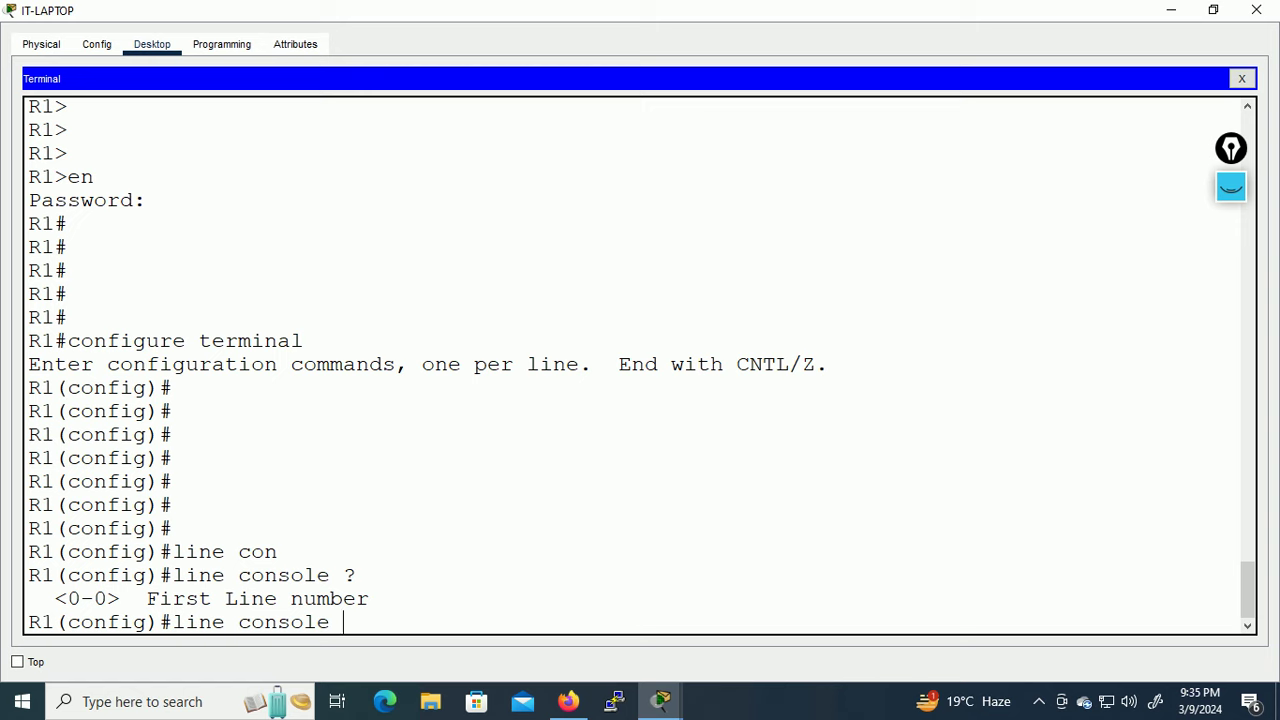
type("0")
key("Return")
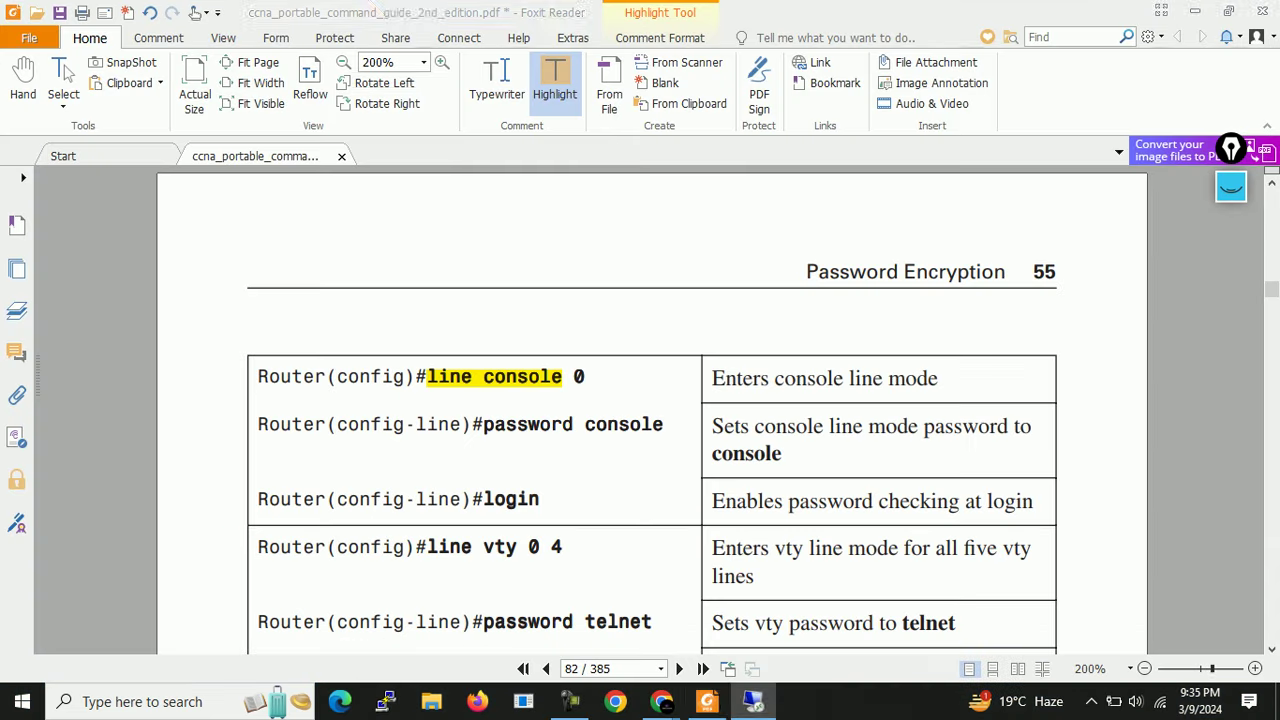
- Highlight 'password console' in the guide's console line table on page 55
left_click_drag(484, 424, 663, 424)
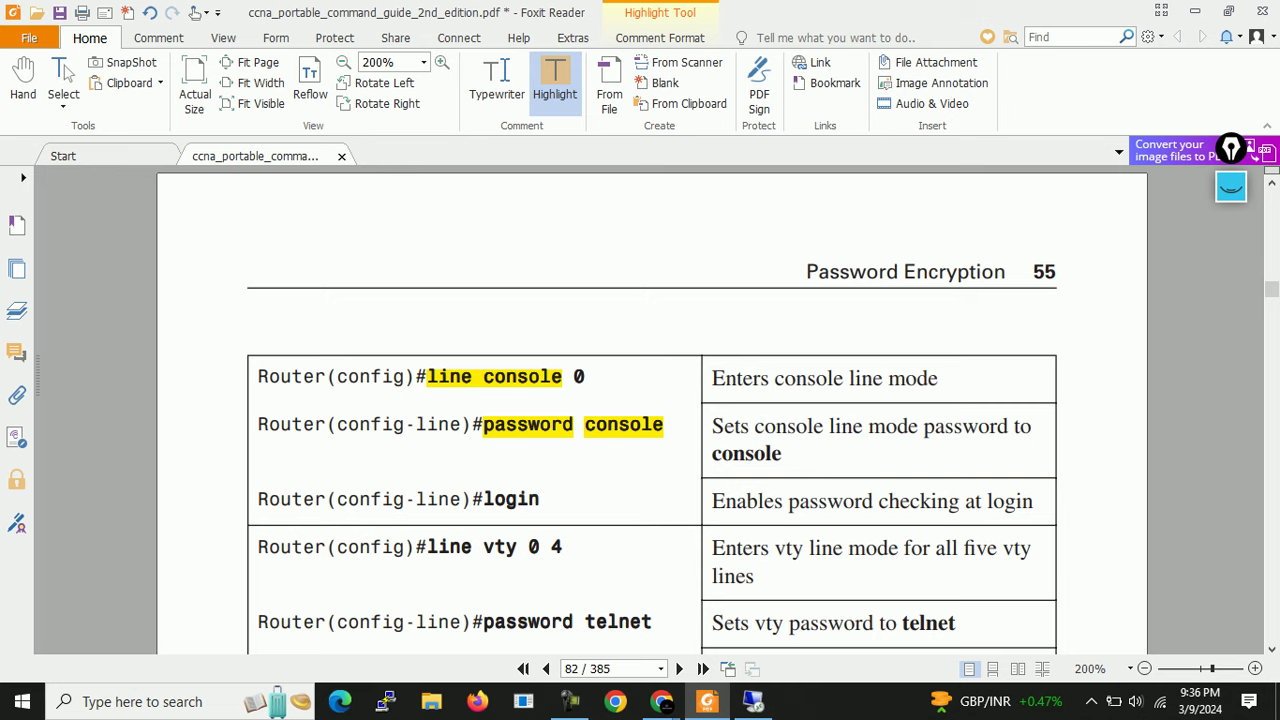
left_click(753, 701)
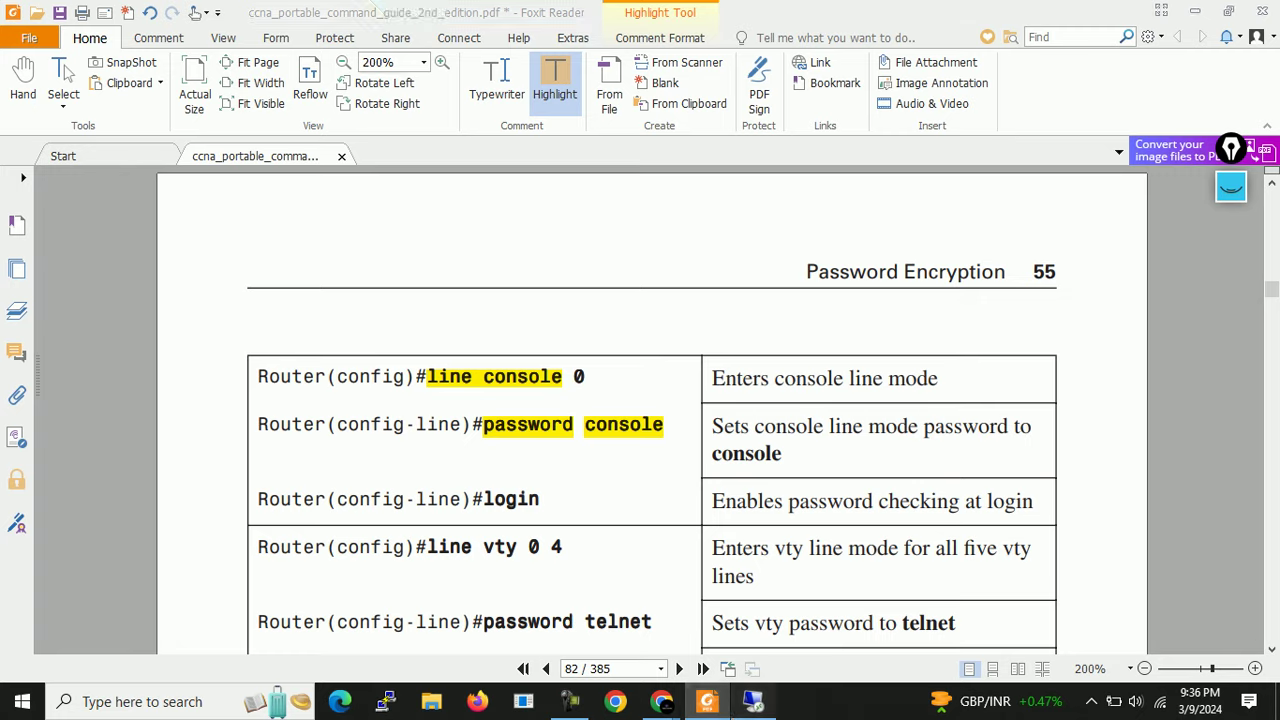
- Set a console line password on R1 with the password command
type("pas")
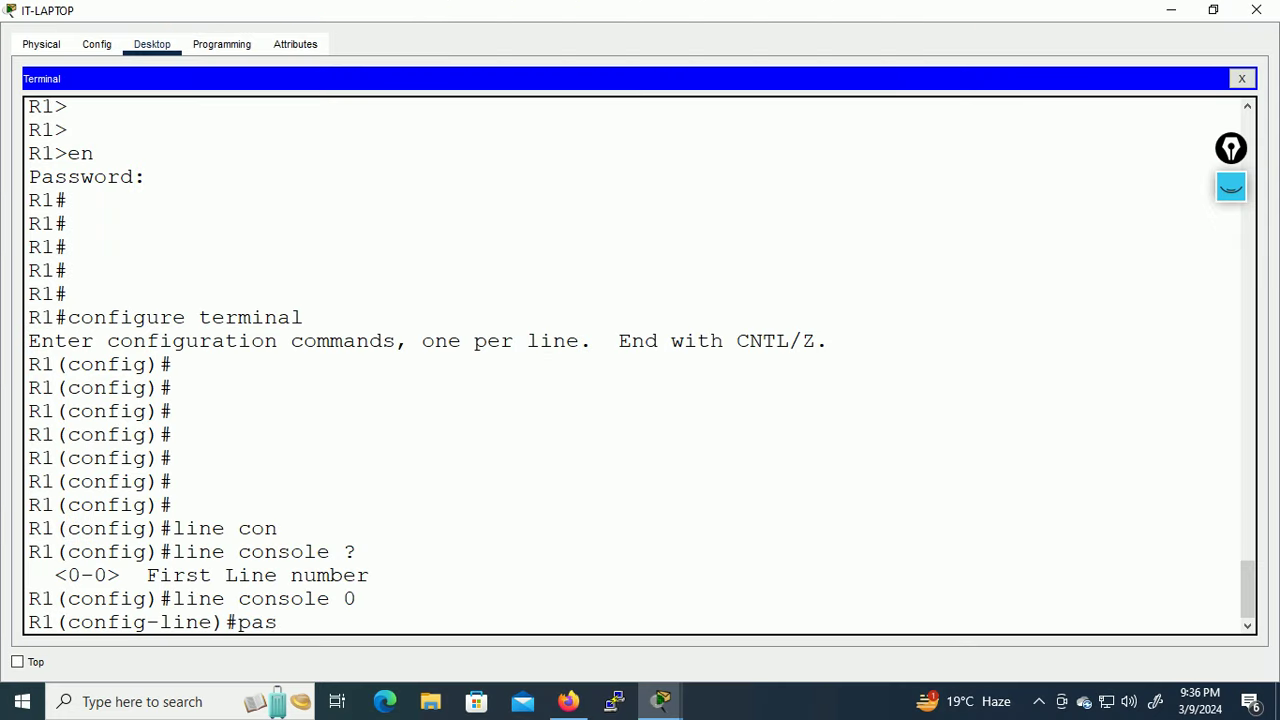
key("Tab")
type("cisco@")
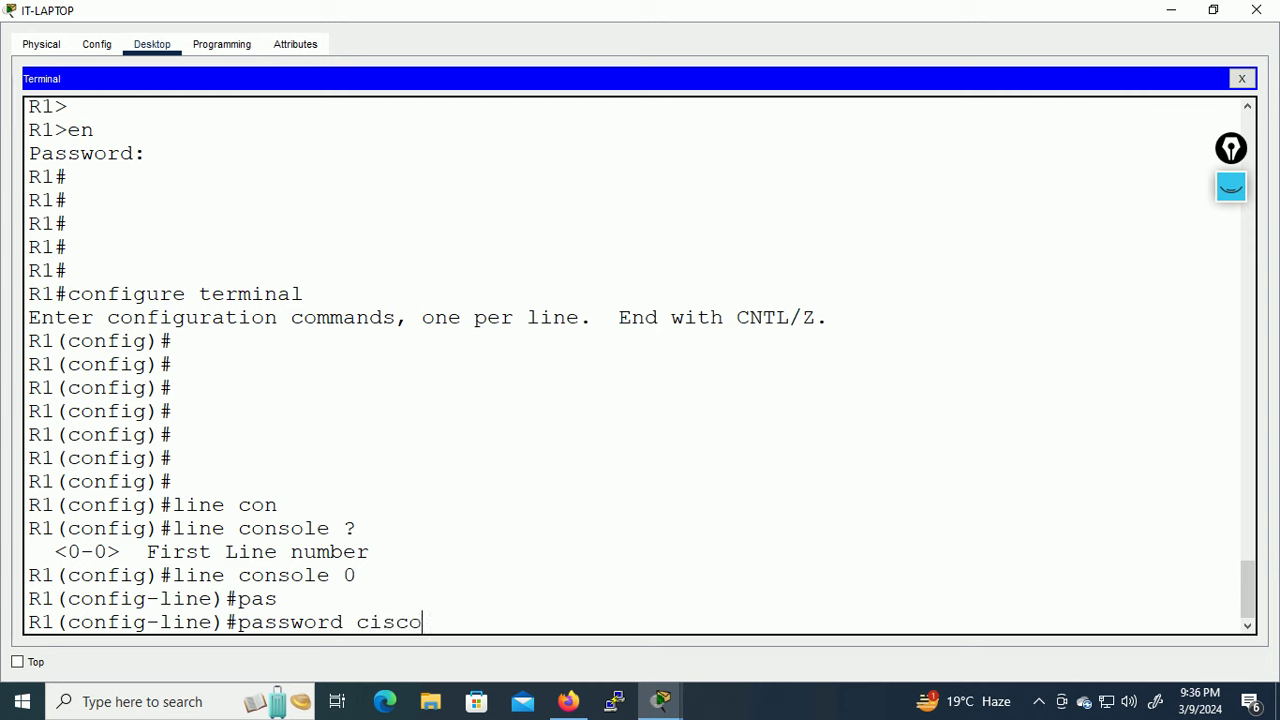
key("BackSpace")
key("BackSpace")
key("BackSpace")
key("BackSpace")
key("BackSpace")
key("BackSpace")
type("1223")
key("BackSpace")
key("BackSpace")
type("3")
key("Return")
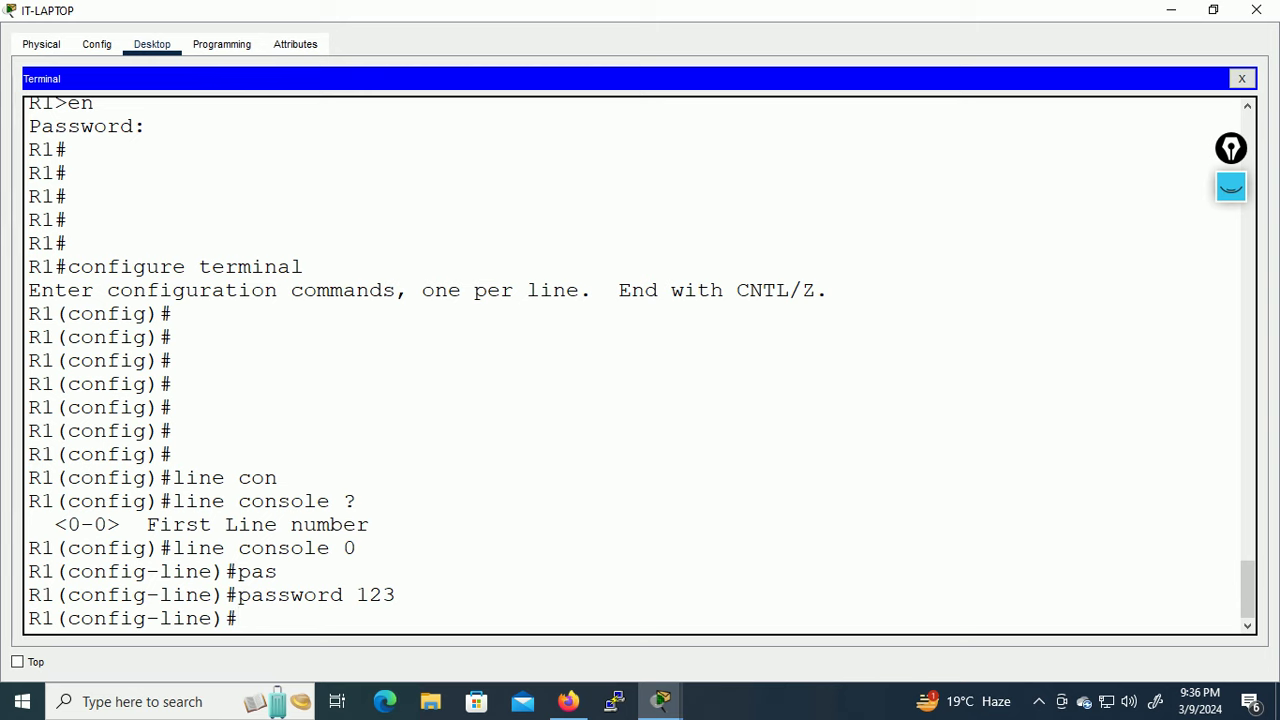
- Enable login on R1's console line 0
mouse_move(357, 594)
left_mouse_down()
mouse_move(396, 594)
mouse_move(343, 594)
left_mouse_up()
left_click(396, 594)
left_click_drag(370, 595, 396, 595)
type("login")
key("Return")
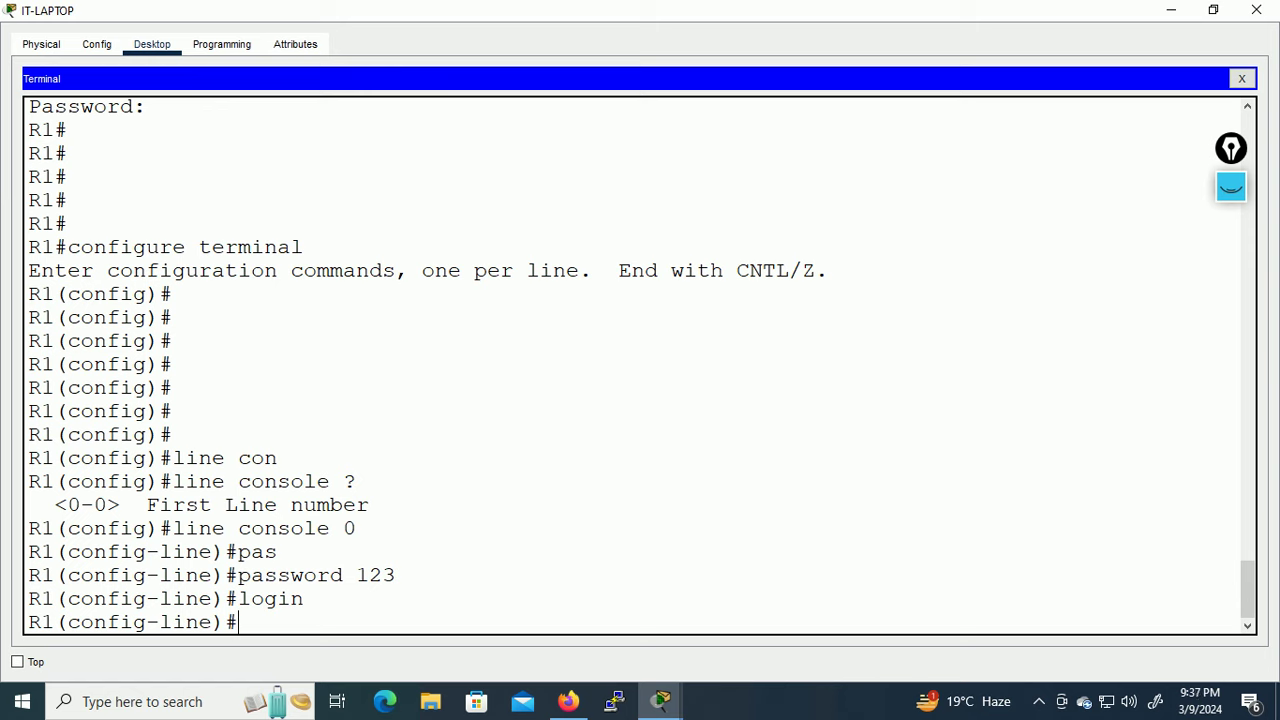
- Review the line console 0, password and login lines, then leave line configuration mode
left_click_drag(330, 528, 356, 528)
left_click_drag(238, 575, 397, 575)
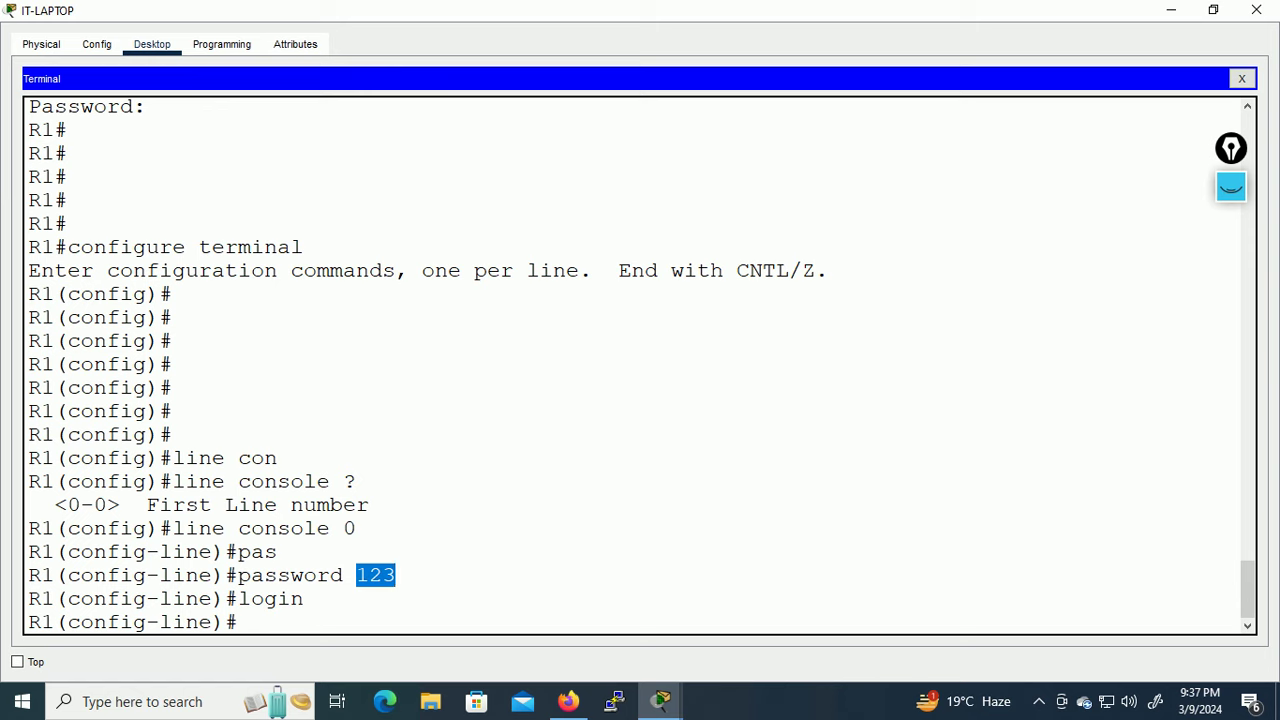
left_click_drag(238, 598, 304, 598)
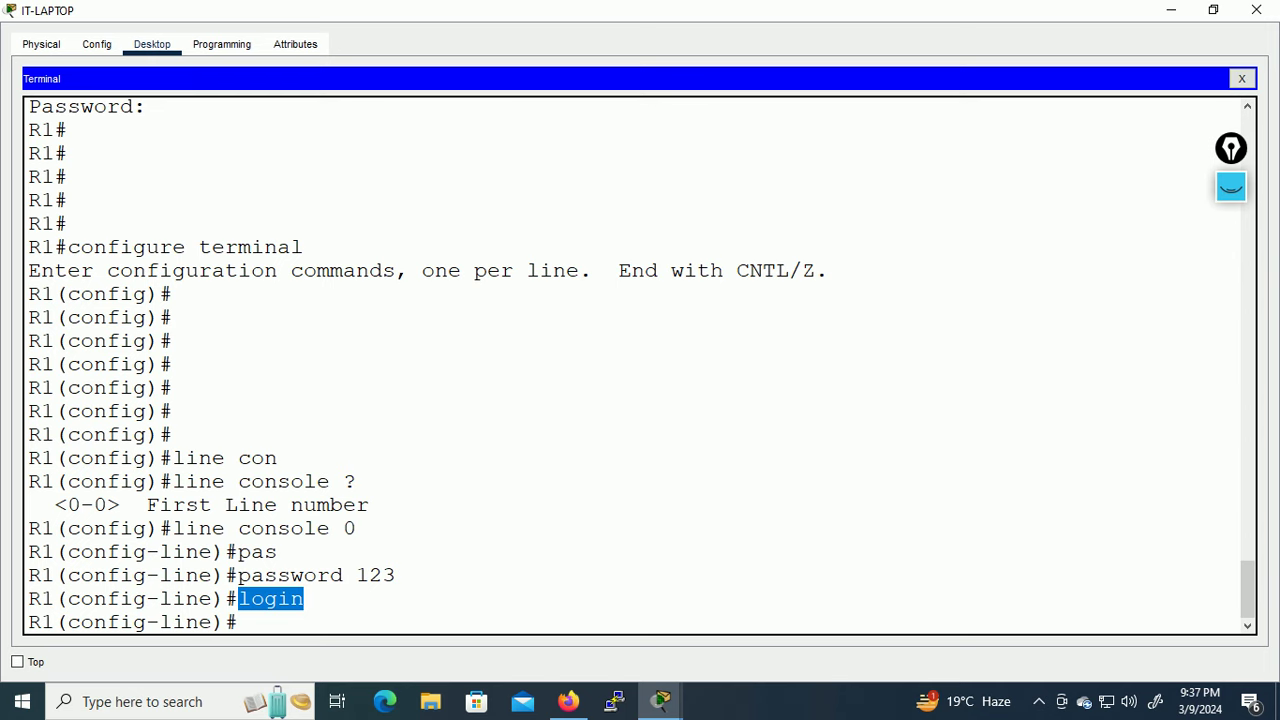
type("exiu")
key("Return")
type("exi")
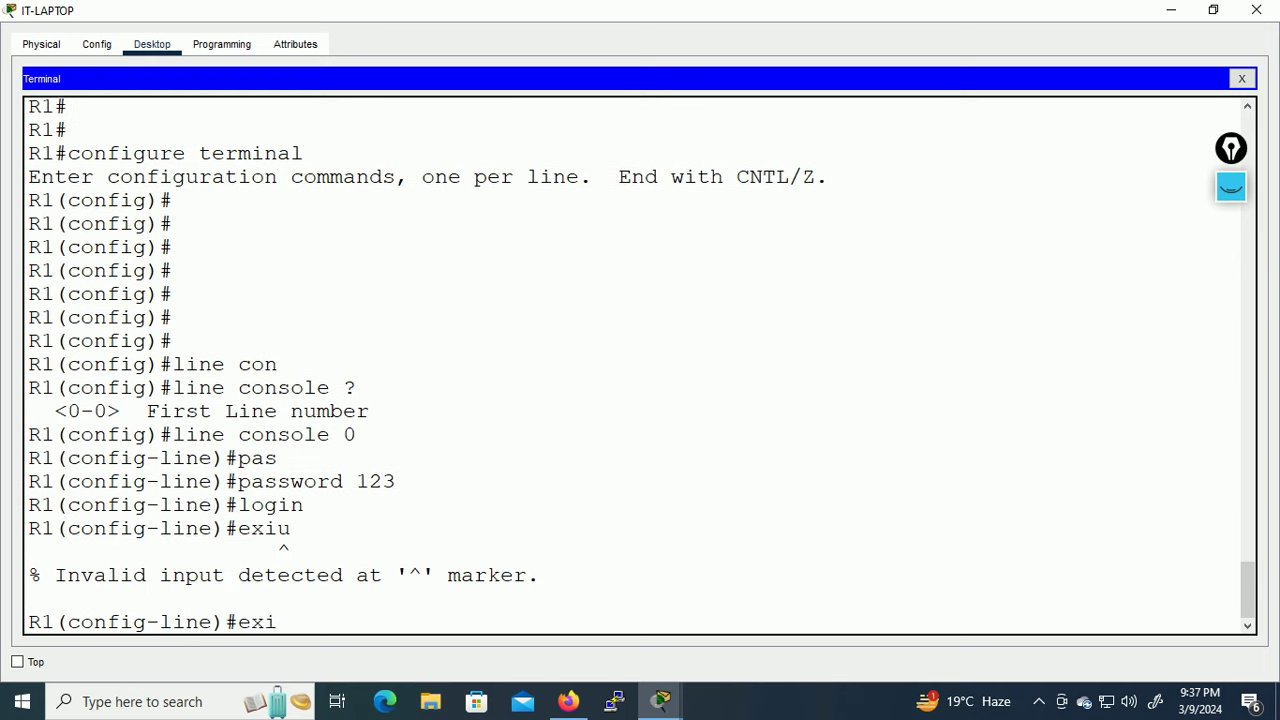
key("Return")
- Exit R1 completely and confirm the console now shows a Password prompt
type("exi")
key("Return")
type("exi")
key("Return")
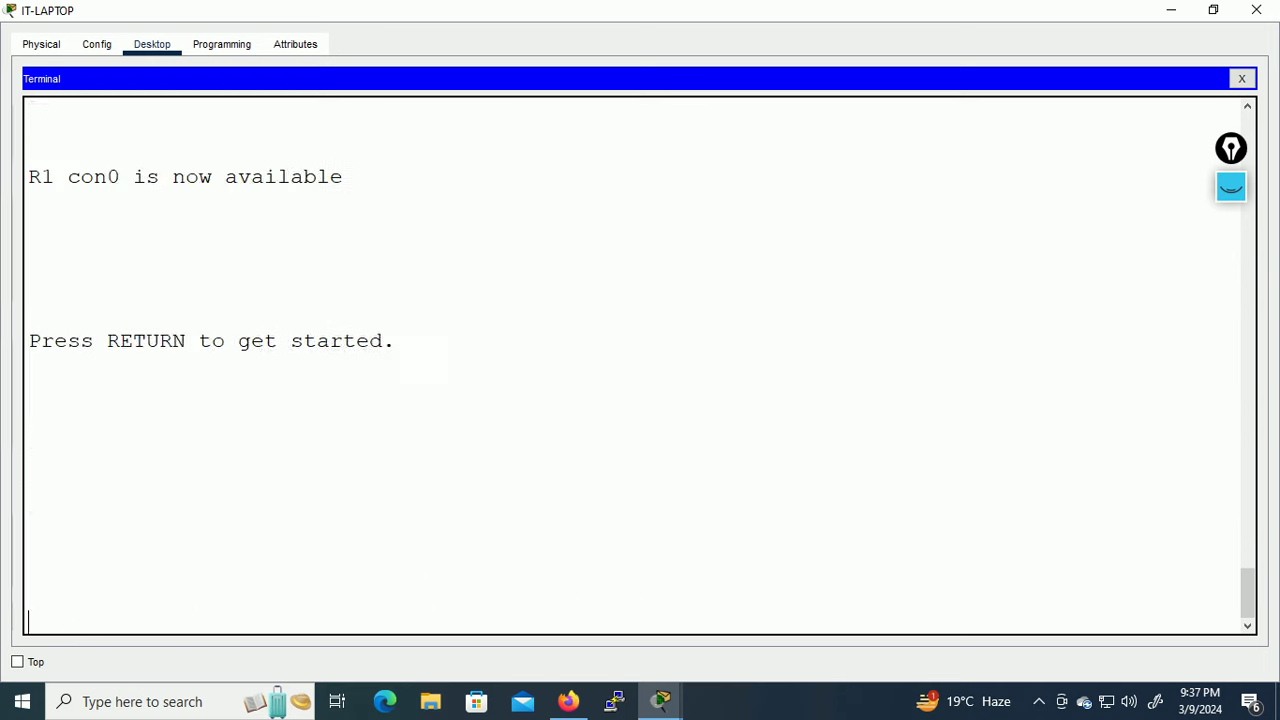
key("Return")
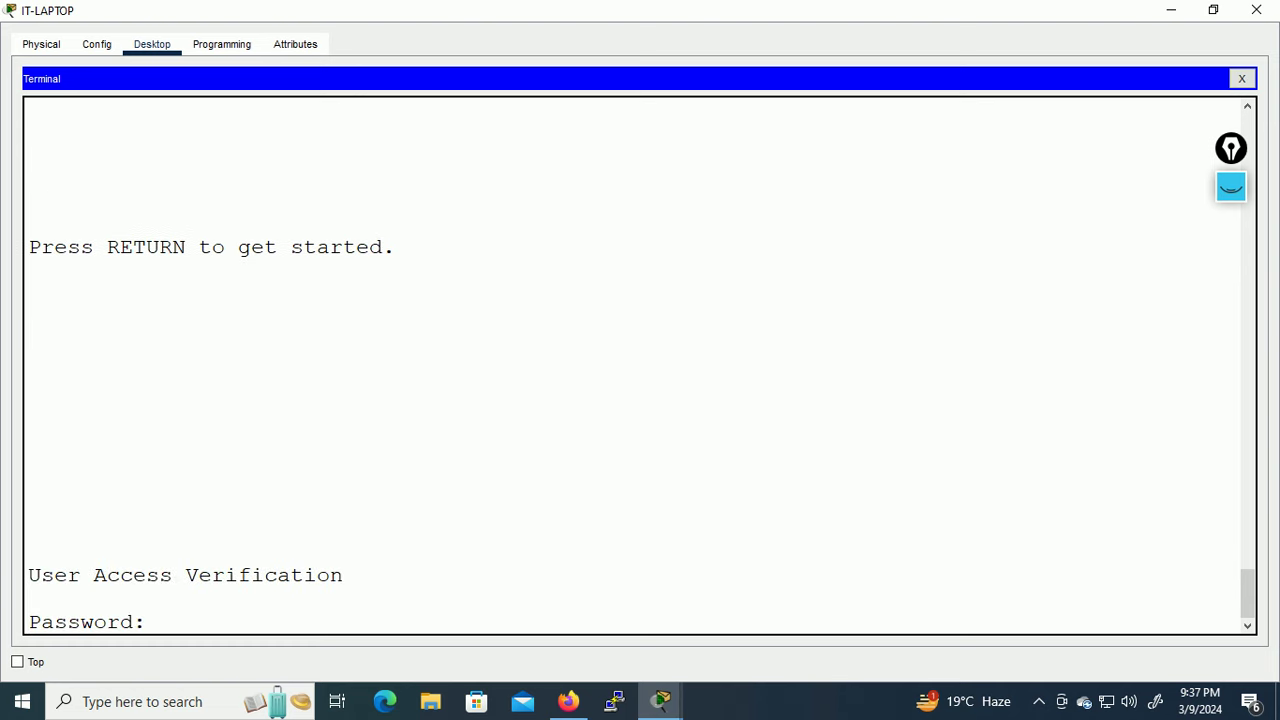
key("Return")
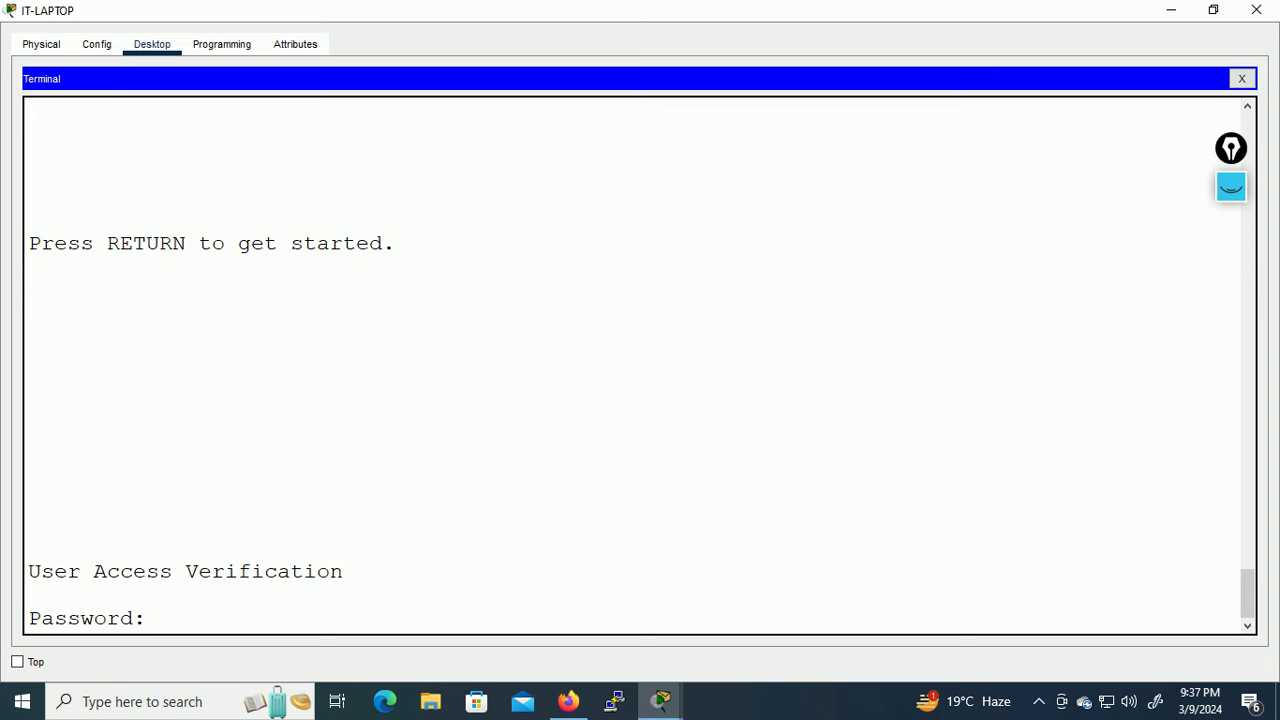
- Delete the console cable between IT-LAPTOP and Router1
left_click(1171, 10)
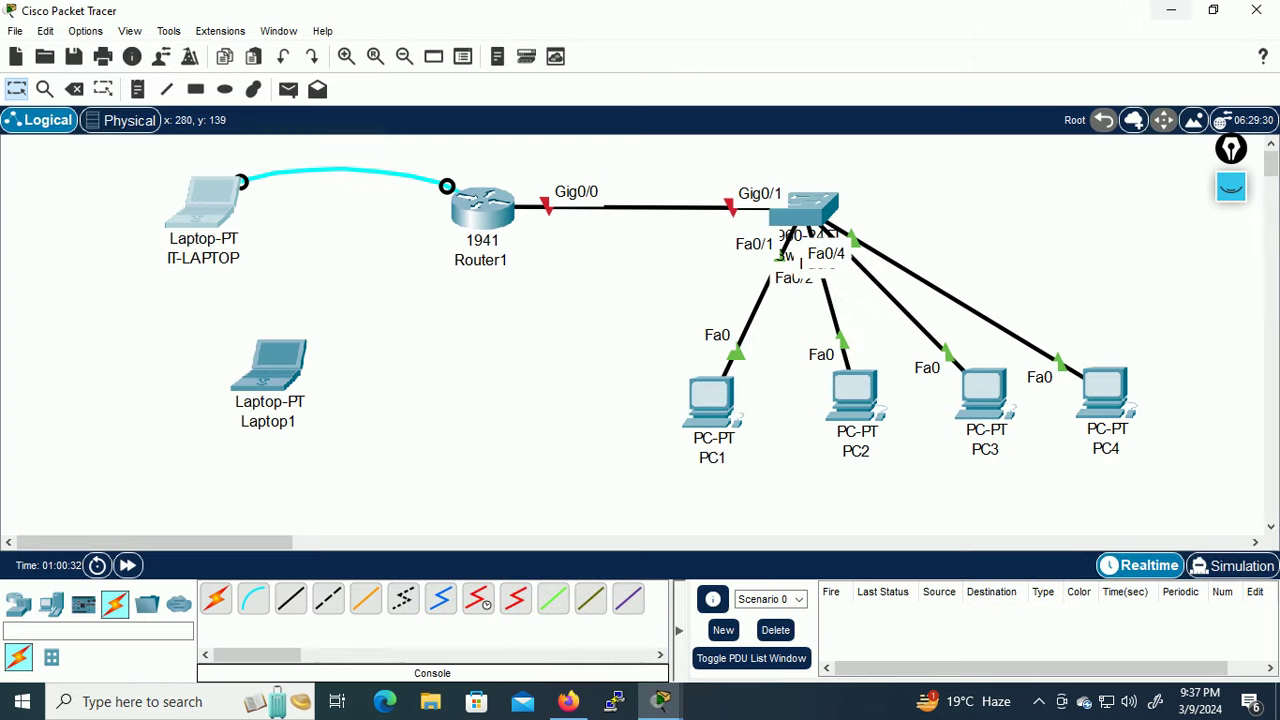
left_click(74, 89)
left_click(340, 171)
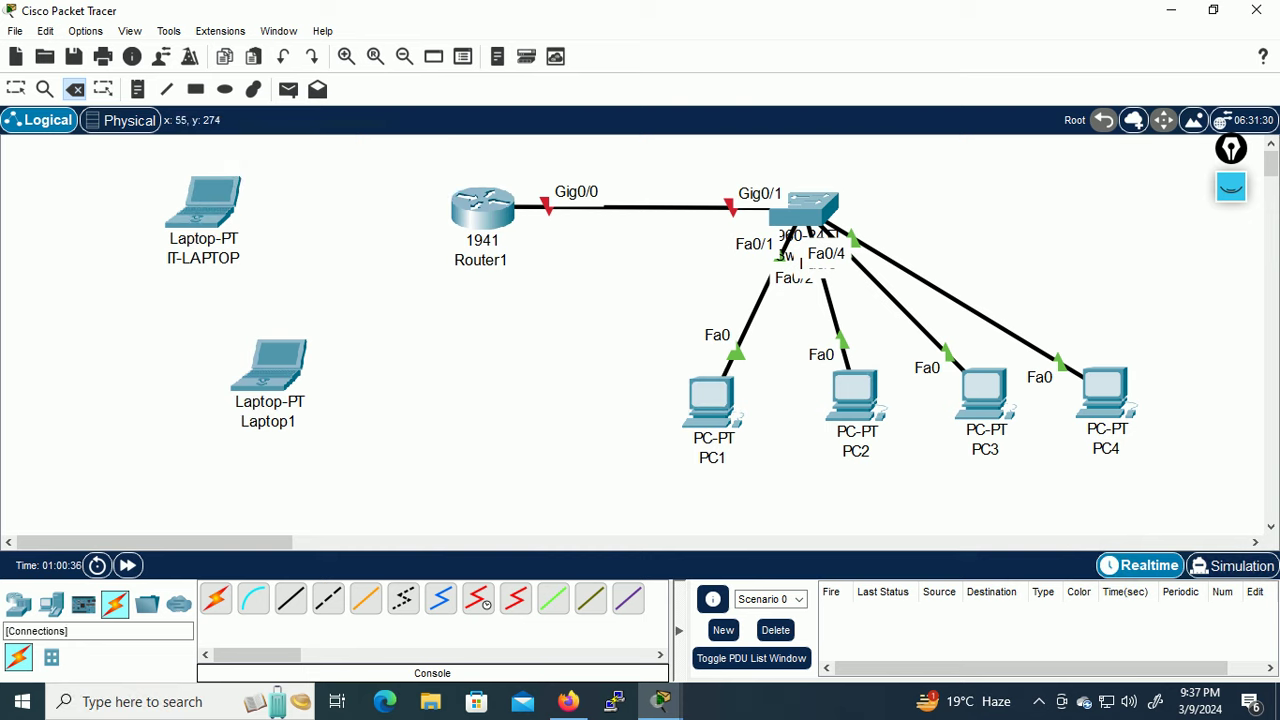
- Connect a console cable from Laptop1's RS 232 to Router1's Console and open Laptop1's terminal
left_click(253, 598)
left_click(295, 370)
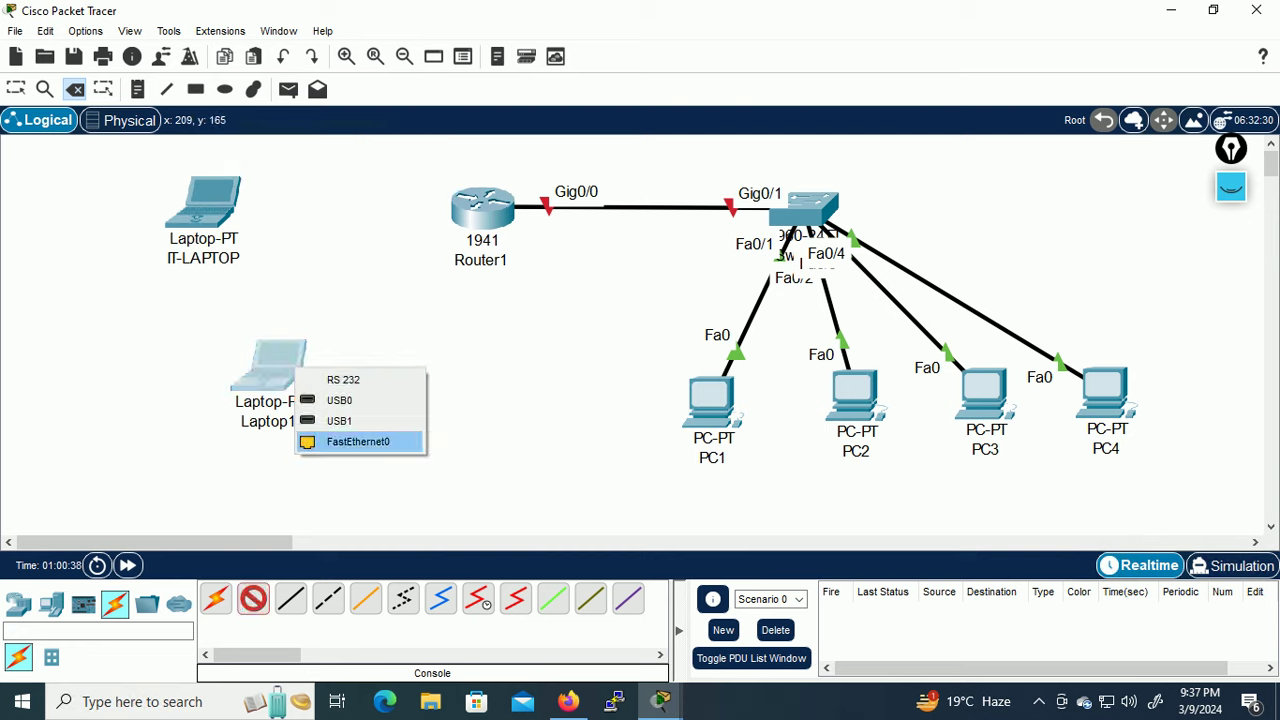
left_click(343, 380)
left_click(452, 211)
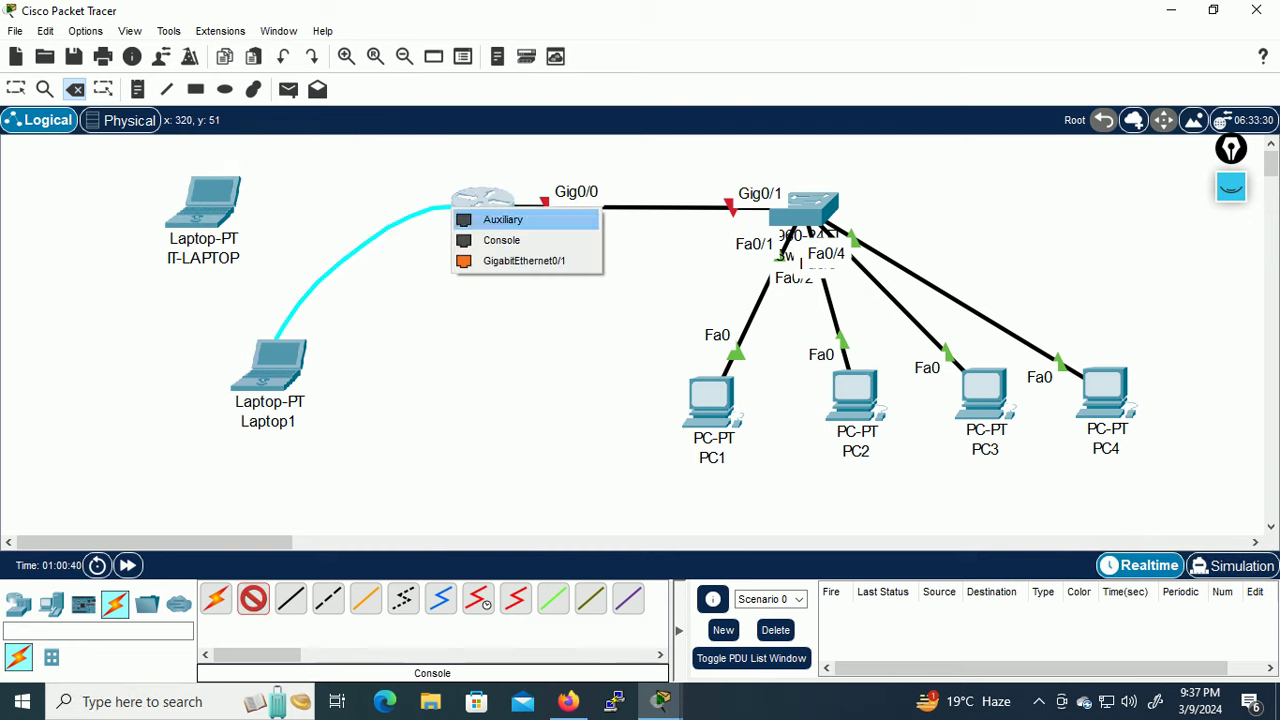
left_click(498, 237)
left_click(268, 375)
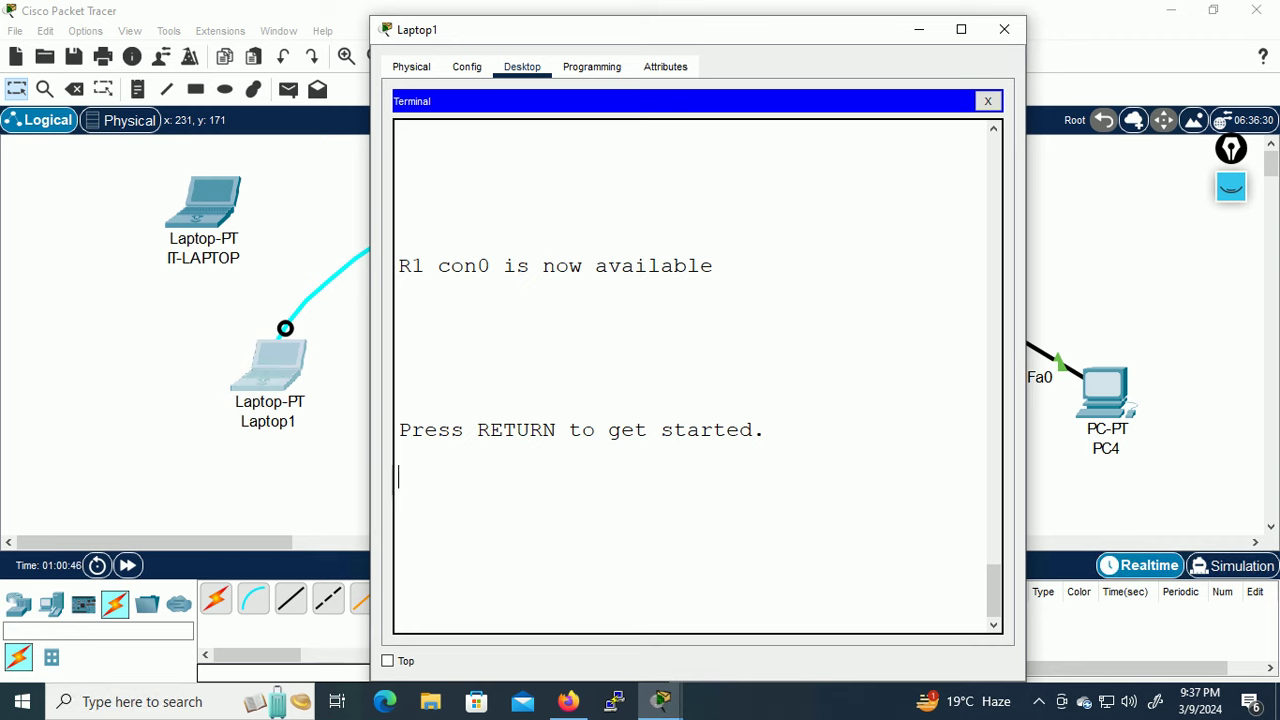
- Log in through R1's console password, then enter the enable password to reach R1#
key("Return")
key("Return")
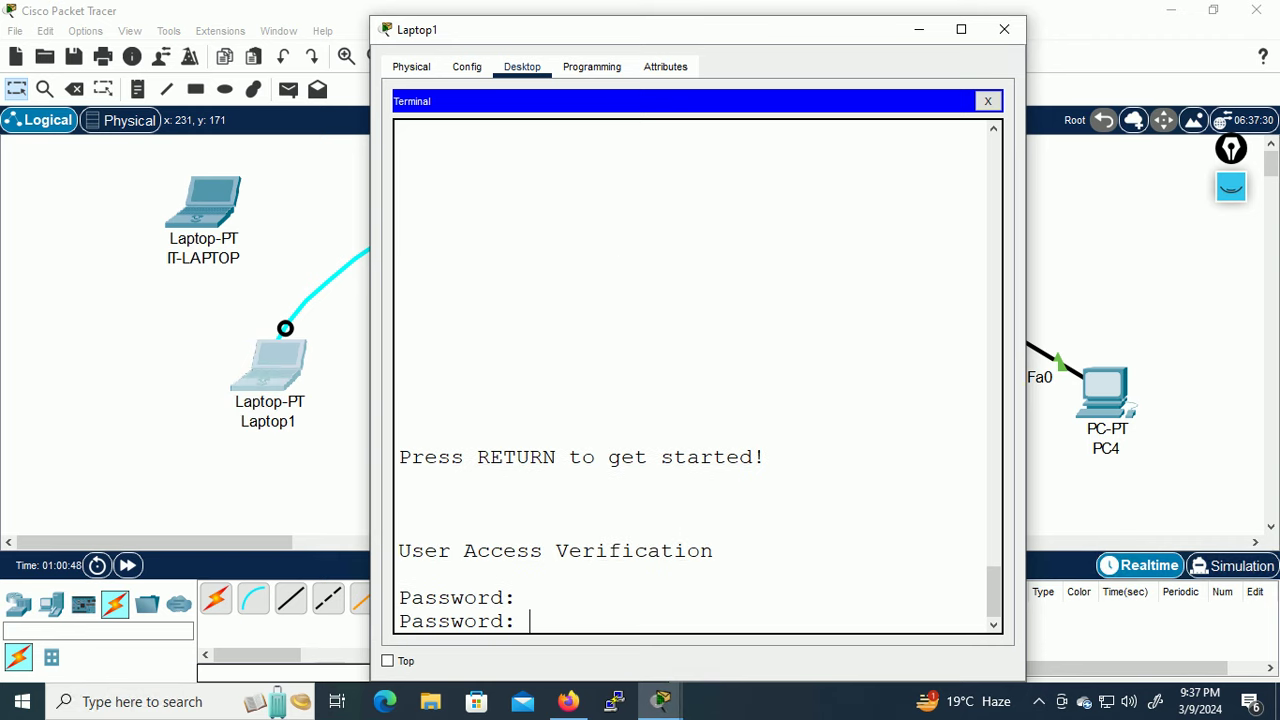
key("Return")
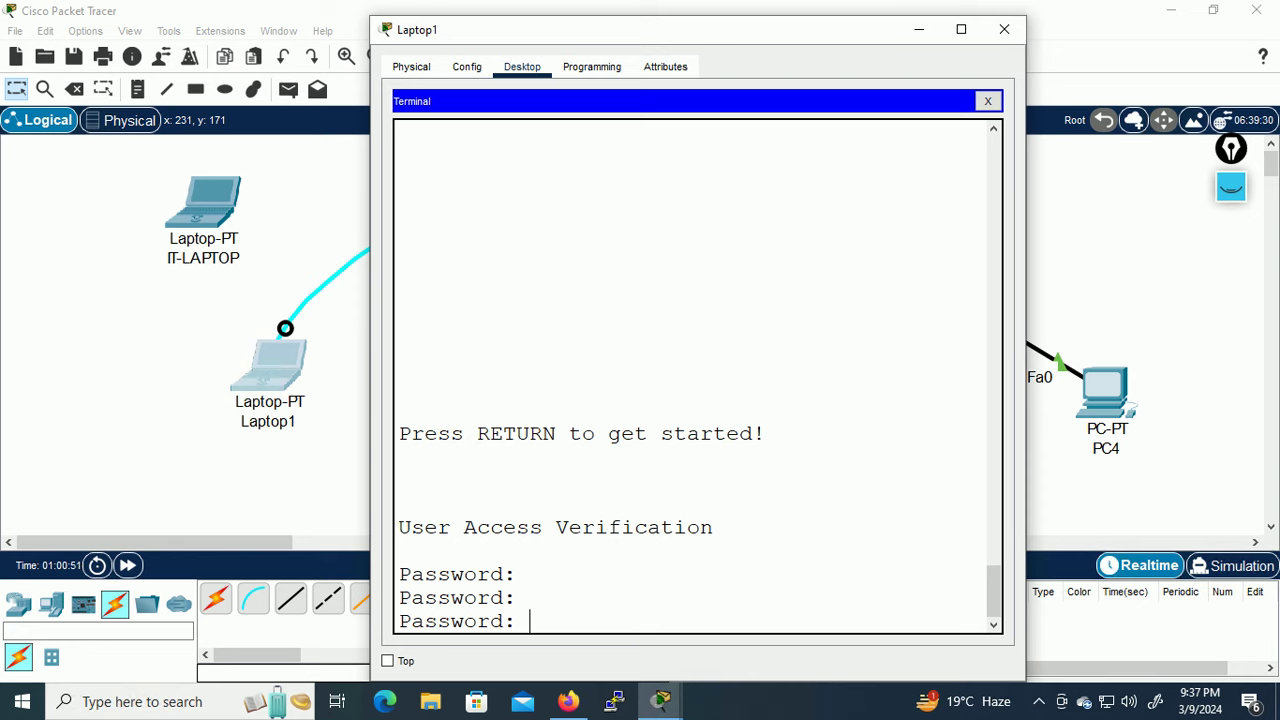
key("Return")
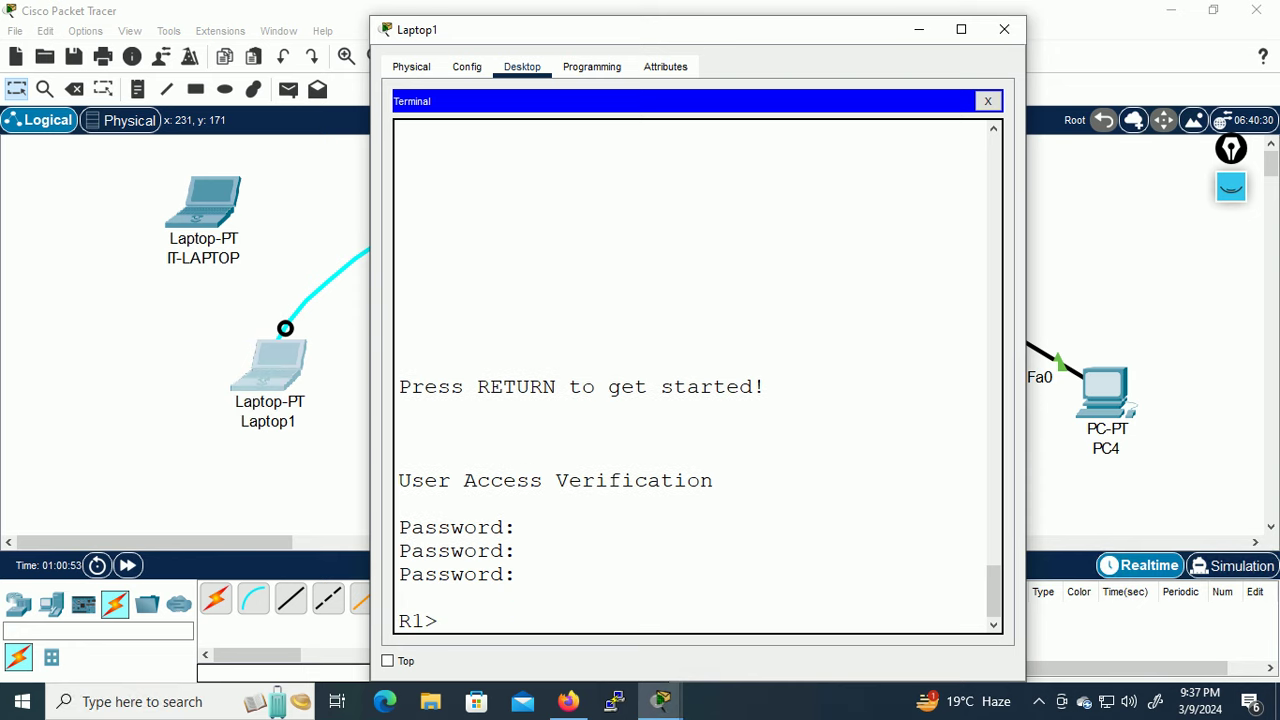
type("en")
key("Return")
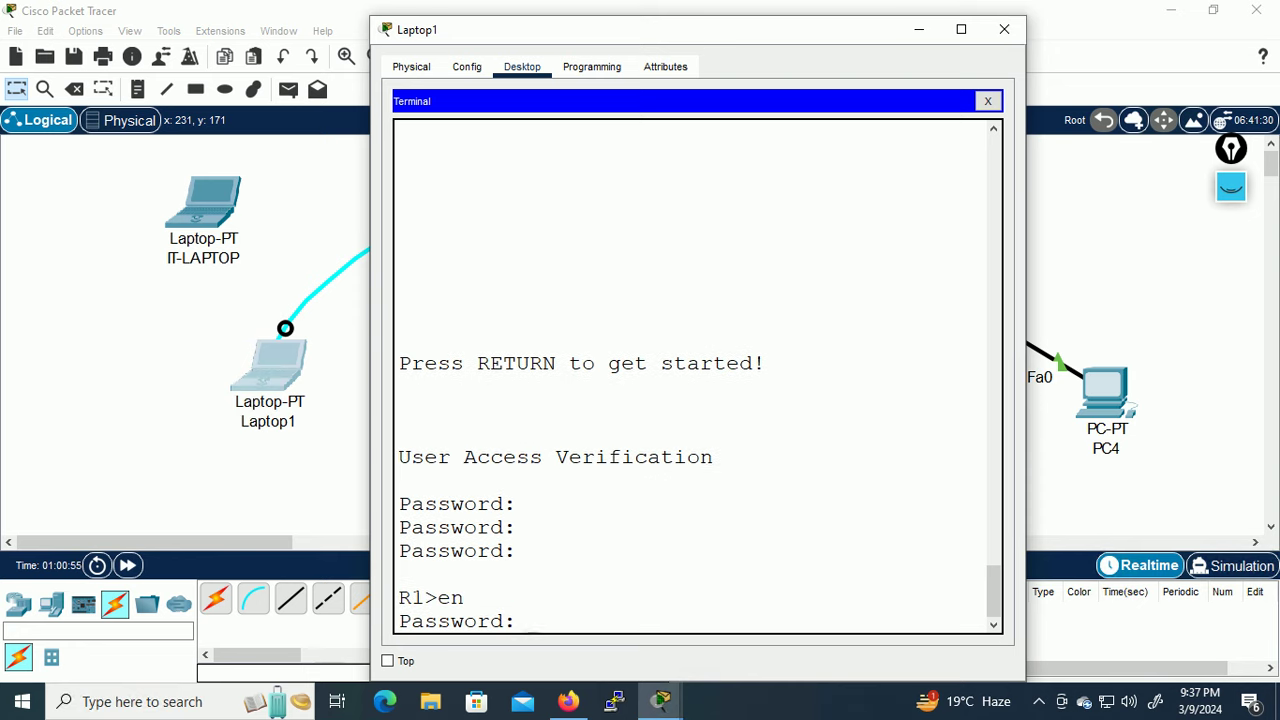
key("Return")
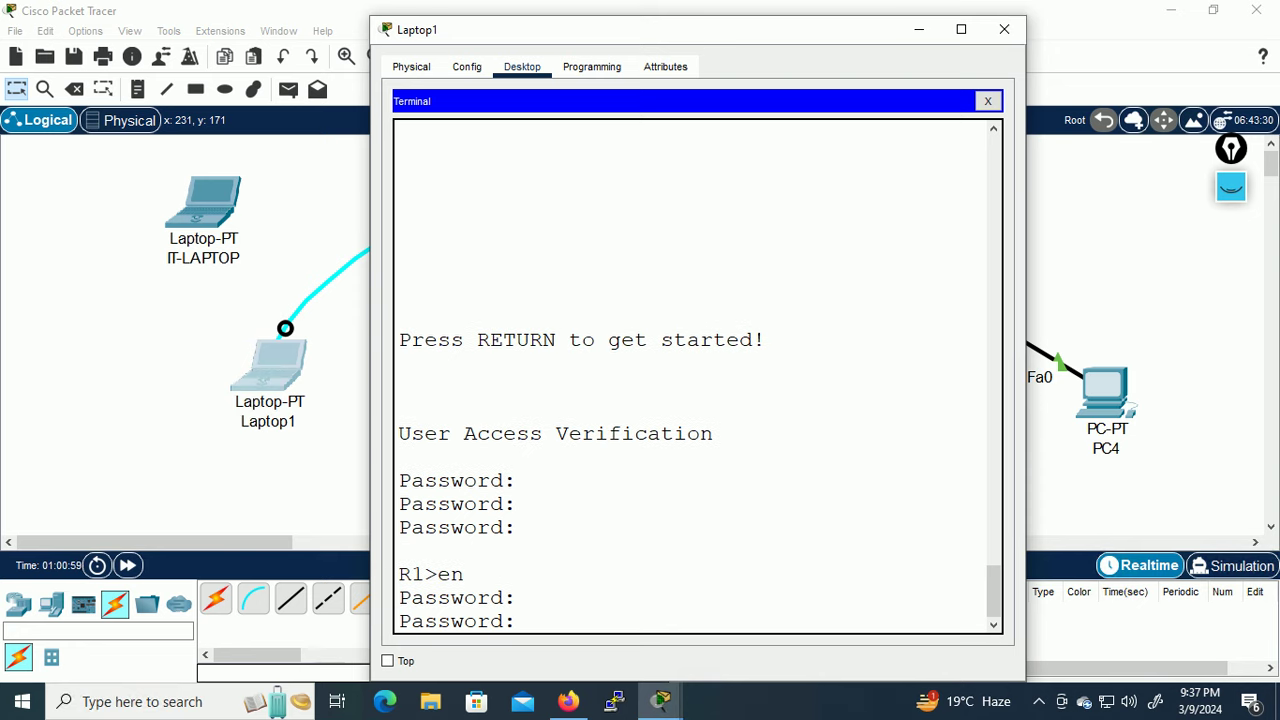
key("Return")
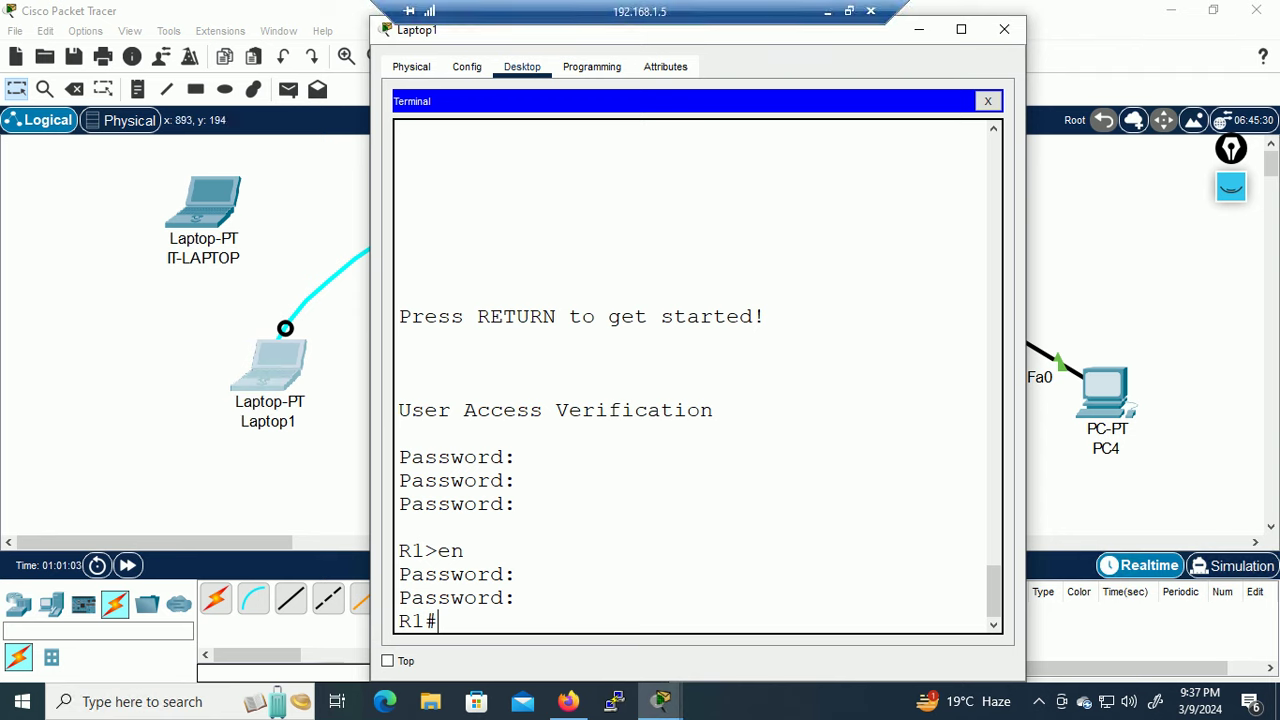
- Log out with exit, confirm the Password prompt returns, and minimize Laptop1's window
type("exit")
key("Return")
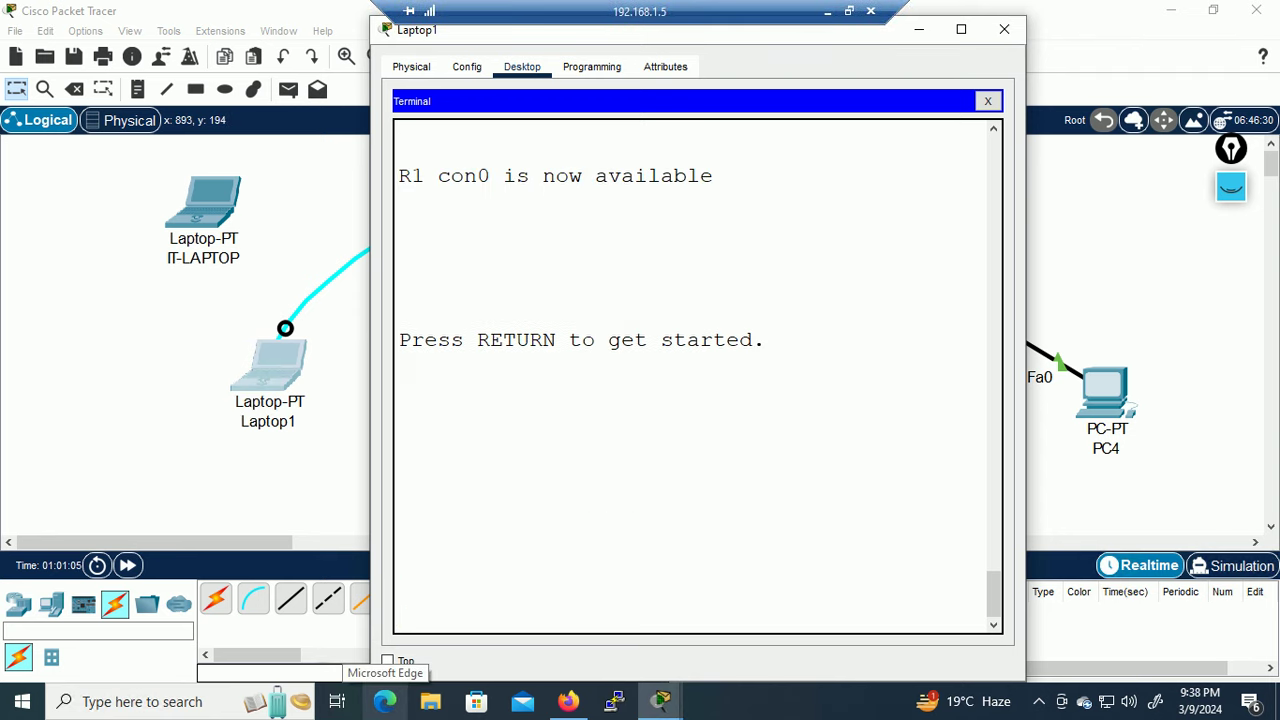
key("Return")
key("Return")
key("Return")
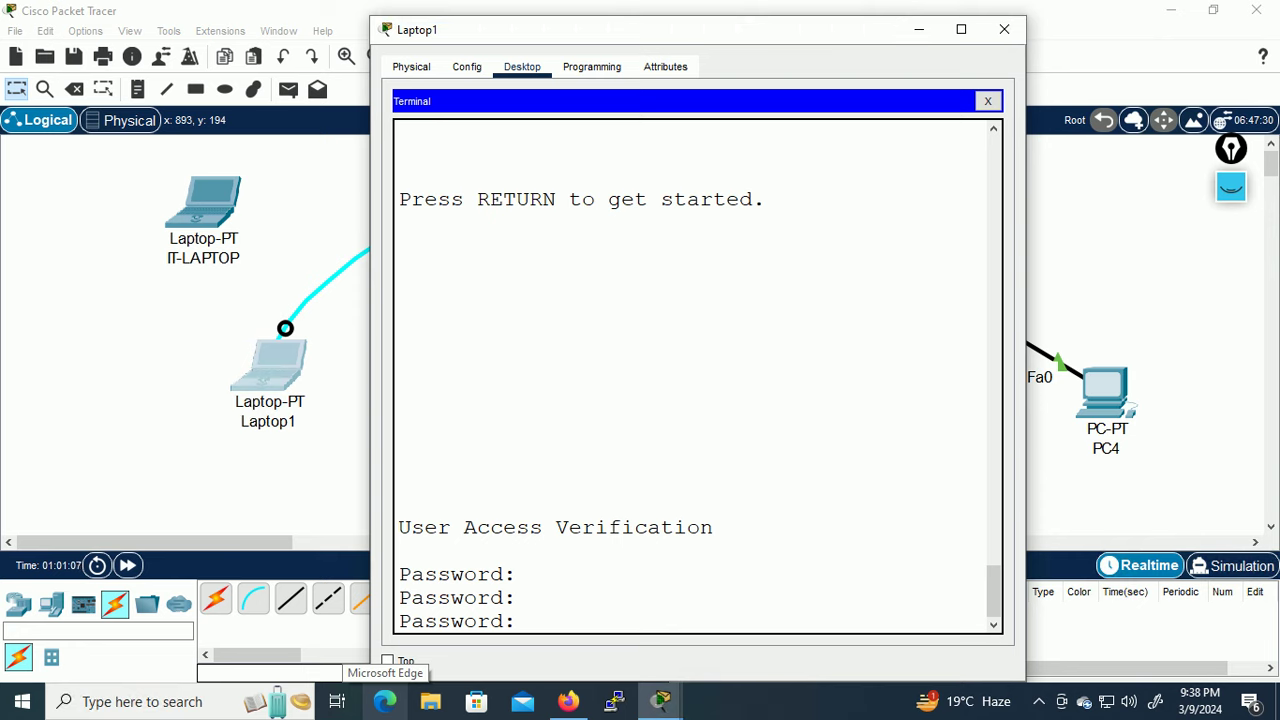
left_click_drag(400, 621, 530, 621)
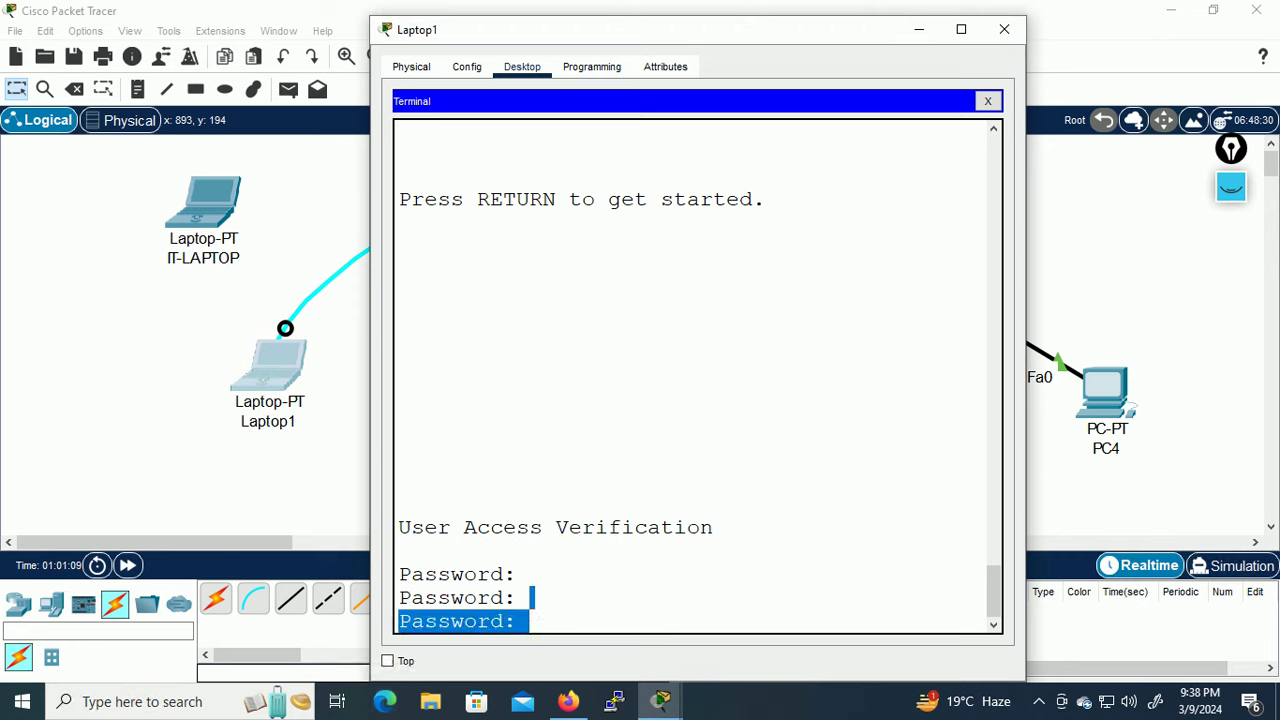
left_click(531, 597)
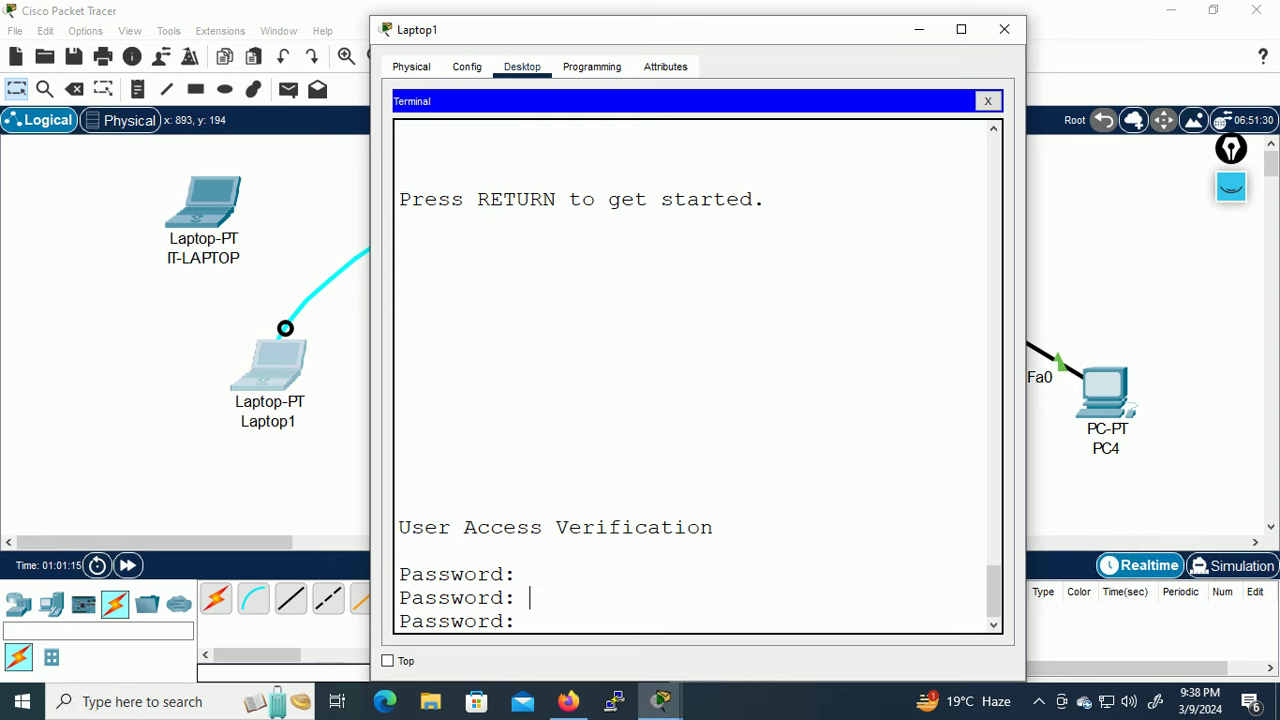
left_click(919, 29)
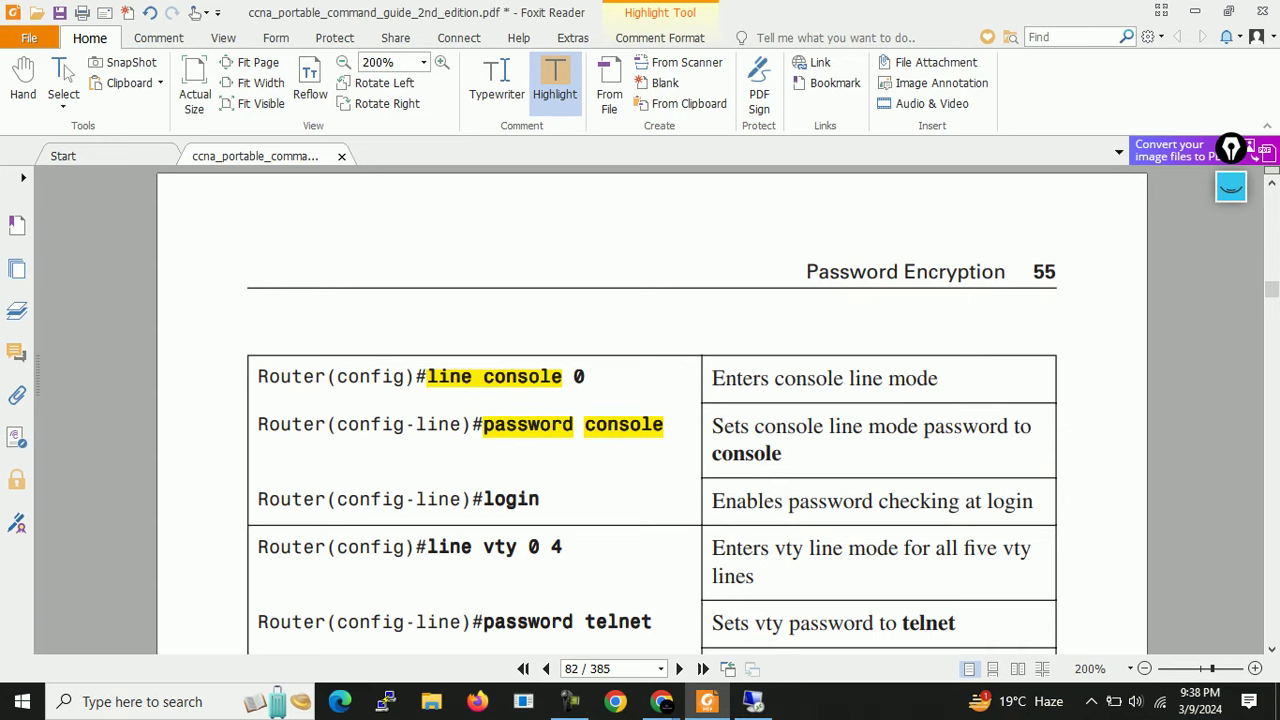
- Highlight the console password rows and line vty 0 4, then undo the highlights
left_click_drag(541, 500, 416, 377)
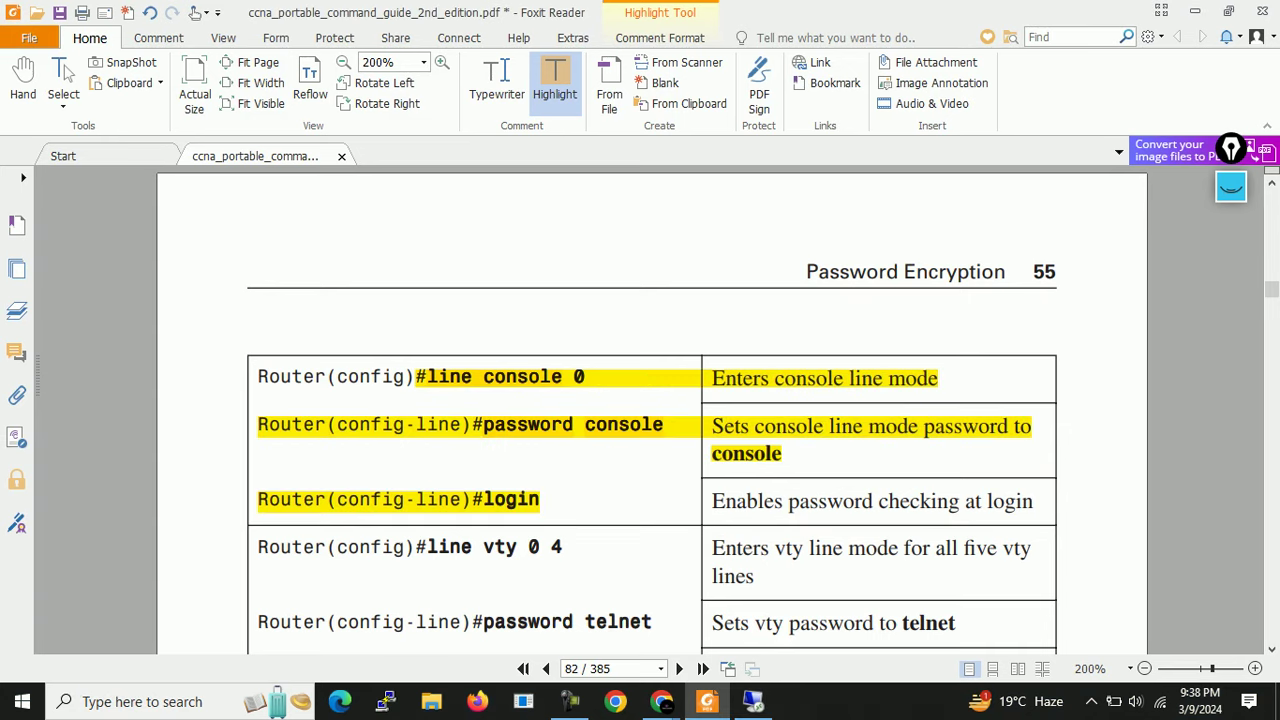
scroll(652, 408, "down", 2)
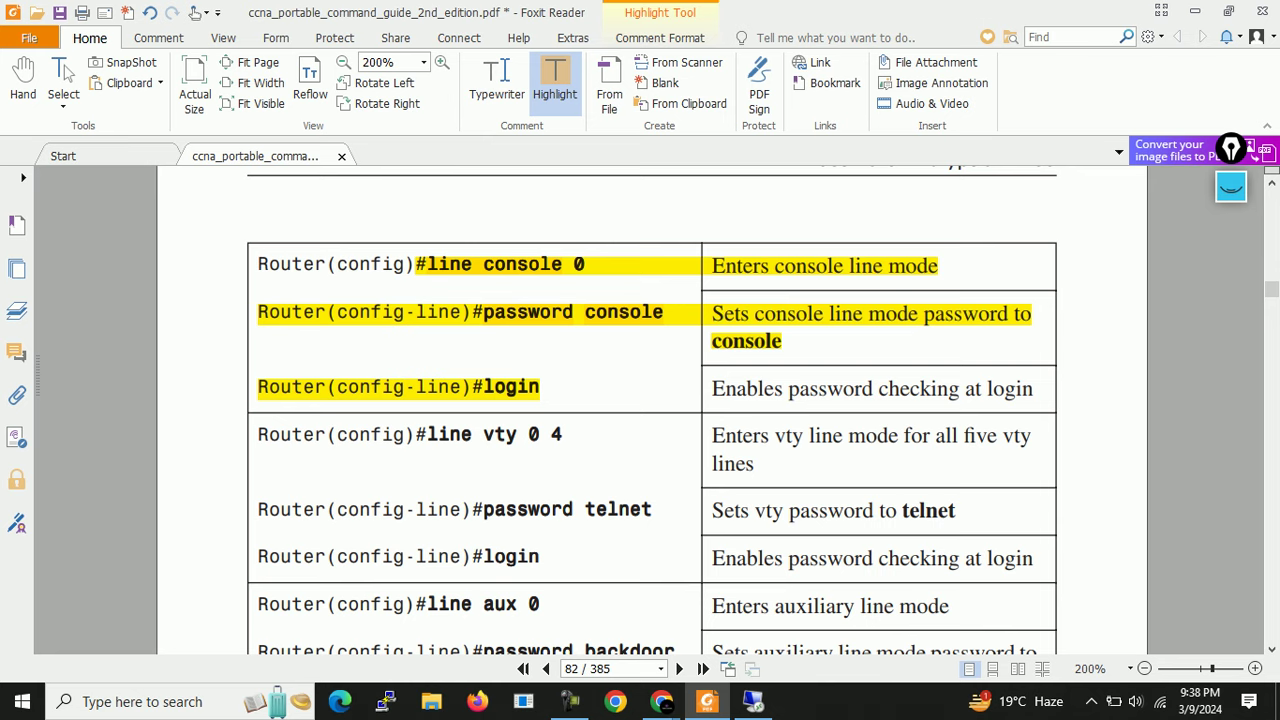
scroll(652, 415, "down", 1)
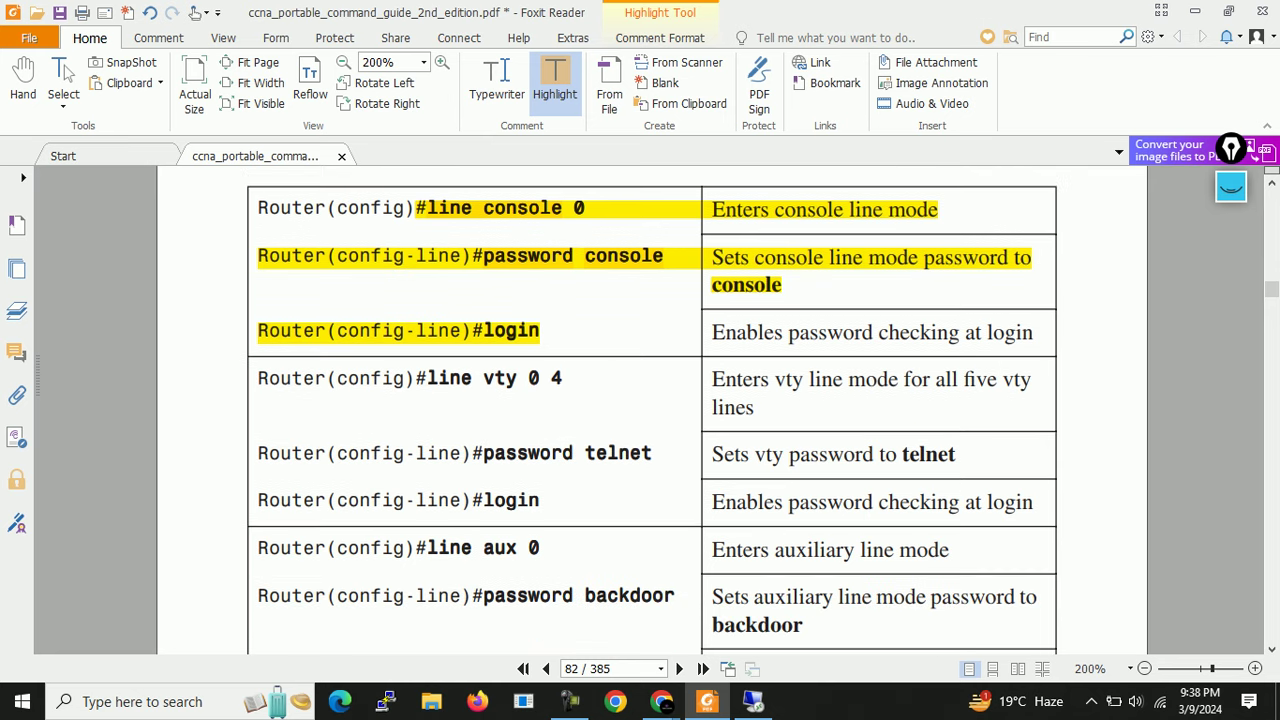
scroll(652, 411, "down", 3)
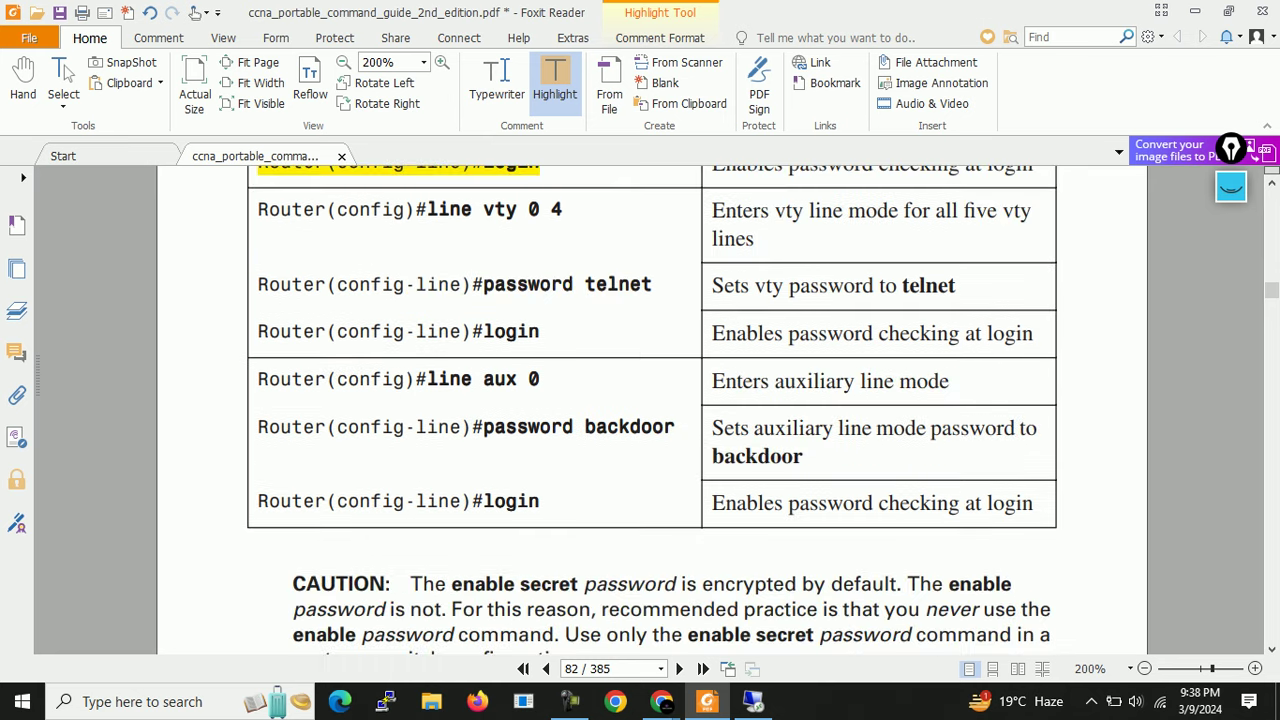
scroll(652, 411, "up", 2)
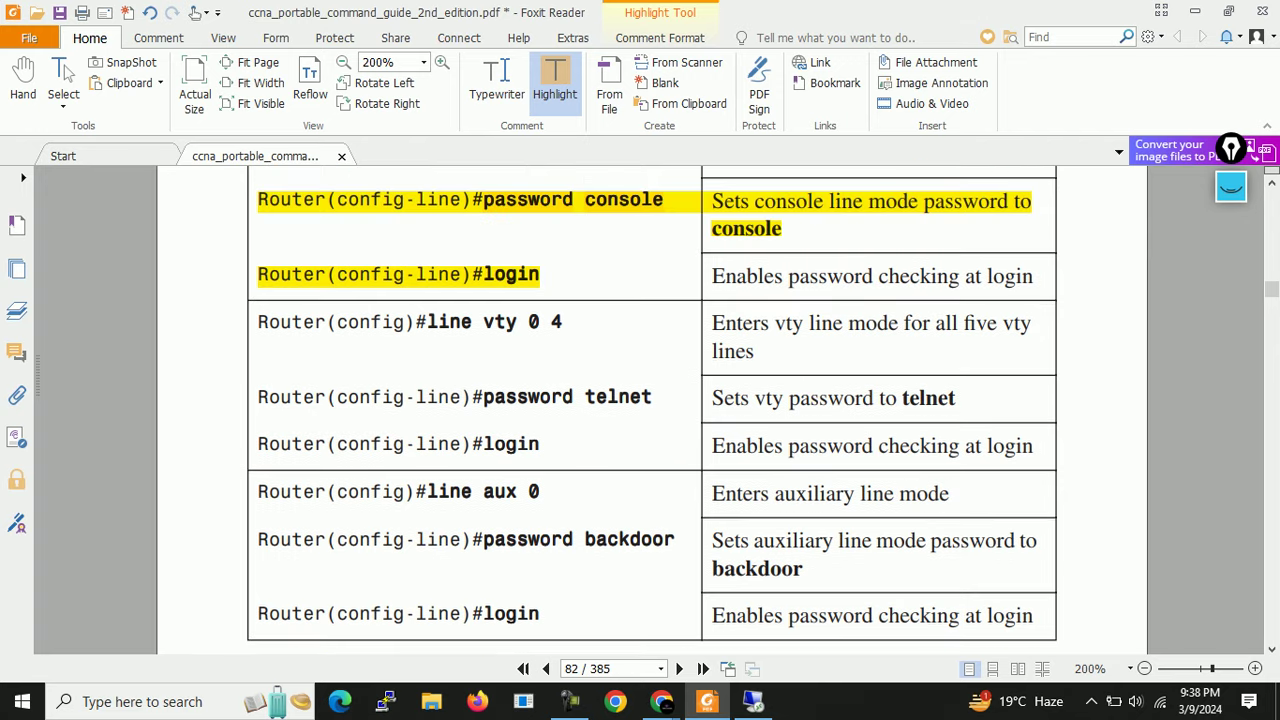
scroll(652, 410, "up", 3)
left_click_drag(438, 491, 562, 491)
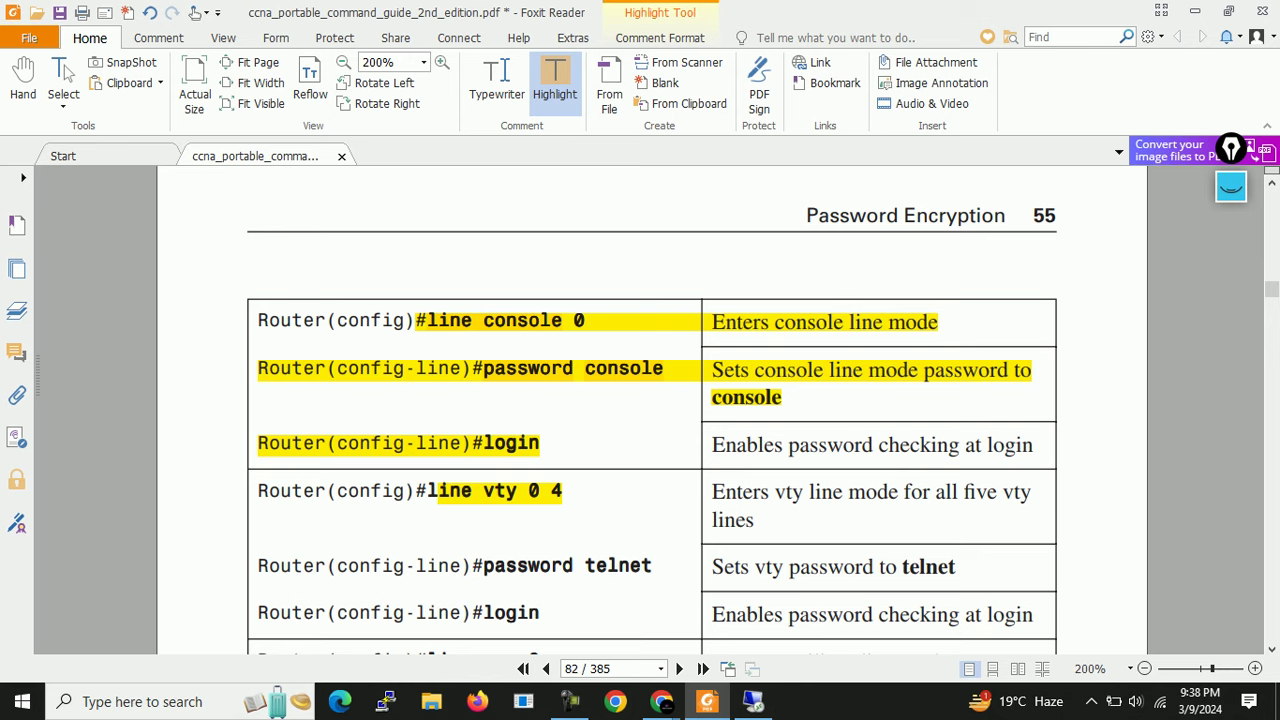
key("ctrl+z")
key("ctrl+z")
key("ctrl+z")
key("ctrl+z")
key("ctrl+z")
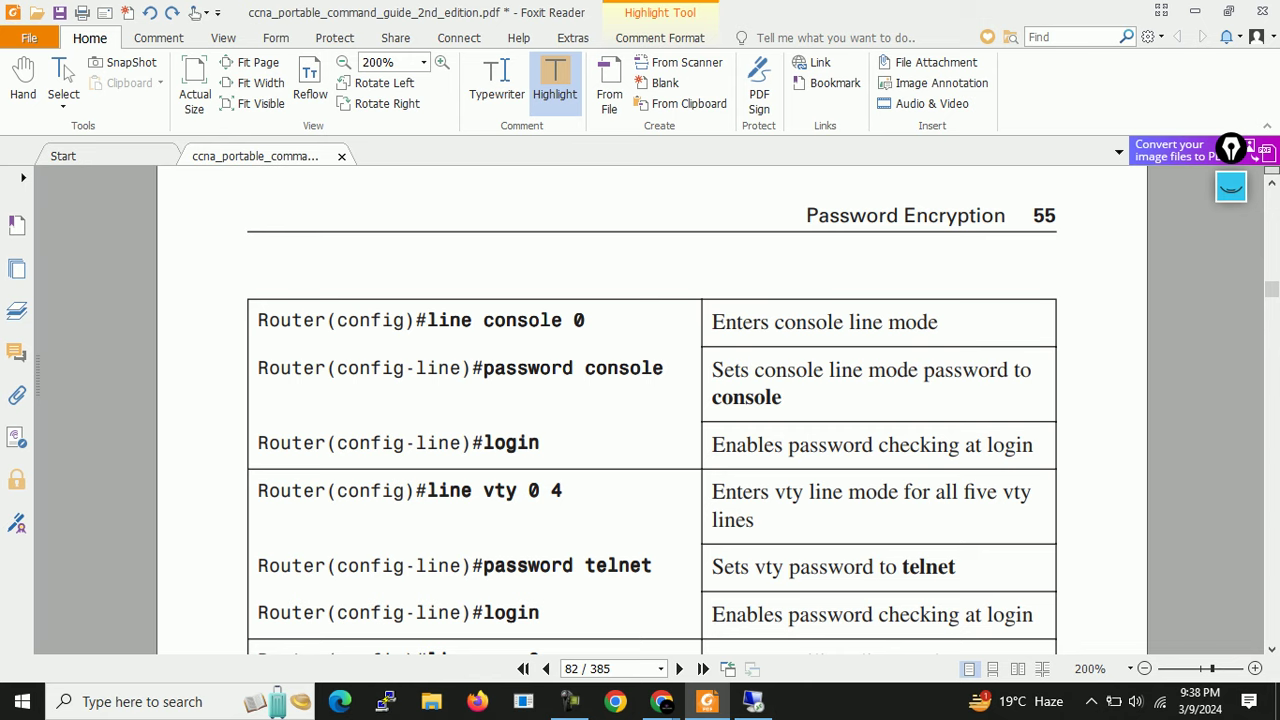
- Handwrite 'Remotely' above the vty password commands with the screen pen
left_click(1231, 187)
mouse_move(352, 236)
left_mouse_down()
mouse_move(354, 267)
mouse_move(382, 244)
mouse_move(467, 230)
mouse_move(484, 262)
left_mouse_up()
left_click_drag(405, 276, 468, 262)
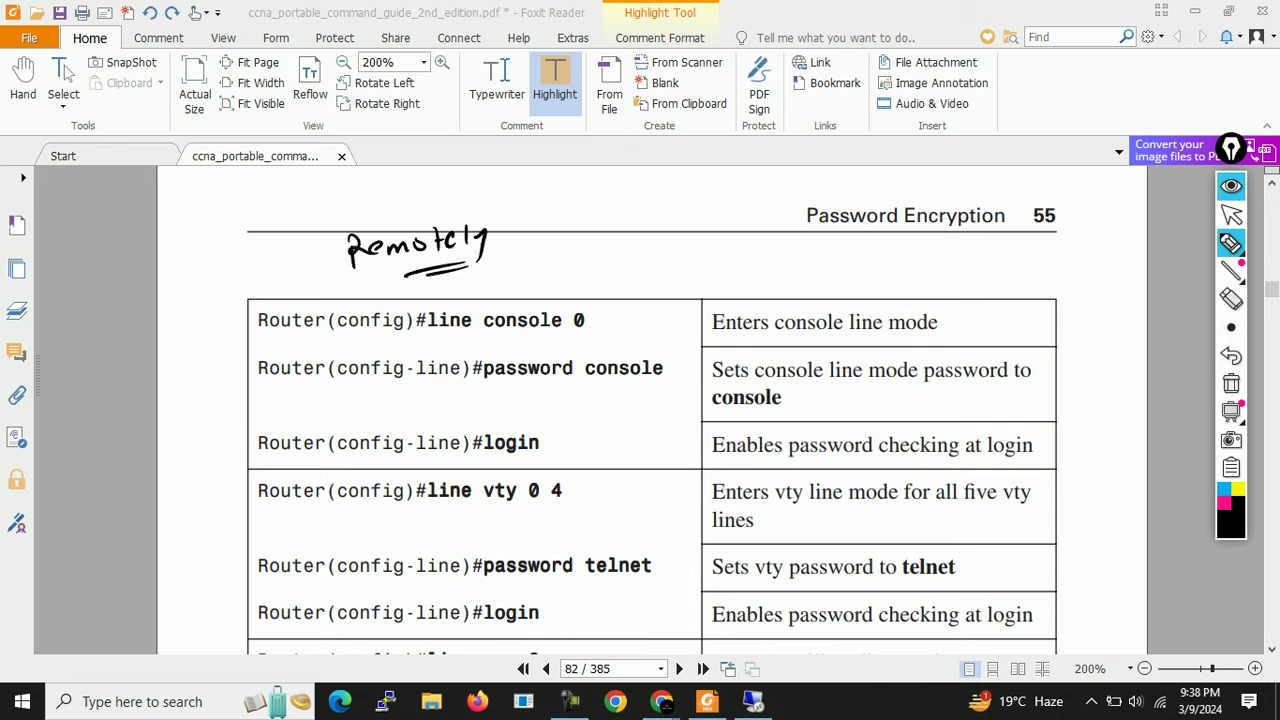
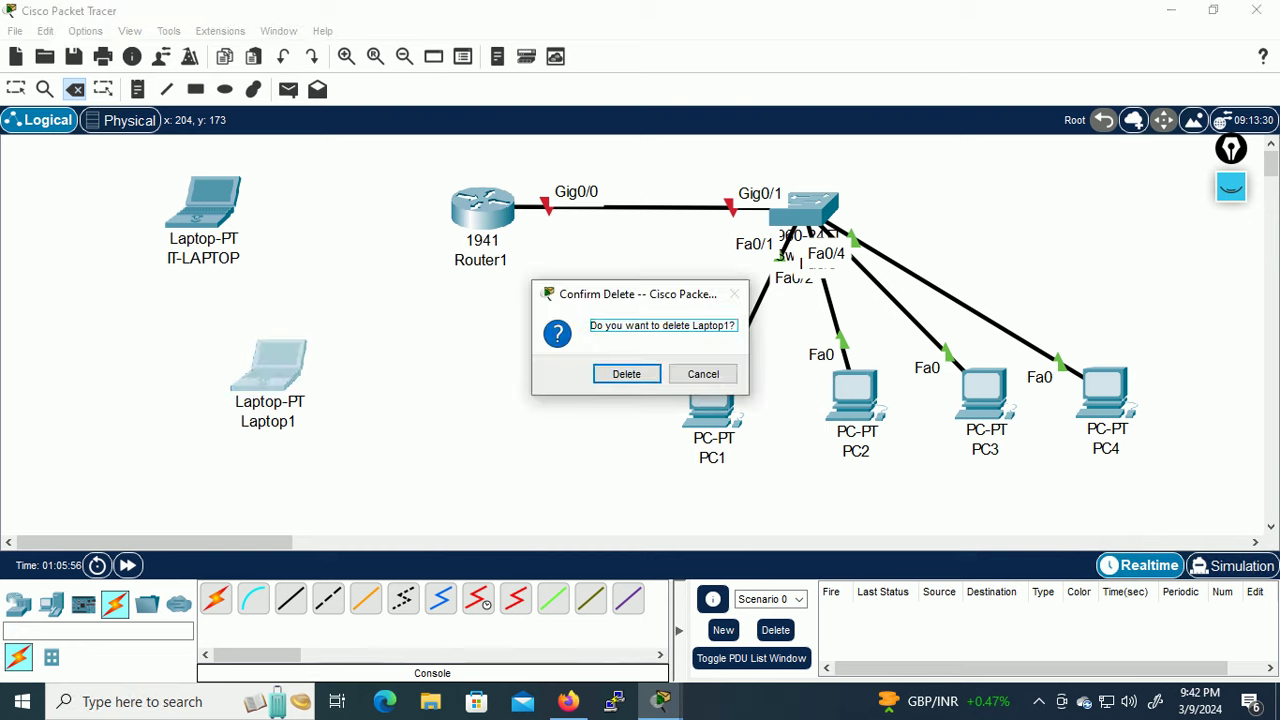
- Delete Laptop1, then cable IT-LAPTOP's RS 232 port to Router1's Console port
left_click(620, 372)
key("Escape")
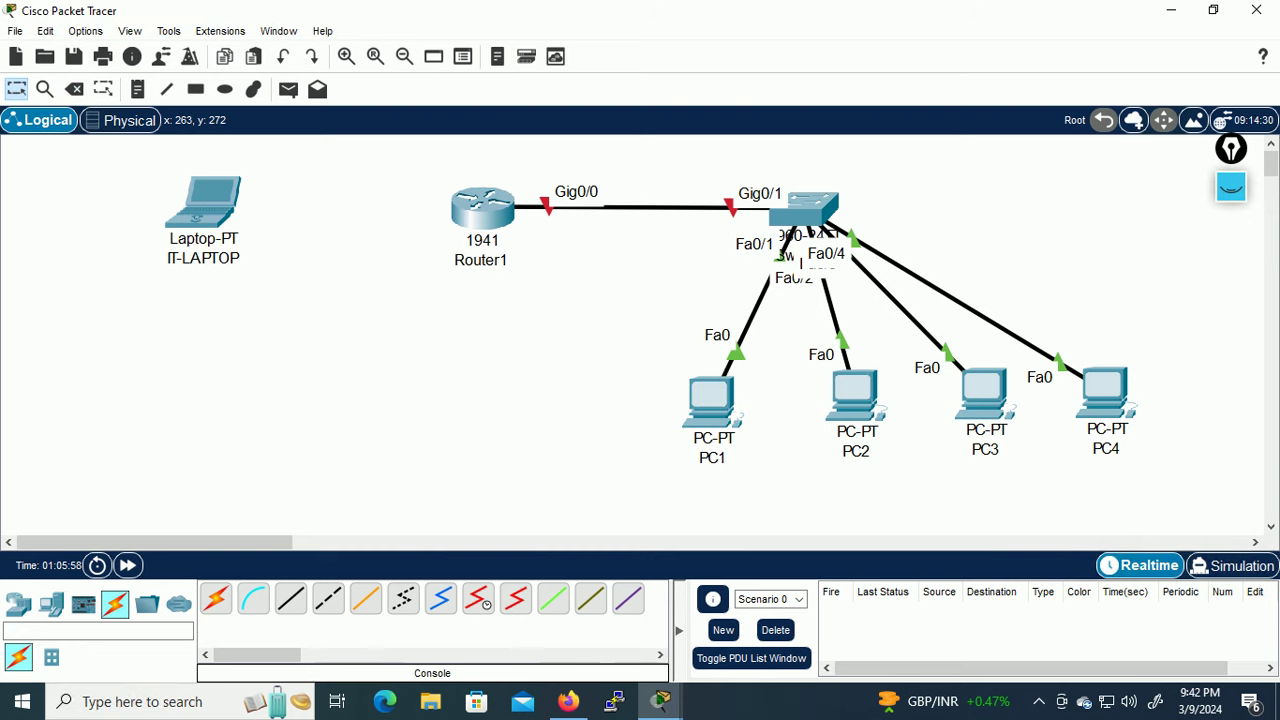
left_click(253, 598)
left_click(214, 230)
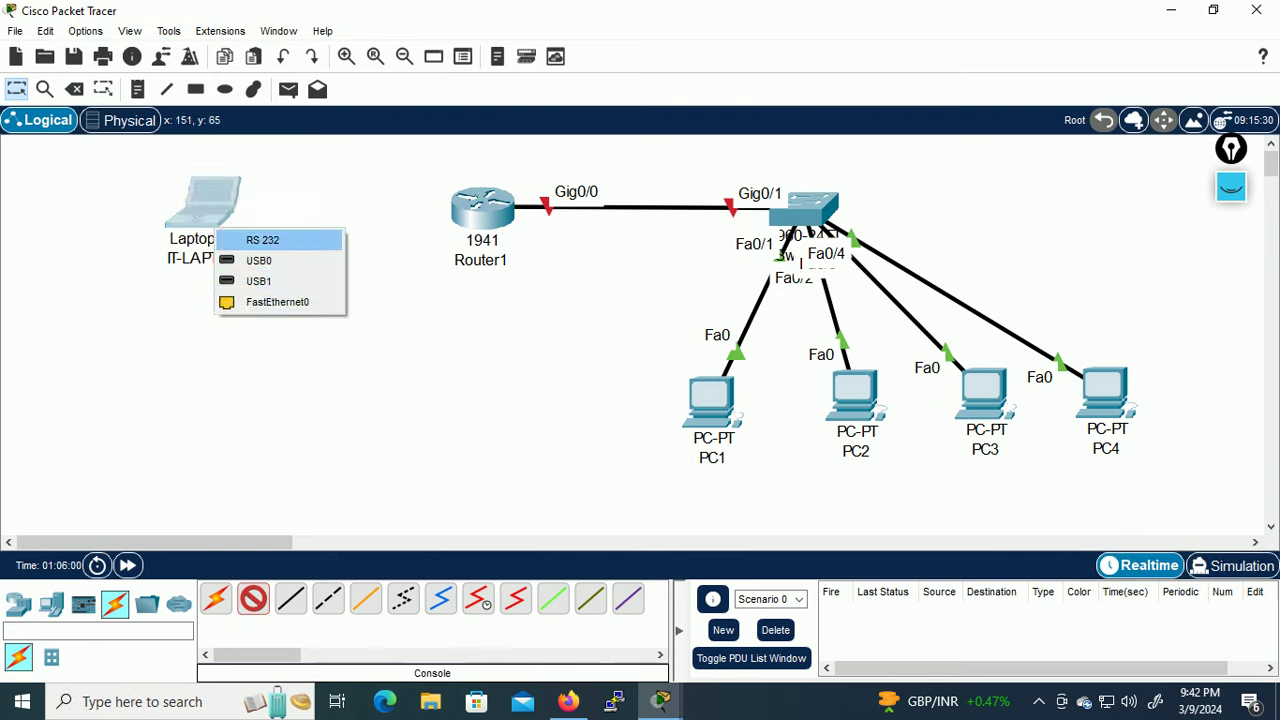
left_click(262, 240)
left_click(497, 204)
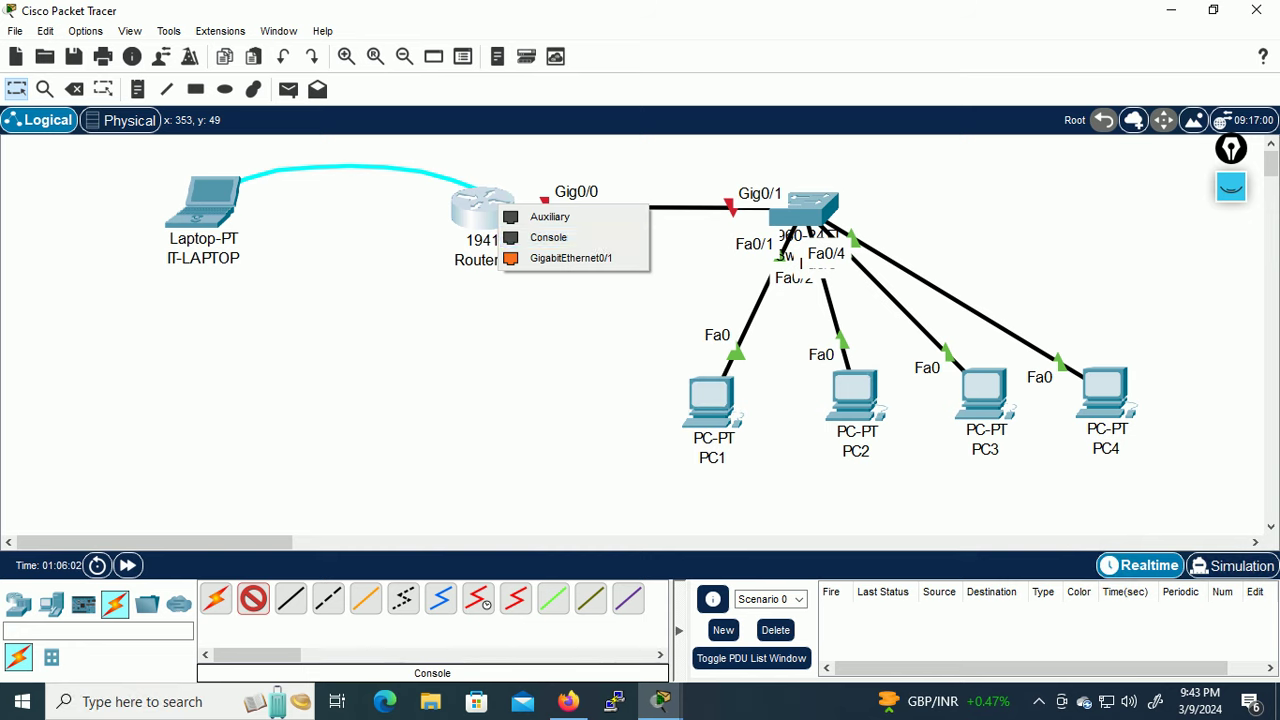
left_click(548, 237)
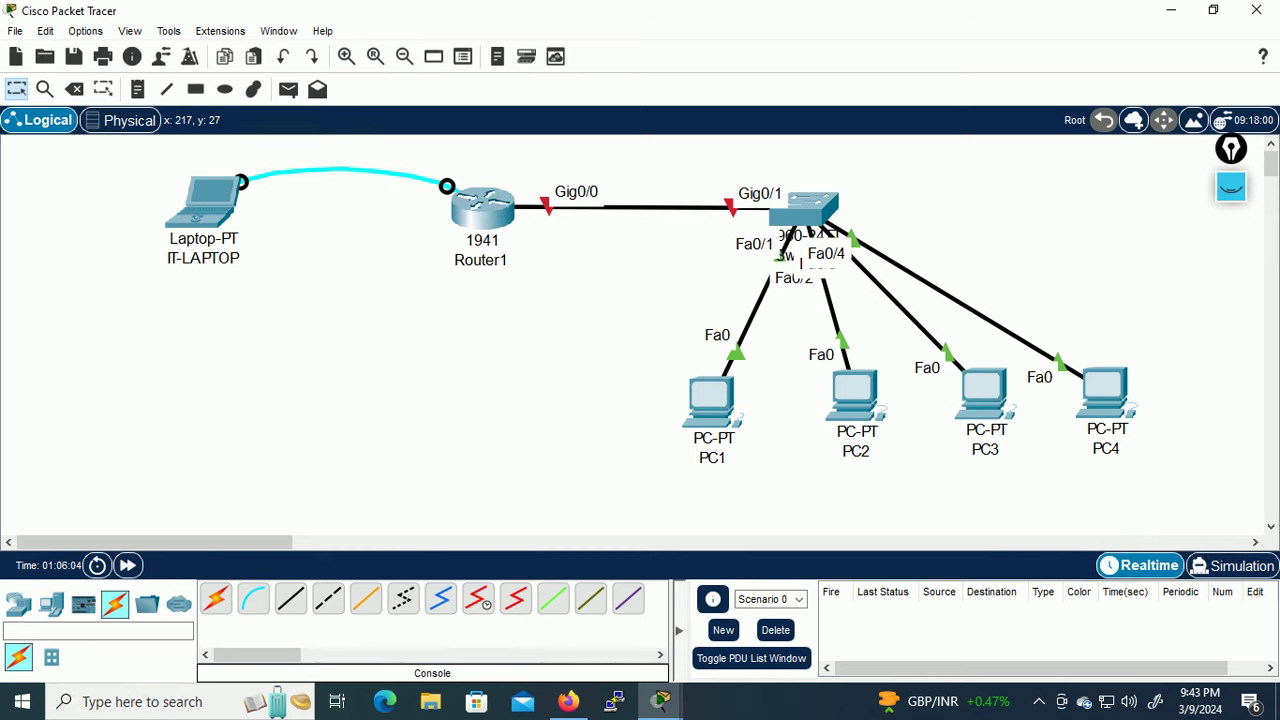
- In IT-LAPTOP's terminal, log into the router, run enable and configure terminal
left_click(205, 200)
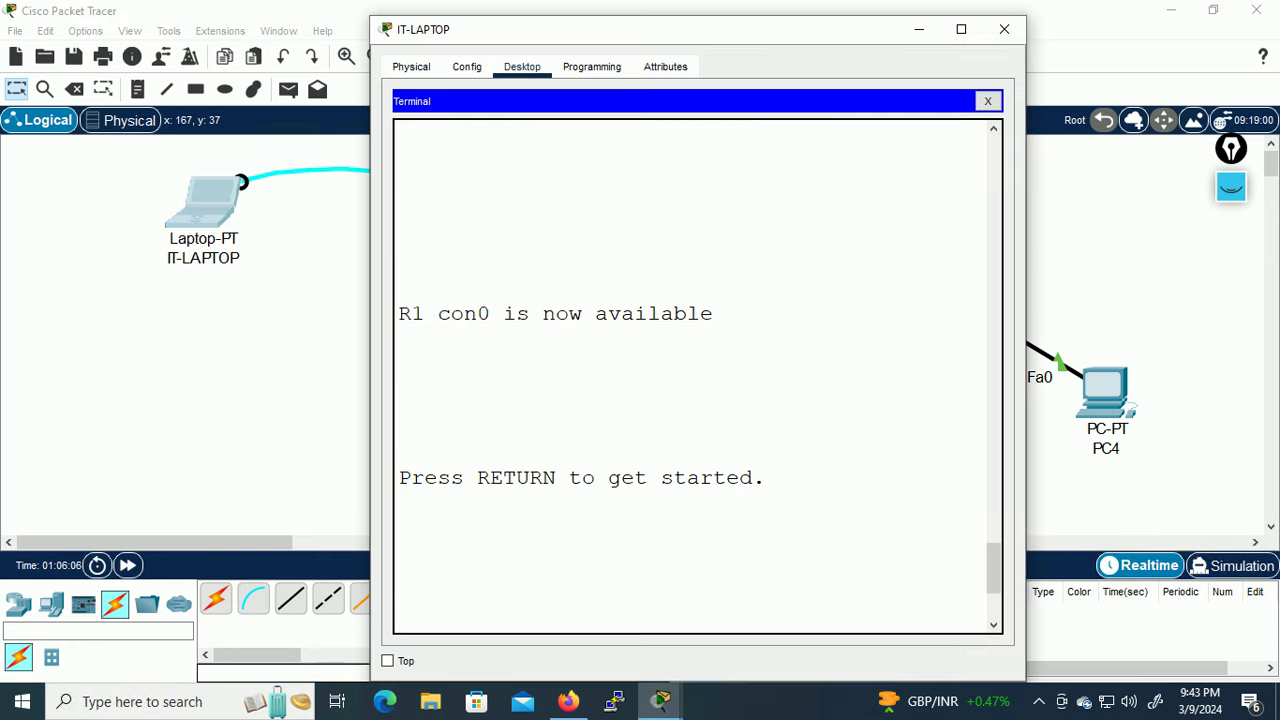
key("Return")
key("Return")
key("Return")
type("en")
key("Return")
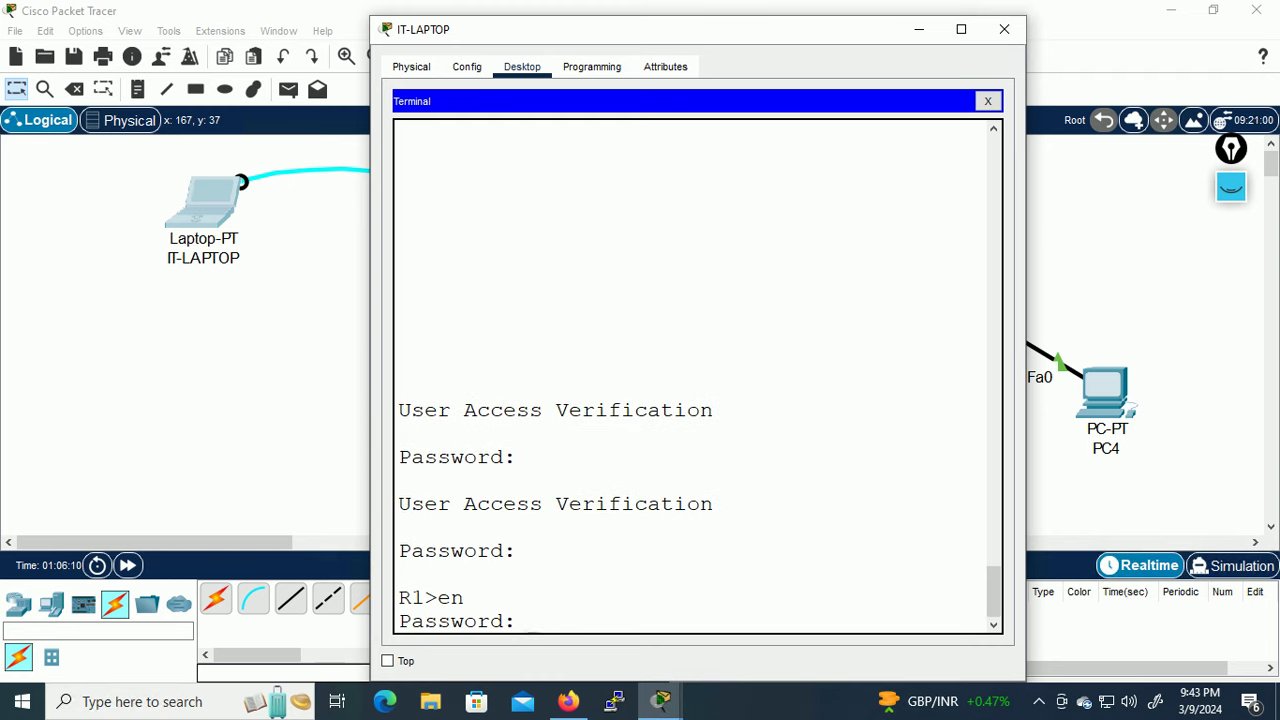
key("Return")
key("Return")
key("Return")
key("Return")
key("Return")
key("Return")
type("config")
key("Tab")
type("ter")
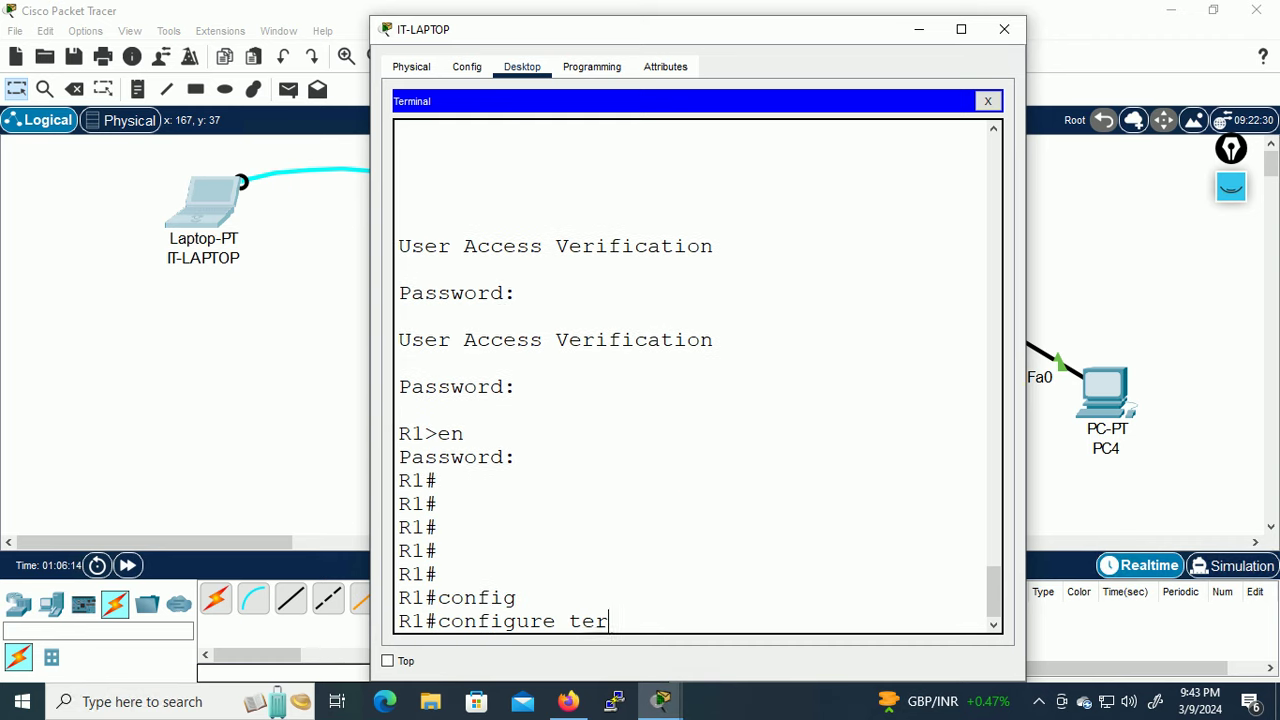
type("mi")
key("Tab")
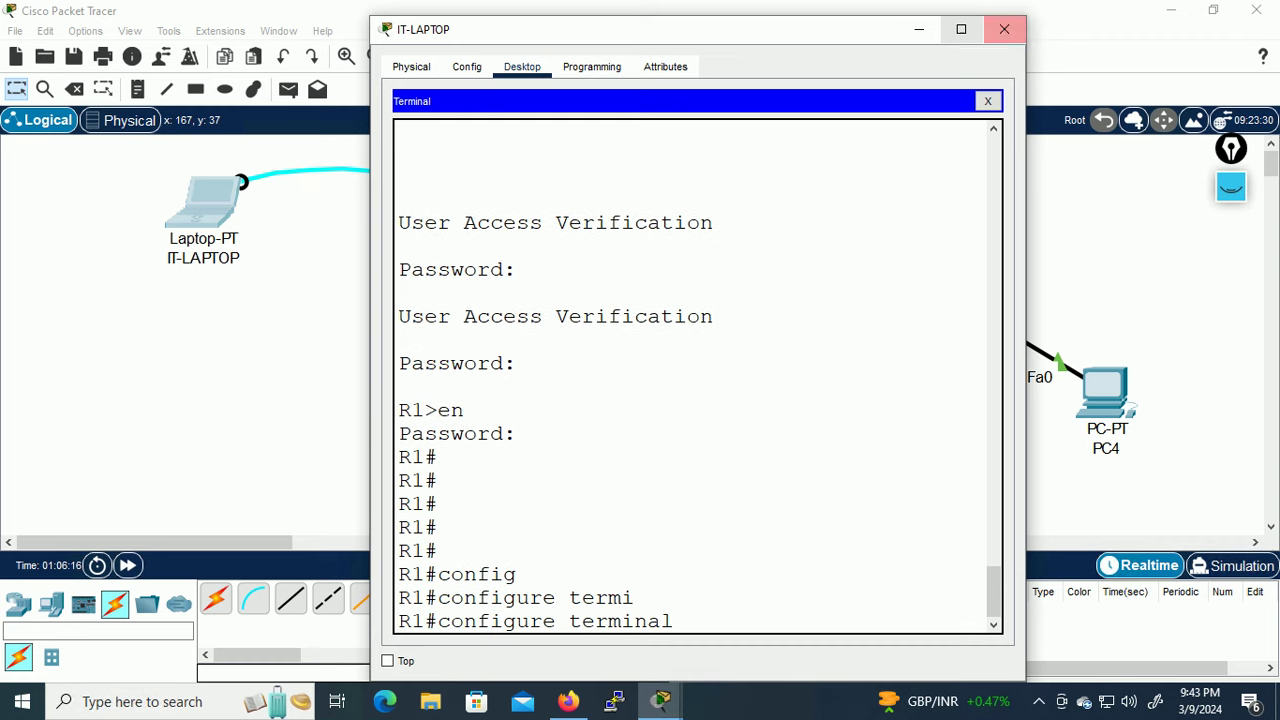
left_click(961, 29)
key("Return")
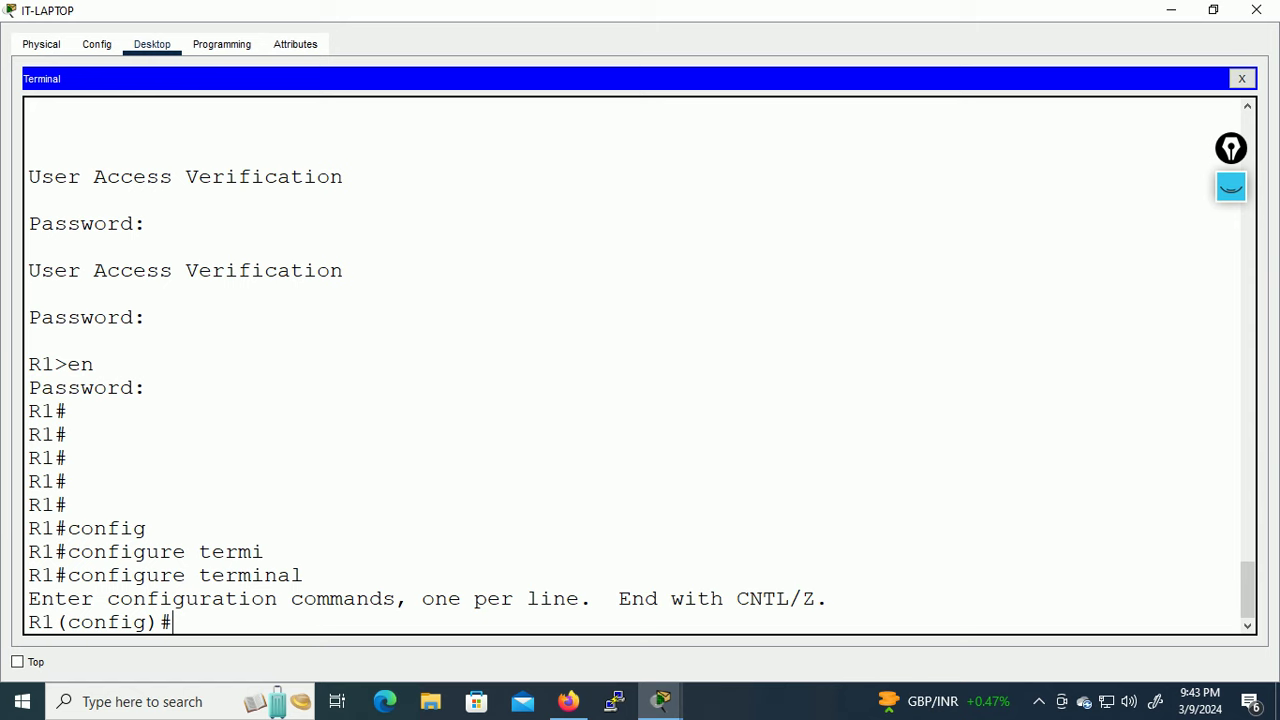
- Check the vty range with 'line vty 0 ?' and enter line vty 0 2
type("line vty ")
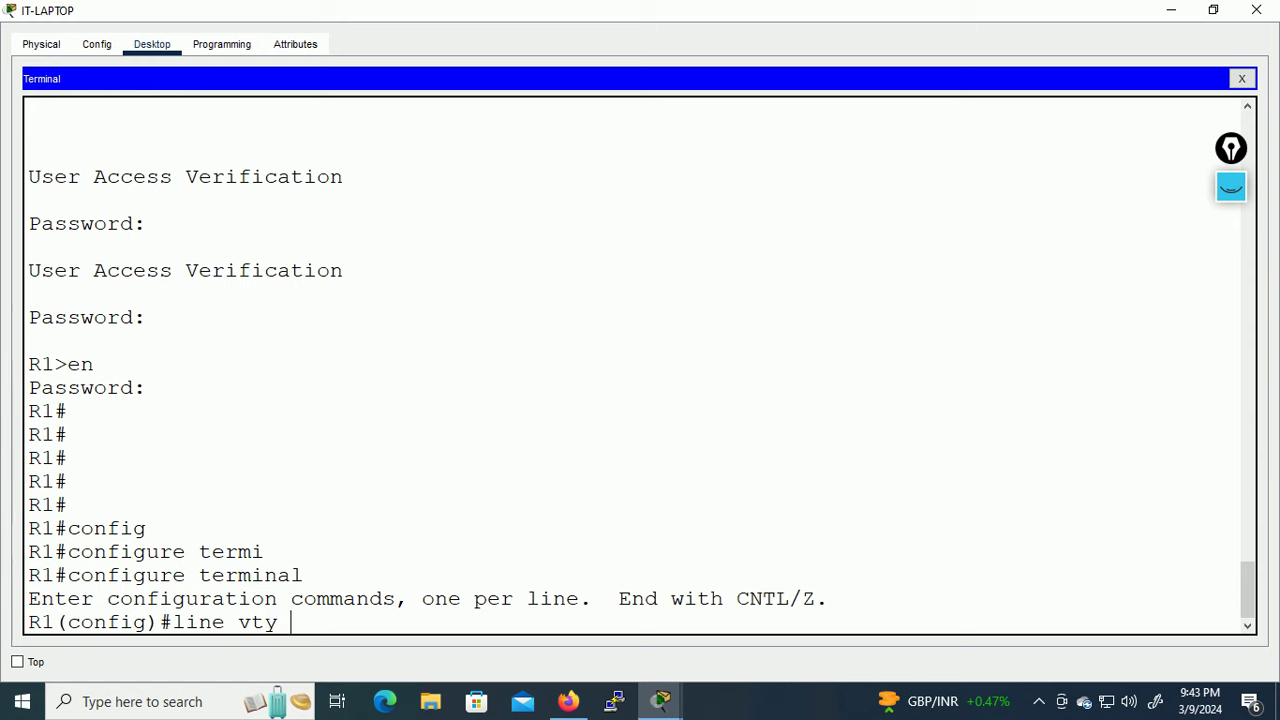
type("0 ?")
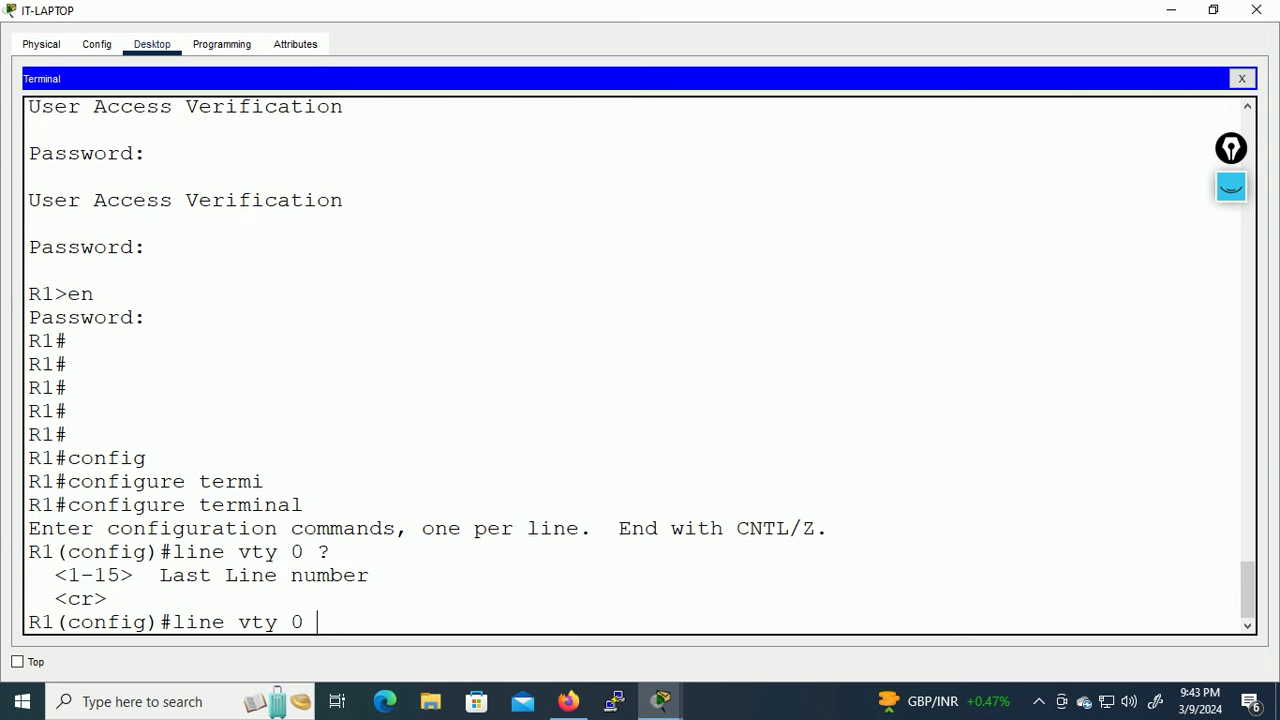
left_click_drag(93, 575, 133, 575)
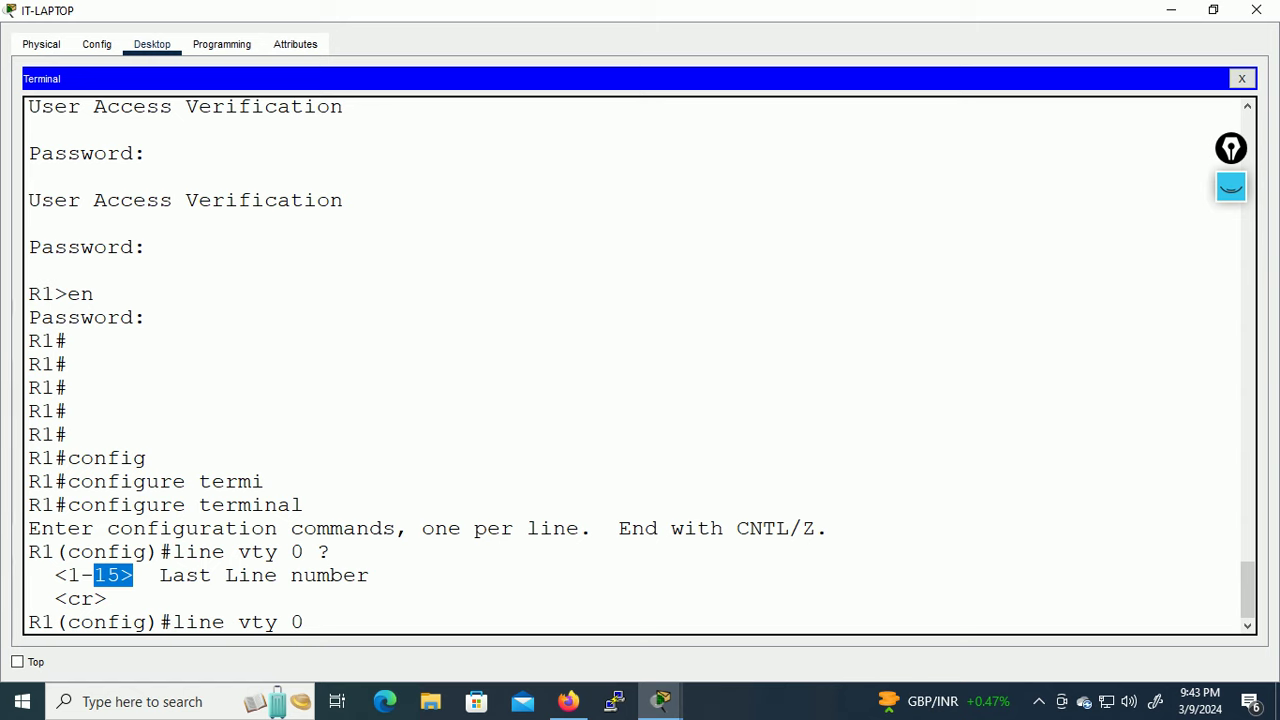
left_click(107, 598)
left_click_drag(66, 575, 121, 575)
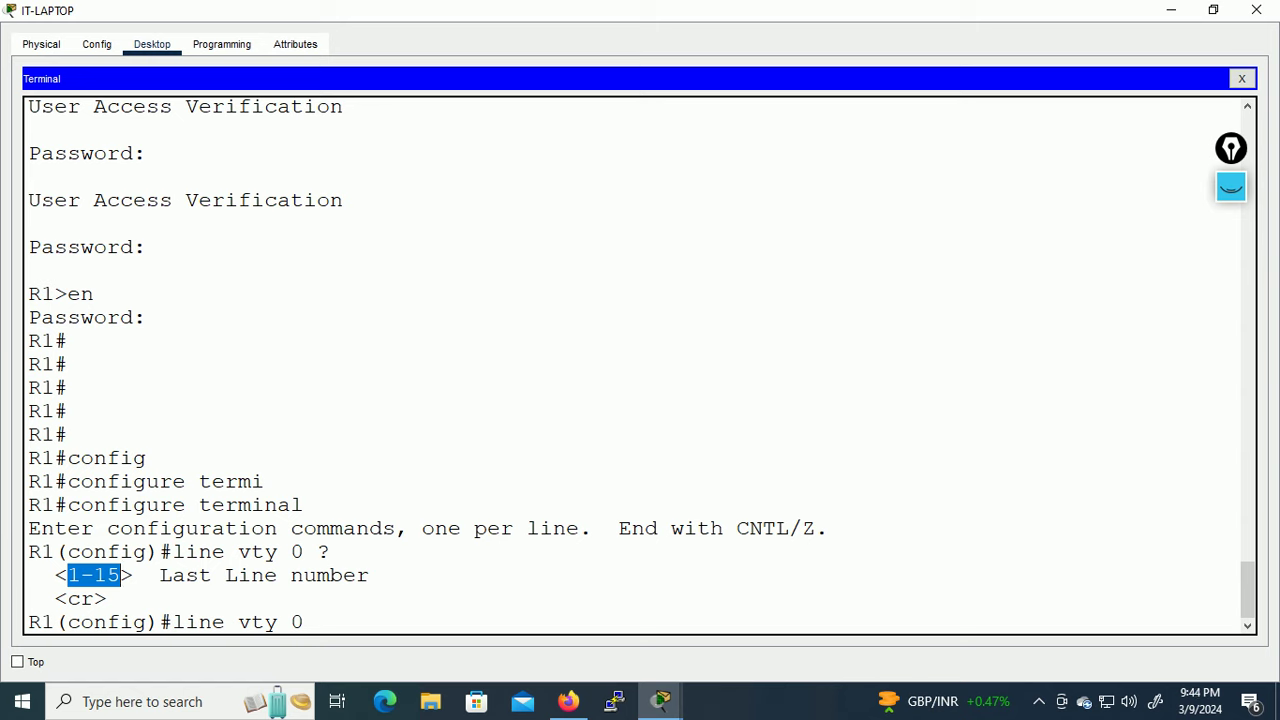
type("15")
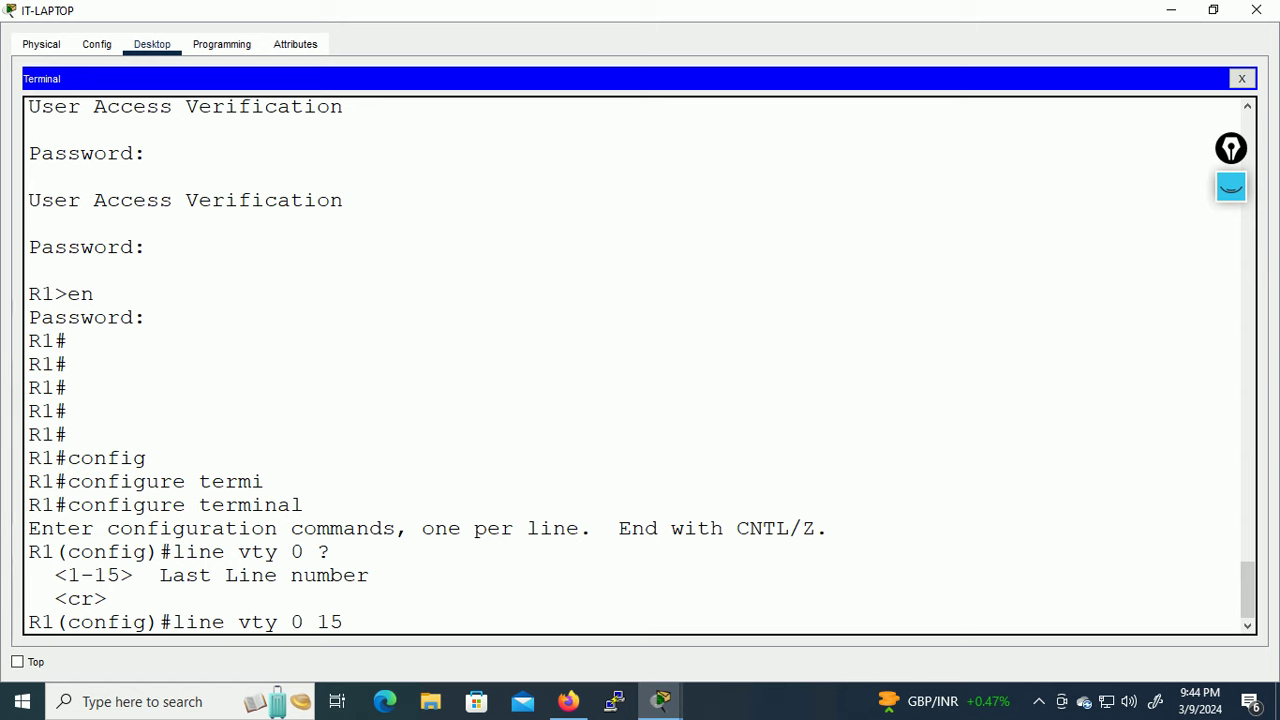
key("BackSpace")
key("BackSpace")
type("2")
key("Return")
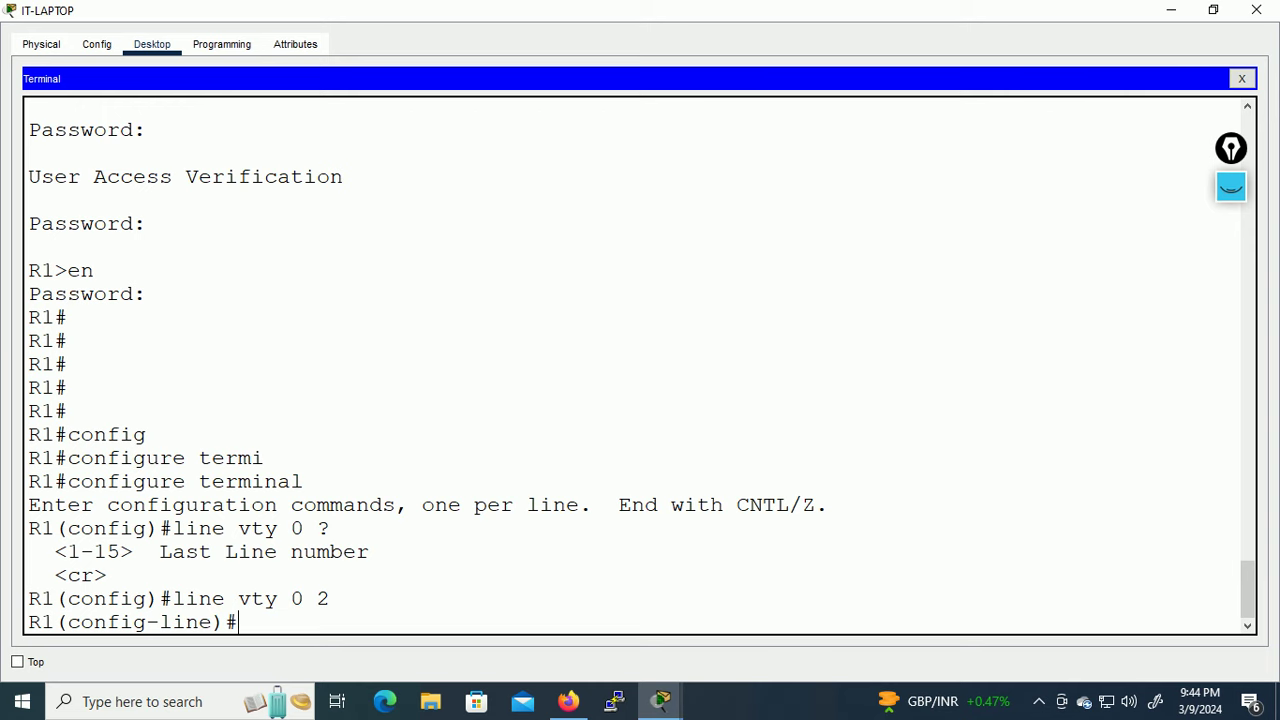
- Set a password on vty lines 0–2 and enable login
type("pa")
key("Tab")
type("s")
key("Tab")
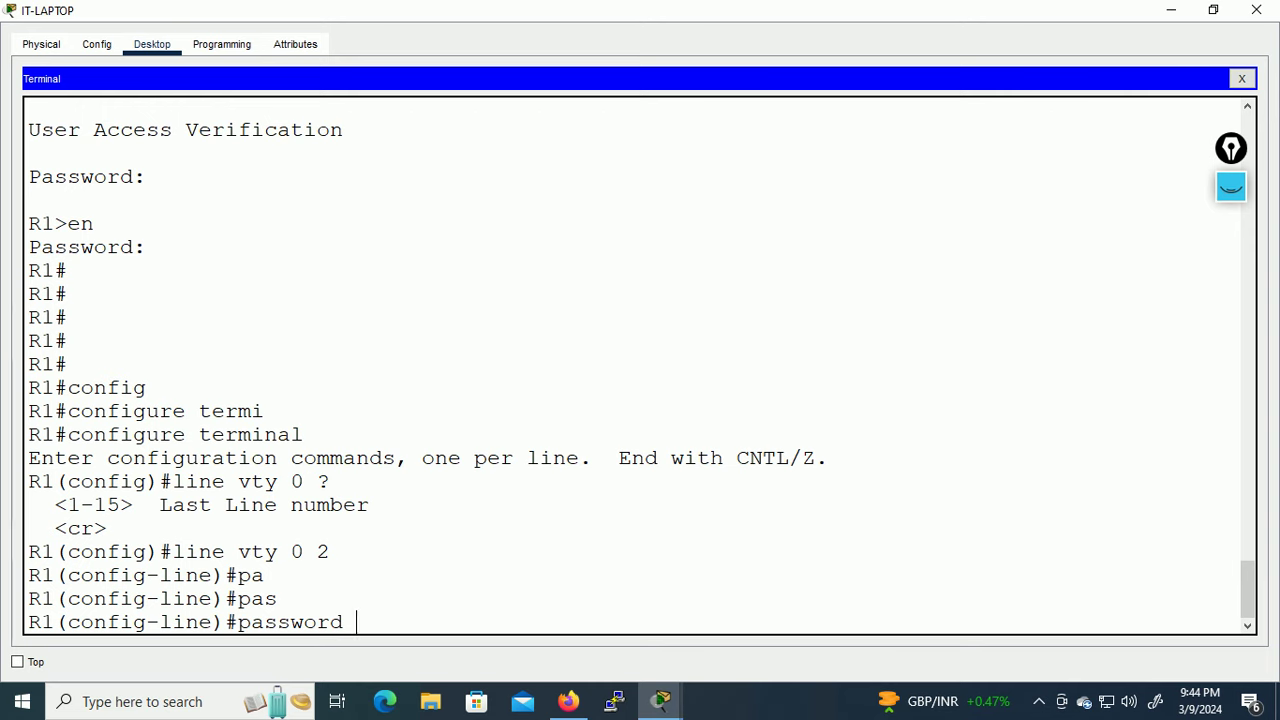
type("111")
key("BackSpace")
key("BackSpace")
type("23")
key("Return")
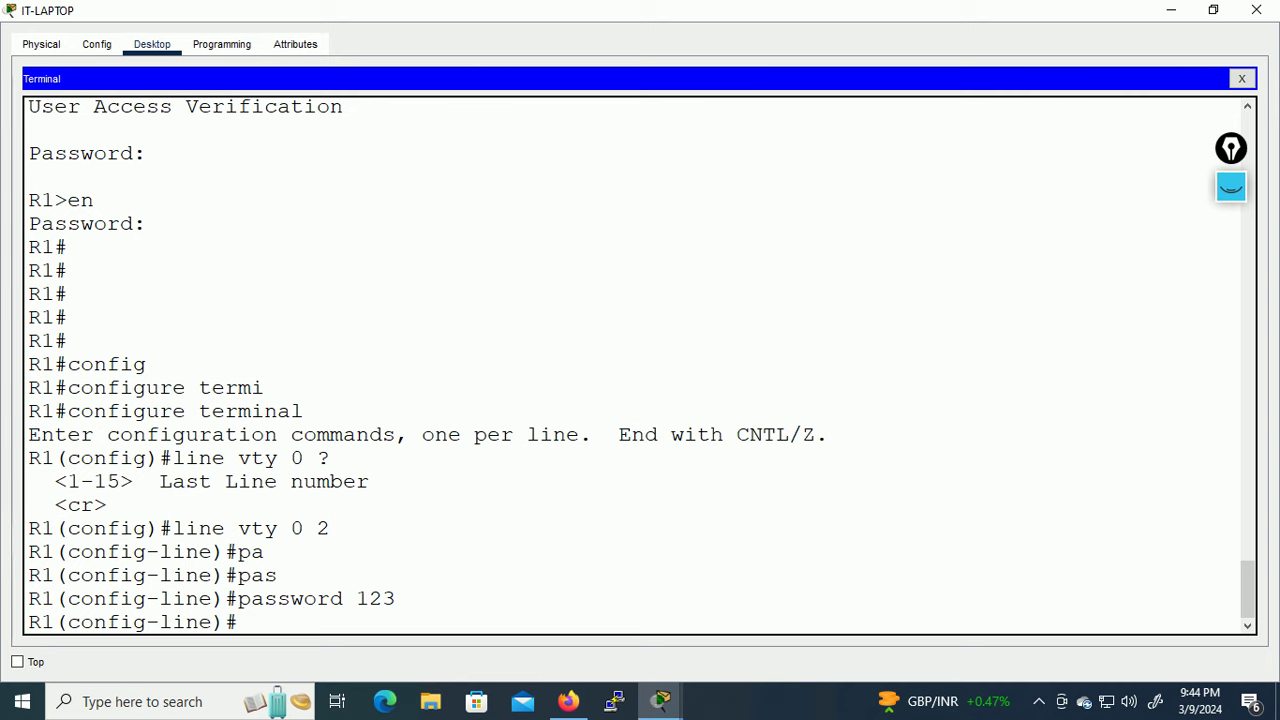
type("lopgin")
key("BackSpace")
key("BackSpace")
key("BackSpace")
key("BackSpace")
type("gin")
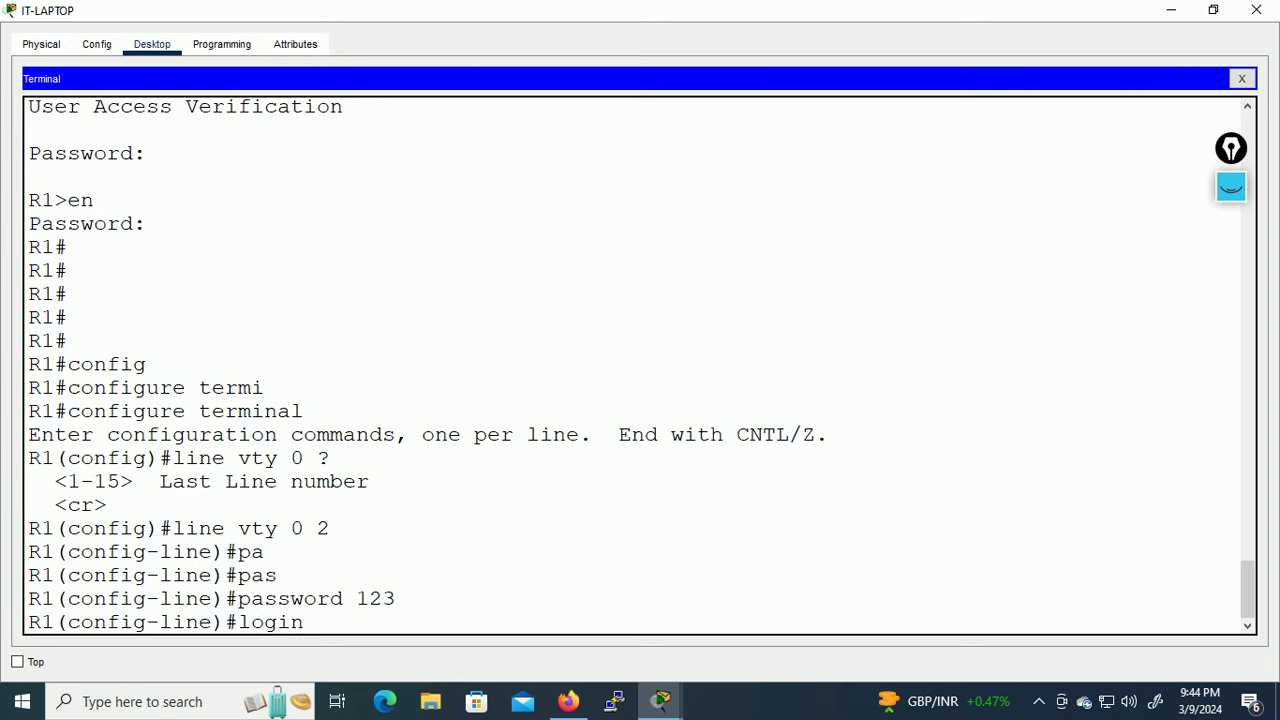
key("Return")
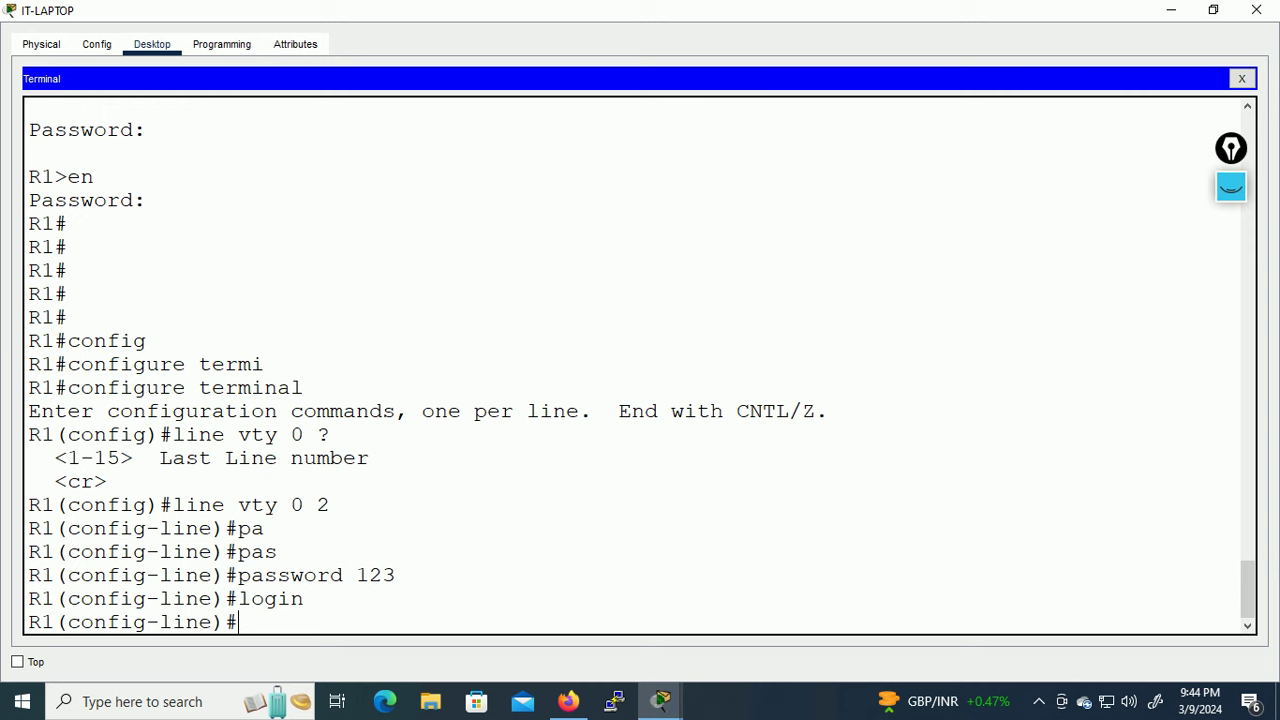
- Exit twice back to privileged EXEC mode
type("exi")
key("Return")
type("exi")
key("Return")
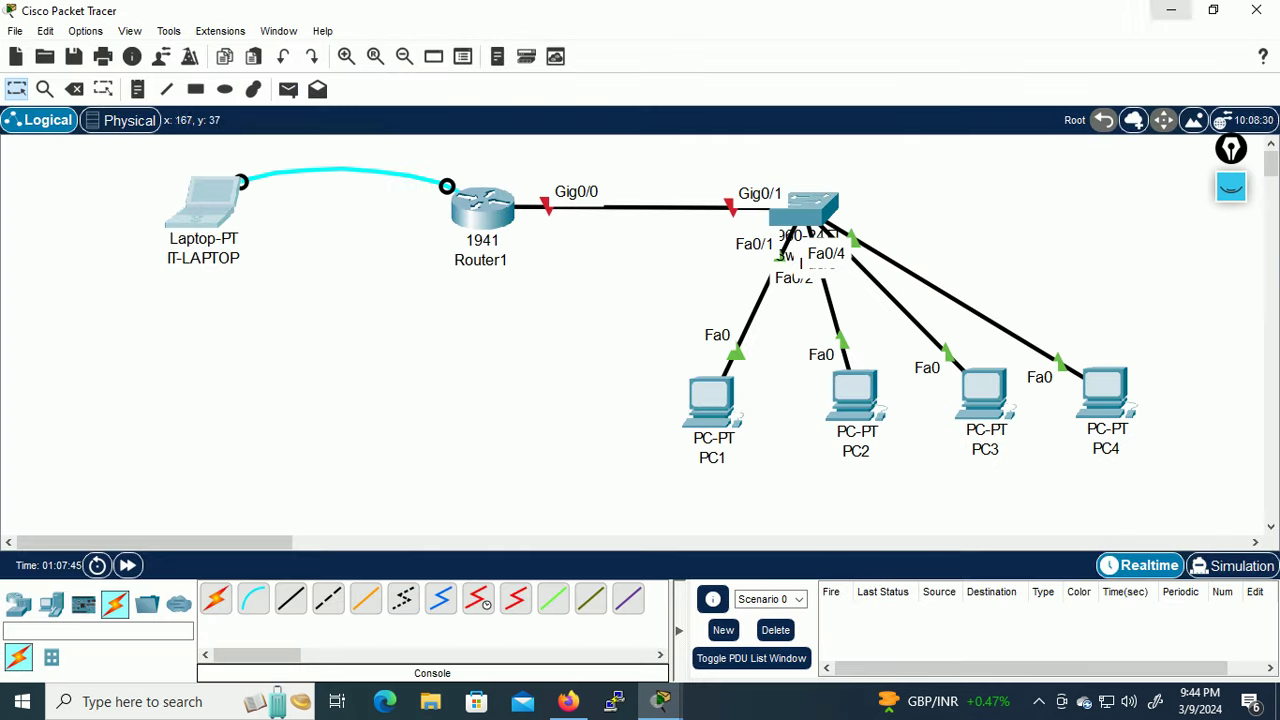
- Minimize the laptop window and select the area around Router1's Gig0/0 link
left_click(1171, 10)
left_click_drag(563, 167, 424, 315)
left_click_drag(517, 147, 444, 335)
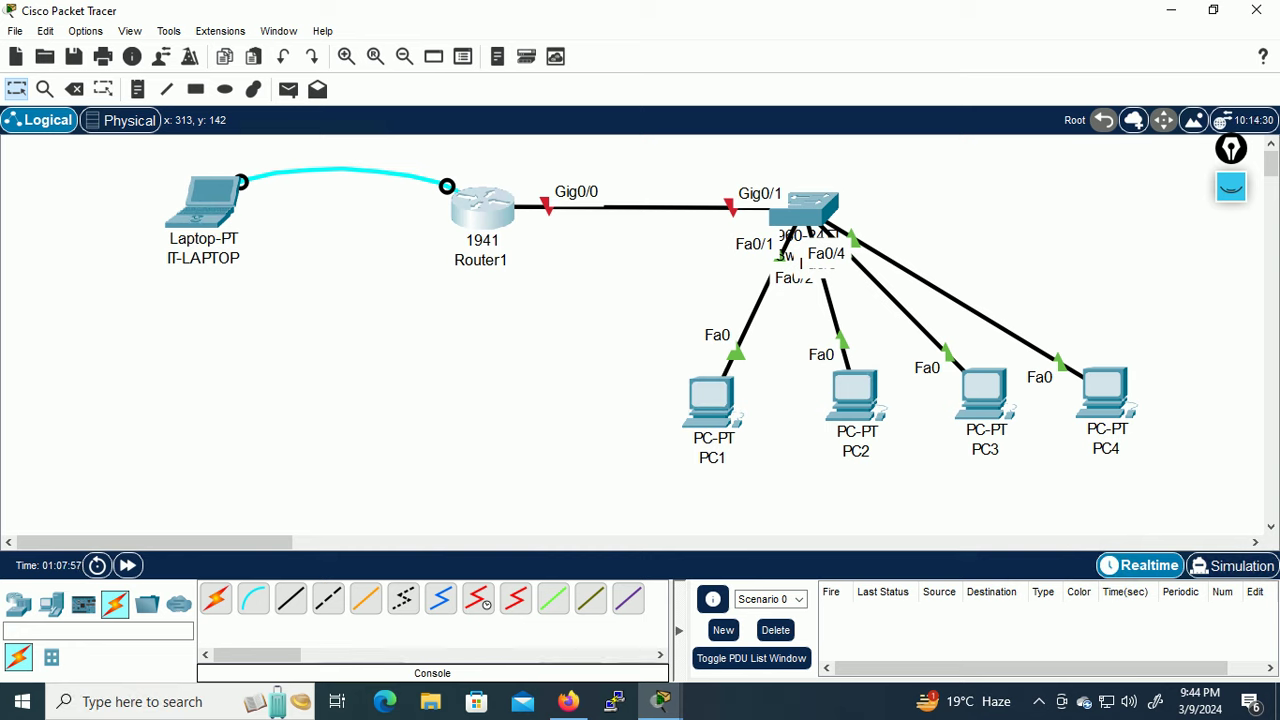
left_click_drag(533, 161, 439, 349)
left_click_drag(609, 137, 494, 334)
left_click_drag(530, 148, 607, 237)
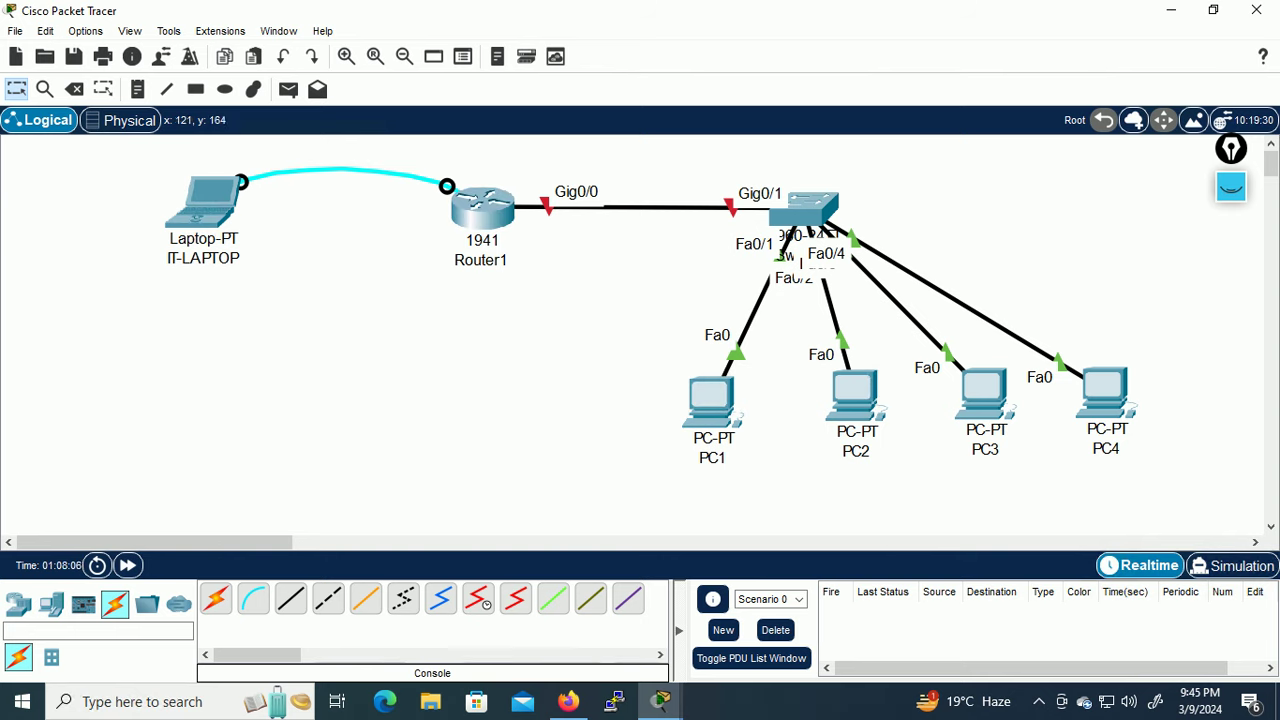
- Place a note reading 10.0.0.1 below the Gig0/0 link and restore IT-LAPTOP
left_click(138, 89)
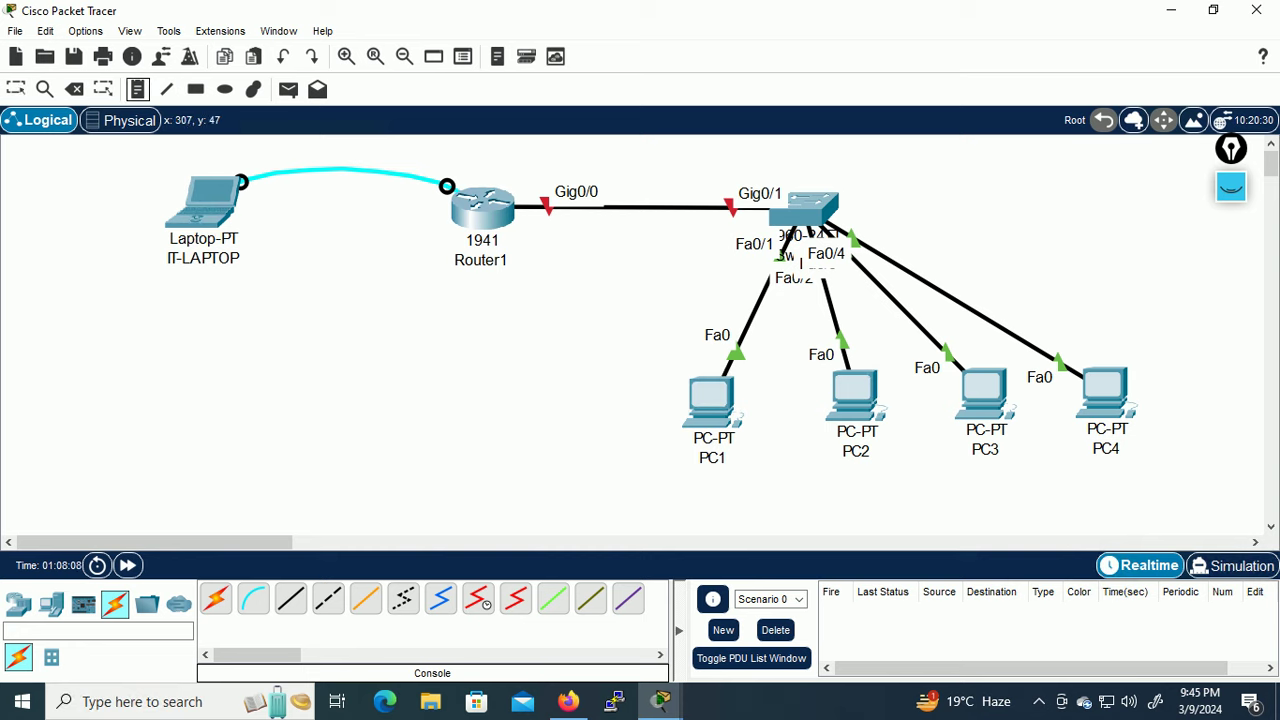
left_click(543, 227)
type("10")
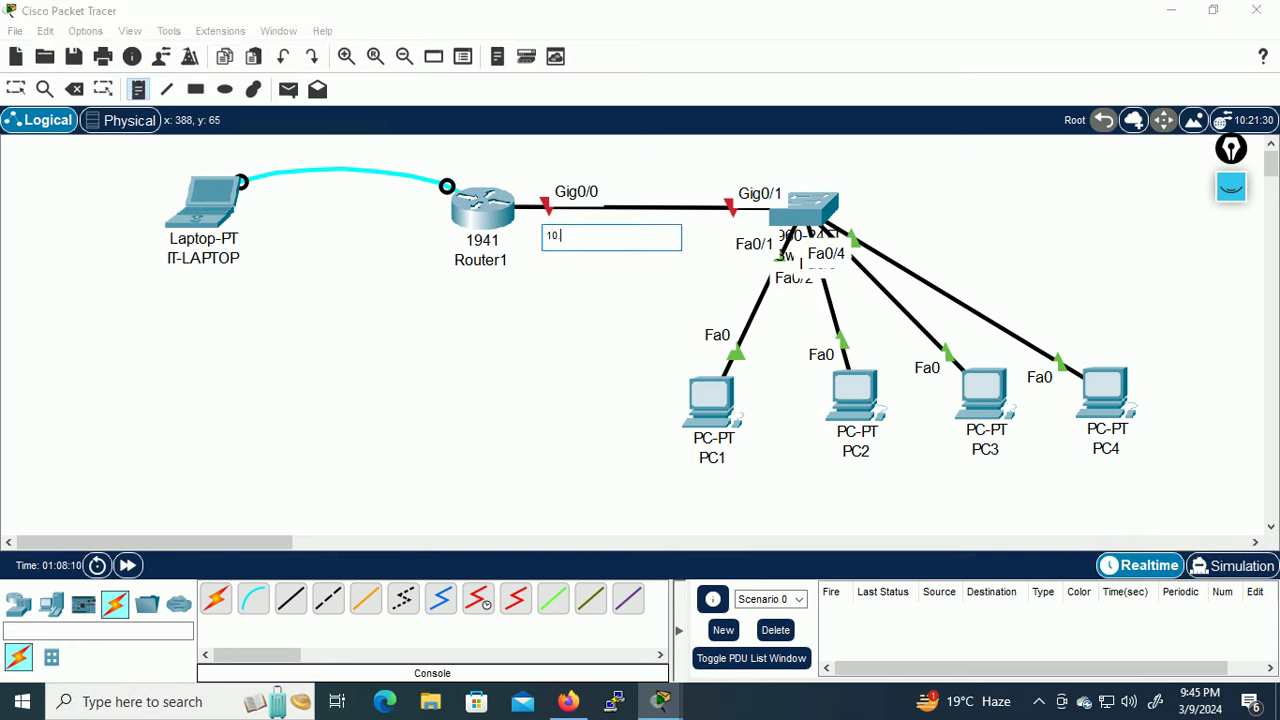
type(".0.0.1")
key("Escape")
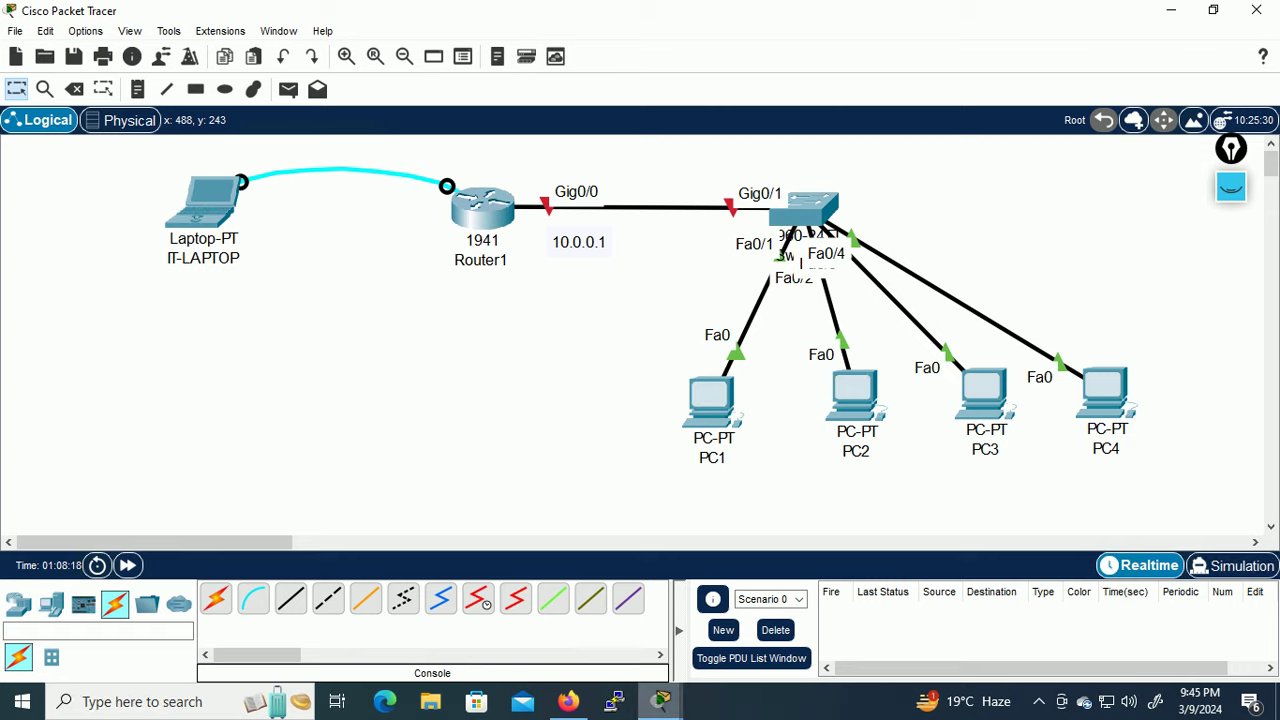
mouse_move(660, 701)
left_click(760, 625)
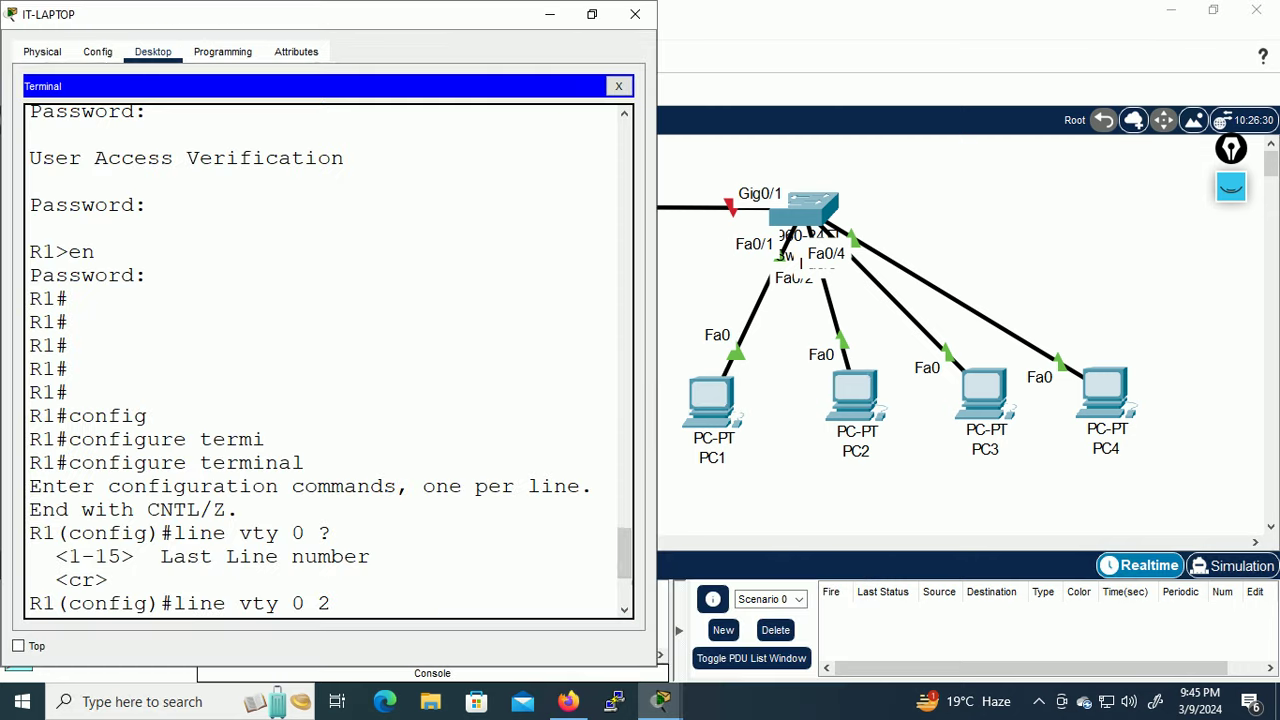
- Switch to Foxit Reader and scroll the CCNA guide to page 86
mouse_move(640, 3)
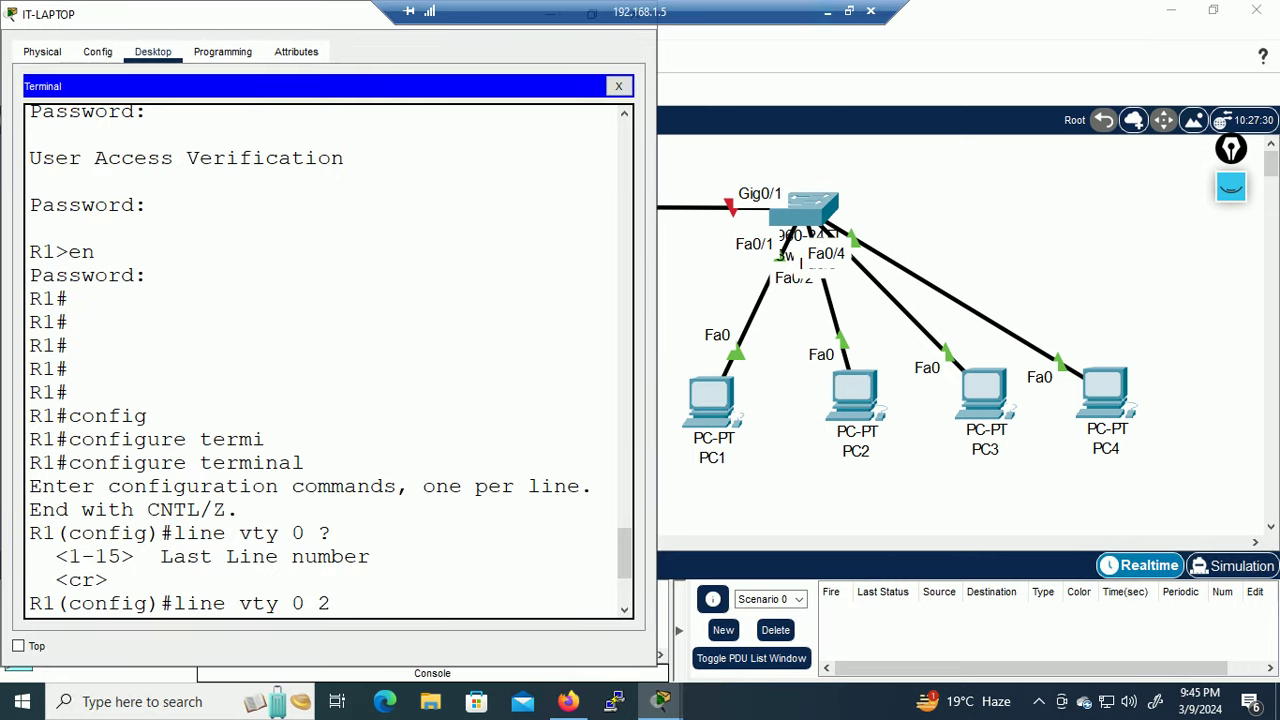
key("alt+Tab")
scroll(652, 409, "down", 10)
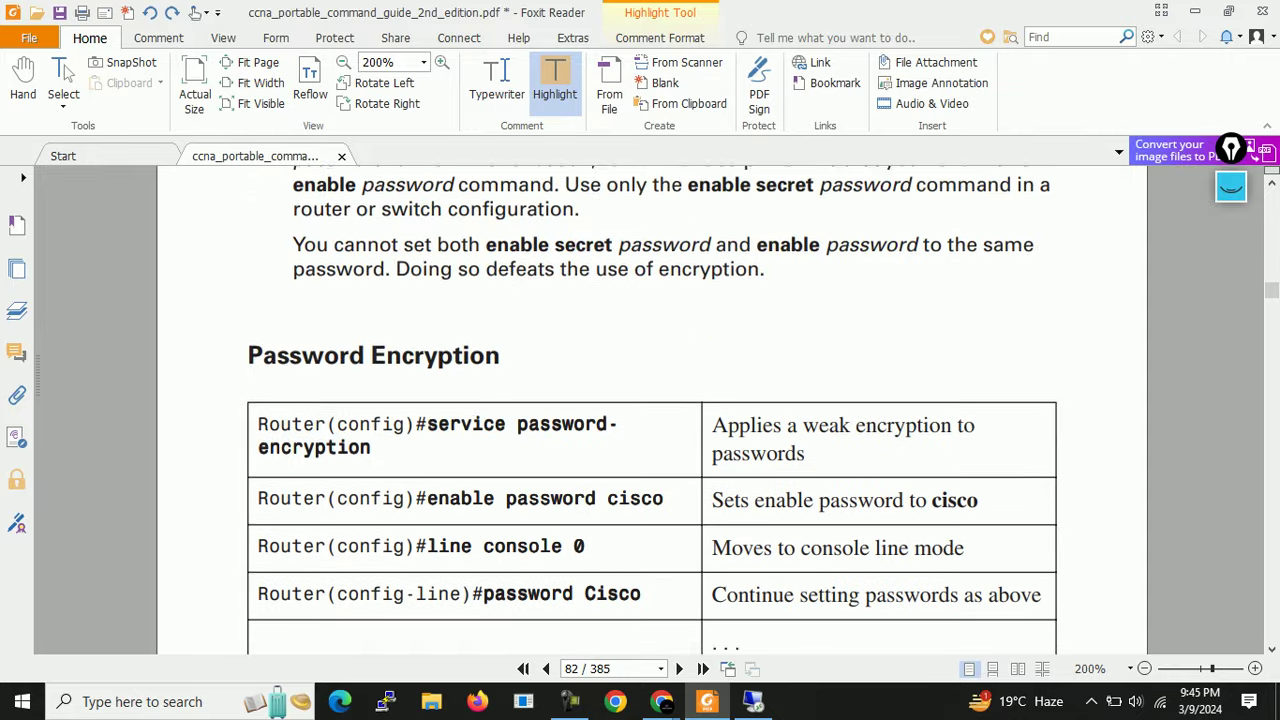
scroll(652, 409, "down", 10)
scroll(652, 409, "down", 10)
scroll(652, 409, "down", 10)
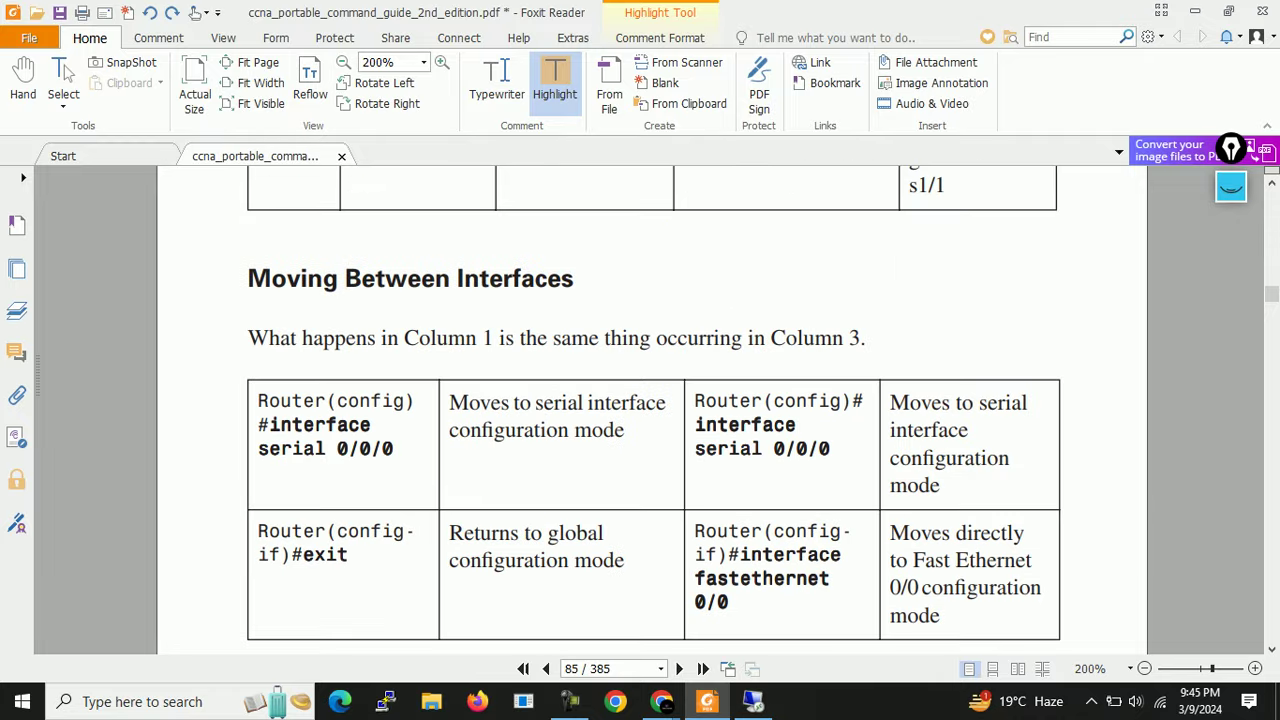
scroll(652, 409, "down", 10)
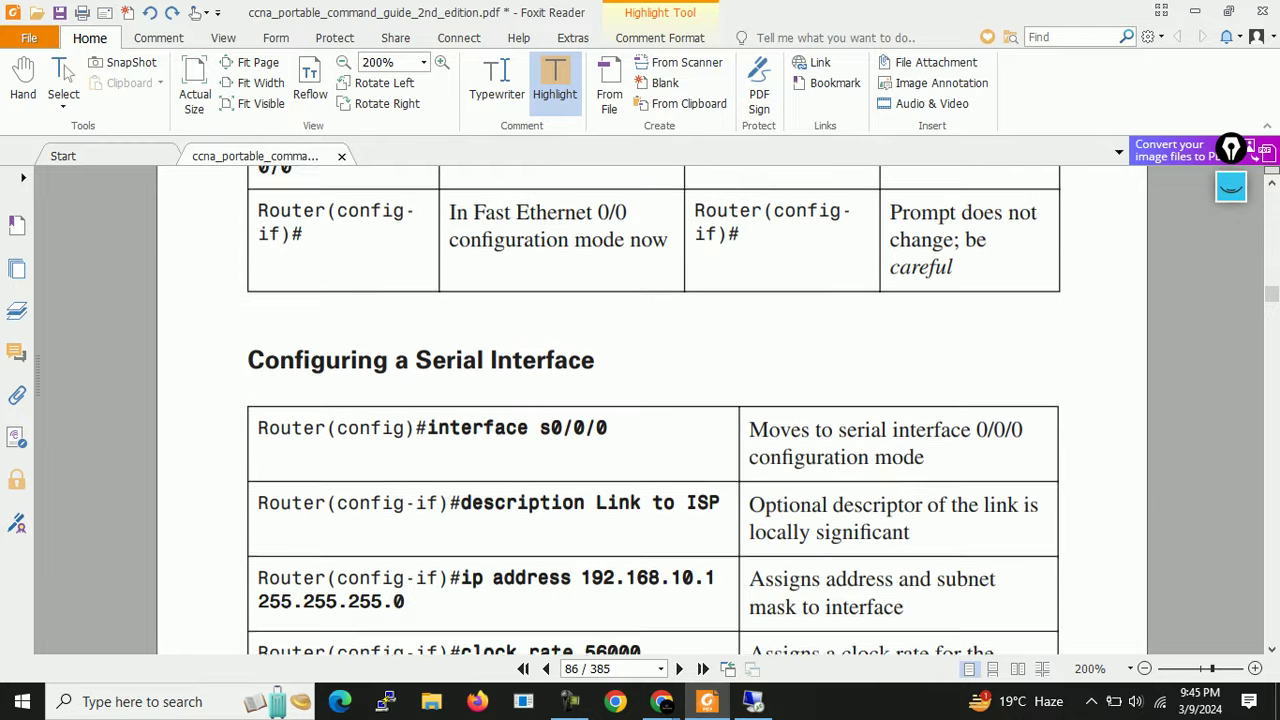
scroll(652, 409, "down", 1)
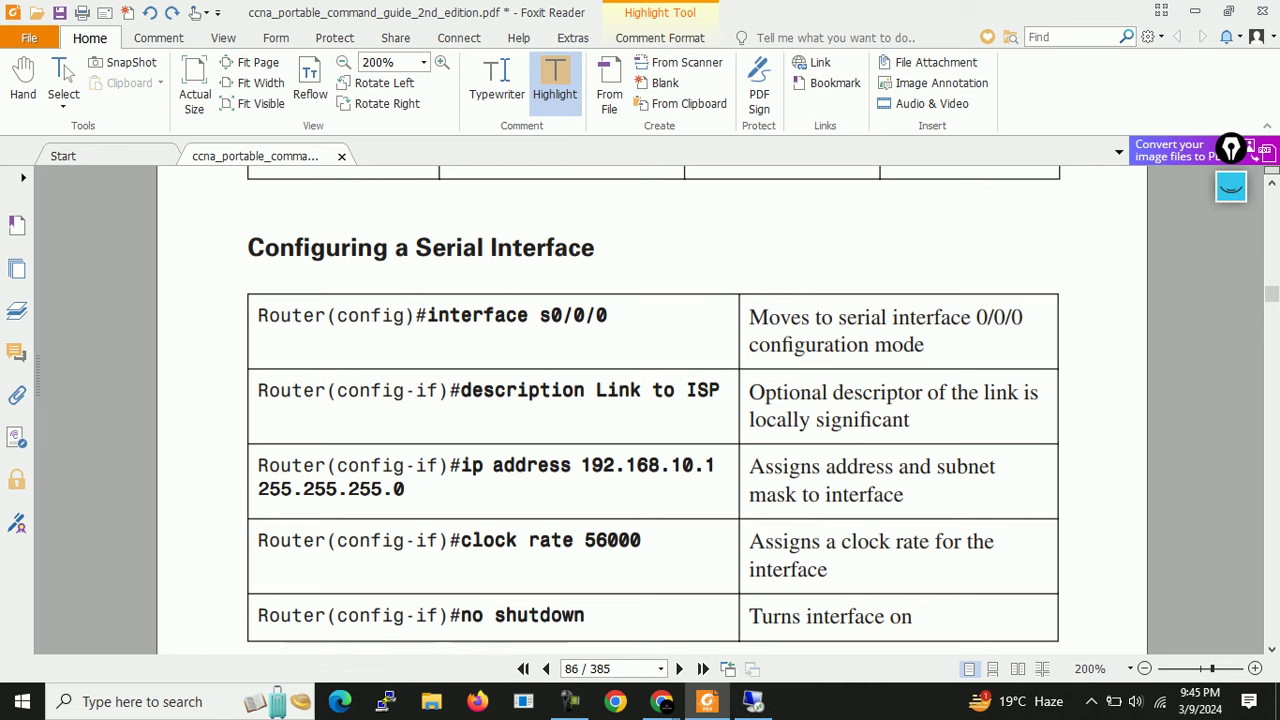
scroll(652, 409, "down", 10)
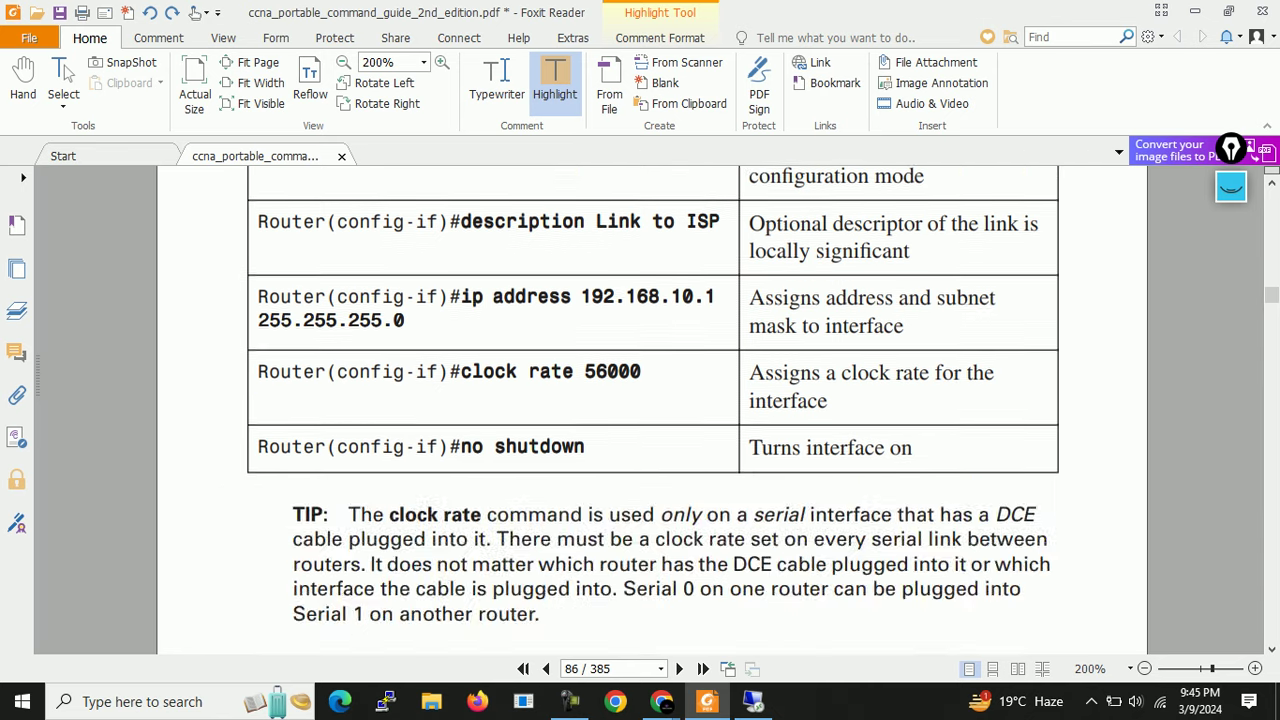
scroll(652, 409, "down", 3)
scroll(652, 409, "up", 3)
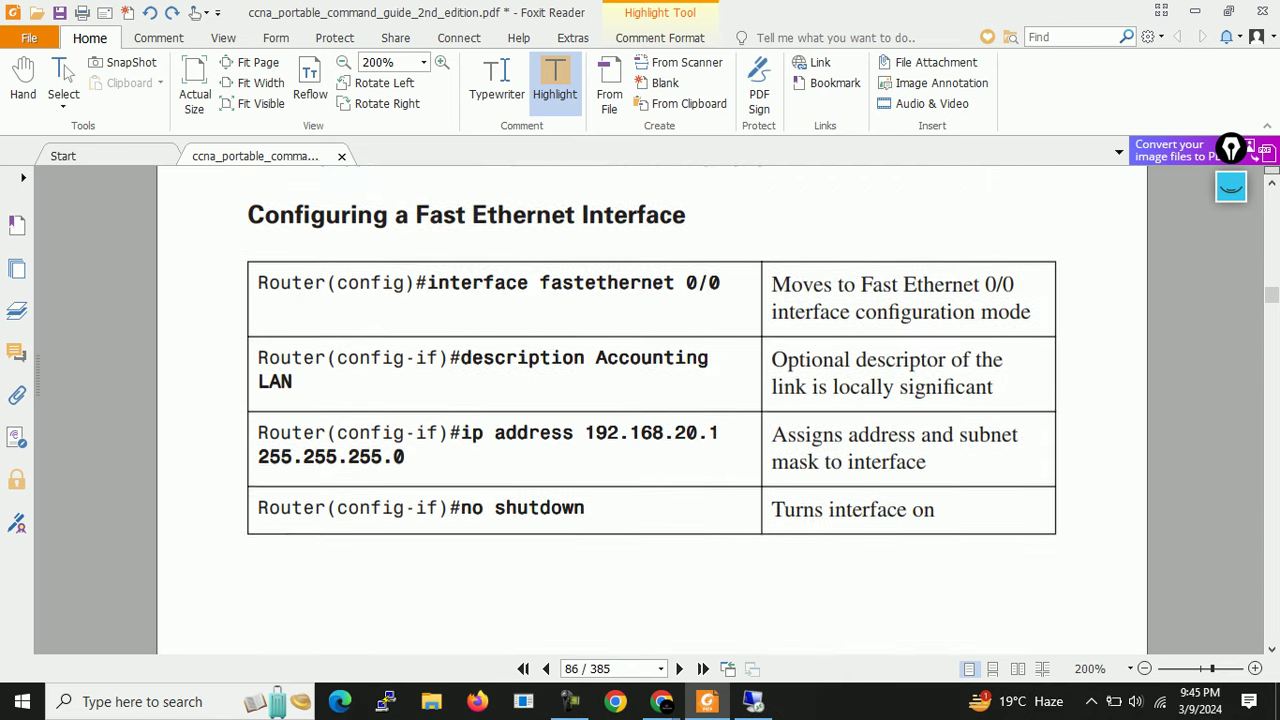
- Highlight the Fast Ethernet Interface heading and the interface fastethernet 0/0 command
left_click_drag(249, 271, 686, 272)
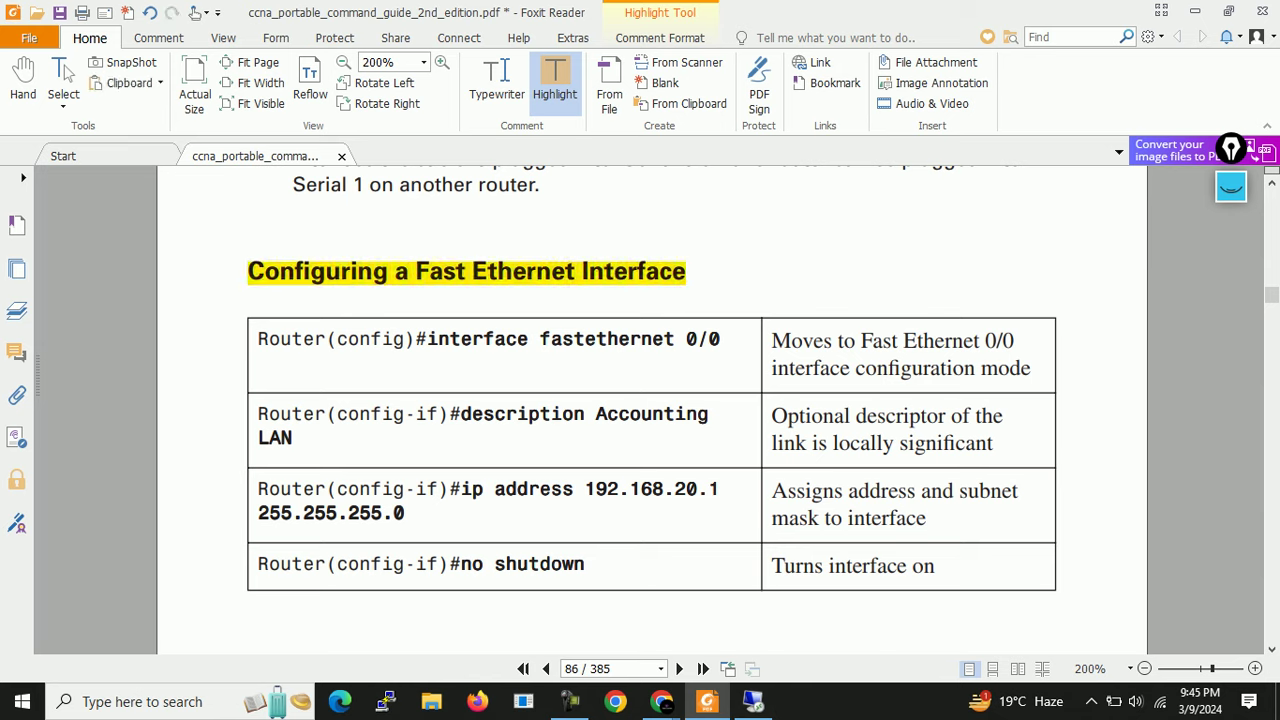
left_click_drag(433, 339, 705, 339)
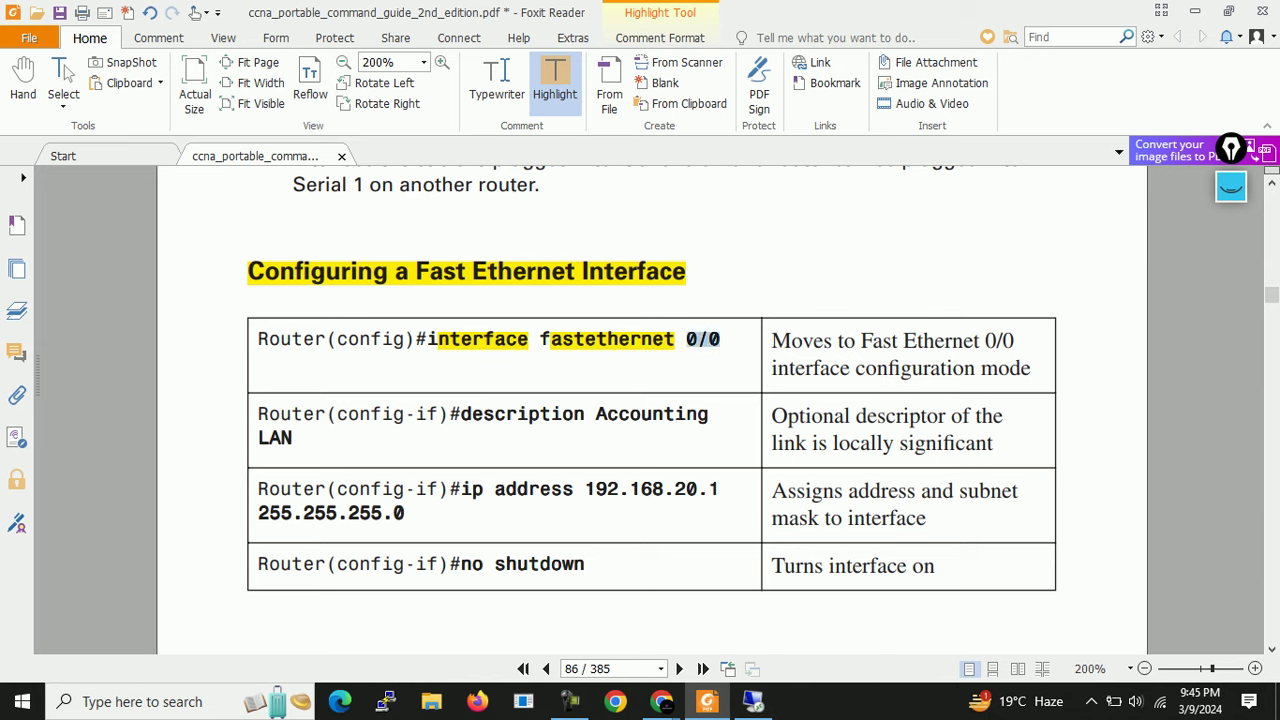
left_click_drag(705, 339, 720, 339)
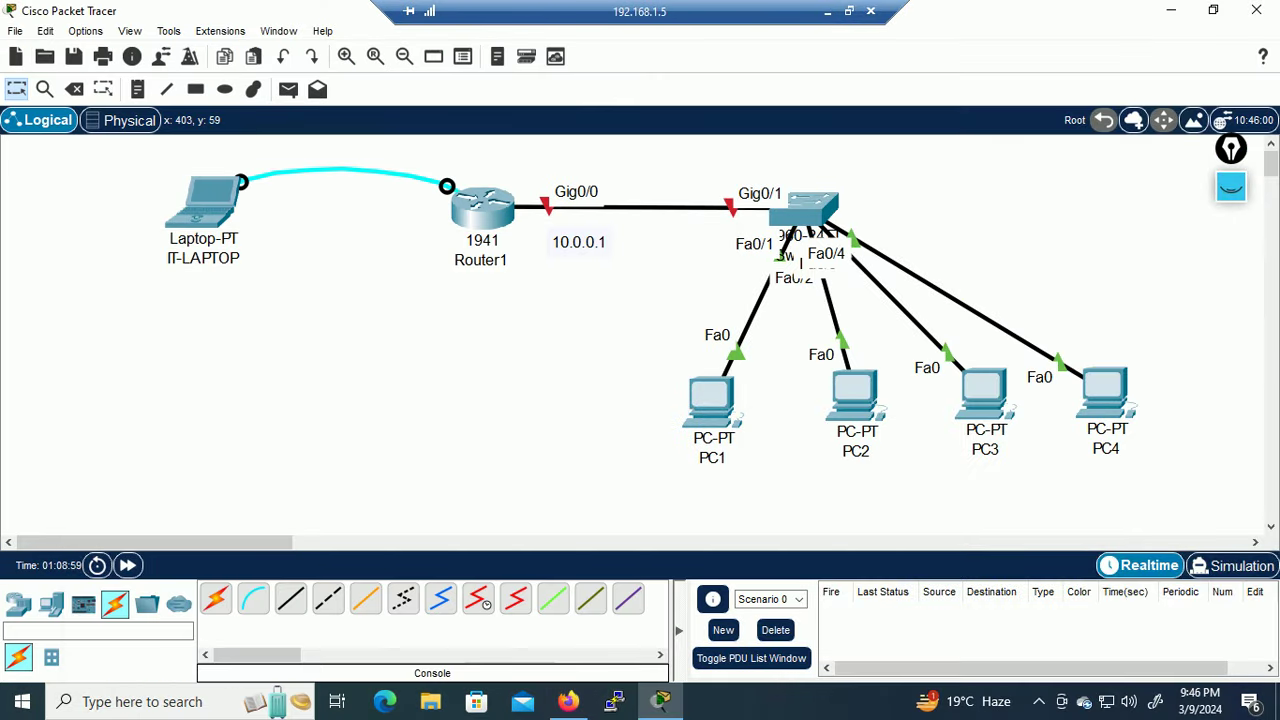
- With the screen pen, ring the serial cable type and handwrite 'channel', clearing each mark
left_click_drag(553, 154, 628, 210)
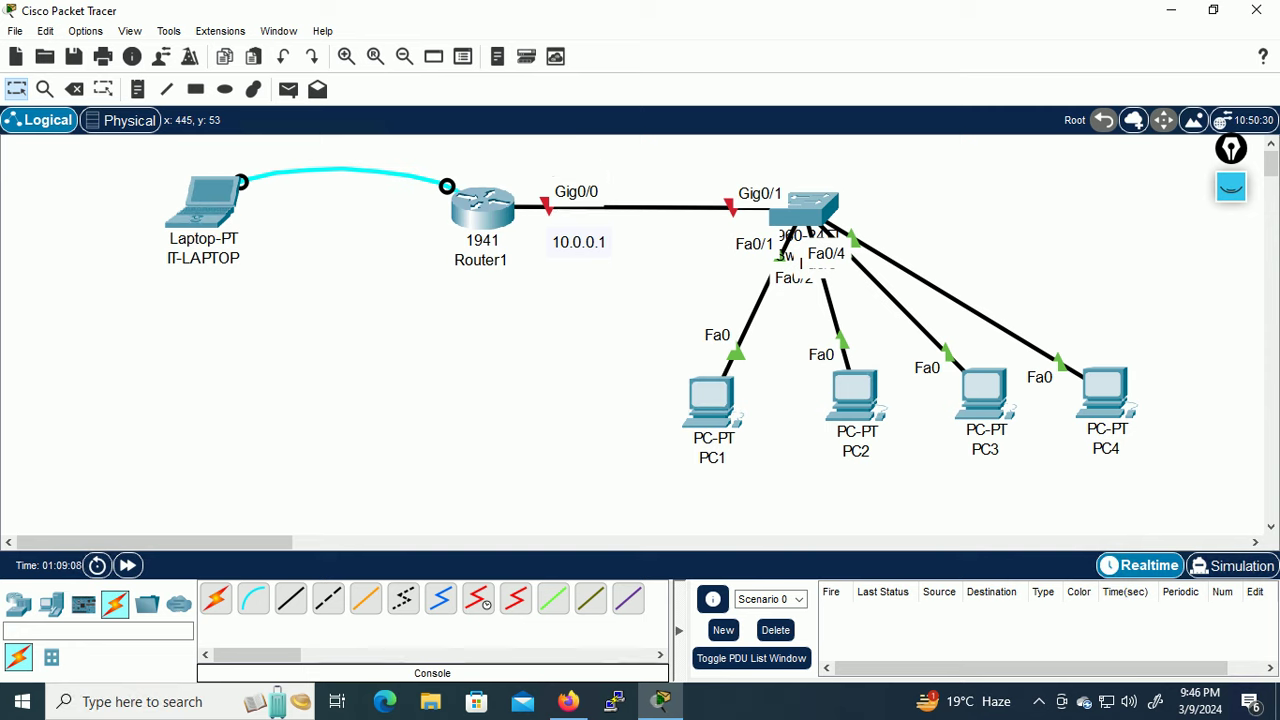
left_click(1231, 187)
left_click_drag(545, 588, 490, 600)
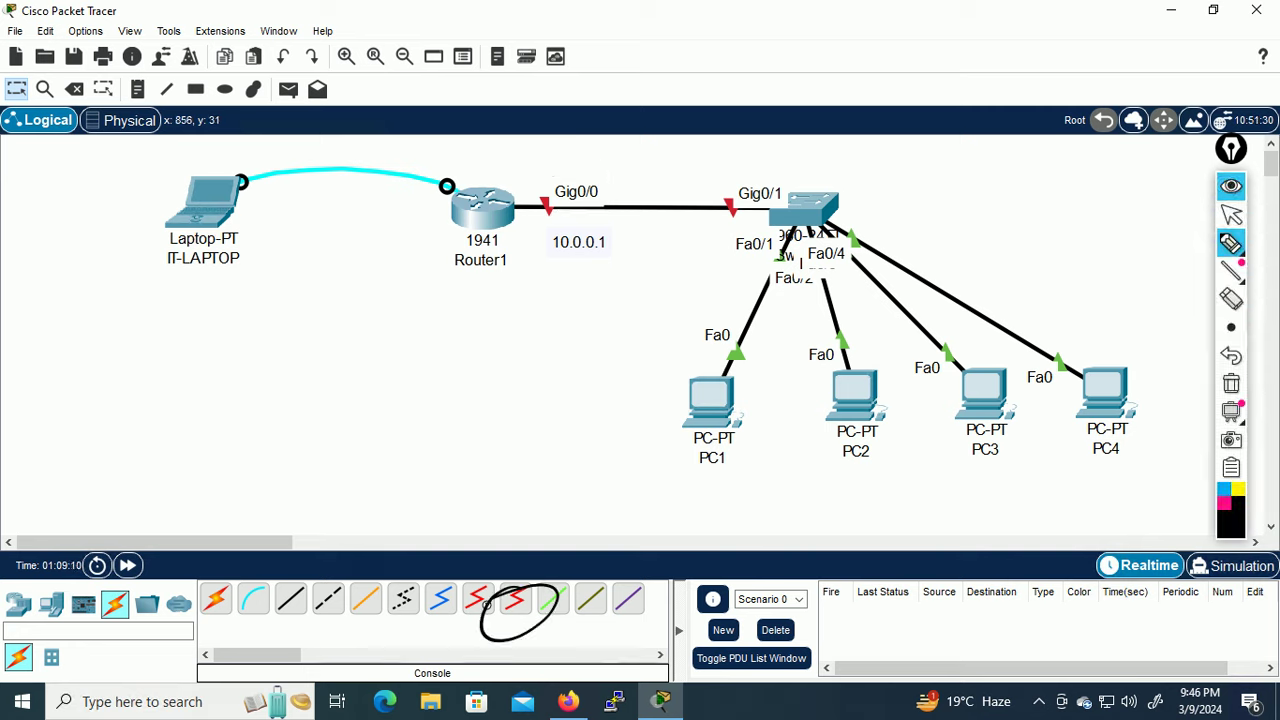
left_click(1231, 383)
left_click_drag(244, 325, 243, 338)
left_click_drag(276, 318, 326, 296)
mouse_move(240, 380)
left_mouse_down()
mouse_move(250, 398)
mouse_move(278, 378)
left_mouse_up()
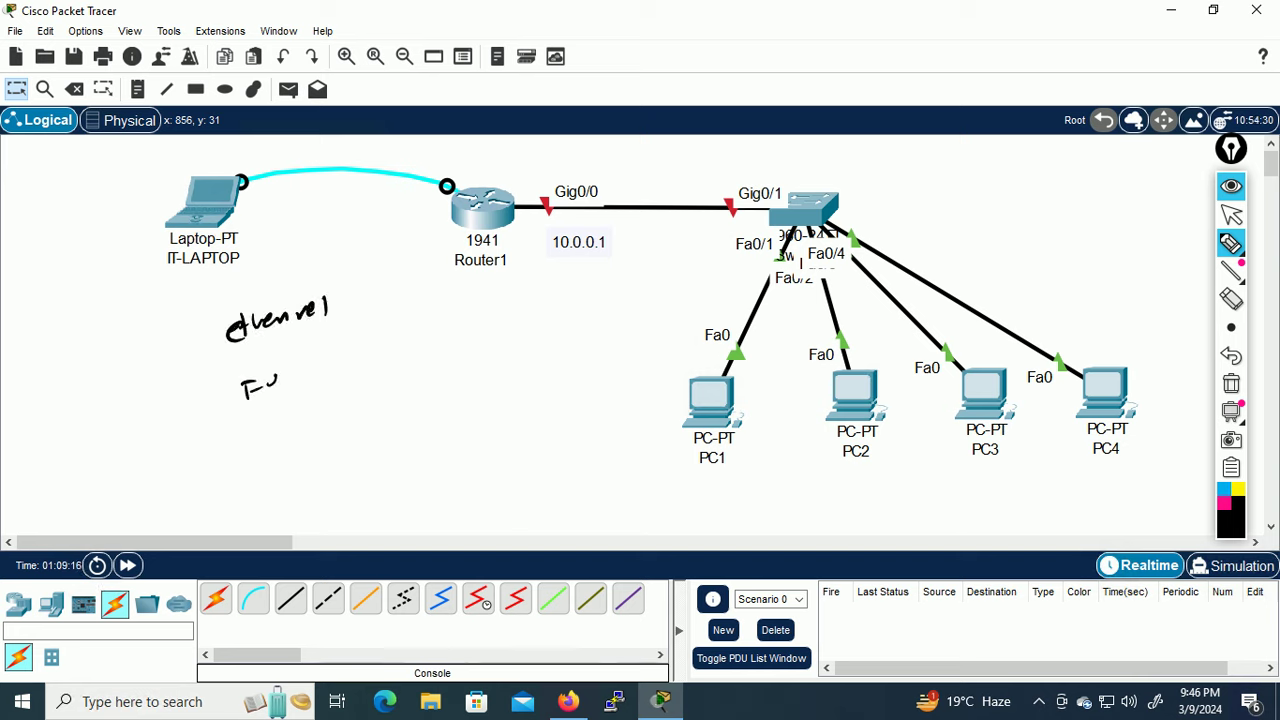
left_click(1231, 383)
- Handwrite 'Ethernet X.' and 'Fast' beside the laptop on the canvas
mouse_move(212, 324)
left_mouse_down()
mouse_move(206, 352)
mouse_move(222, 333)
left_mouse_up()
left_click_drag(210, 350, 224, 348)
mouse_move(234, 322)
left_mouse_down()
mouse_move(235, 344)
mouse_move(240, 328)
left_mouse_up()
mouse_move(244, 318)
left_mouse_down()
mouse_move(256, 336)
mouse_move(280, 320)
left_mouse_up()
left_click_drag(280, 328, 322, 316)
mouse_move(312, 304)
left_mouse_down()
mouse_move(387, 279)
mouse_move(374, 308)
left_mouse_up()
left_click_drag(376, 288, 354, 306)
left_click(389, 282)
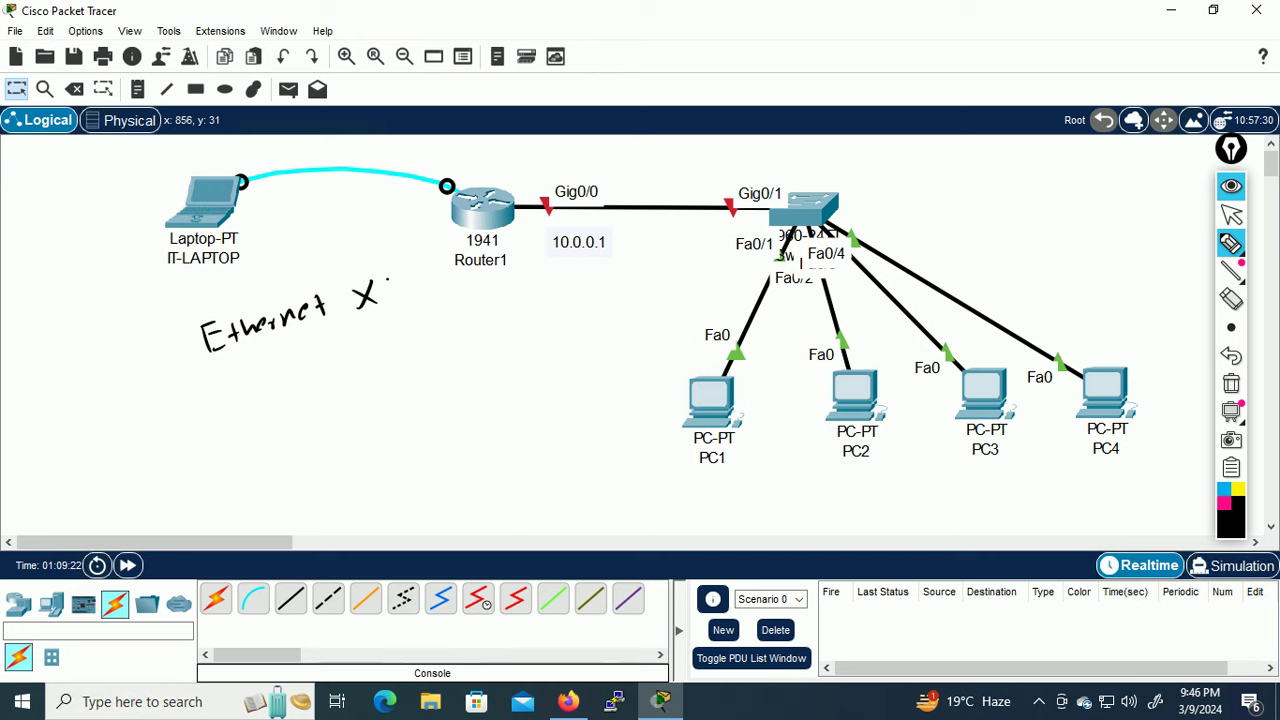
mouse_move(206, 402)
left_mouse_down()
mouse_move(204, 420)
mouse_move(216, 394)
left_mouse_up()
mouse_move(226, 400)
left_mouse_down()
mouse_move(232, 410)
mouse_move(368, 340)
mouse_move(370, 358)
left_mouse_up()
- Handwrite 'gigabit Eth' and add 0/0 after each Ethernet name, circling and marking them
mouse_move(230, 438)
left_mouse_down()
mouse_move(230, 472)
mouse_move(248, 466)
left_mouse_up()
mouse_move(268, 430)
left_mouse_down()
mouse_move(270, 444)
mouse_move(286, 442)
left_mouse_up()
mouse_move(292, 428)
left_mouse_down()
mouse_move(292, 440)
mouse_move(310, 428)
left_mouse_up()
mouse_move(302, 414)
left_mouse_down()
mouse_move(352, 394)
mouse_move(356, 410)
left_mouse_up()
left_click_drag(366, 392, 380, 400)
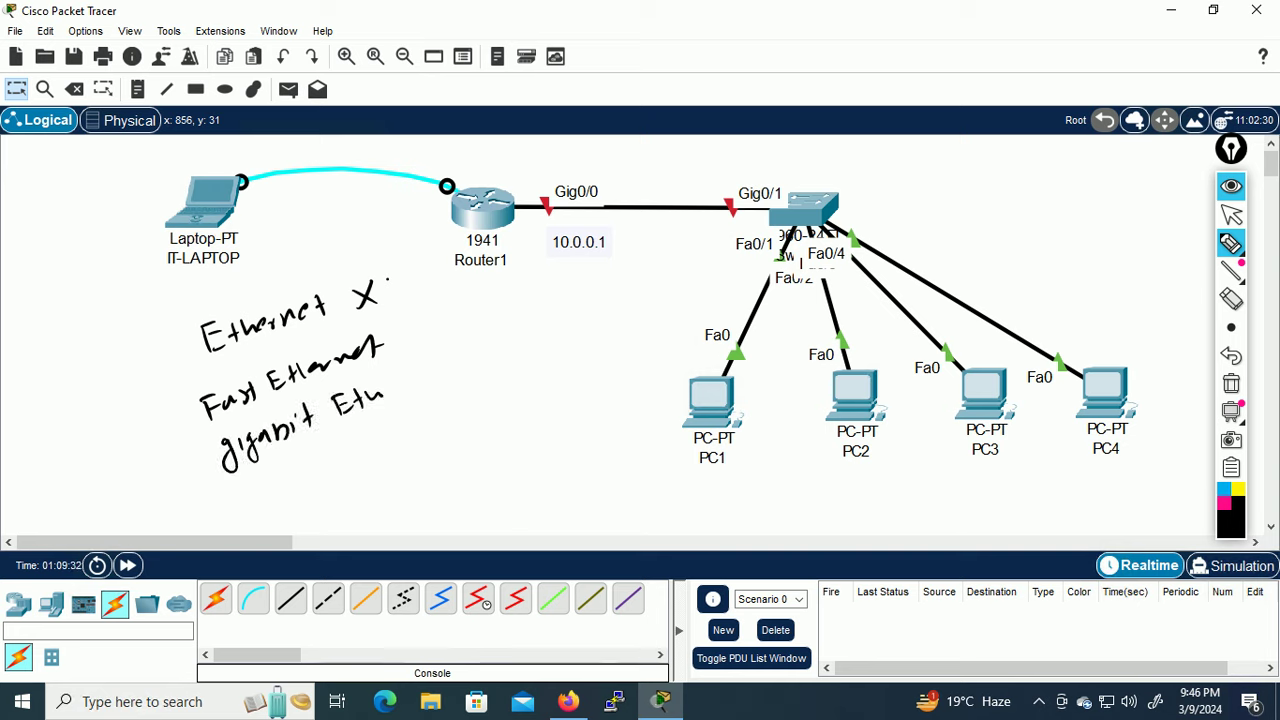
left_click_drag(418, 332, 414, 334)
mouse_move(428, 318)
left_mouse_down()
mouse_move(418, 340)
mouse_move(440, 326)
left_mouse_up()
left_click_drag(418, 376, 420, 390)
left_click_drag(448, 372, 444, 374)
left_click_drag(392, 268, 390, 270)
mouse_move(404, 258)
left_mouse_down()
mouse_move(394, 284)
mouse_move(414, 266)
mouse_move(420, 284)
mouse_move(410, 226)
left_mouse_up()
left_click_drag(263, 276, 262, 306)
left_click_drag(252, 282, 270, 270)
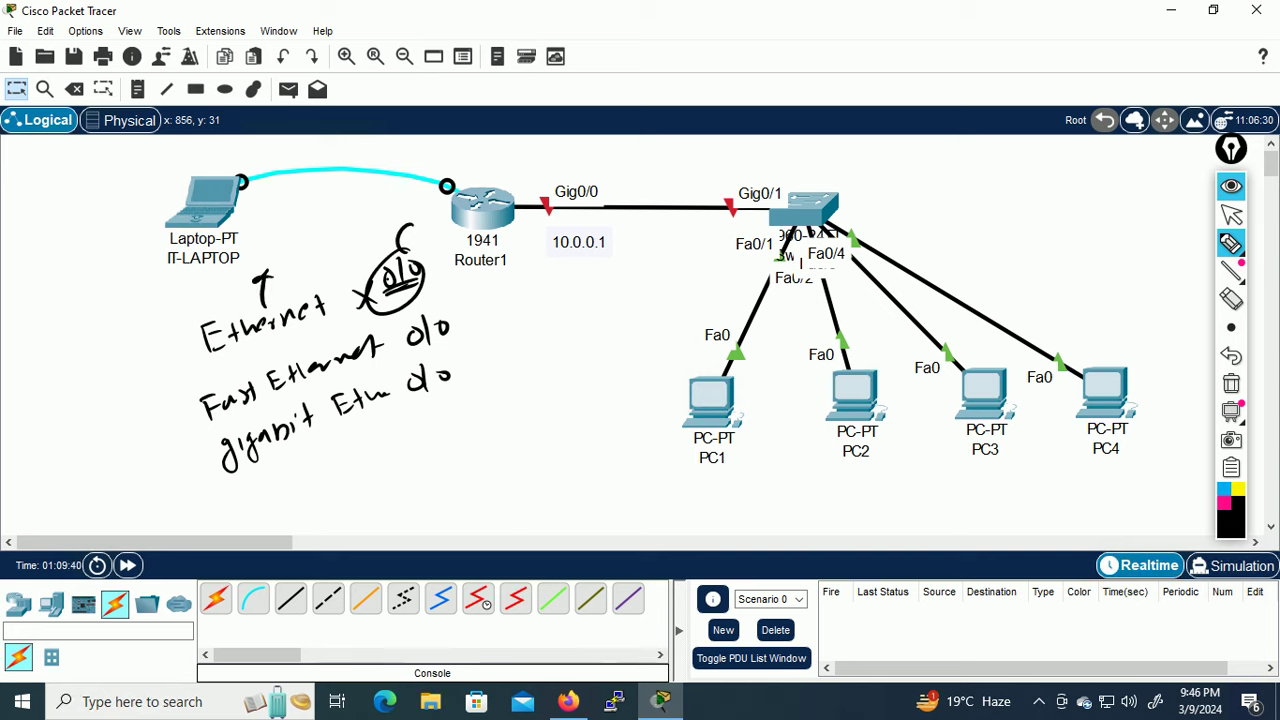
- Handwrite 'Serial S0/0', undo the box and arrow, rewrite as Serial 0/0 and underline it
mouse_move(294, 474)
left_mouse_down()
mouse_move(274, 494)
mouse_move(354, 442)
mouse_move(410, 438)
left_mouse_up()
mouse_move(424, 412)
left_mouse_down()
mouse_move(418, 448)
mouse_move(434, 432)
mouse_move(444, 446)
mouse_move(472, 390)
left_mouse_up()
left_click_drag(382, 410, 392, 458)
left_click_drag(516, 394, 478, 414)
key("ctrl+z")
key("ctrl+z")
key("ctrl+z")
key("ctrl+z")
key("ctrl+z")
key("ctrl+z")
key("ctrl+z")
key("ctrl+z")
key("ctrl+z")
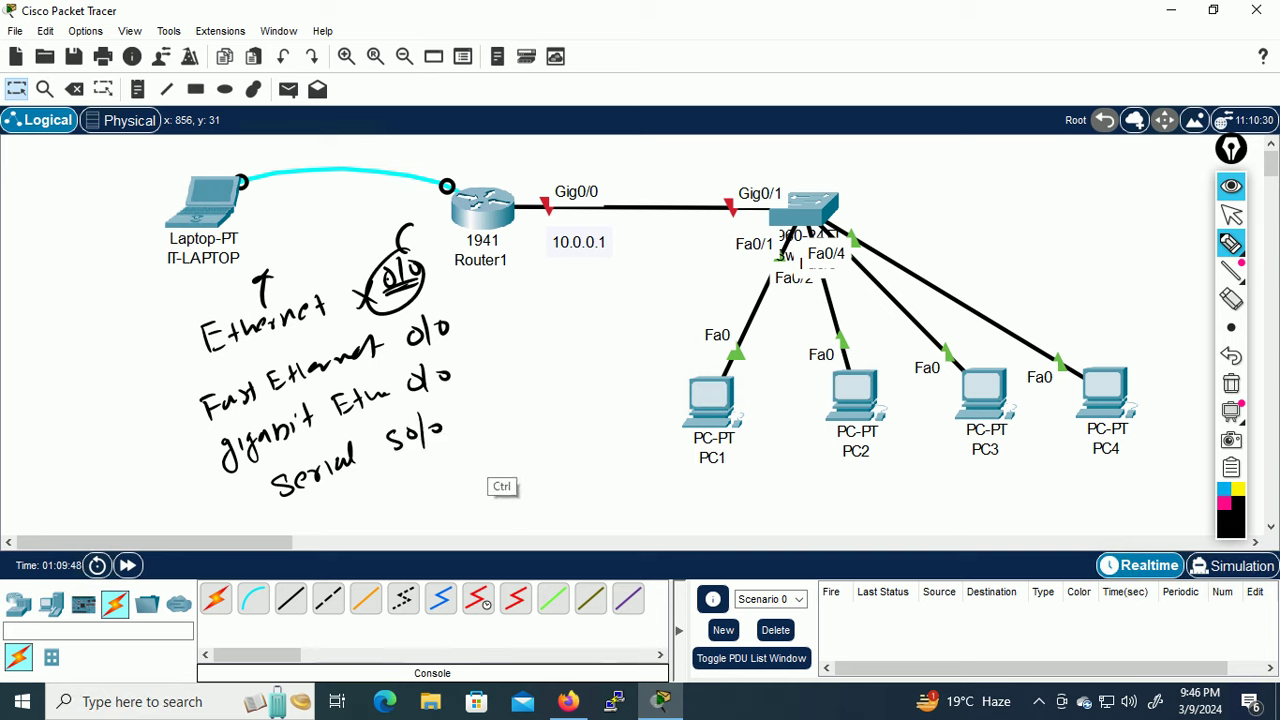
key("ctrl+z")
left_click_drag(340, 456, 372, 460)
left_click_drag(408, 418, 406, 448)
left_click_drag(430, 424, 428, 426)
mouse_move(276, 514)
left_mouse_down()
mouse_move(372, 466)
mouse_move(322, 518)
mouse_move(312, 504)
left_mouse_up()
mouse_move(312, 440)
left_mouse_down()
mouse_move(312, 518)
mouse_move(350, 444)
left_mouse_up()
mouse_move(494, 450)
left_mouse_down()
mouse_move(484, 480)
mouse_move(520, 450)
mouse_move(534, 458)
left_mouse_up()
- Annotate the abbreviations gi0/0 beside gigabit and F0/0 beside Fast
left_click_drag(198, 486, 286, 444)
left_click_drag(510, 360, 516, 392)
left_click_drag(520, 362, 524, 390)
left_click_drag(547, 338, 543, 370)
left_click_drag(562, 347, 556, 356)
left_click_drag(190, 422, 226, 406)
mouse_move(534, 297)
left_mouse_down()
mouse_move(532, 322)
mouse_move(547, 293)
mouse_move(564, 292)
mouse_move(569, 314)
left_mouse_up()
left_click_drag(590, 286, 592, 290)
left_click_drag(526, 328, 598, 302)
- Erase all ink, circle the Gig0/0 label, clear it and hide the annotation pen
left_click(1231, 383)
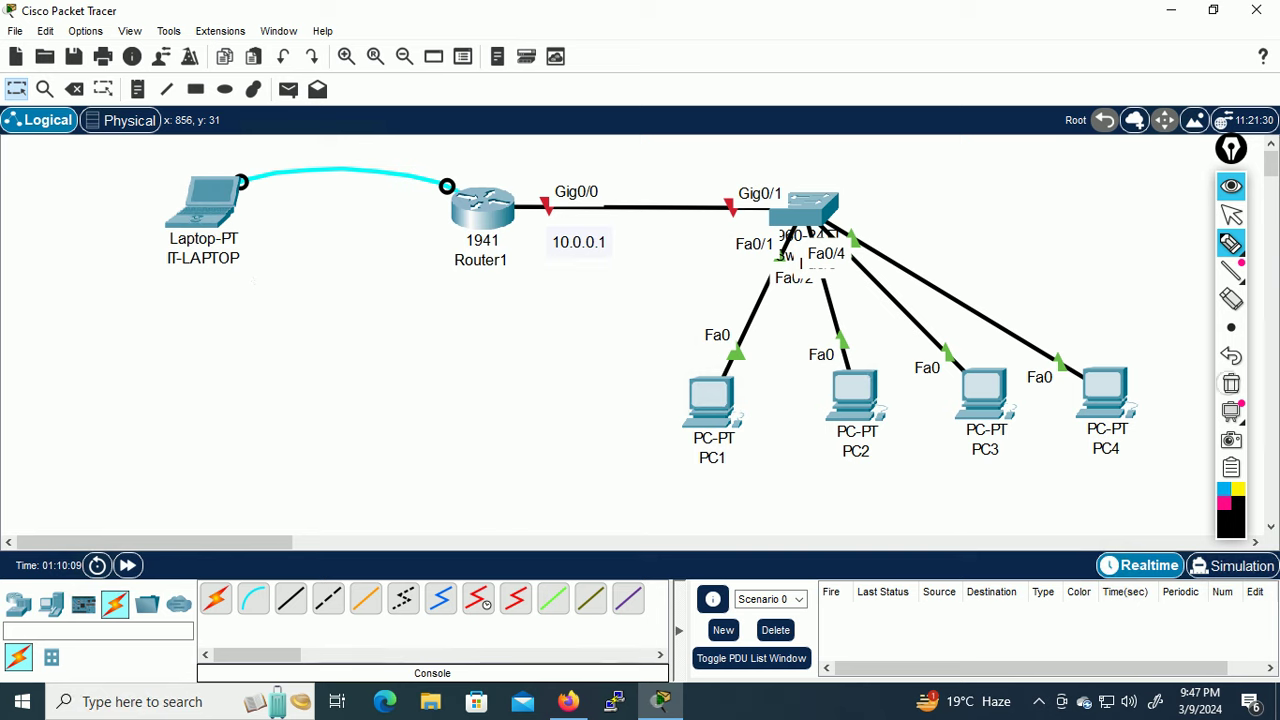
left_click_drag(562, 172, 590, 178)
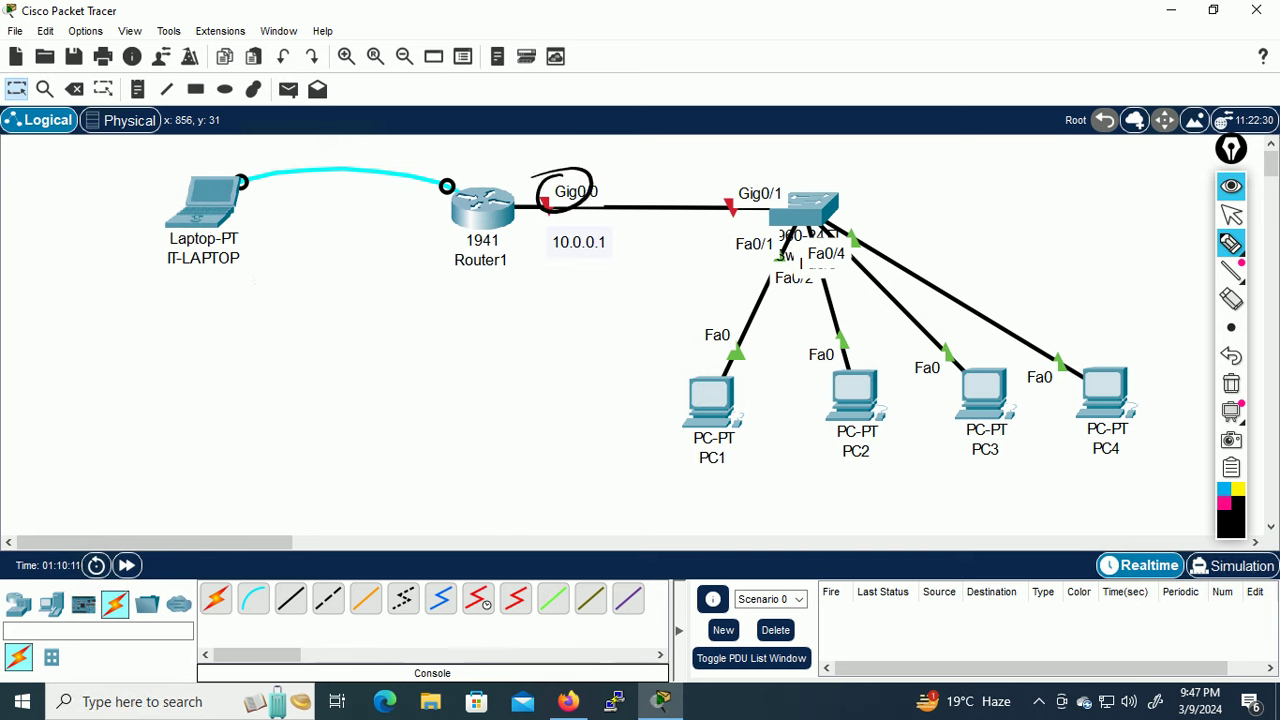
left_click(1231, 383)
left_click_drag(630, 180, 604, 177)
left_click(1231, 356)
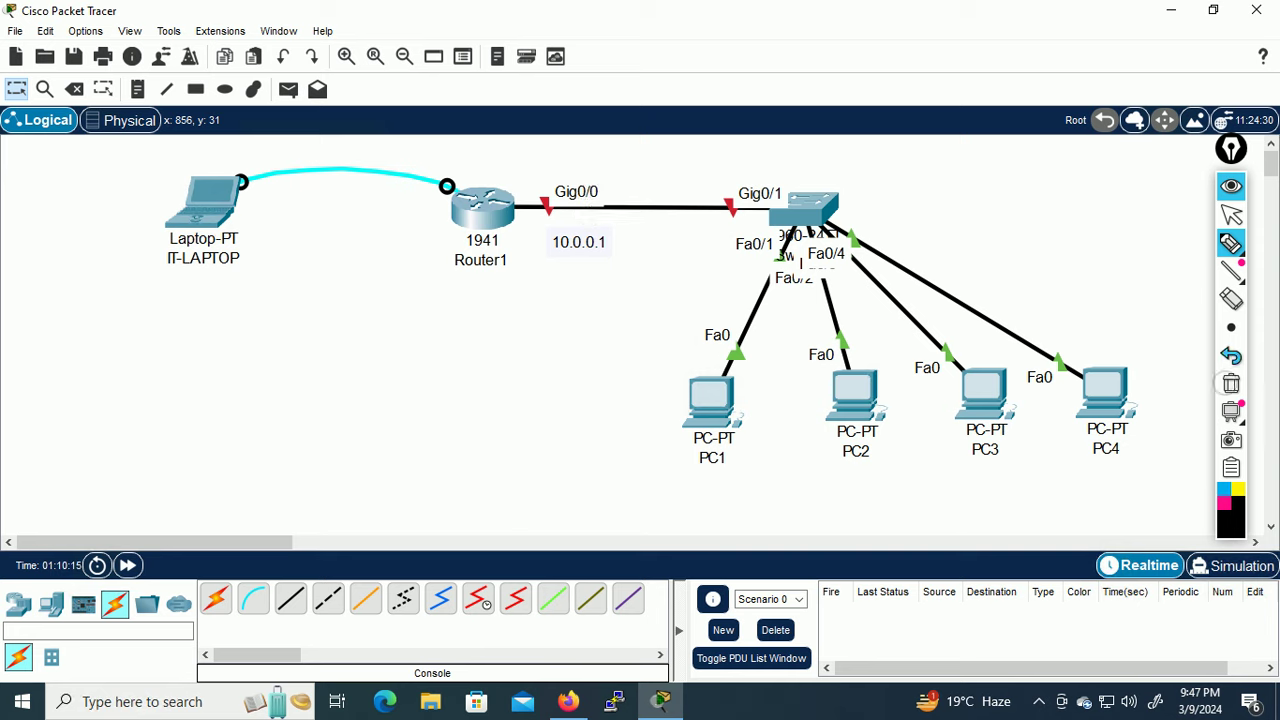
left_click(1231, 185)
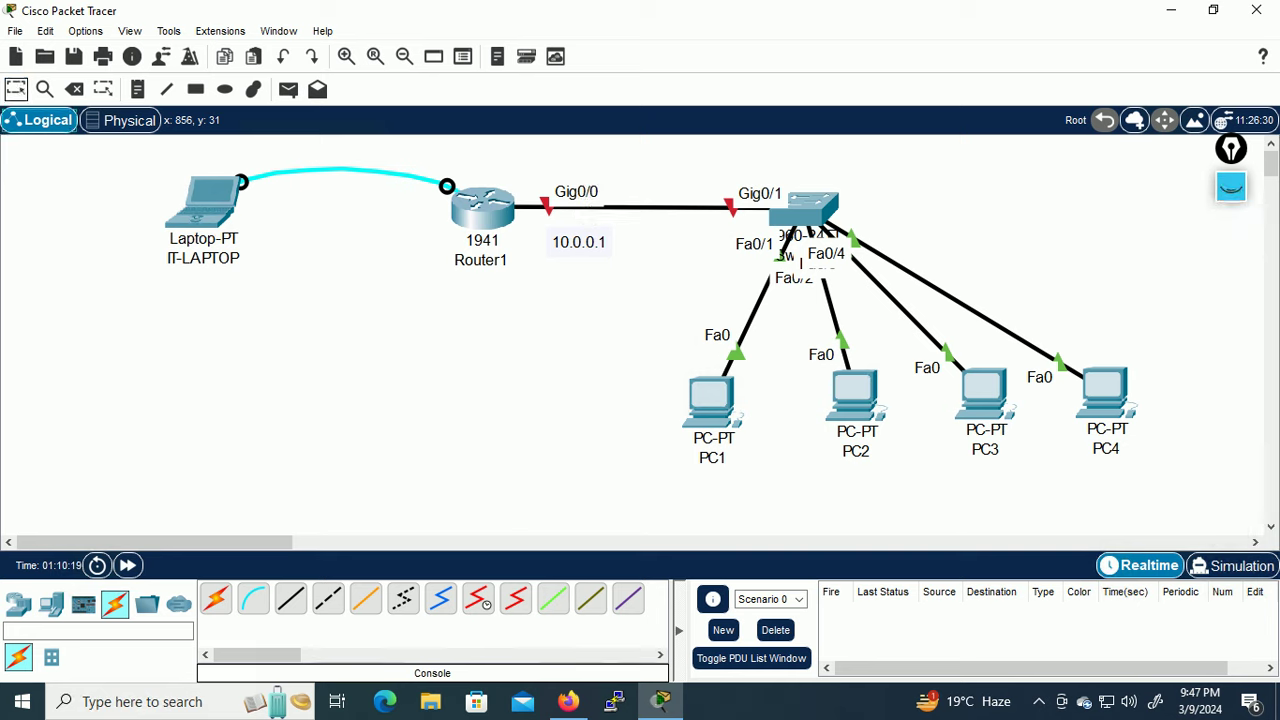
- Open IT-LAPTOP's terminal connection to R1 with default settings, maximized
left_click(205, 200)
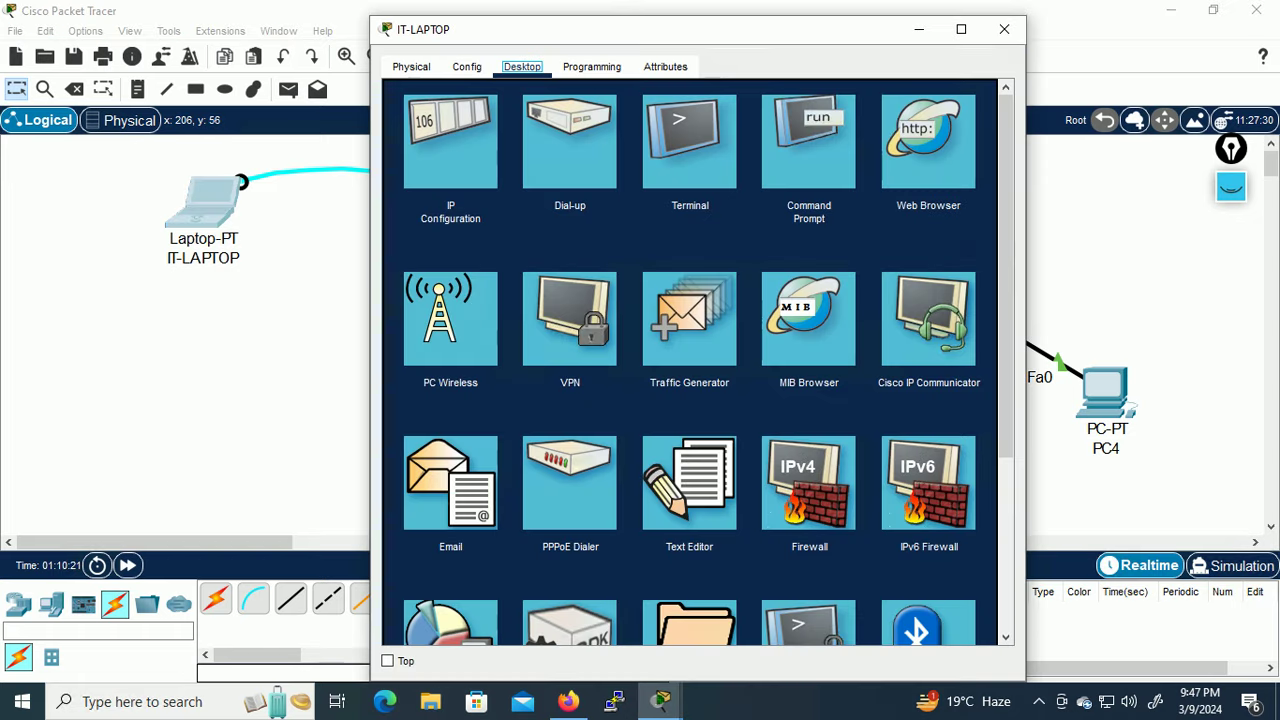
left_click(689, 140)
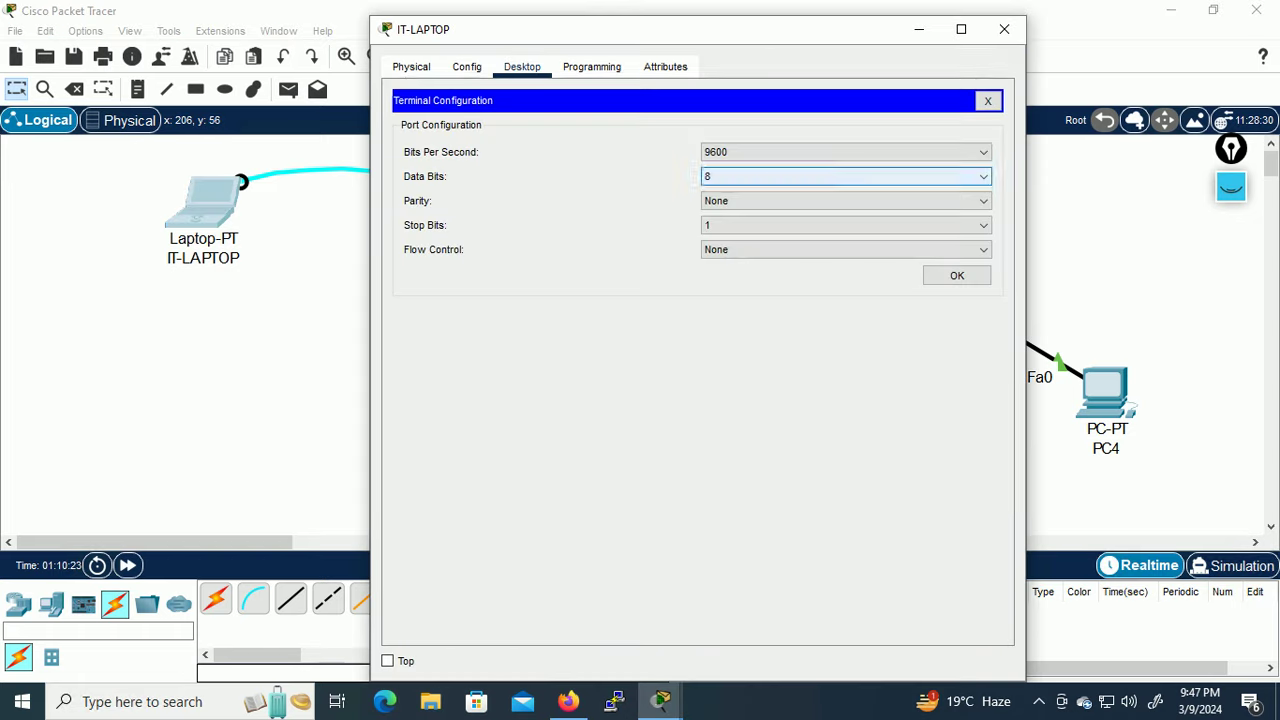
left_click(957, 275)
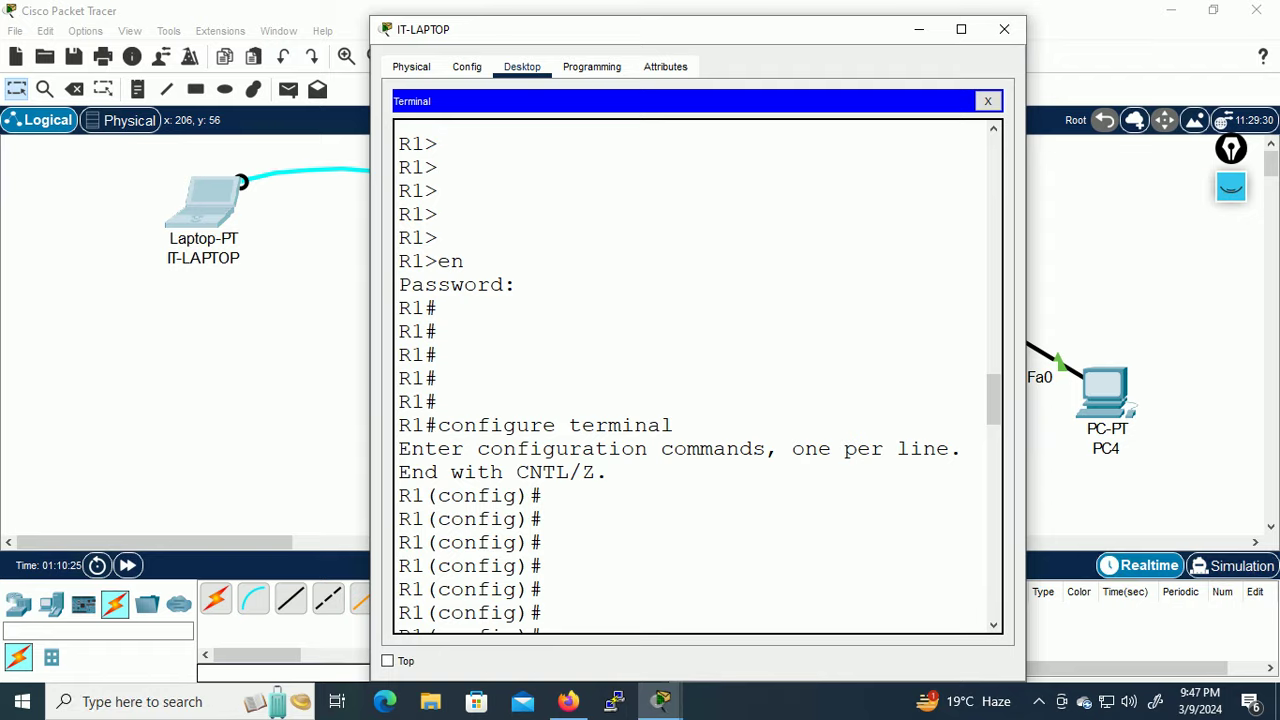
left_click(960, 29)
scroll(640, 360, "down", 10)
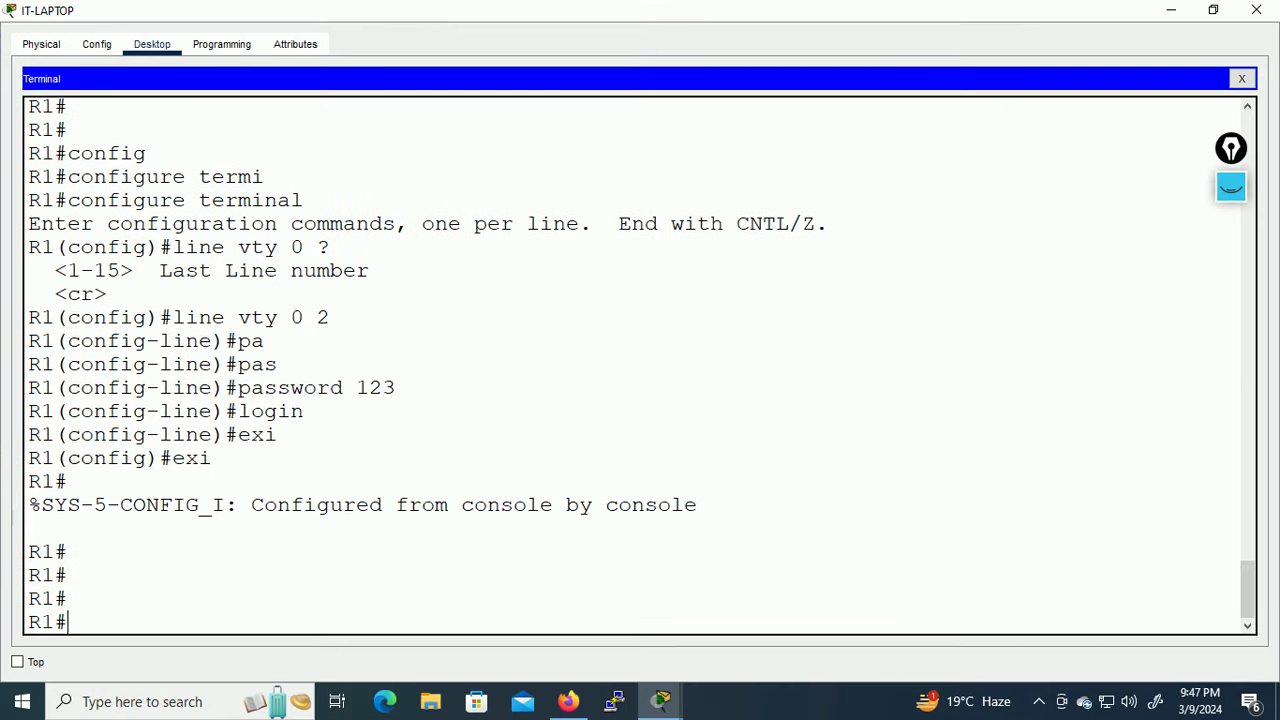
- Enter 'configure terminal' and then 'interface g0/0' on R1
key("Return")
key("Return")
type("configure terminal")
key("Return")
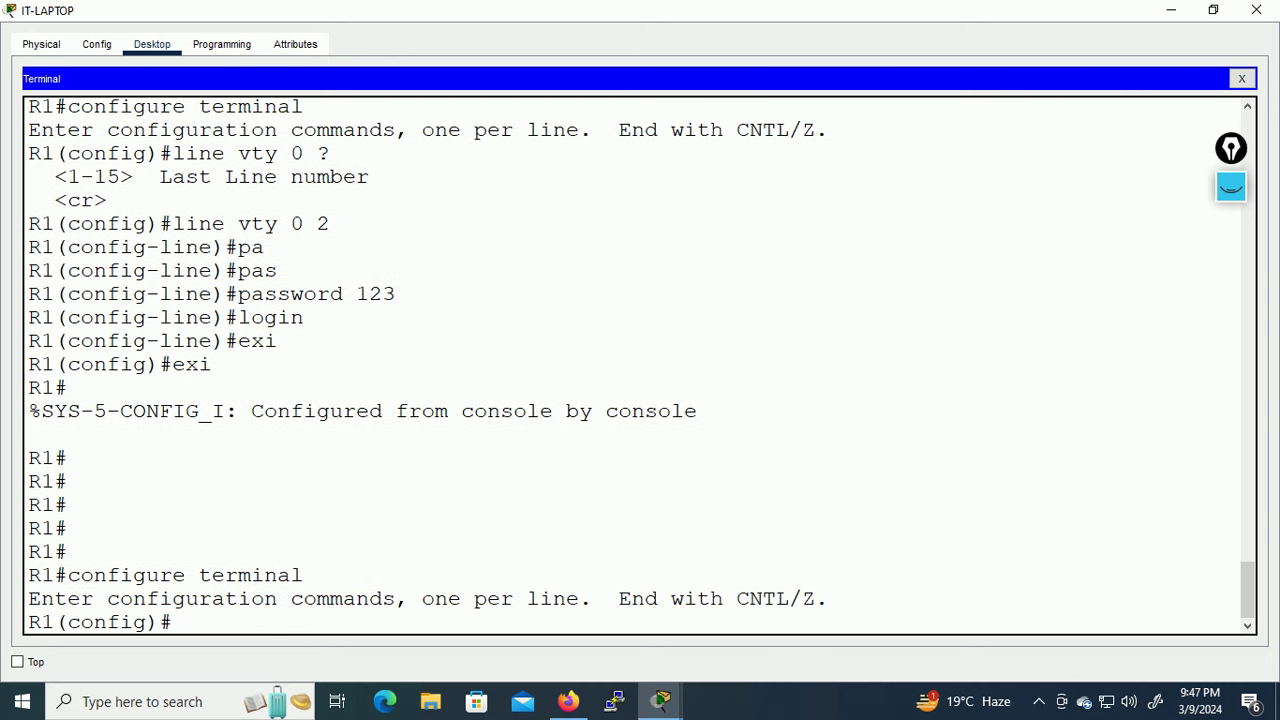
type("interface g0/0")
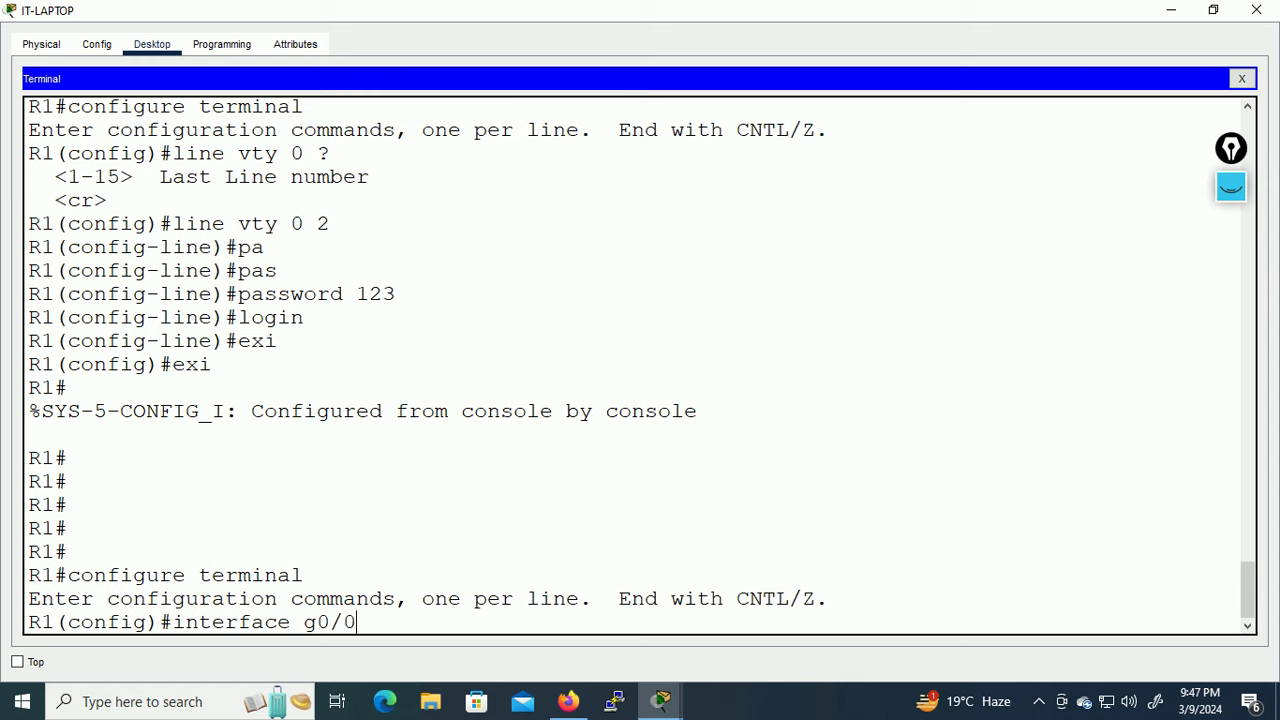
key("ctrl+Left")
key("Left")
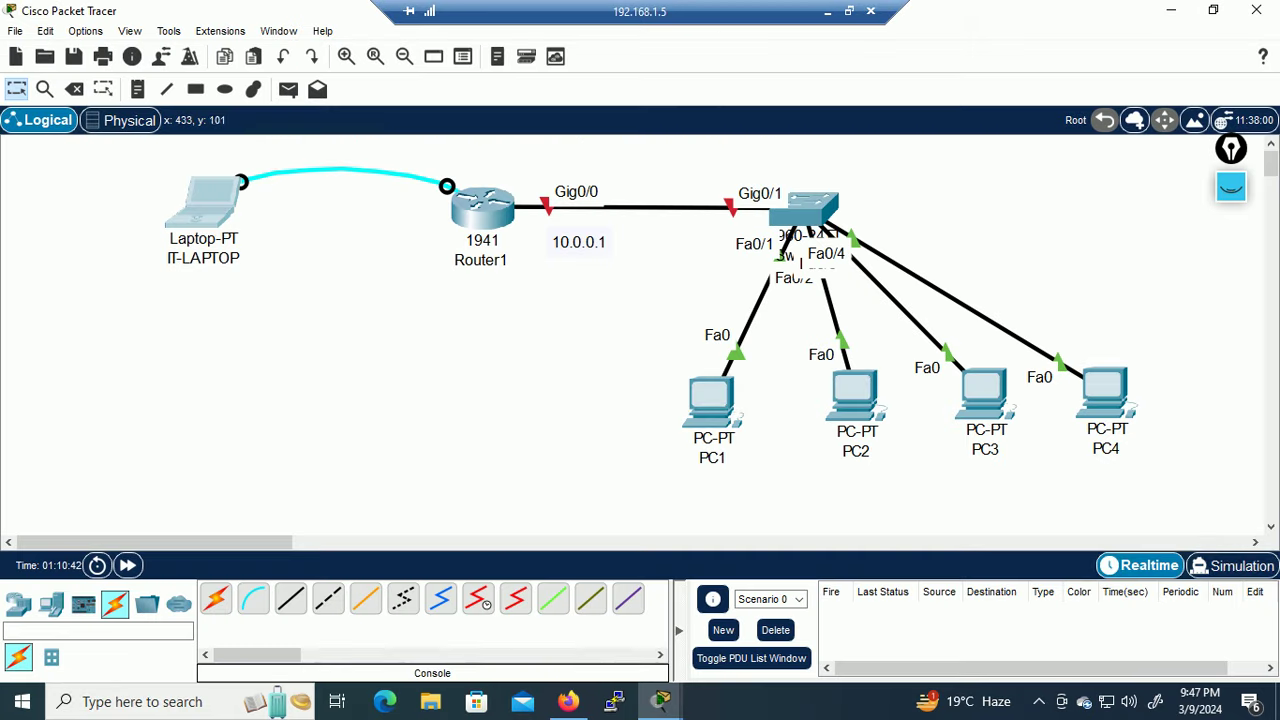
- Bring the full-screen terminal back and mark 'if' in the R1(config-if)# prompt
left_click(1171, 10)
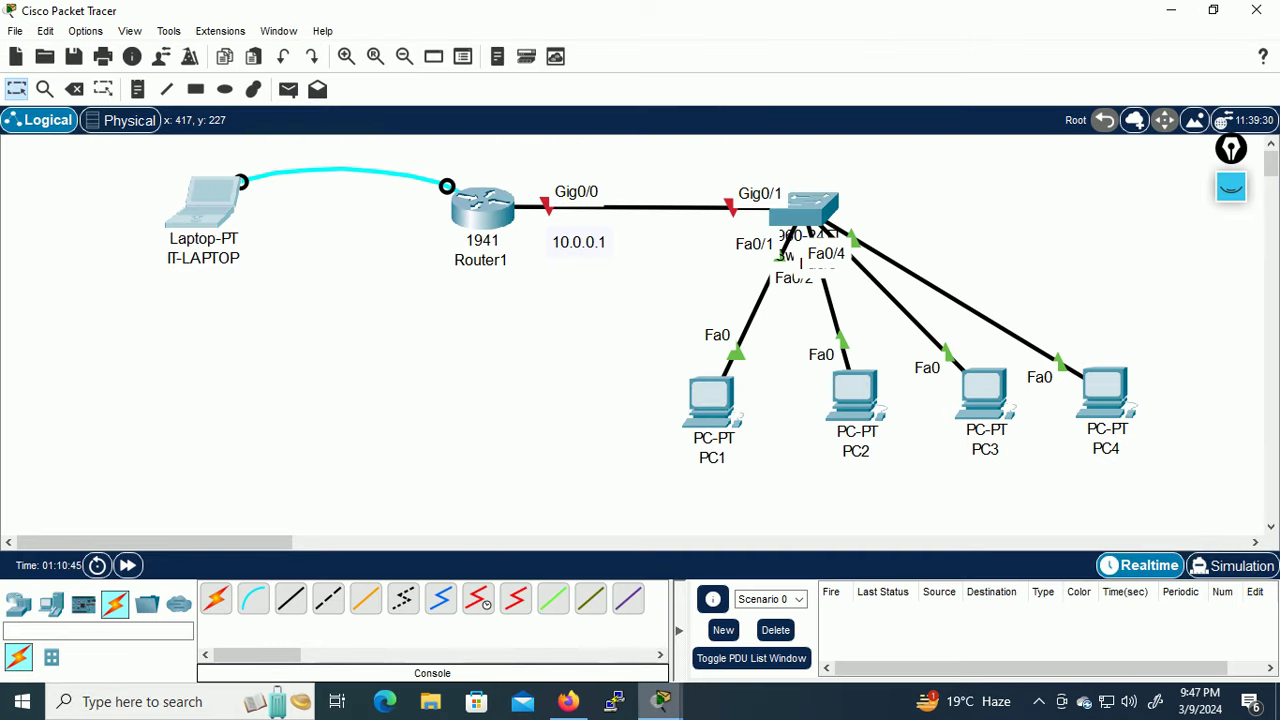
mouse_move(660, 700)
left_click(760, 625)
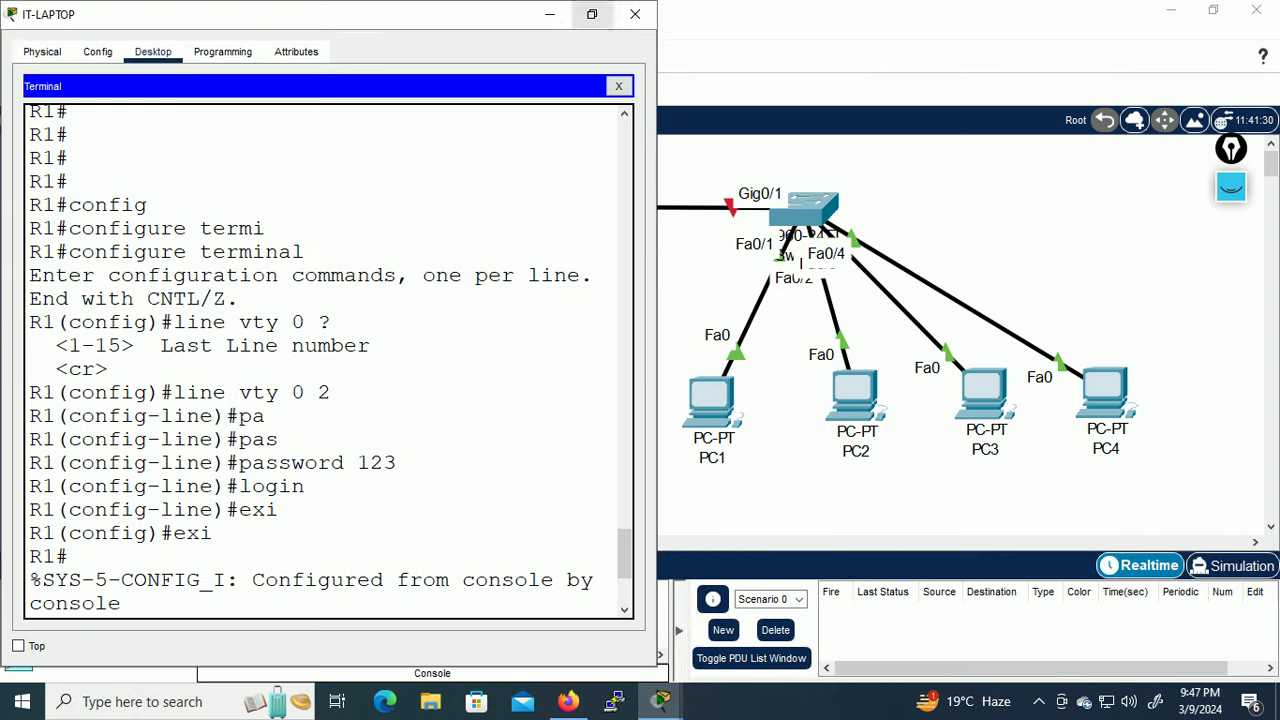
left_click(592, 14)
left_click(961, 29)
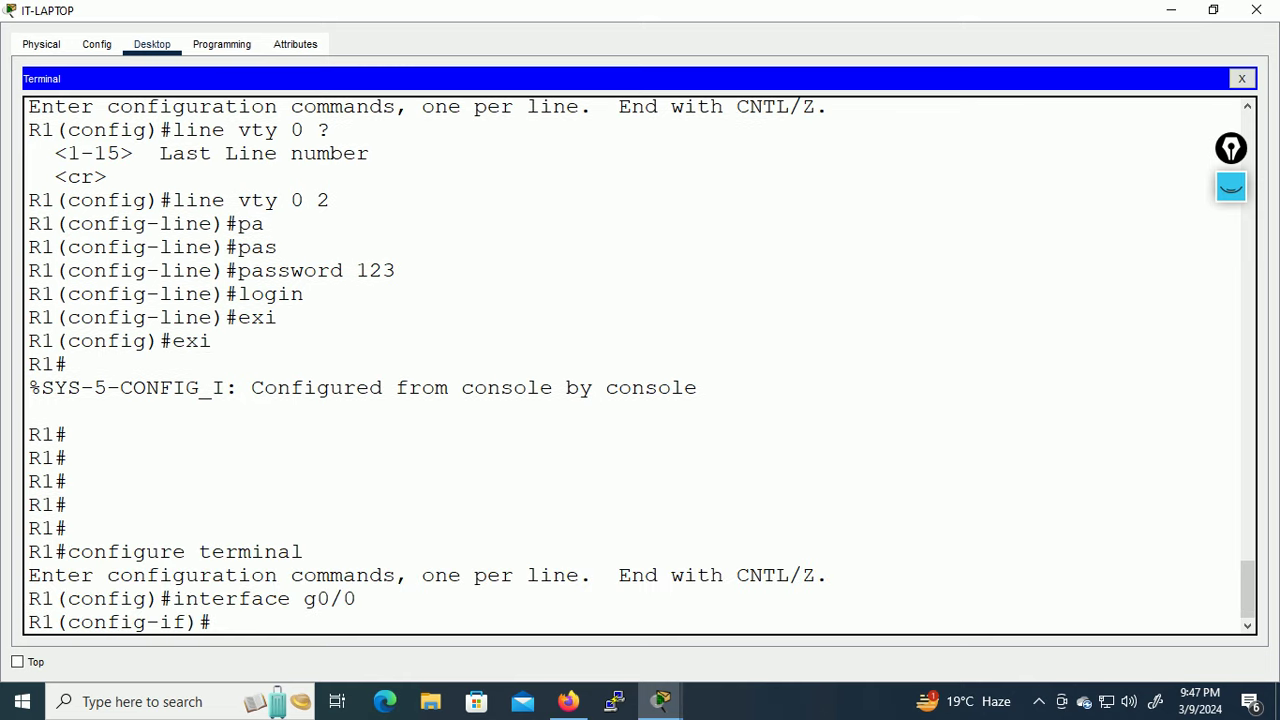
double_click(172, 622)
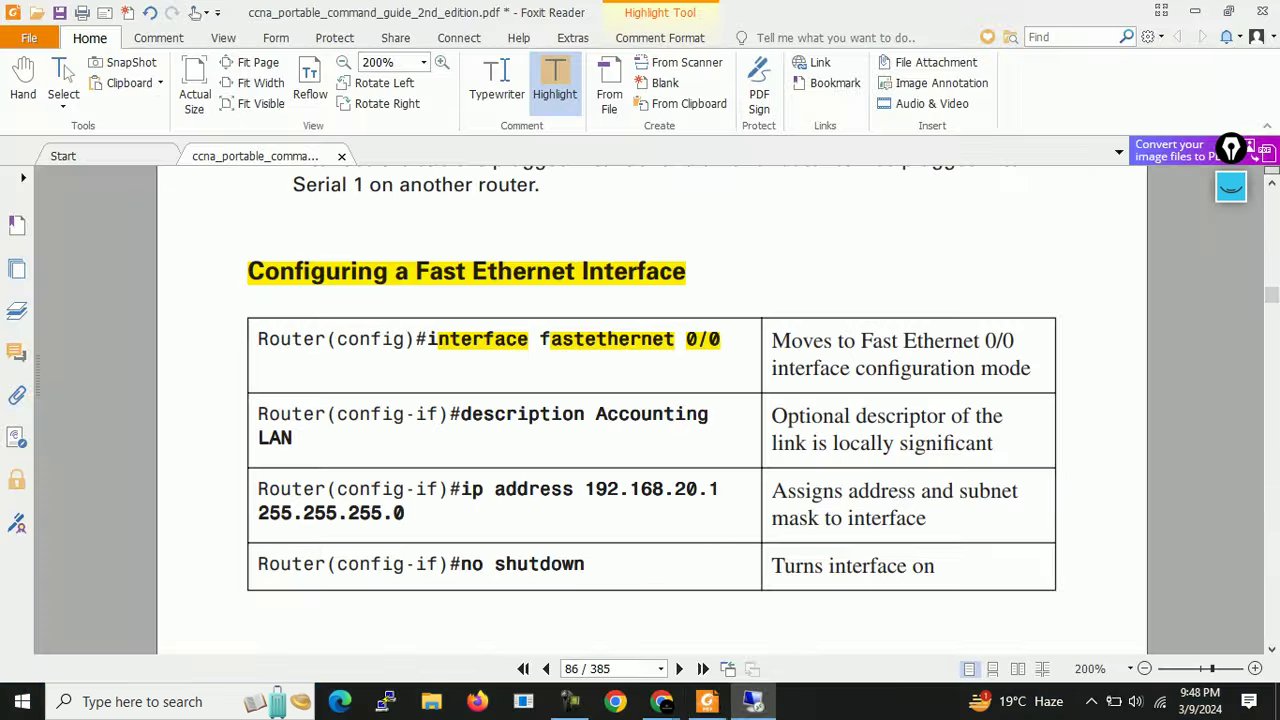
- Highlight the Router(config-if)# Interface mode row in the guide's Router Modes table
scroll(652, 430, "up", 5)
scroll(652, 410, "up", 15)
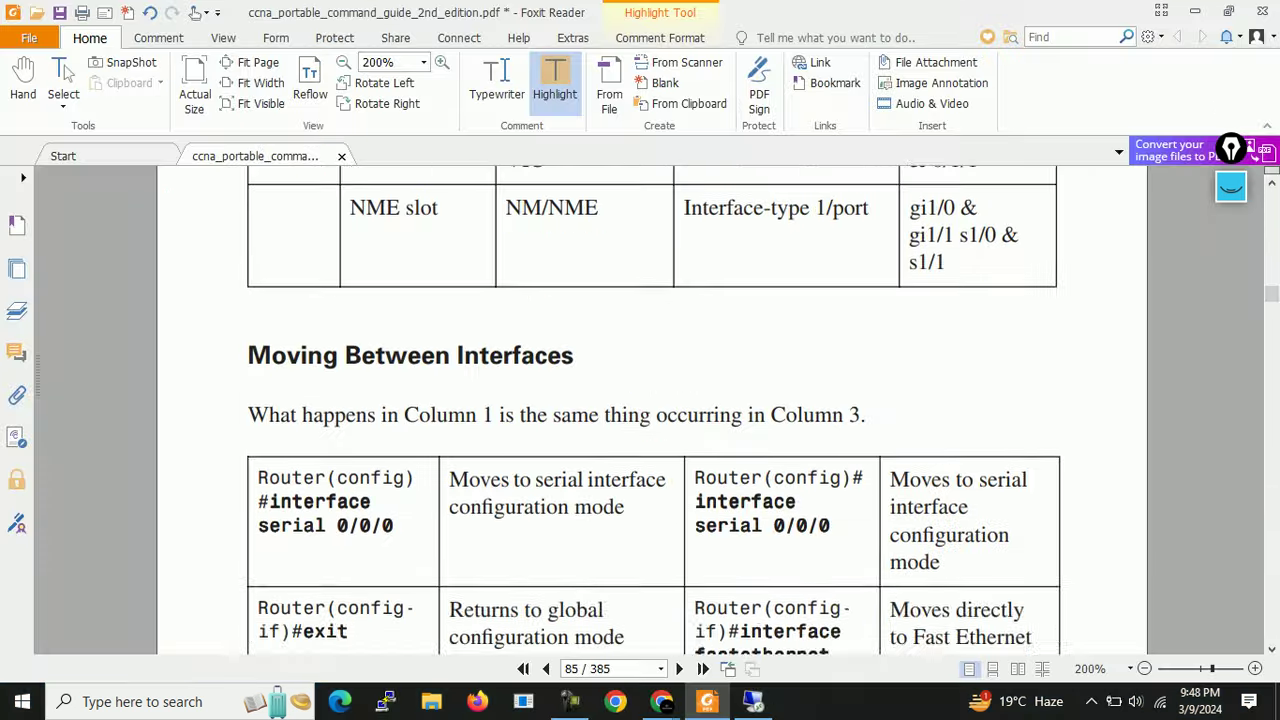
scroll(652, 410, "up", 15)
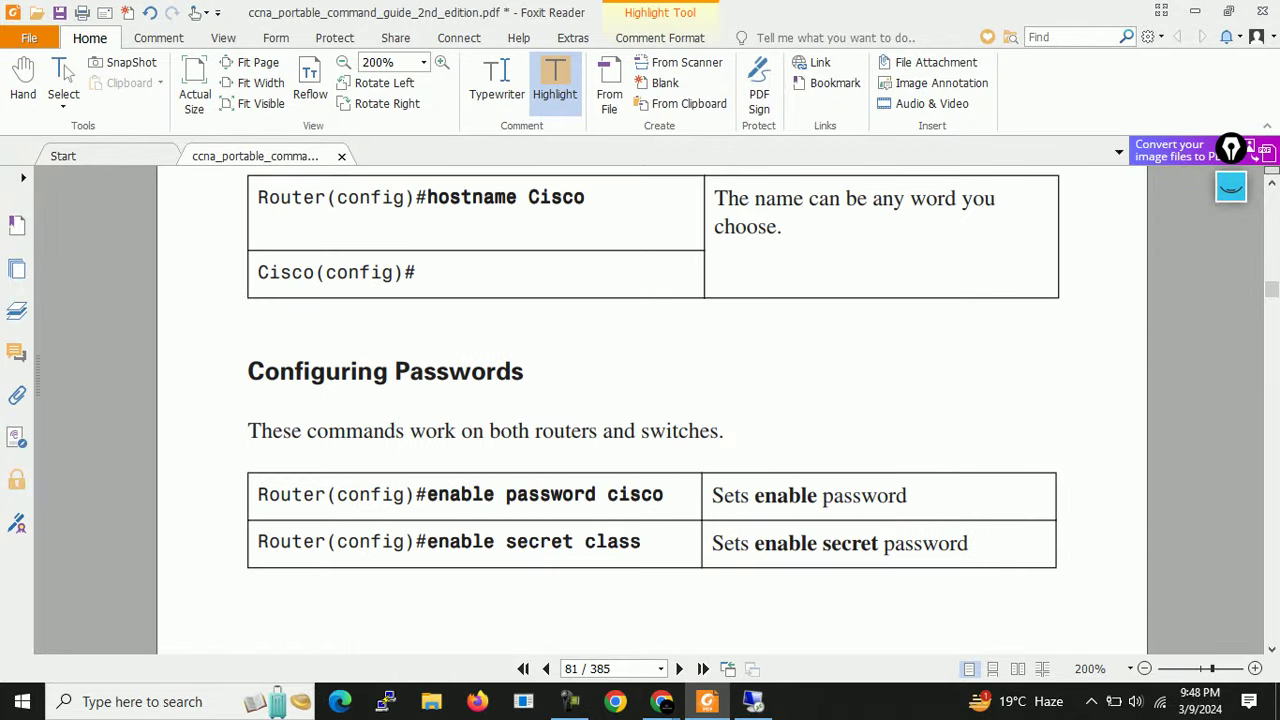
scroll(652, 410, "up", 10)
scroll(652, 410, "down", 4)
scroll(652, 410, "up", 5)
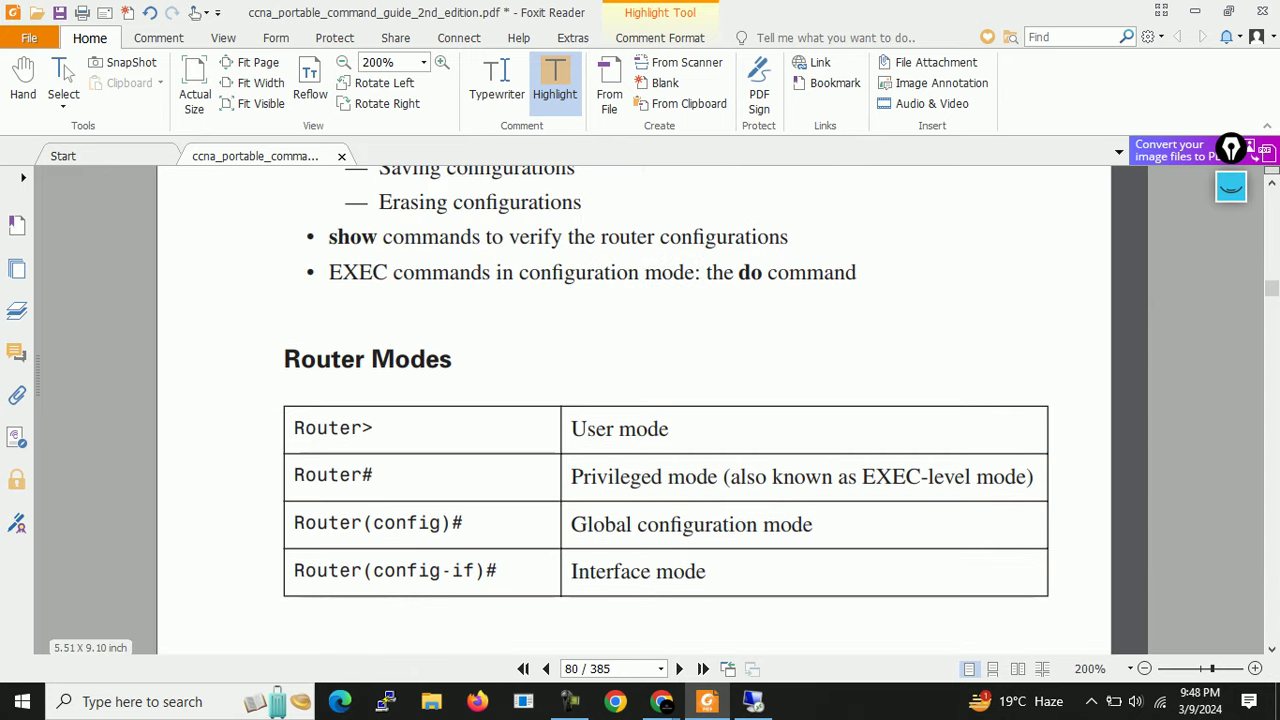
left_click_drag(305, 571, 707, 571)
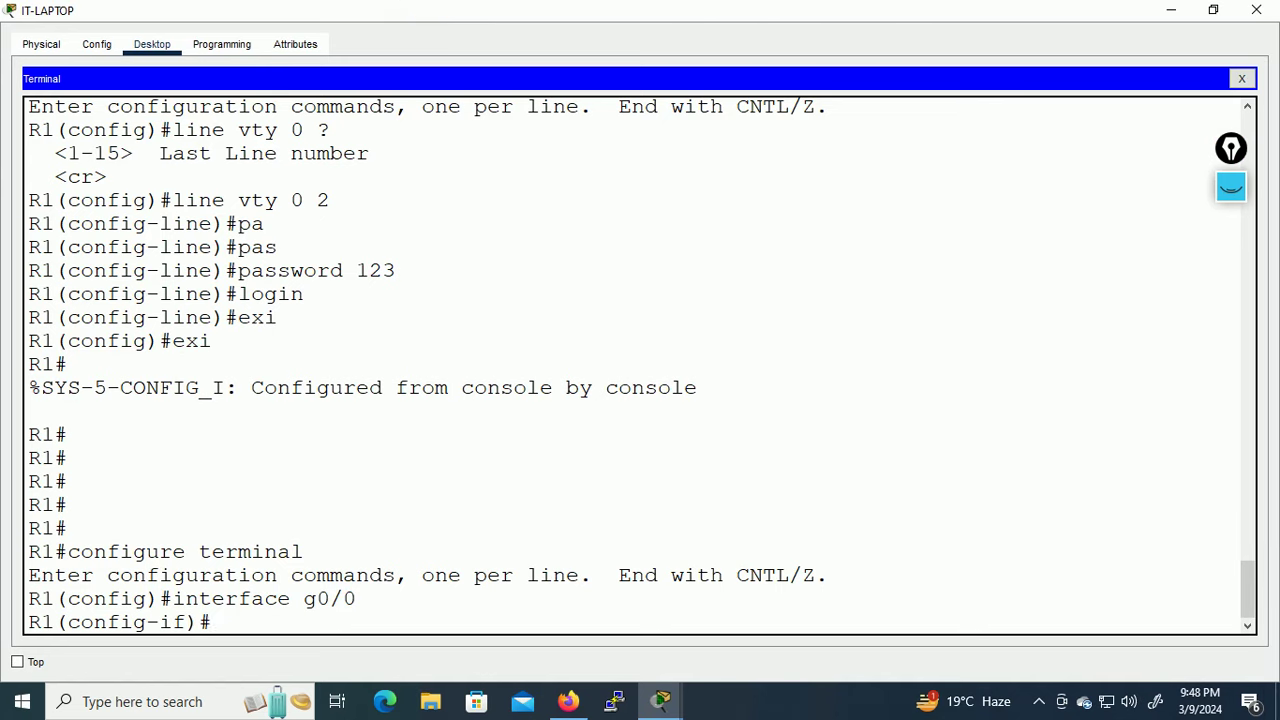
- Assign G0/0 the address 10.0.0.1 with mask 255.0.0.0
type("ip address")
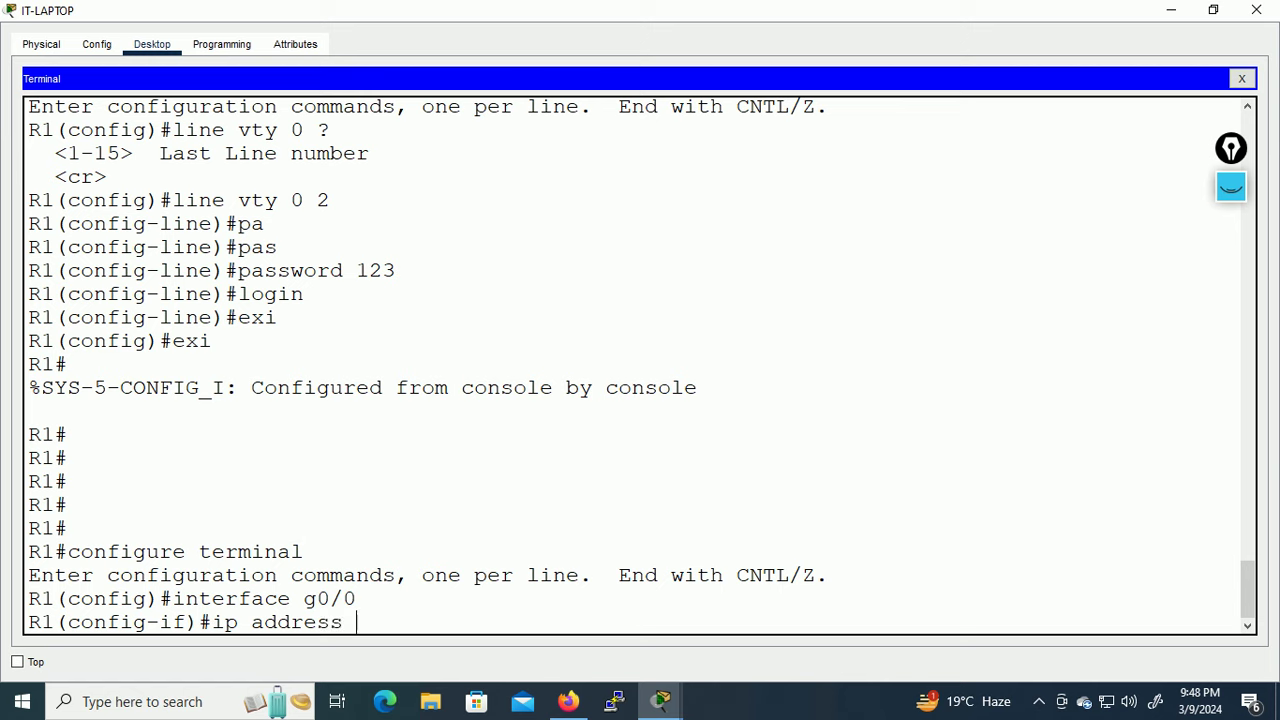
type("10.0.0.1 255.0.0.0")
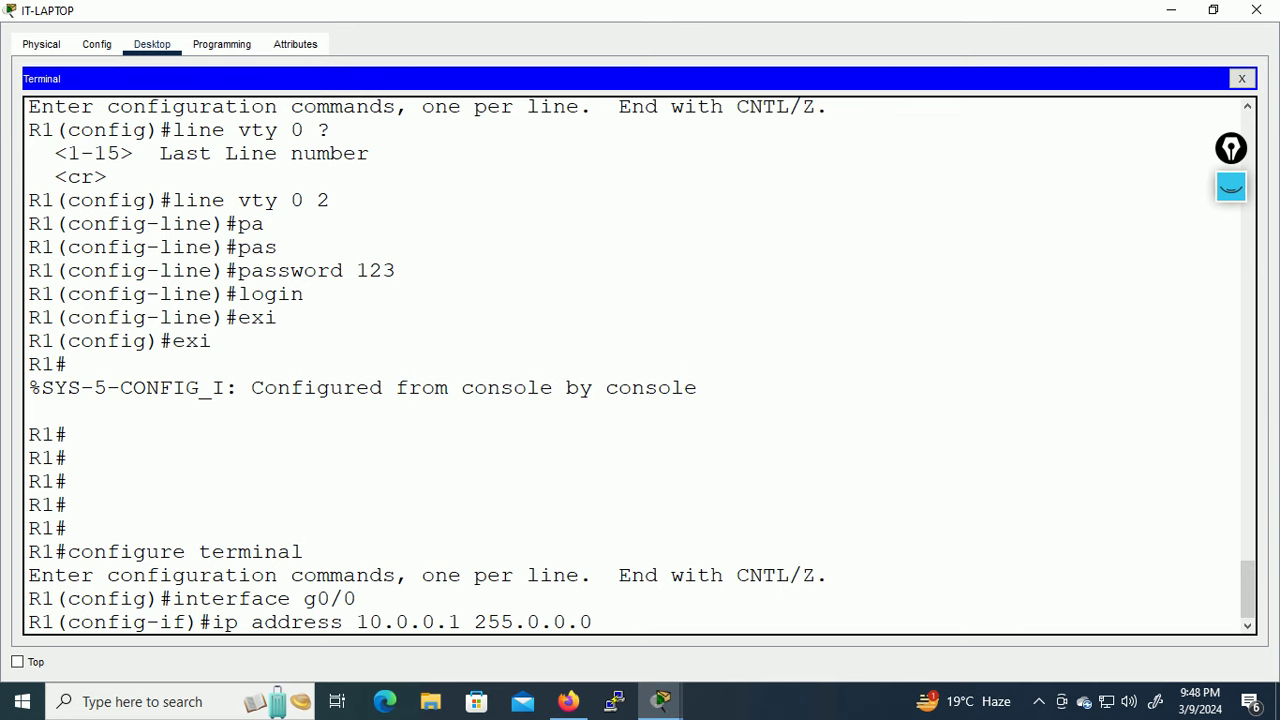
key("Return")
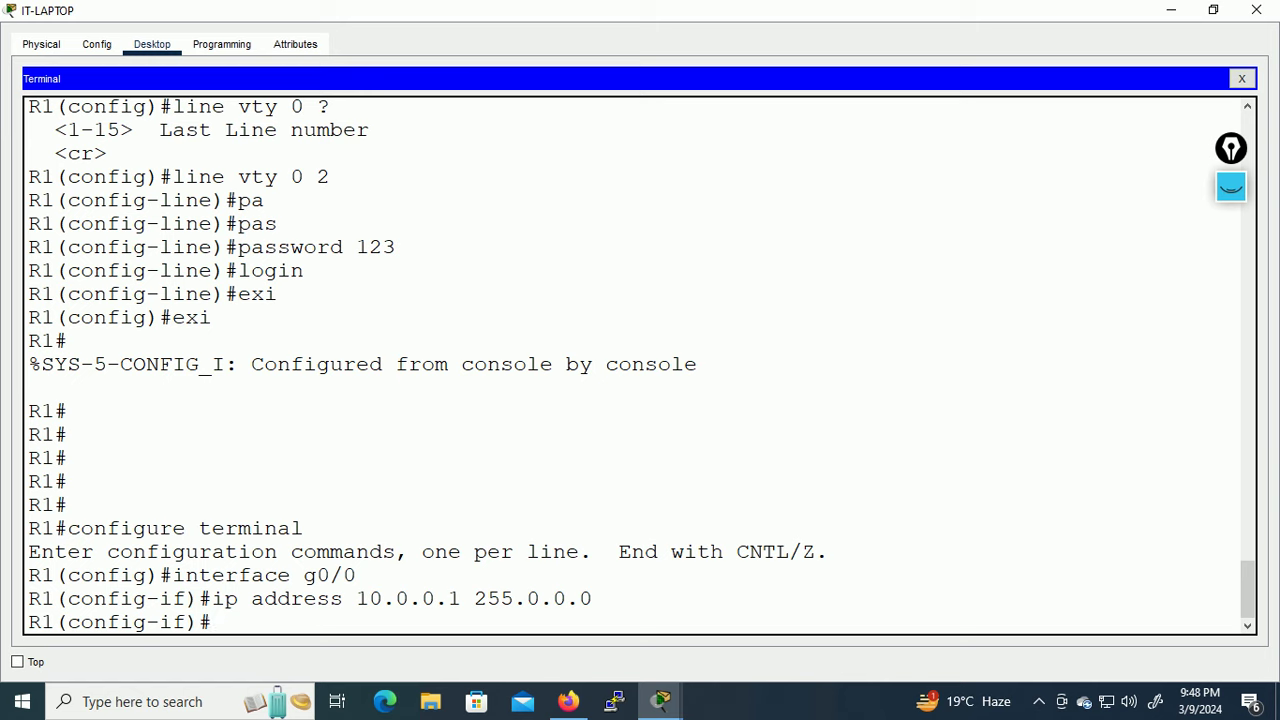
- Type 'no shutdown' at the interface prompt, correcting the typo
type("no shutdown")
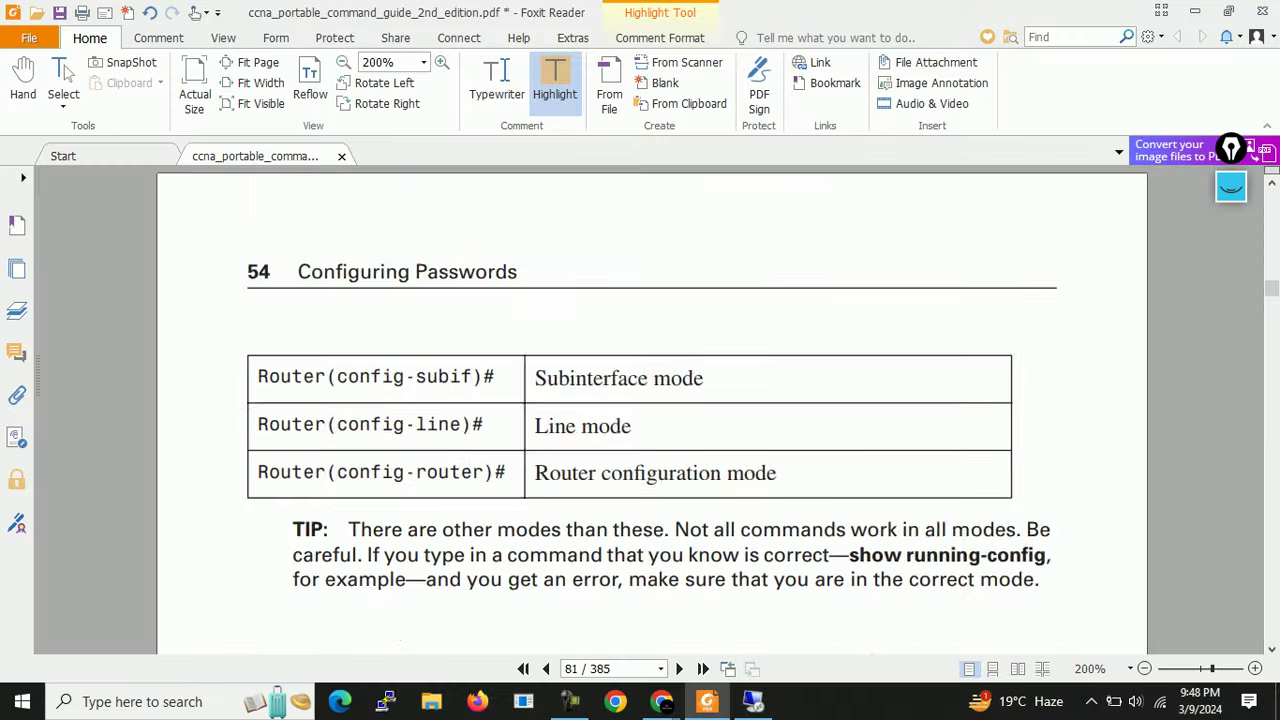
- Find the Configuring a Fast Ethernet Interface table and highlight the ip address command
scroll(650, 410, "down", 15)
scroll(650, 410, "down", 20)
scroll(650, 410, "down", 20)
scroll(650, 410, "down", 10)
scroll(650, 410, "up", 2)
scroll(650, 410, "down", 5)
scroll(650, 410, "up", 5)
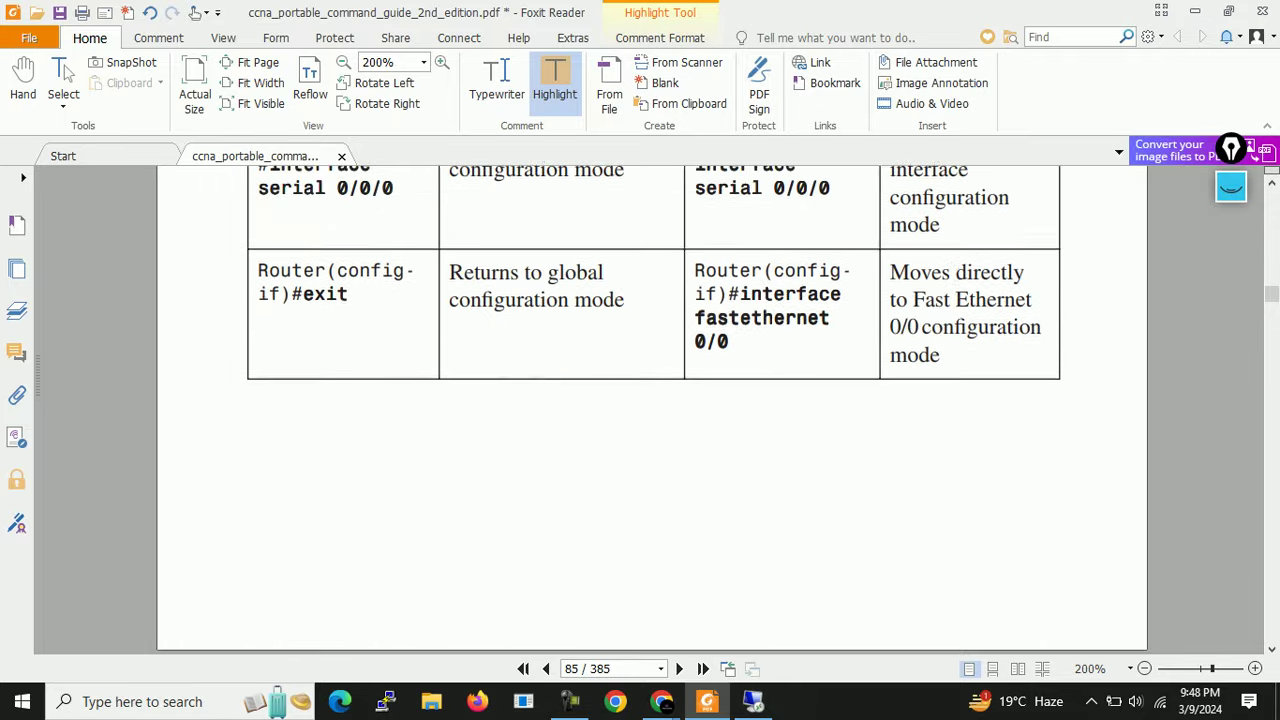
scroll(650, 410, "up", 3)
scroll(650, 410, "down", 20)
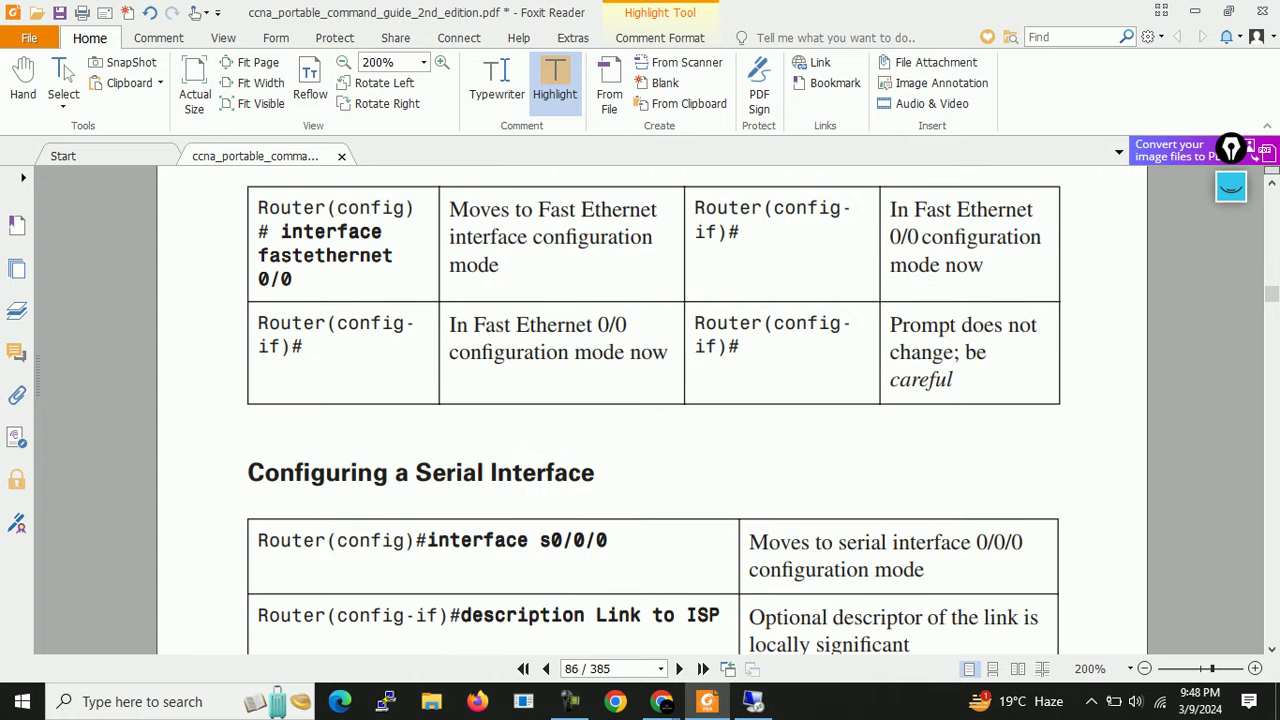
scroll(650, 410, "down", 20)
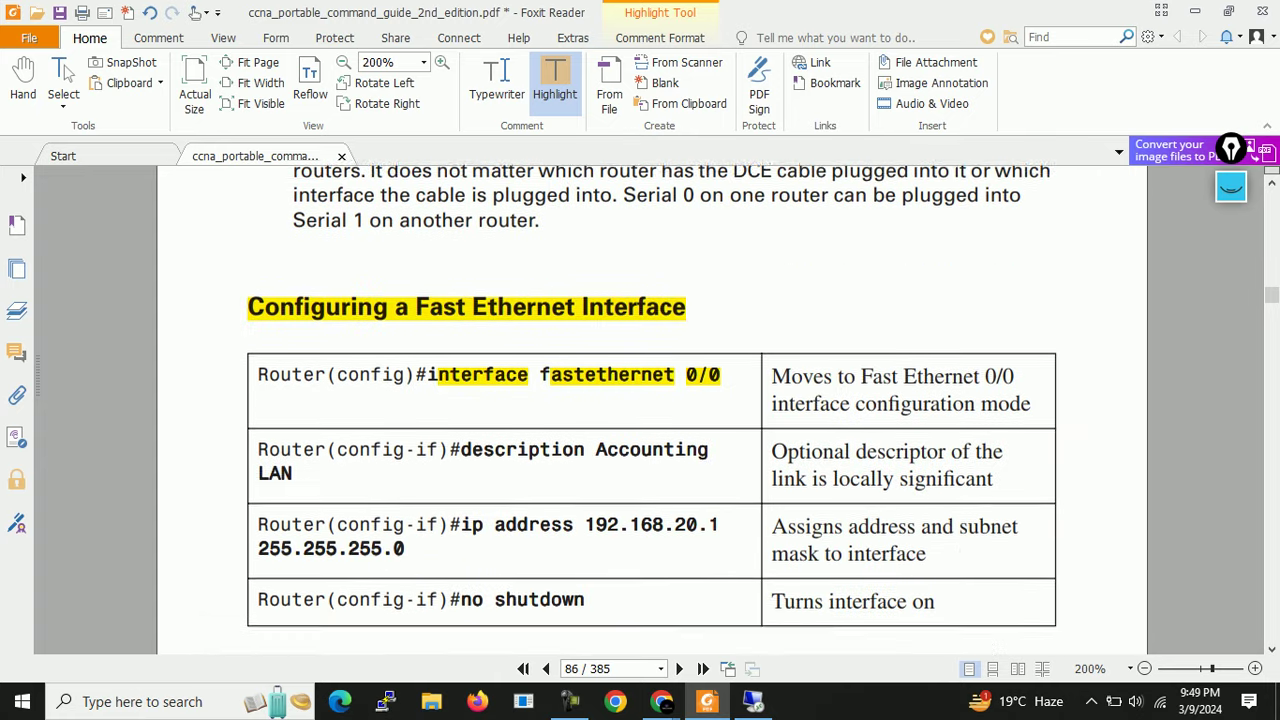
scroll(650, 410, "up", 3)
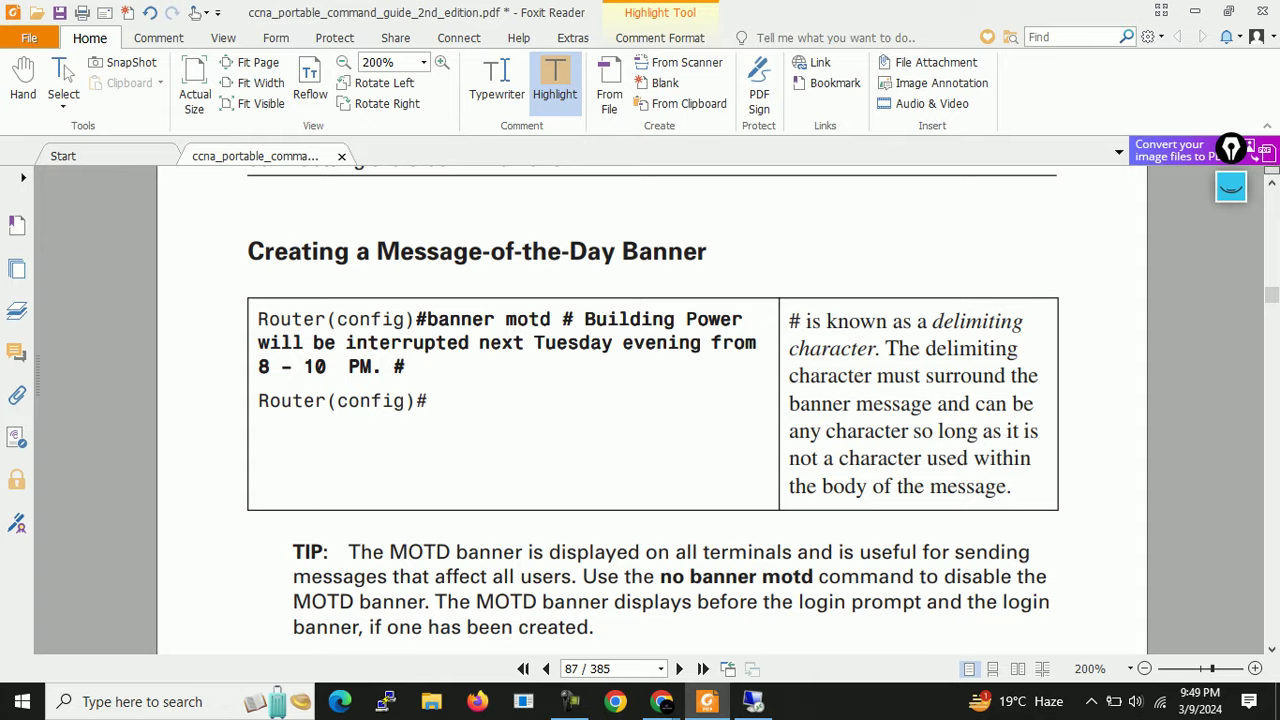
scroll(650, 410, "down", 5)
scroll(650, 410, "up", 15)
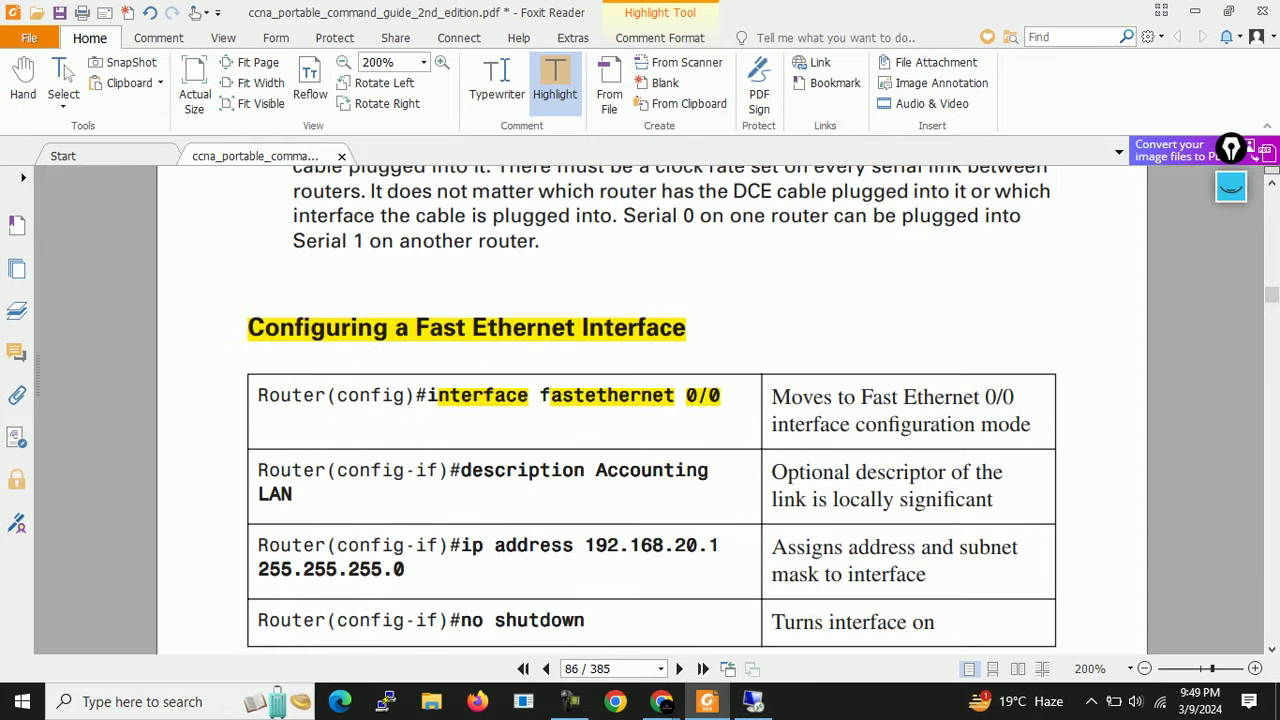
scroll(650, 410, "down", 1)
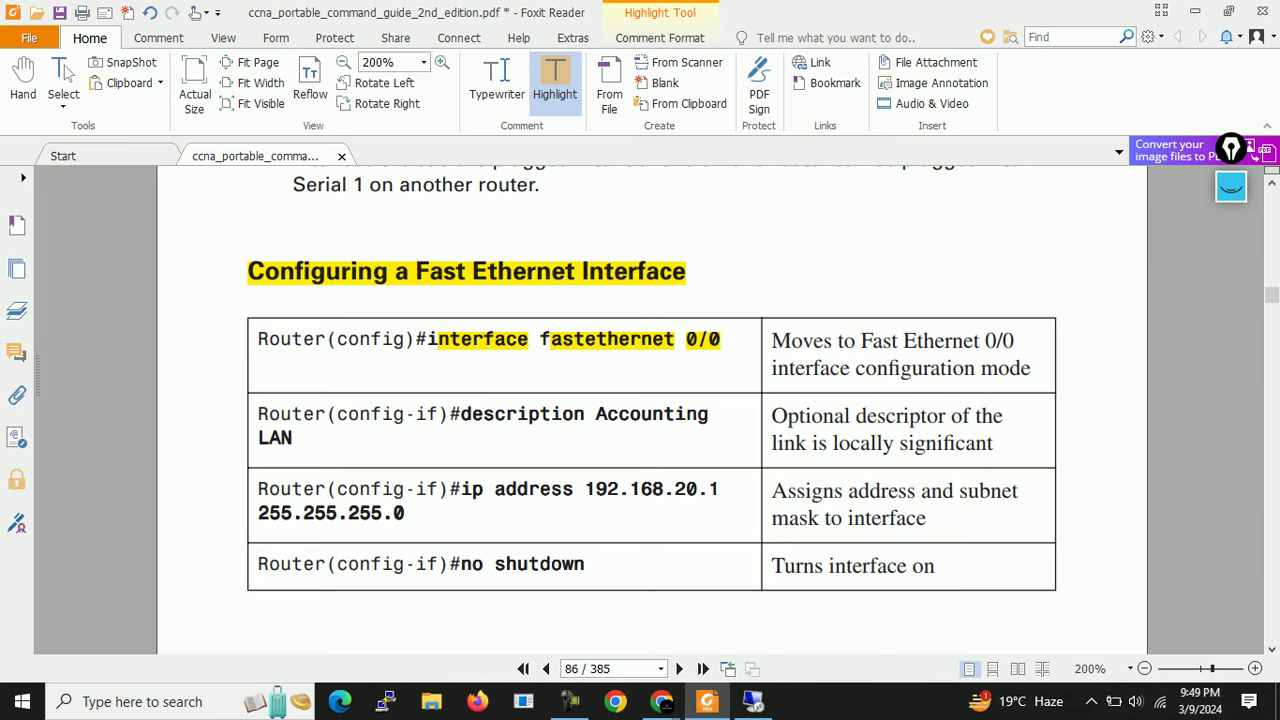
left_click_drag(460, 489, 698, 489)
- Highlight no shutdown and 'Turns interface on', then return to the router terminal
left_click_drag(461, 564, 585, 564)
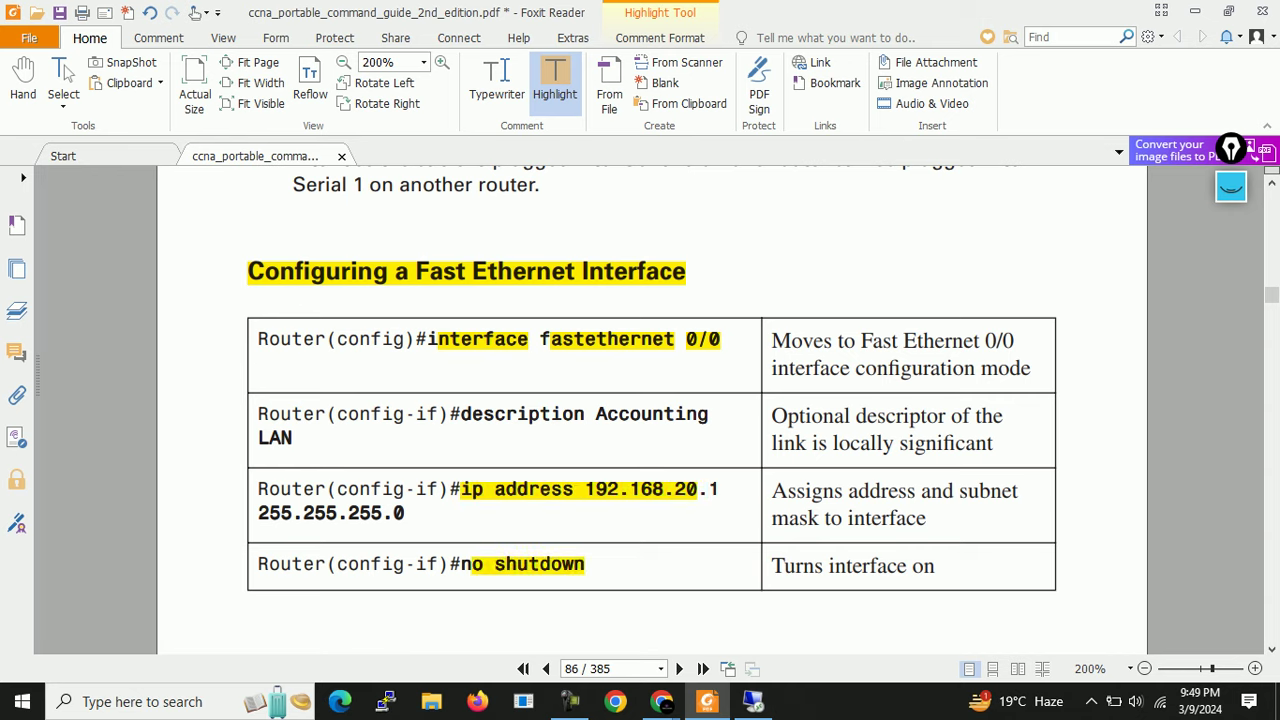
left_click_drag(784, 566, 936, 566)
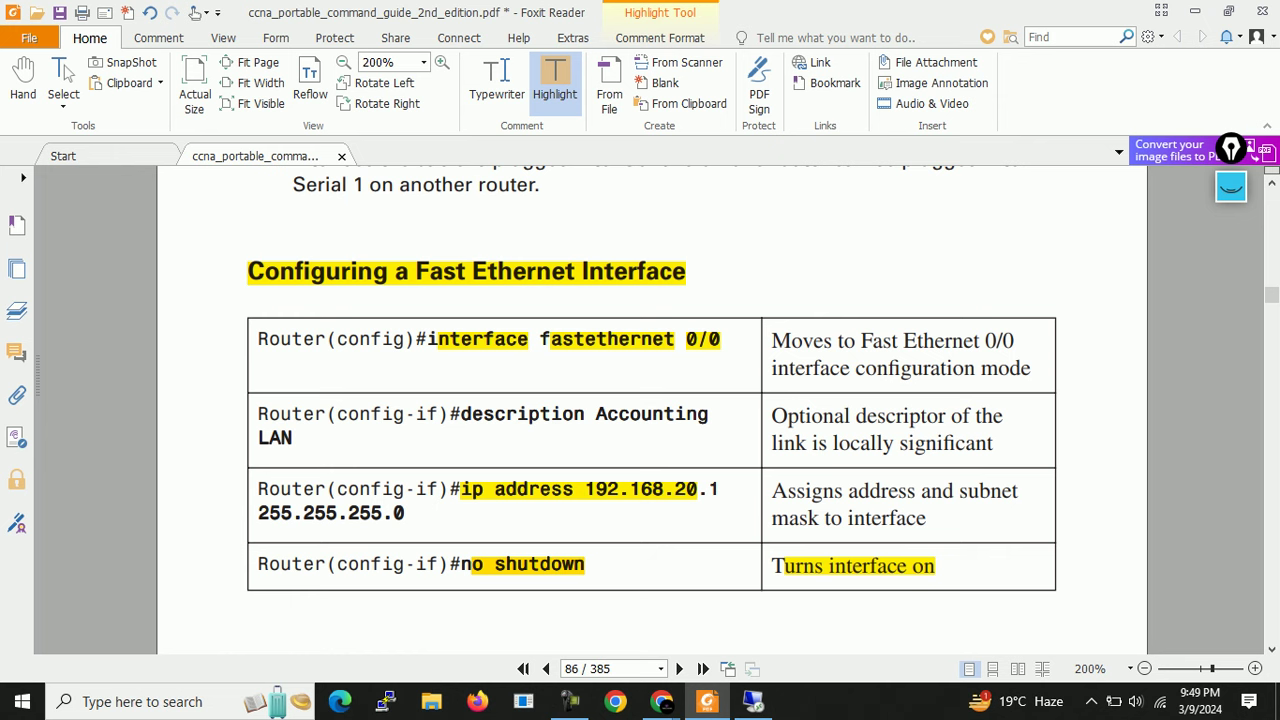
left_click(752, 701)
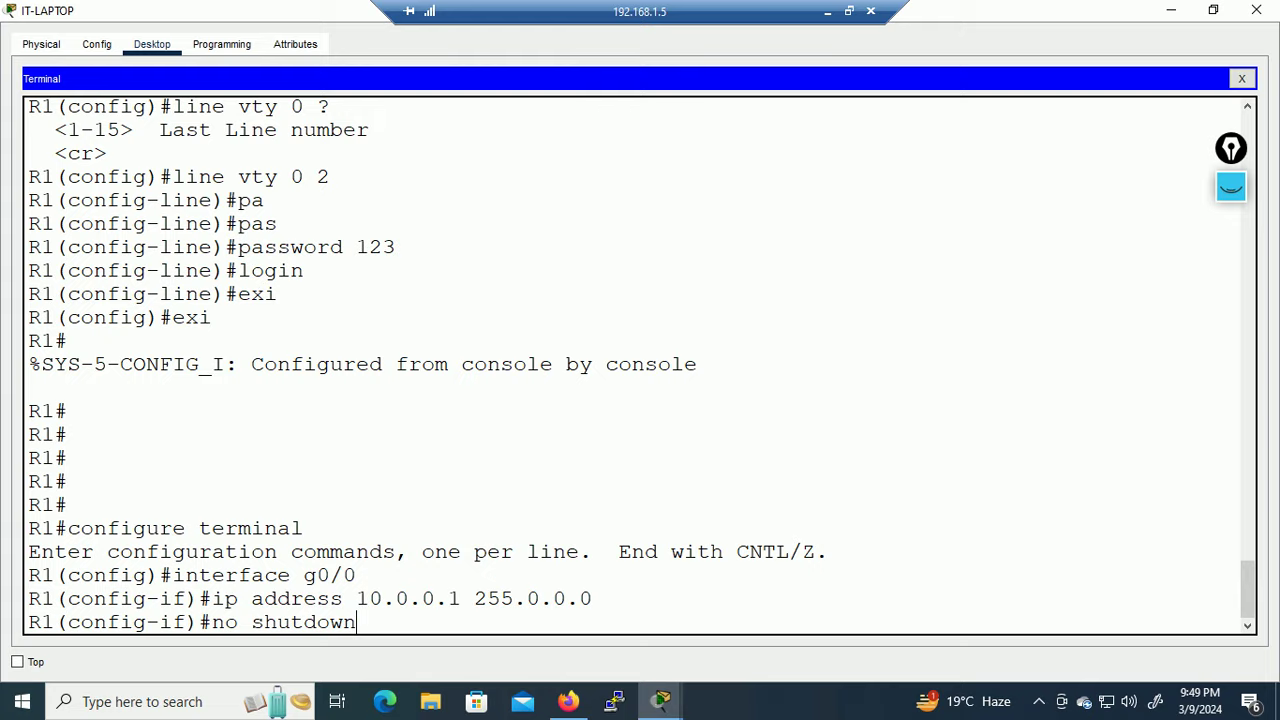
key("Return")
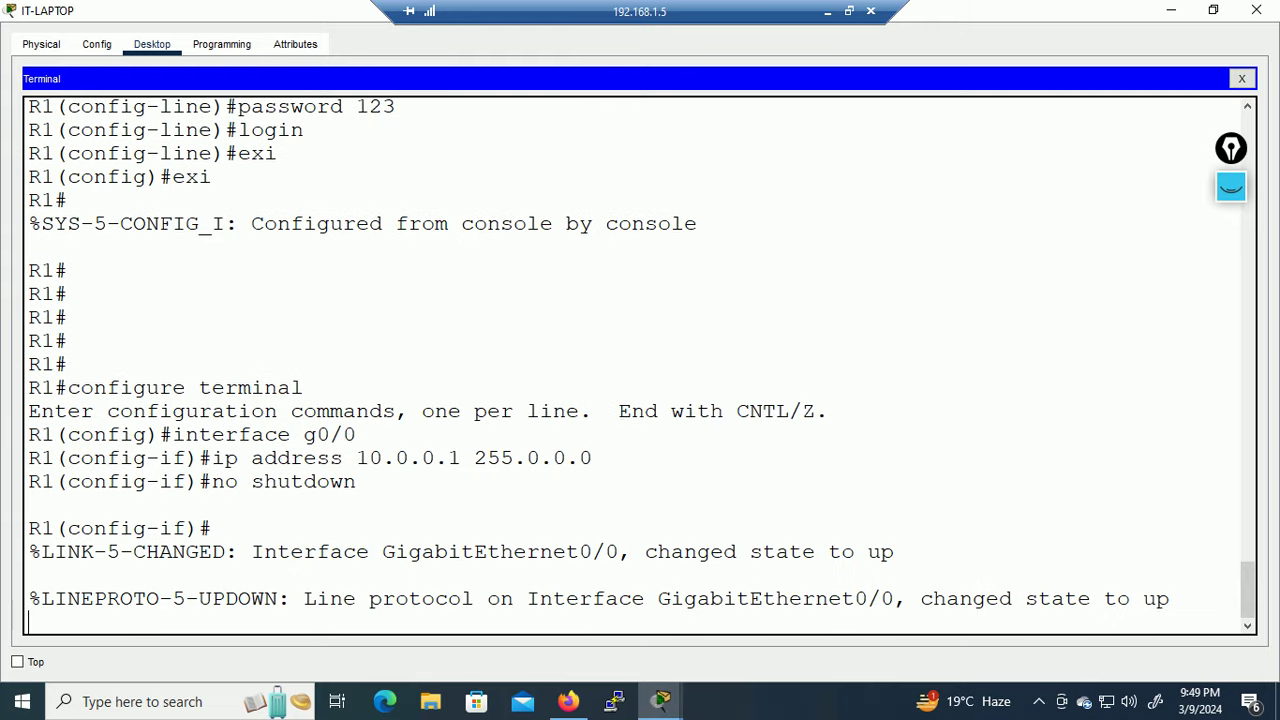
left_click_drag(245, 552, 368, 552)
left_click_drag(107, 528, 290, 598)
left_click_drag(369, 551, 894, 551)
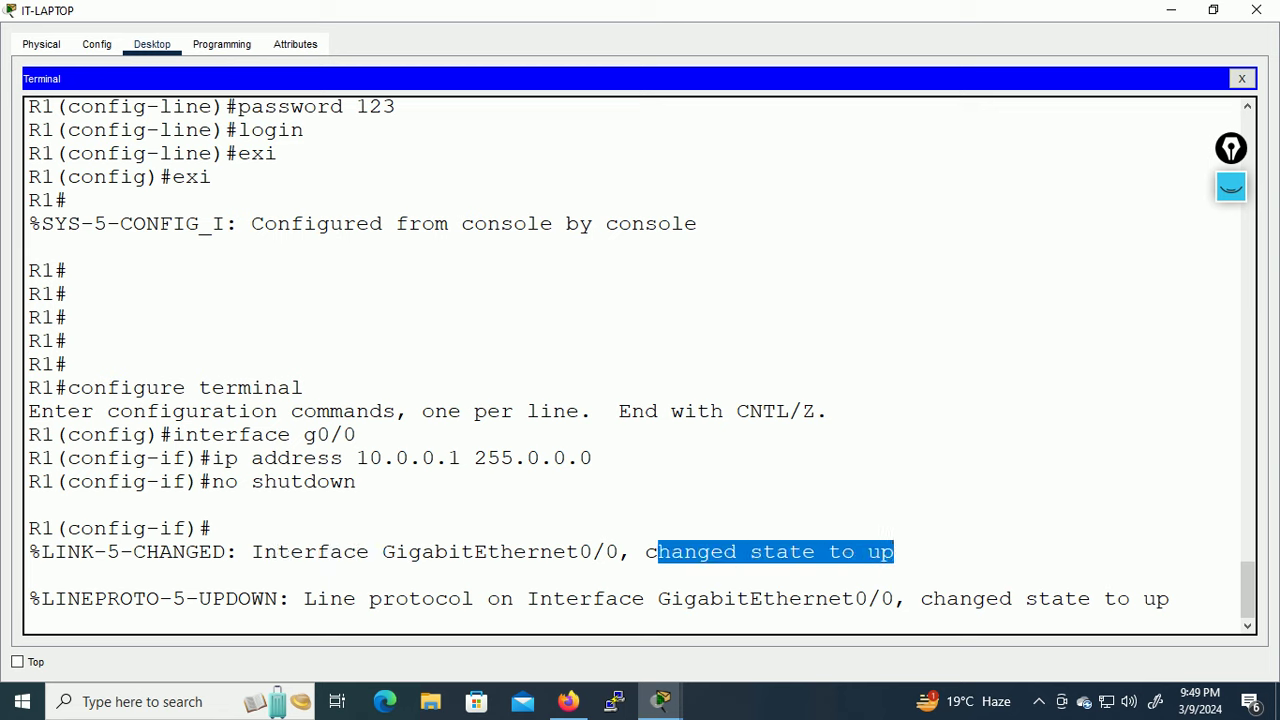
left_click_drag(210, 481, 356, 481)
left_click_drag(698, 551, 894, 551)
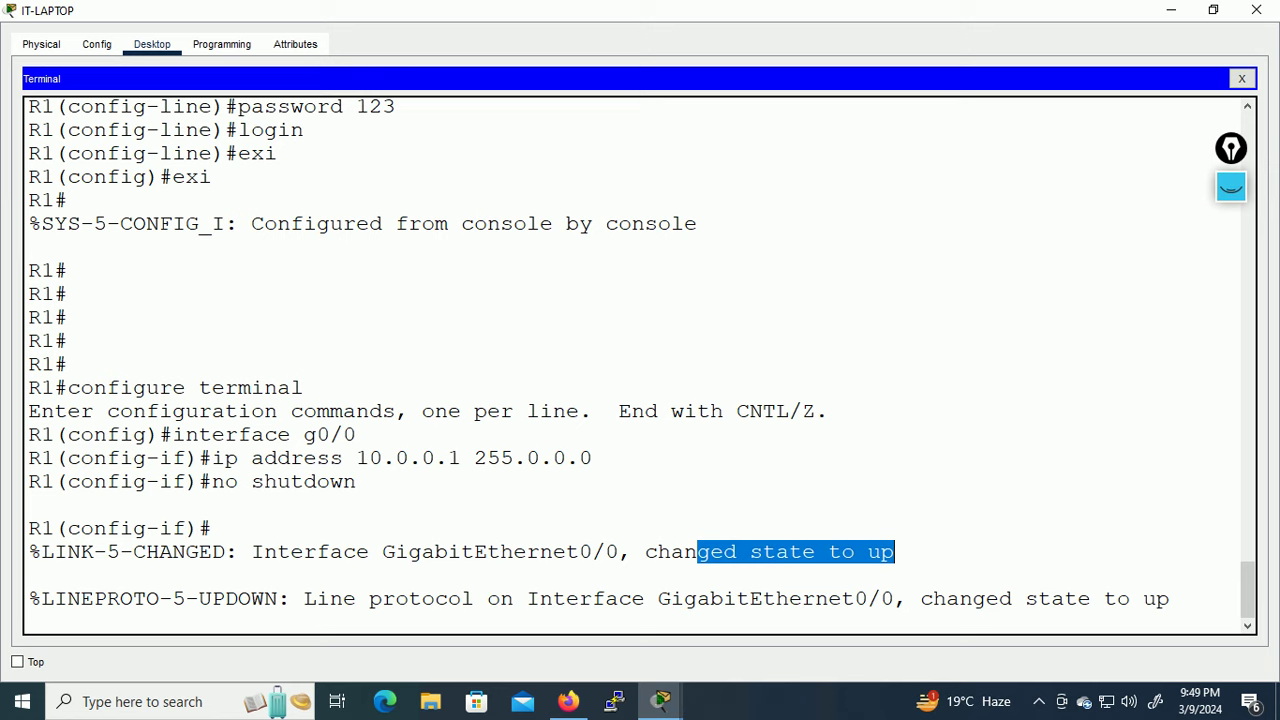
left_click_drag(290, 598, 568, 598)
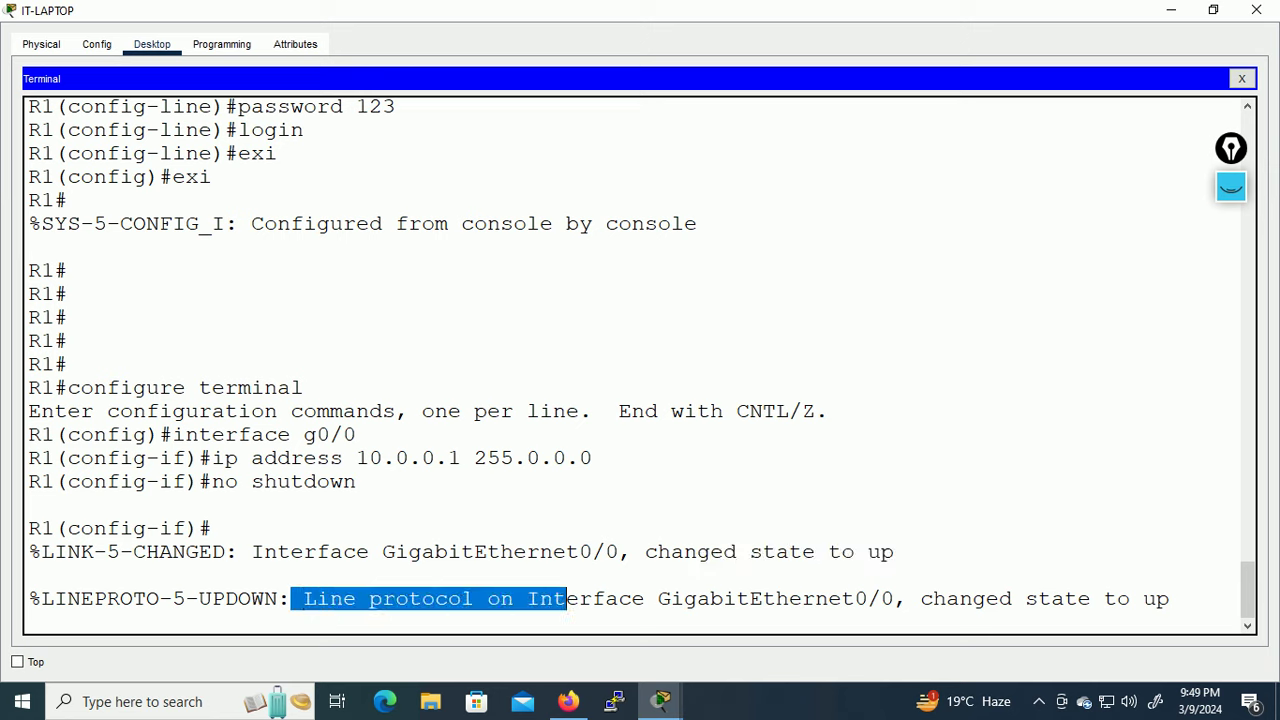
left_click_drag(1050, 598, 1170, 598)
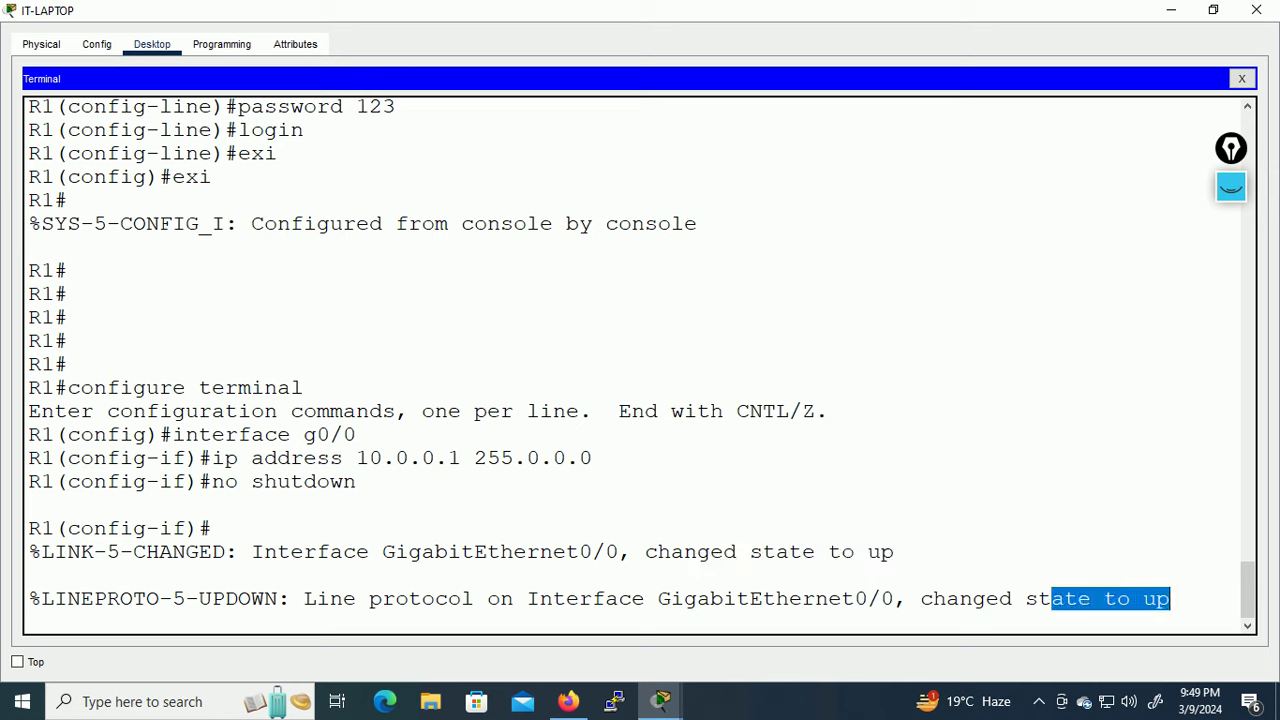
left_click_drag(750, 551, 894, 551)
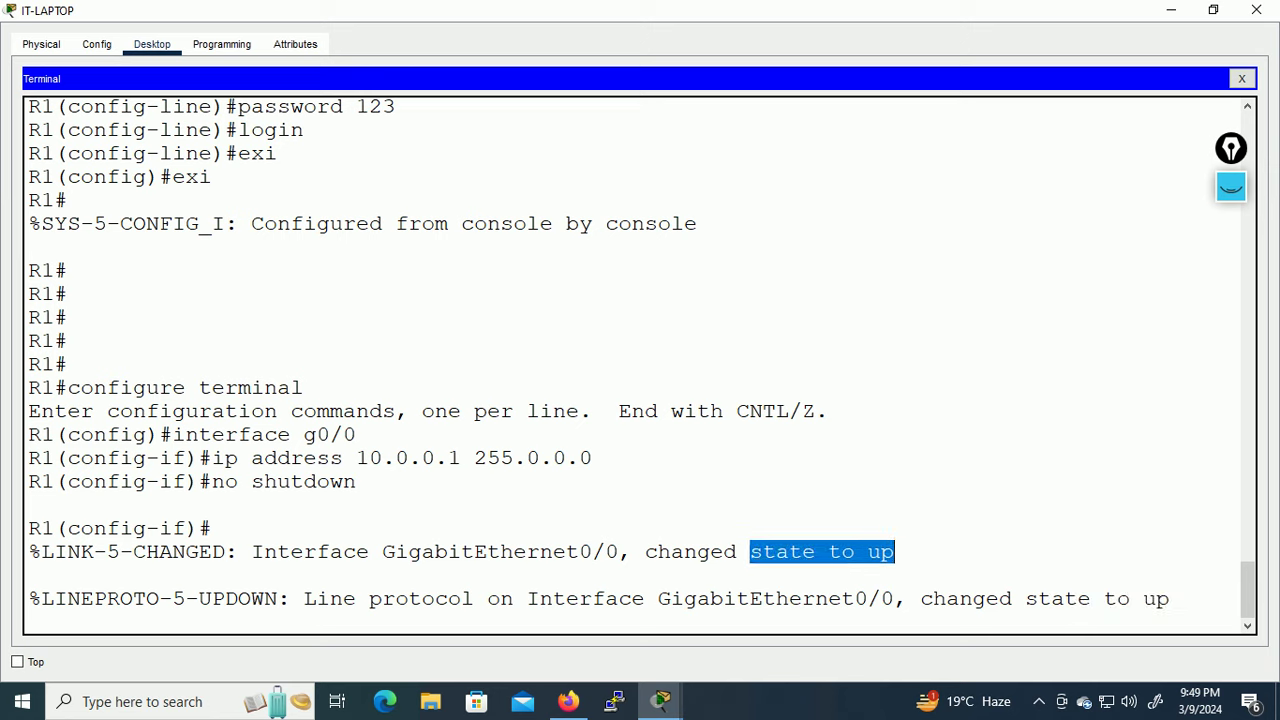
left_click_drag(290, 598, 1117, 598)
left_click(1007, 598)
left_click_drag(748, 551, 894, 551)
left_click_drag(238, 598, 1174, 598)
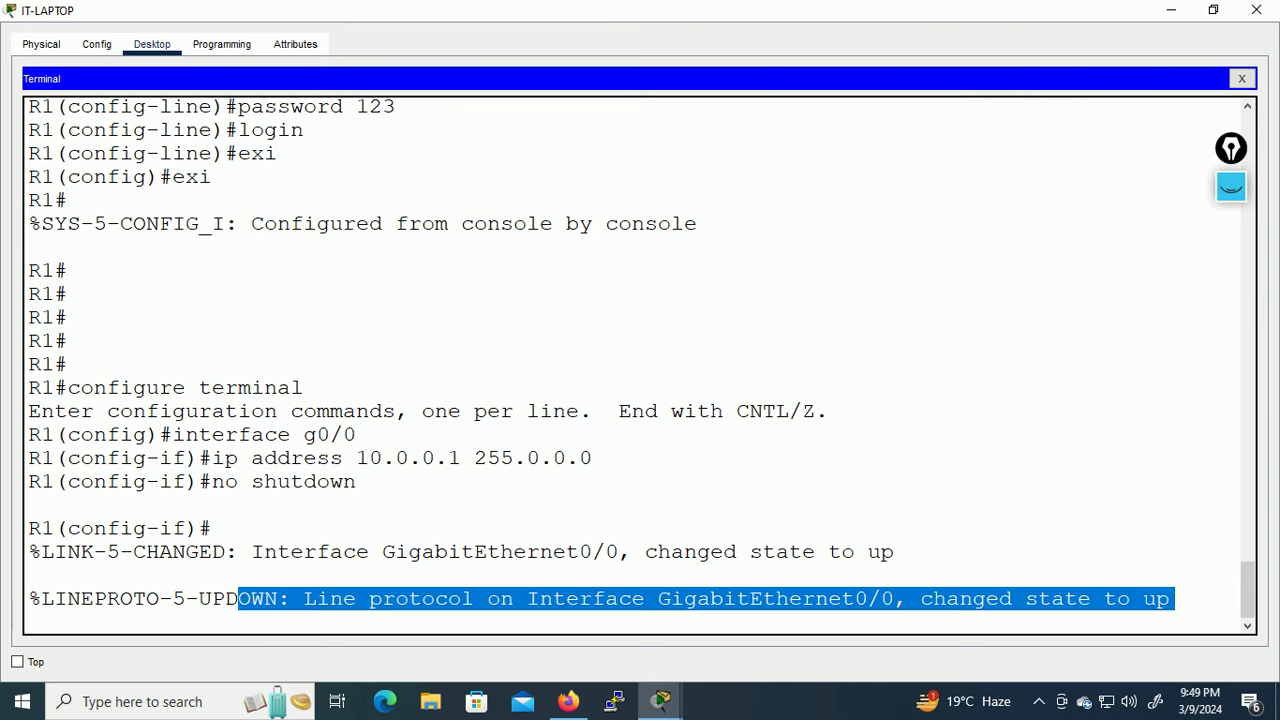
left_click(1174, 598)
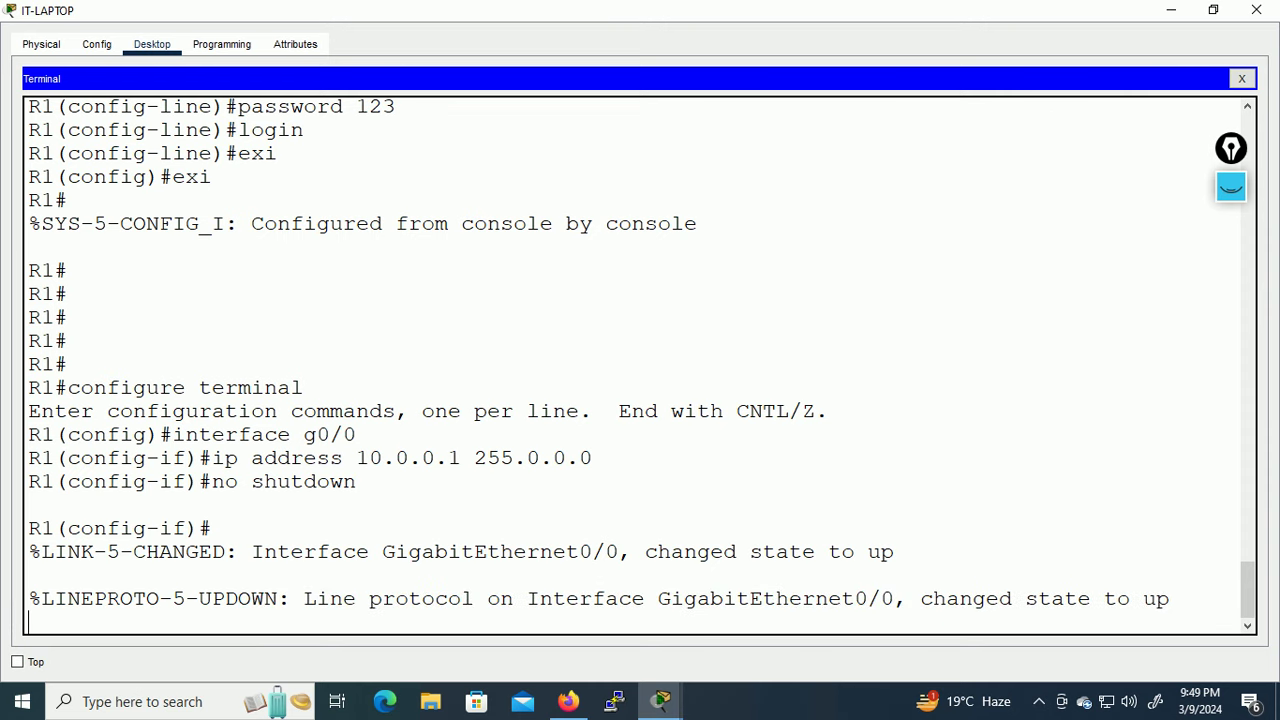
left_click_drag(200, 481, 356, 481)
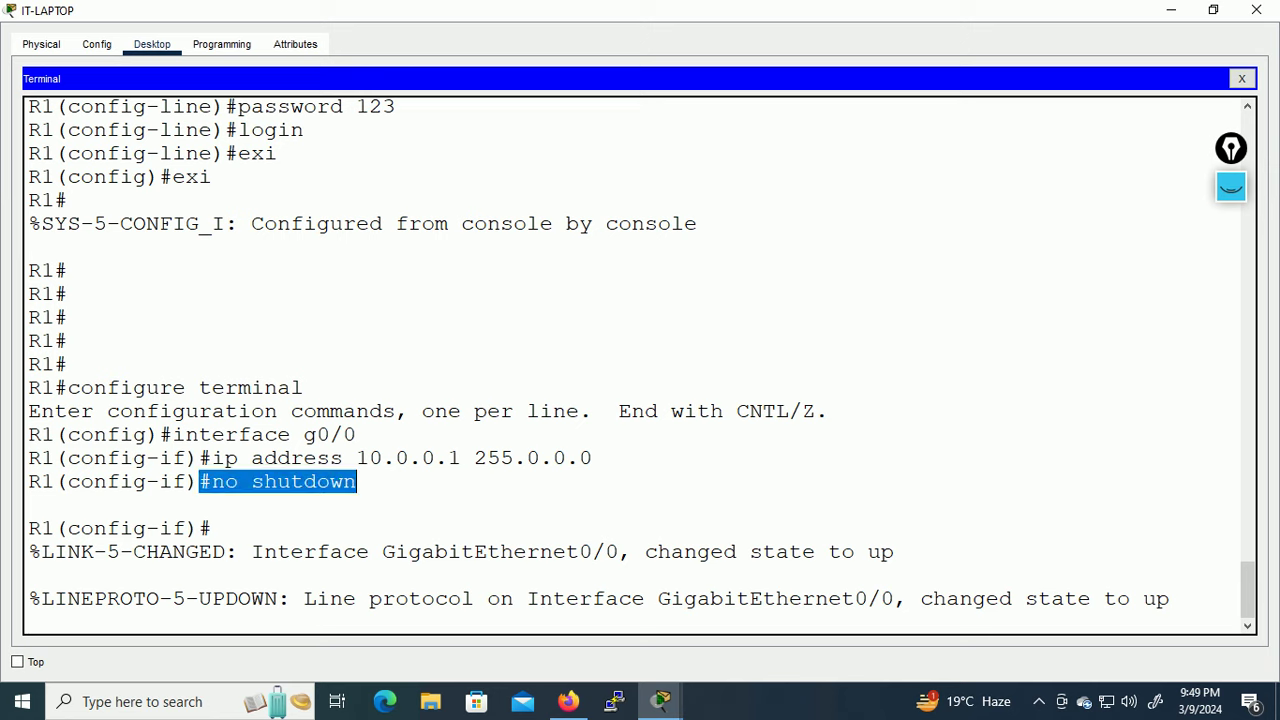
left_click_drag(658, 551, 894, 551)
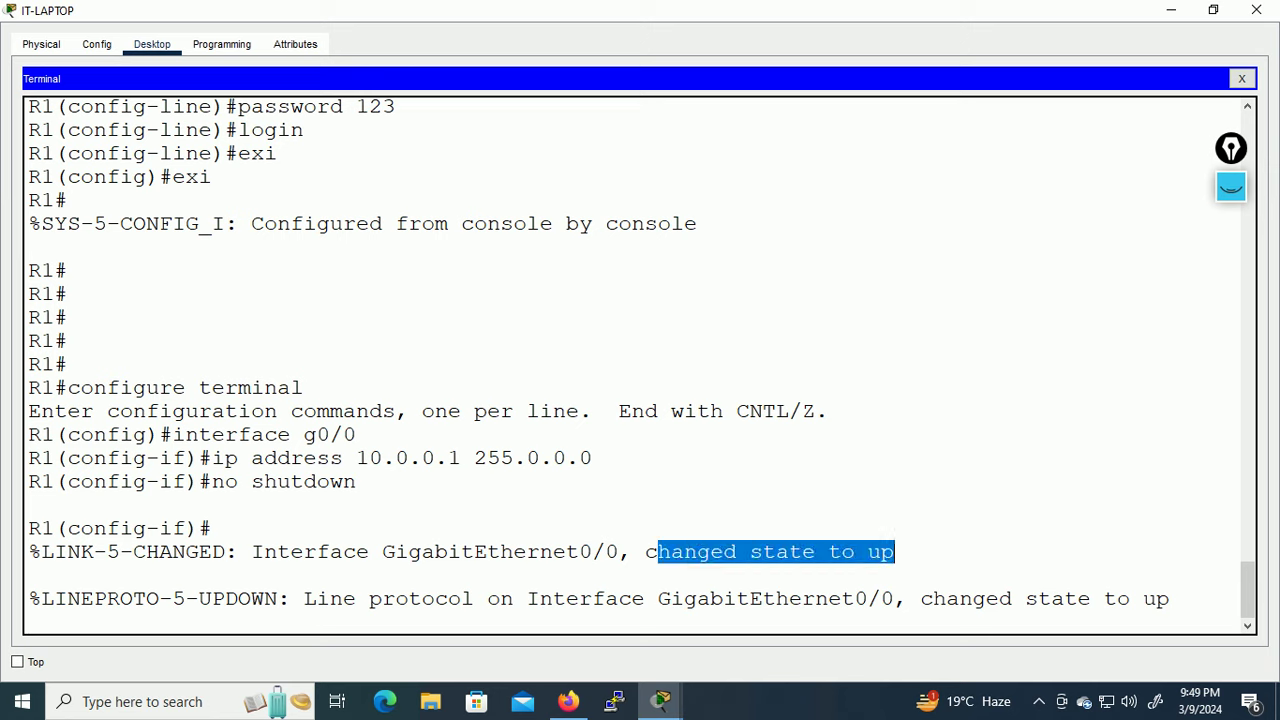
left_click_drag(1170, 598, 292, 598)
left_click(13, 614)
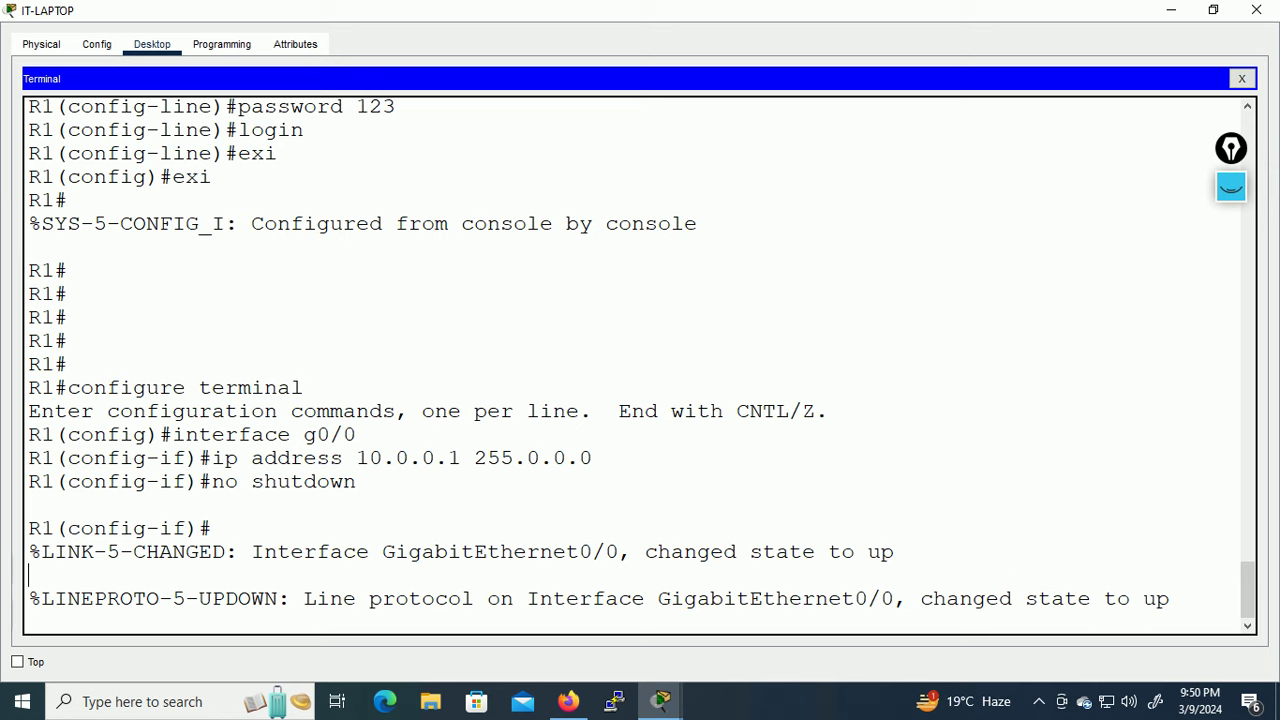
left_click_drag(670, 551, 894, 551)
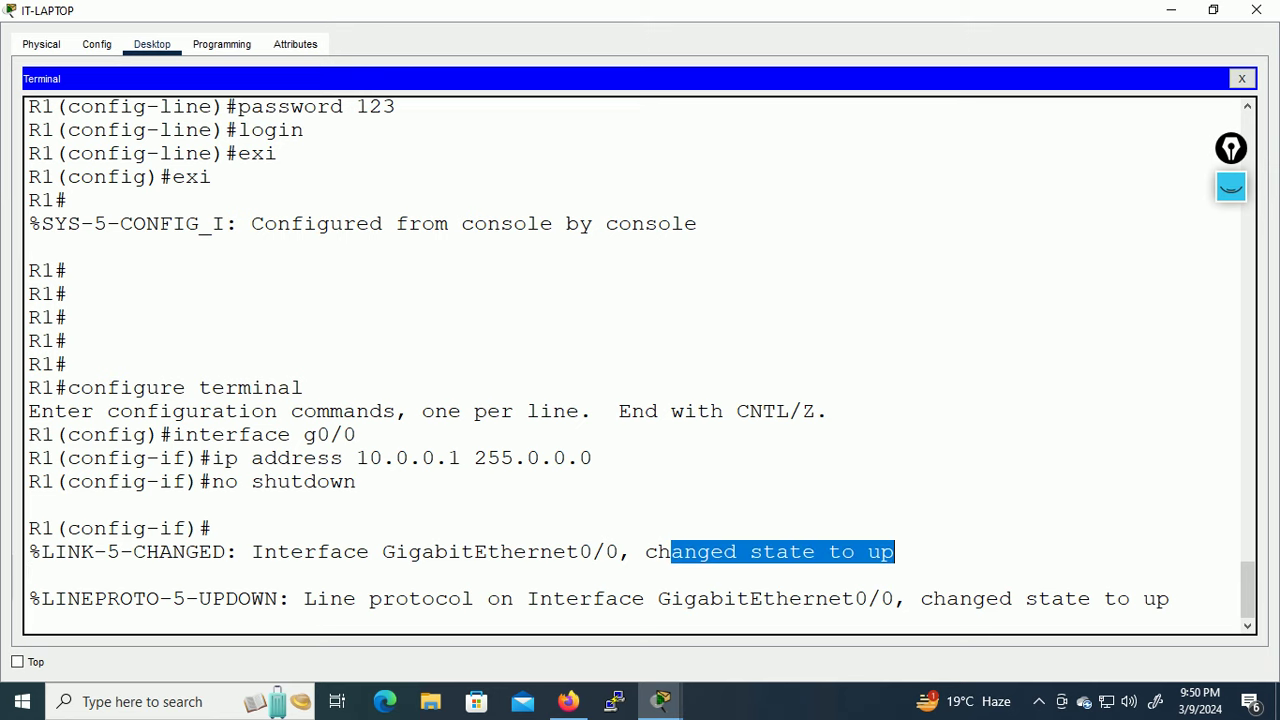
left_click_drag(28, 575, 528, 598)
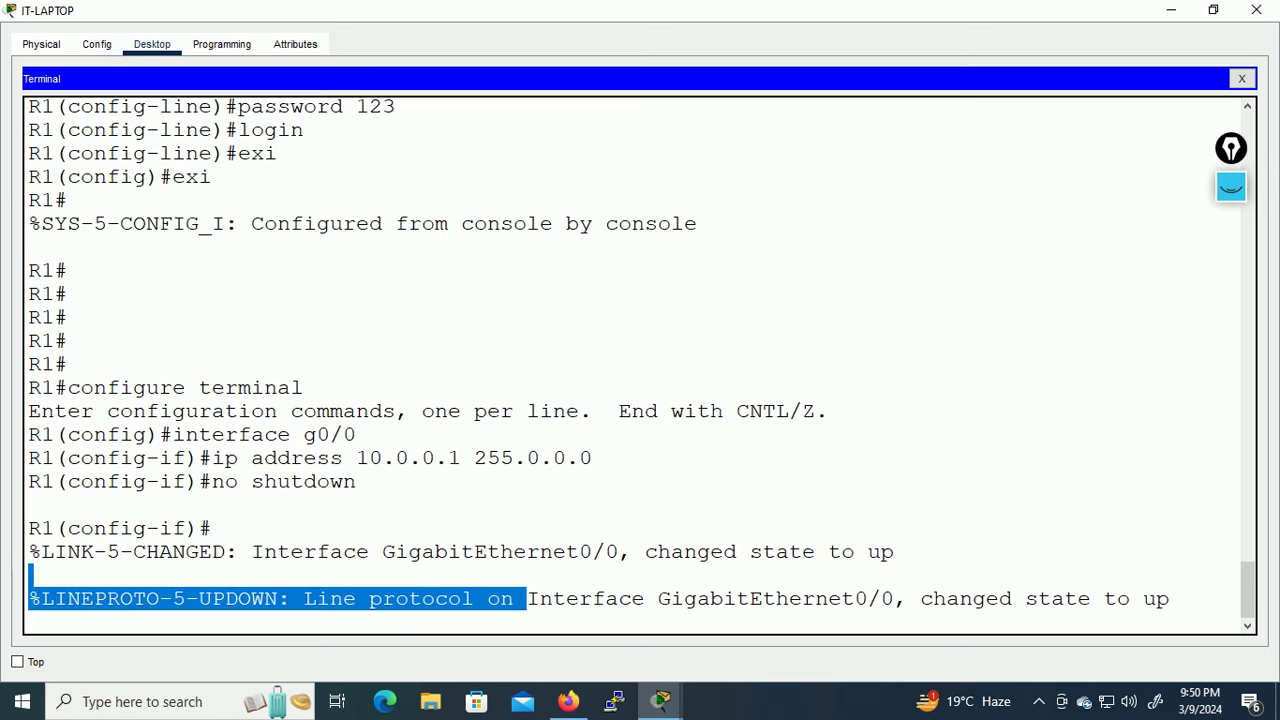
- Set G0/0's description to 'Connected with Switch1'
left_click(357, 481)
key("Return")
key("Return")
key("Return")
key("Return")
key("Return")
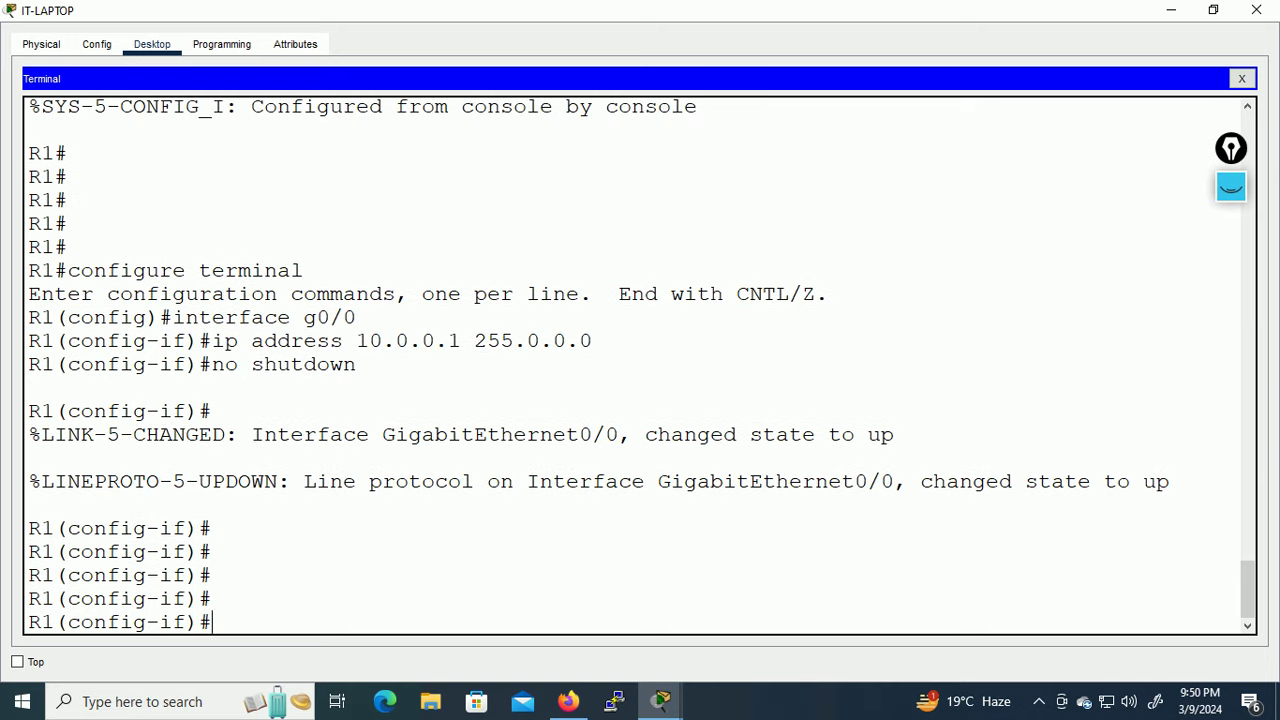
type("de")
key("Tab")
type("s")
key("Tab")
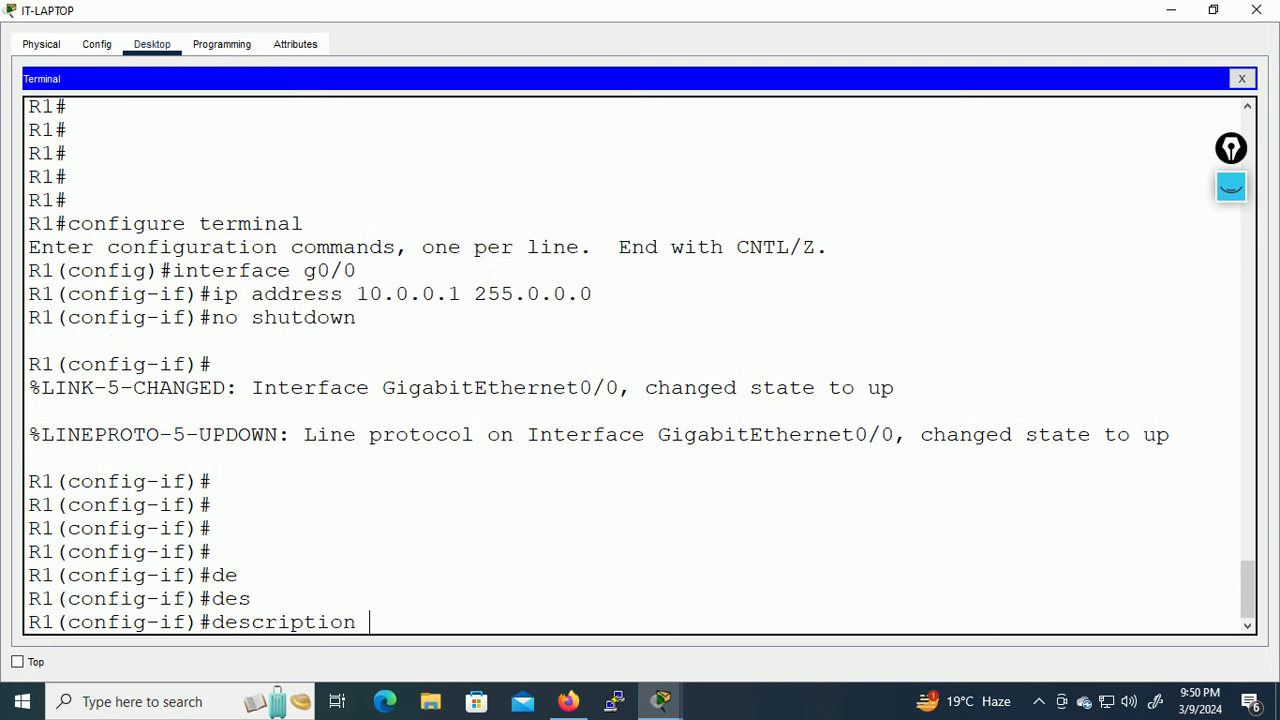
type("Connect")
key("BackSpace")
type("ected with Wi")
key("BackSpace")
key("BackSpace")
type("S")
type("witch por")
type("t")
key("BackSpace")
key("BackSpace")
key("BackSpace")
key("BackSpace")
key("BackSpace")
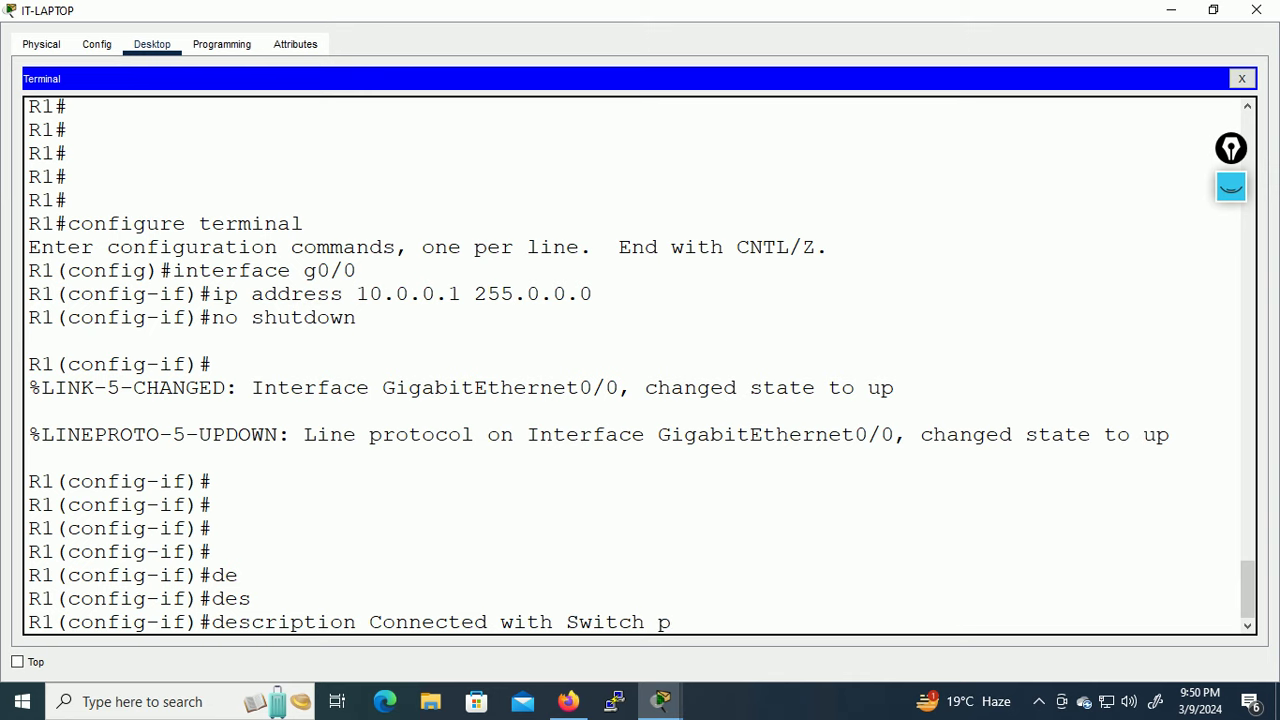
type("1")
key("Return")
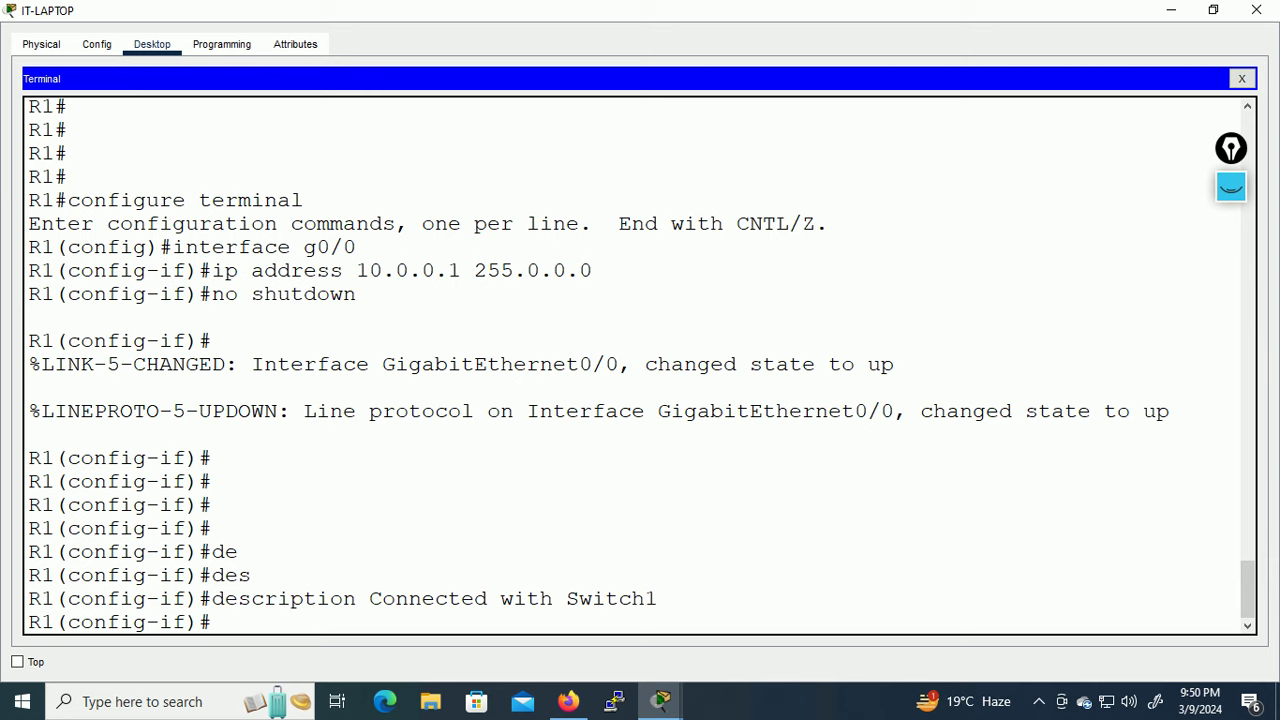
- Highlight the 'Connected with Switch1' description text in the terminal
left_click_drag(394, 364, 646, 364)
left_click(29, 435)
double_click(611, 598)
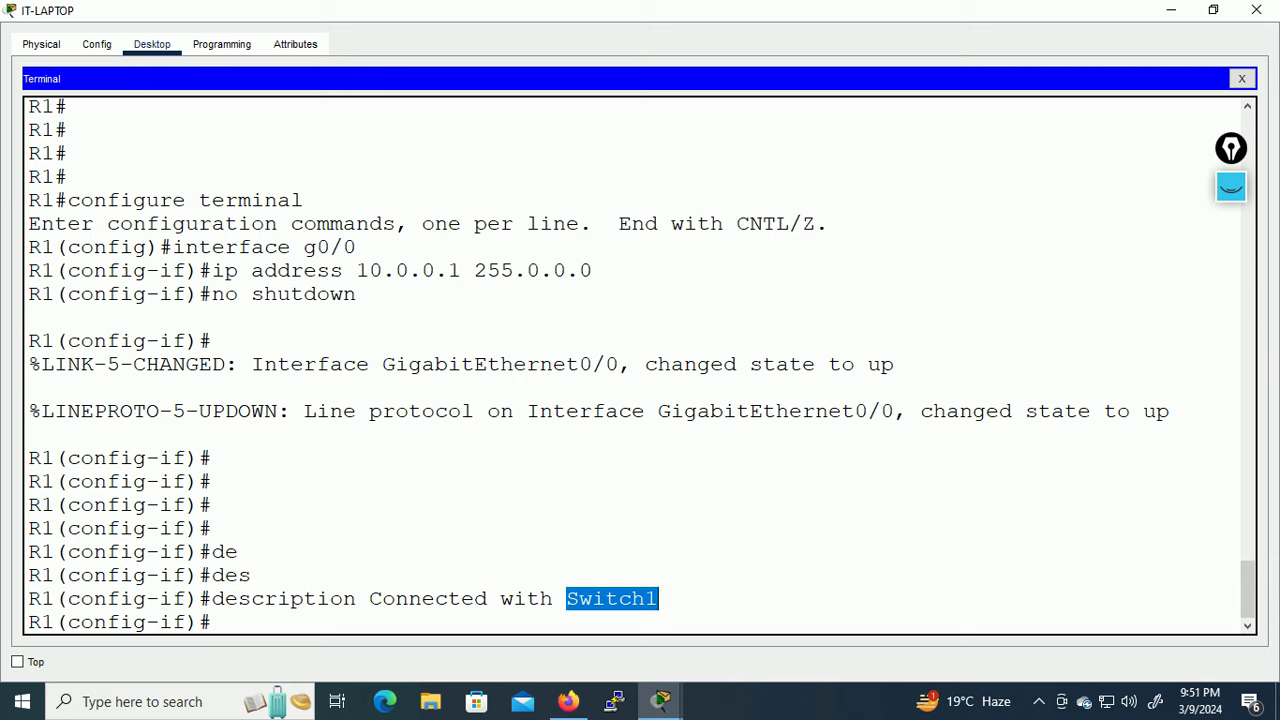
left_click_drag(238, 598, 213, 622)
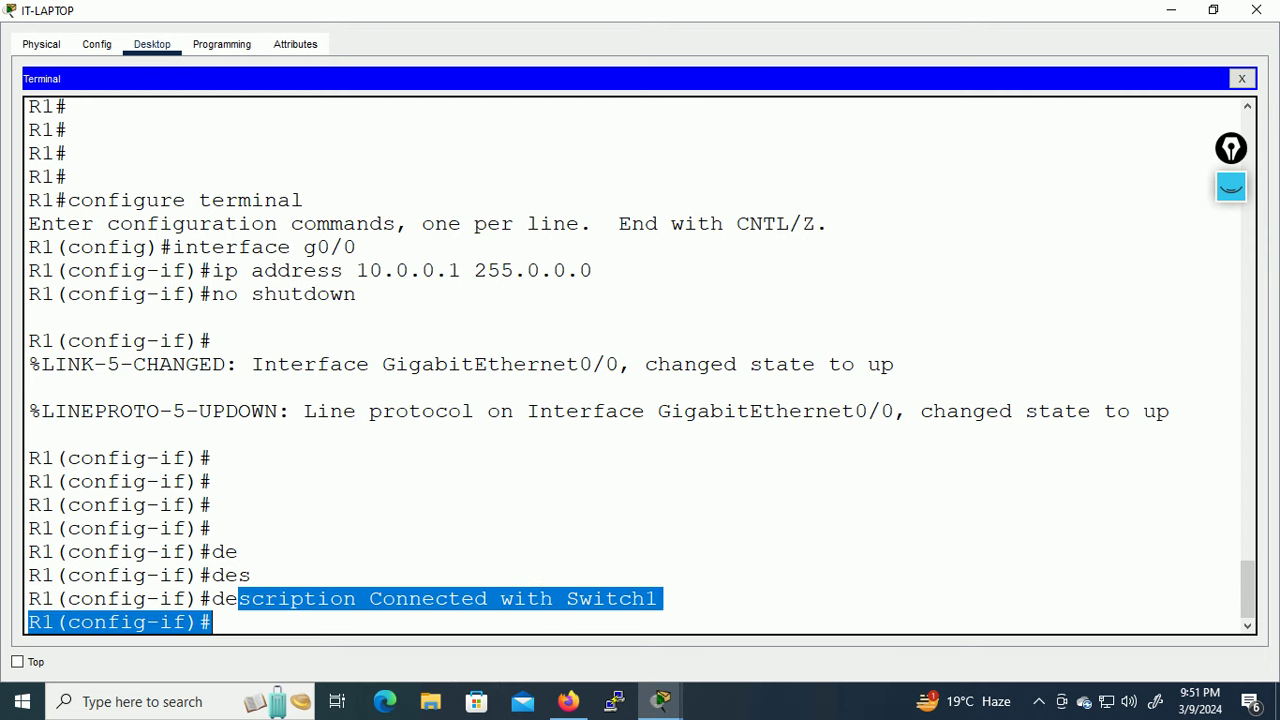
- Type exit twice to leave interface and global configuration modes
key("Return")
key("Return")
key("Return")
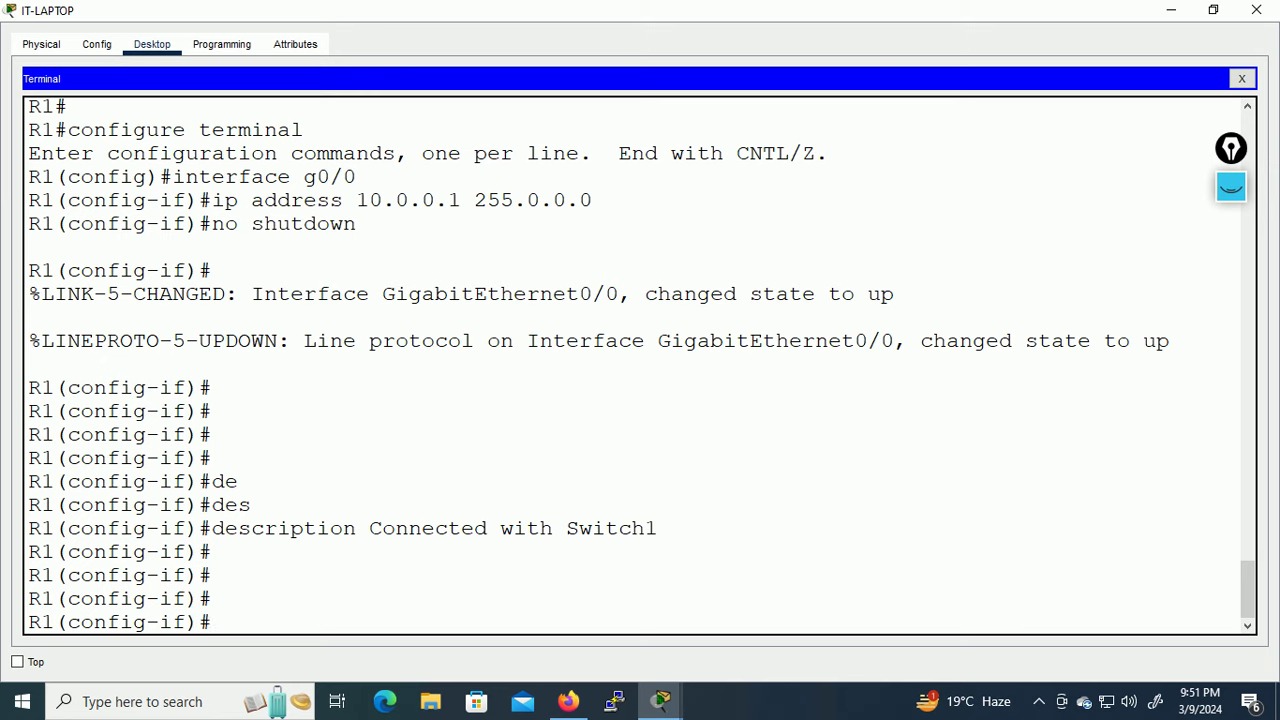
type("exi")
key("Return")
key("Return")
key("Return")
key("Return")
type("exi")
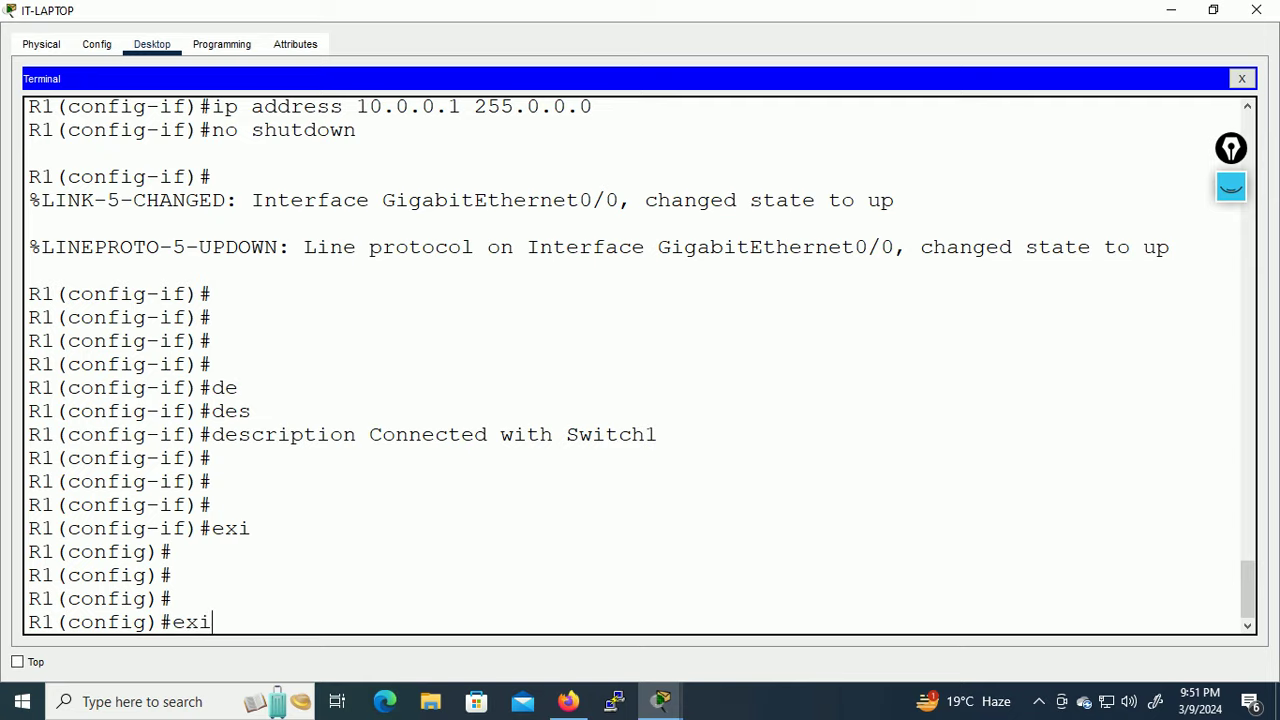
key("Return")
key("Return")
key("Return")
key("Return")
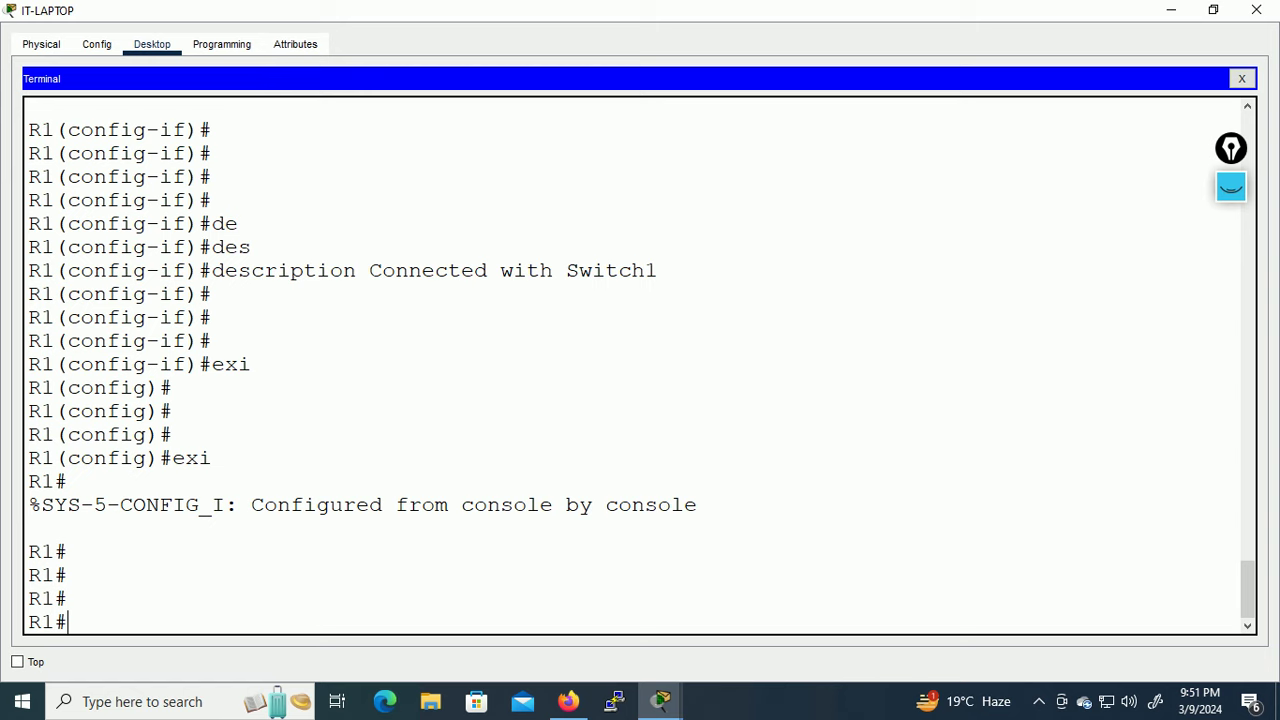
- Run 'show ip interface brief' and highlight GigabitEthernet0/0's up/up status
type("show ")
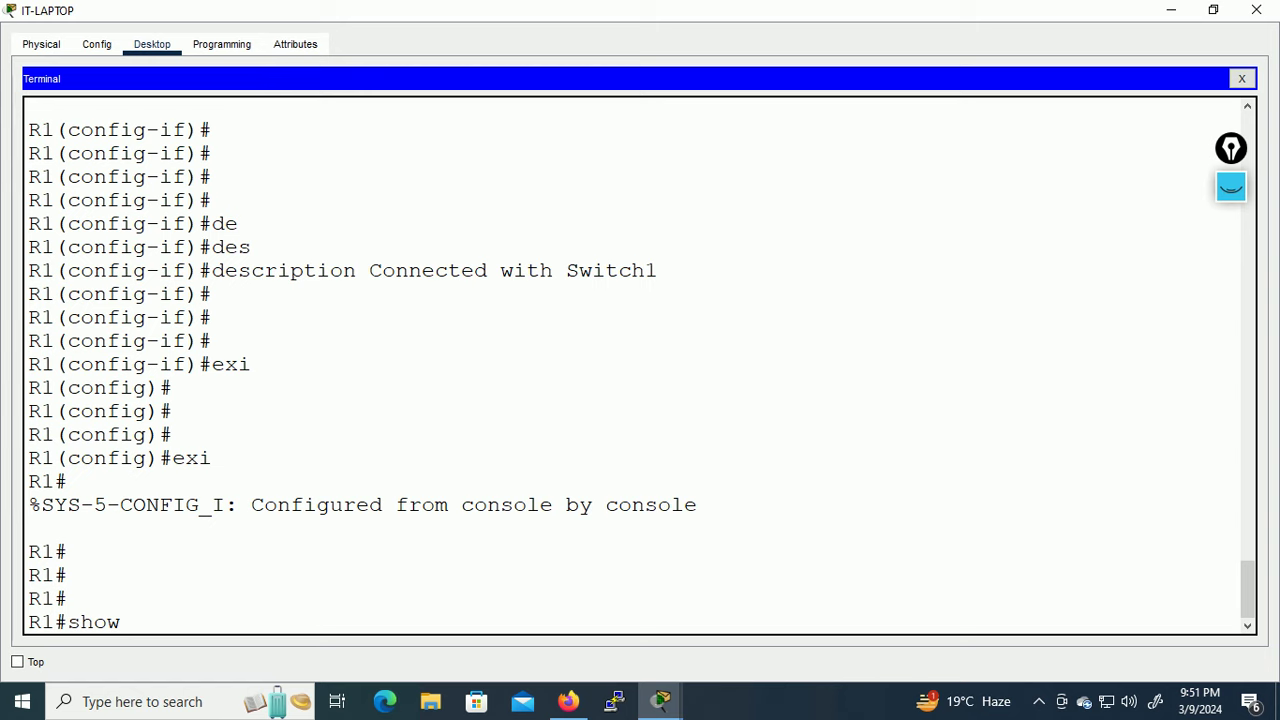
type("ip interface brief")
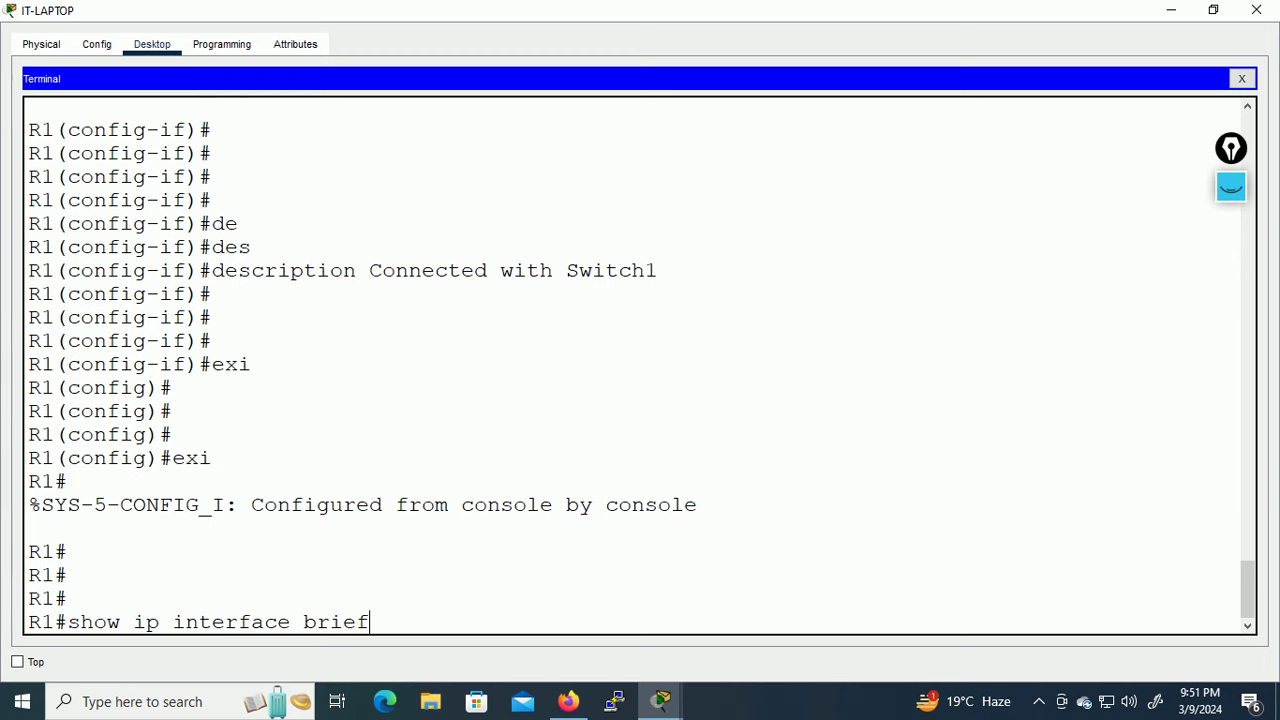
key("Return")
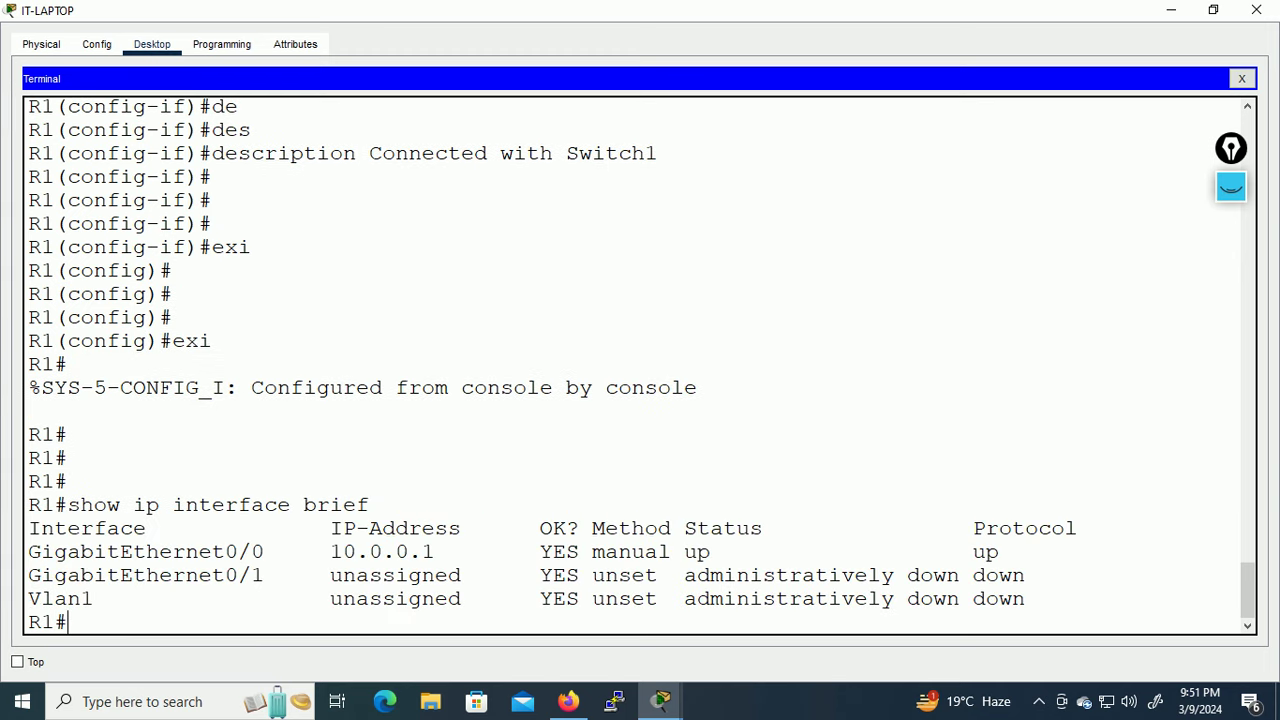
left_click_drag(55, 552, 448, 552)
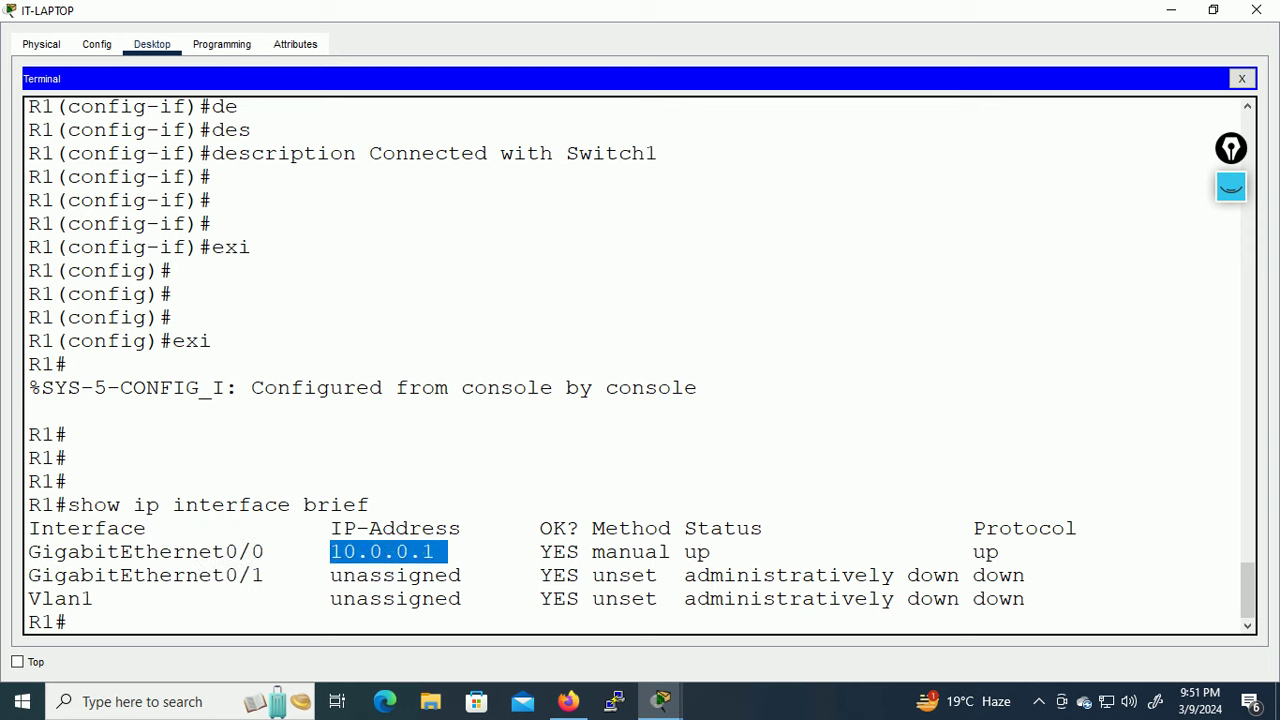
left_click_drag(671, 552, 711, 552)
left_click_drag(972, 552, 1000, 552)
left_click(1000, 552)
- Highlight GigabitEthernet0/0 at 10.0.0.1, then minimize the terminal and select PC1–PC4
type("sh run")
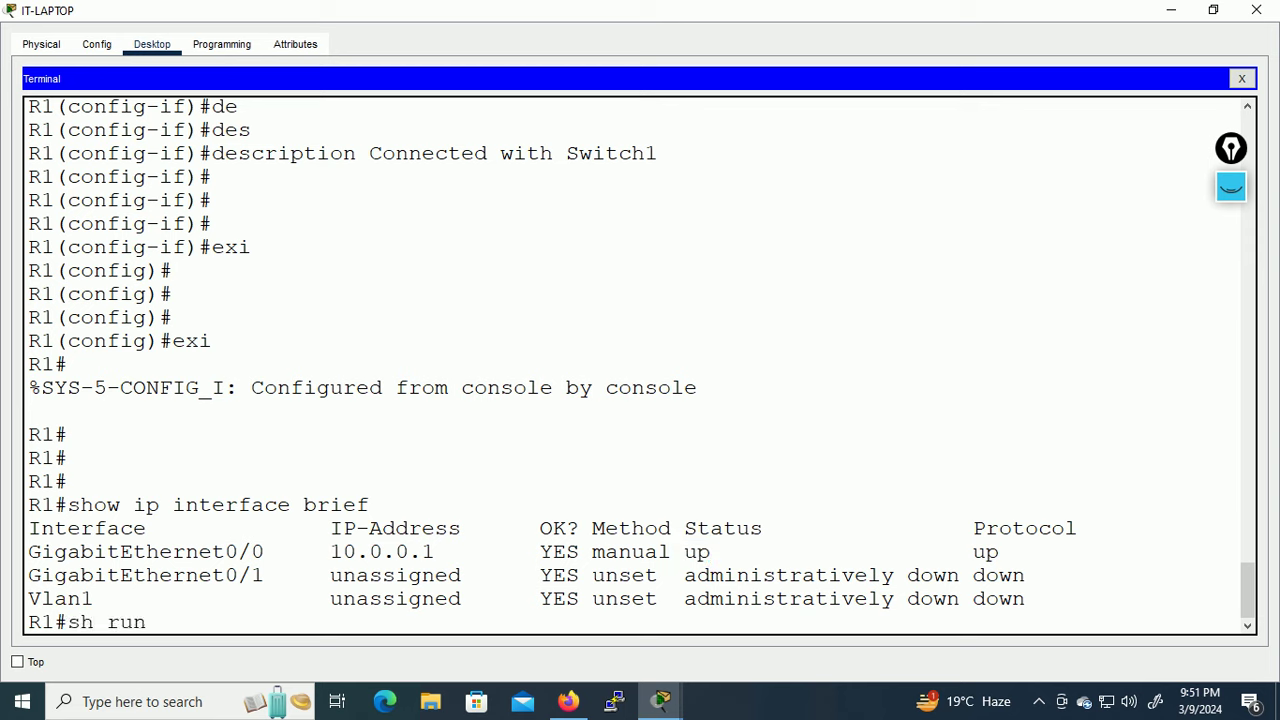
key("BackSpace")
key("BackSpace")
key("BackSpace")
key("BackSpace")
key("BackSpace")
key("BackSpace")
left_click_drag(41, 552, 213, 552)
left_click_drag(330, 552, 448, 552)
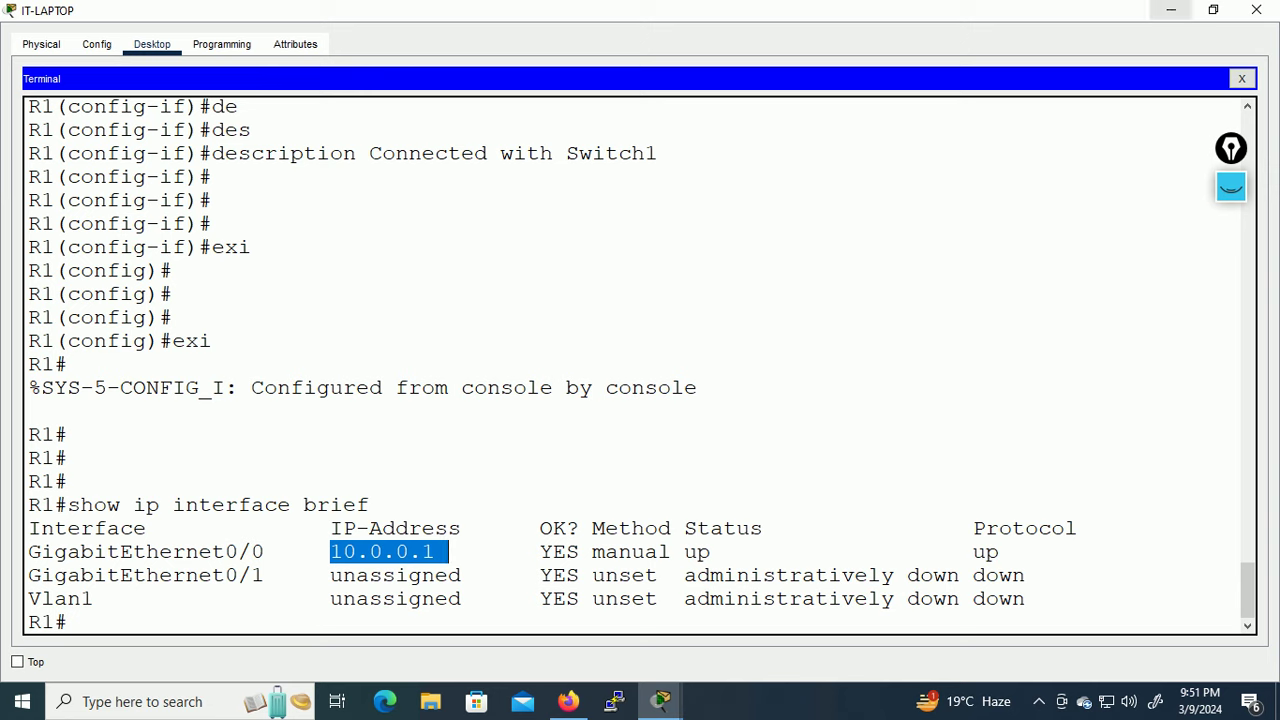
left_click(448, 552)
left_click_drag(317, 552, 448, 552)
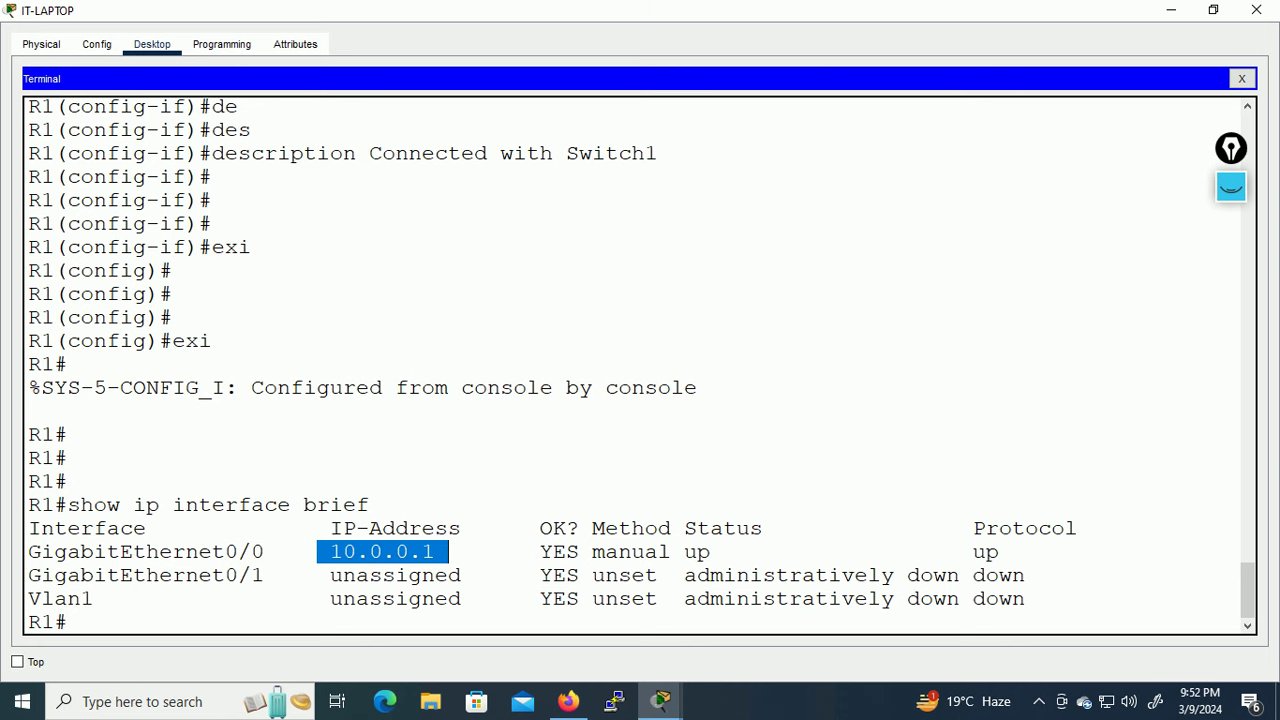
left_click(1171, 10)
left_click_drag(563, 357, 1237, 449)
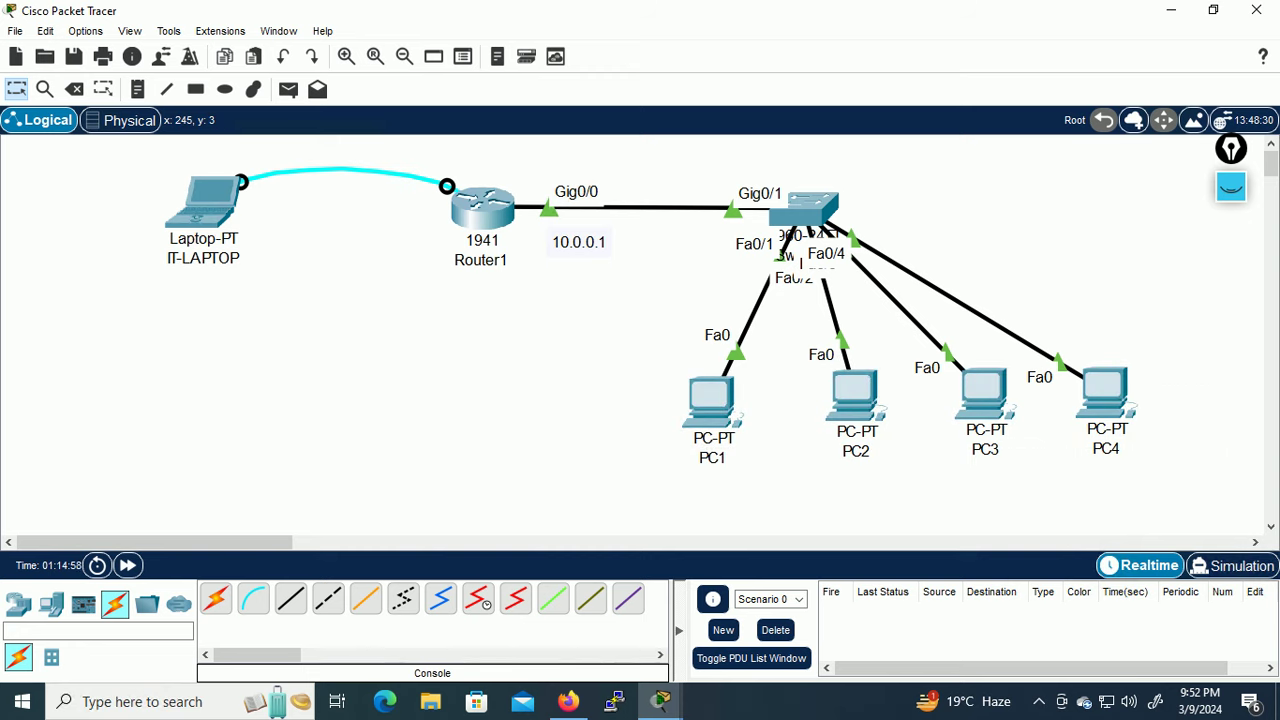
- Place address notes 10.0.0.11 through 10.0.0.14 below PC1–PC4
key("n")
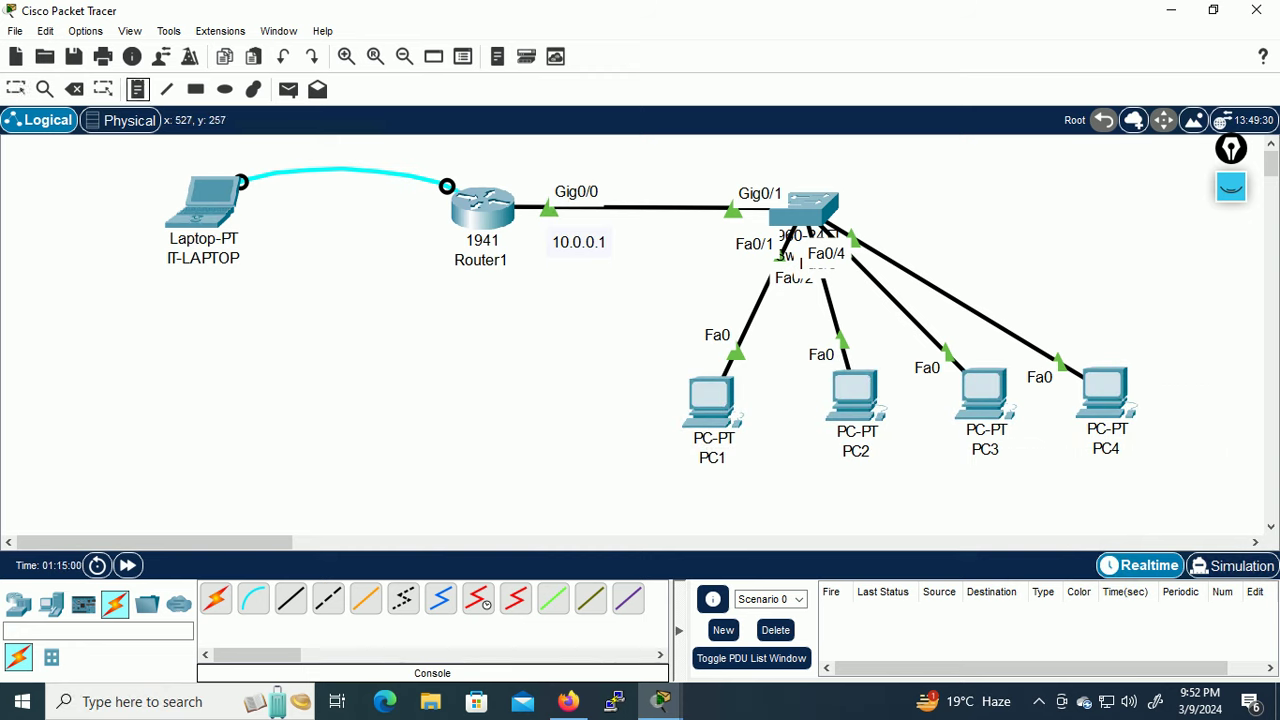
left_click(660, 485)
type("10.0.0.11")
left_click(828, 481)
type("10.0.0.12")
left_click(971, 486)
type("10.0.0.13")
left_click(1117, 479)
type("10.0.0.1")
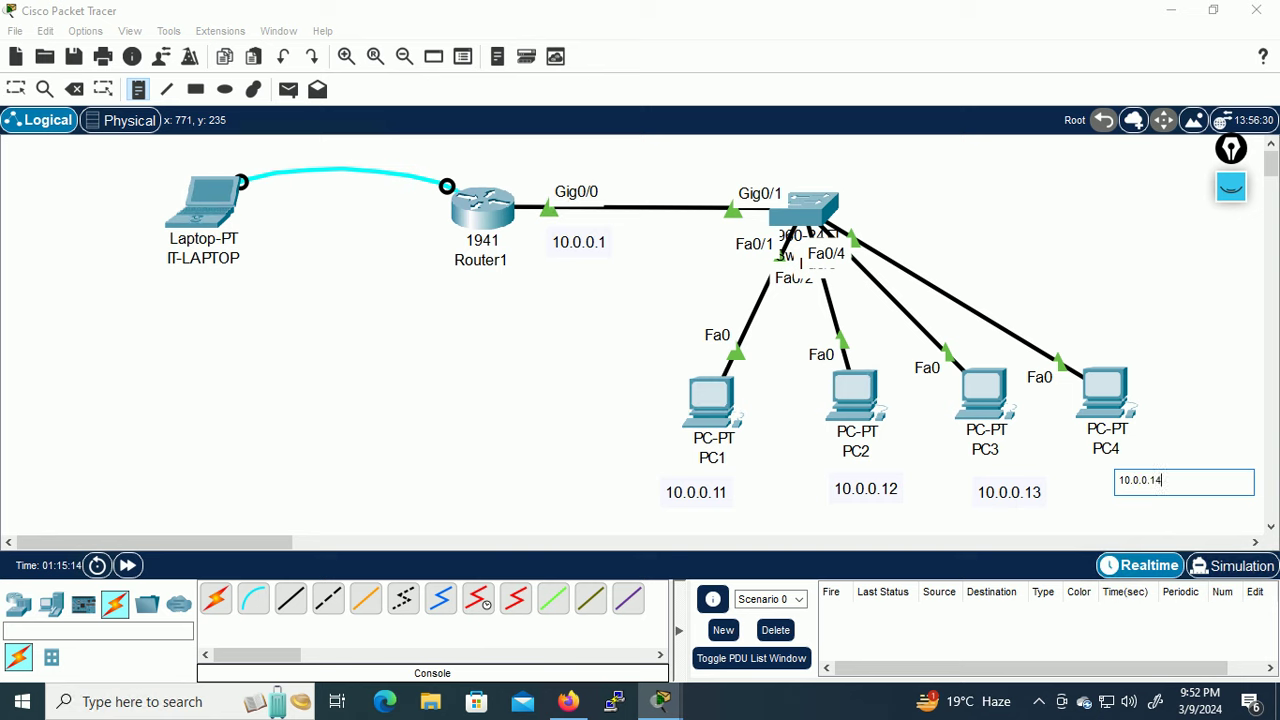
key("Escape")
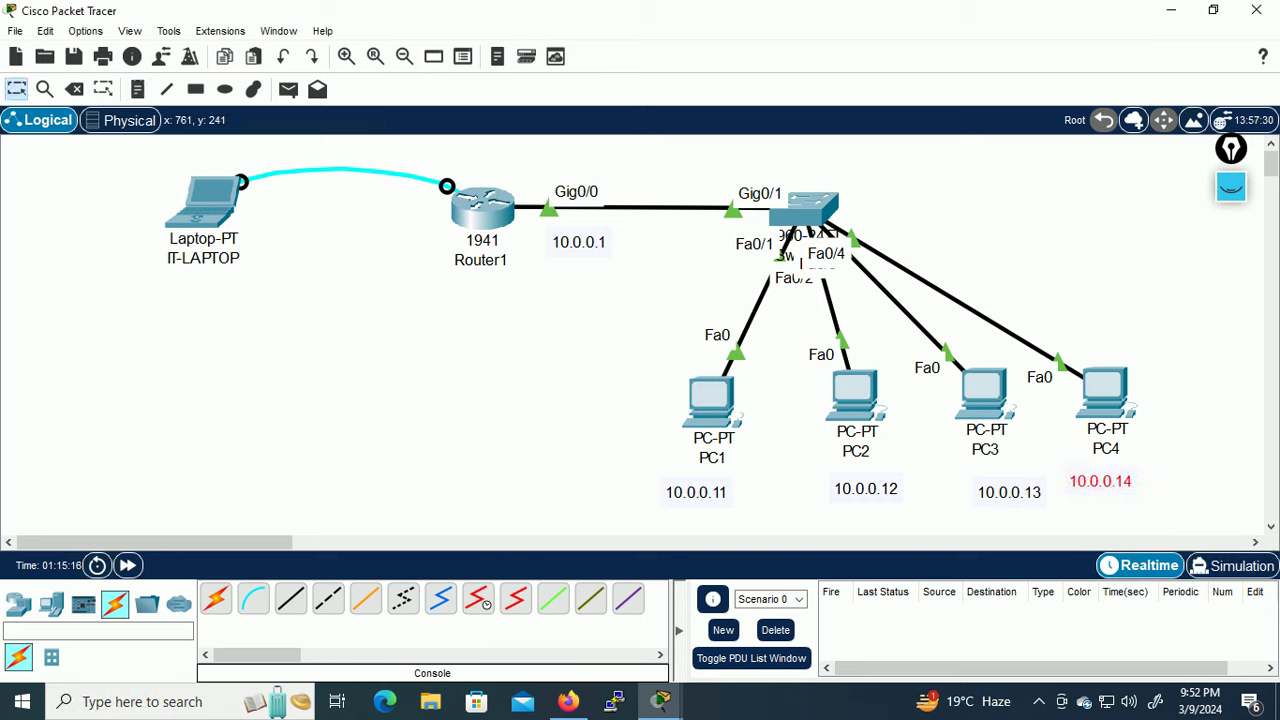
- Align the 10.0.0.13, 10.0.0.12 and 10.0.0.11 notes neatly under their PCs
left_click_drag(1009, 492, 984, 475)
left_click_drag(866, 488, 856, 480)
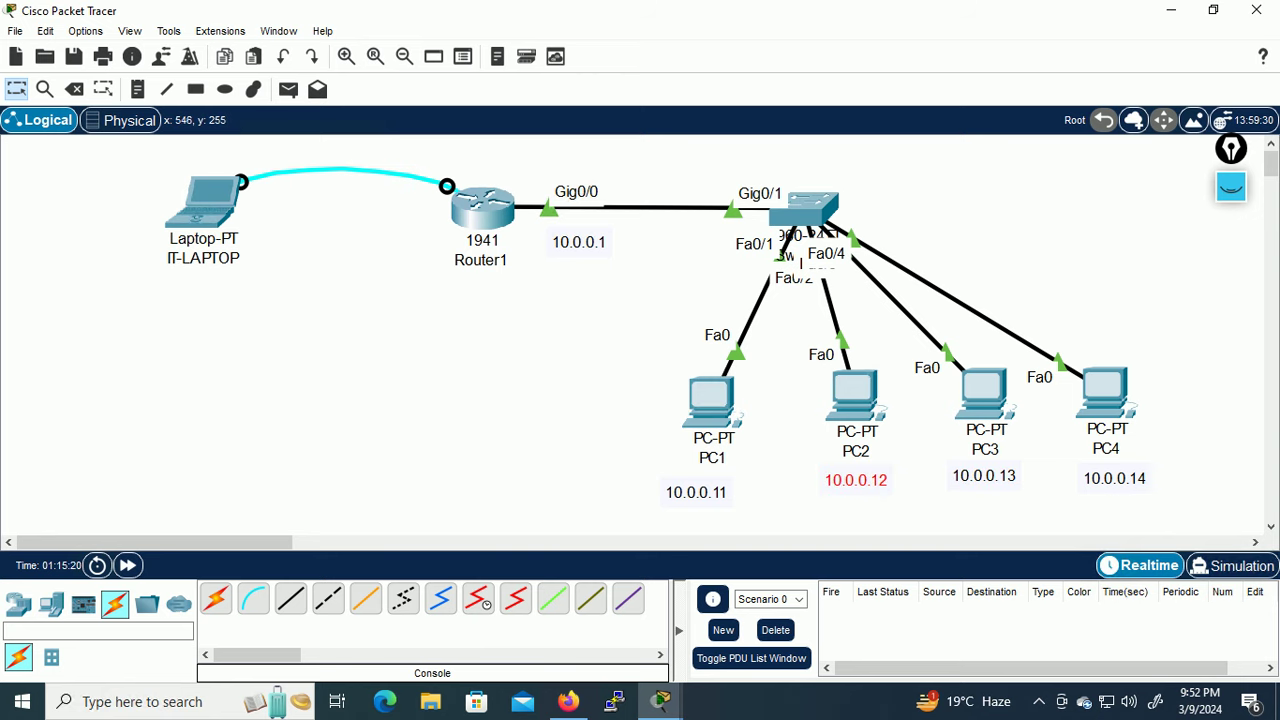
left_click_drag(696, 492, 729, 484)
double_click(711, 400)
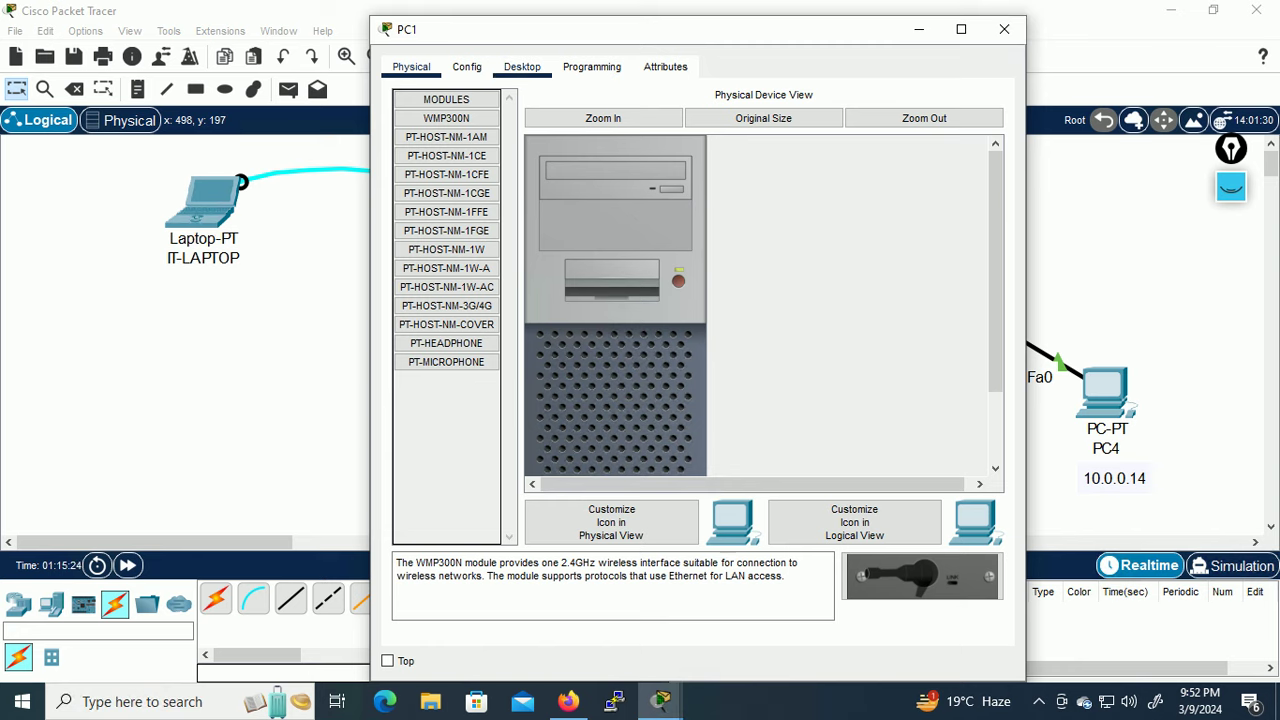
- Give PC1 static IPv4 address 10.0.0.11 with mask 255.0.0.0
left_click(522, 66)
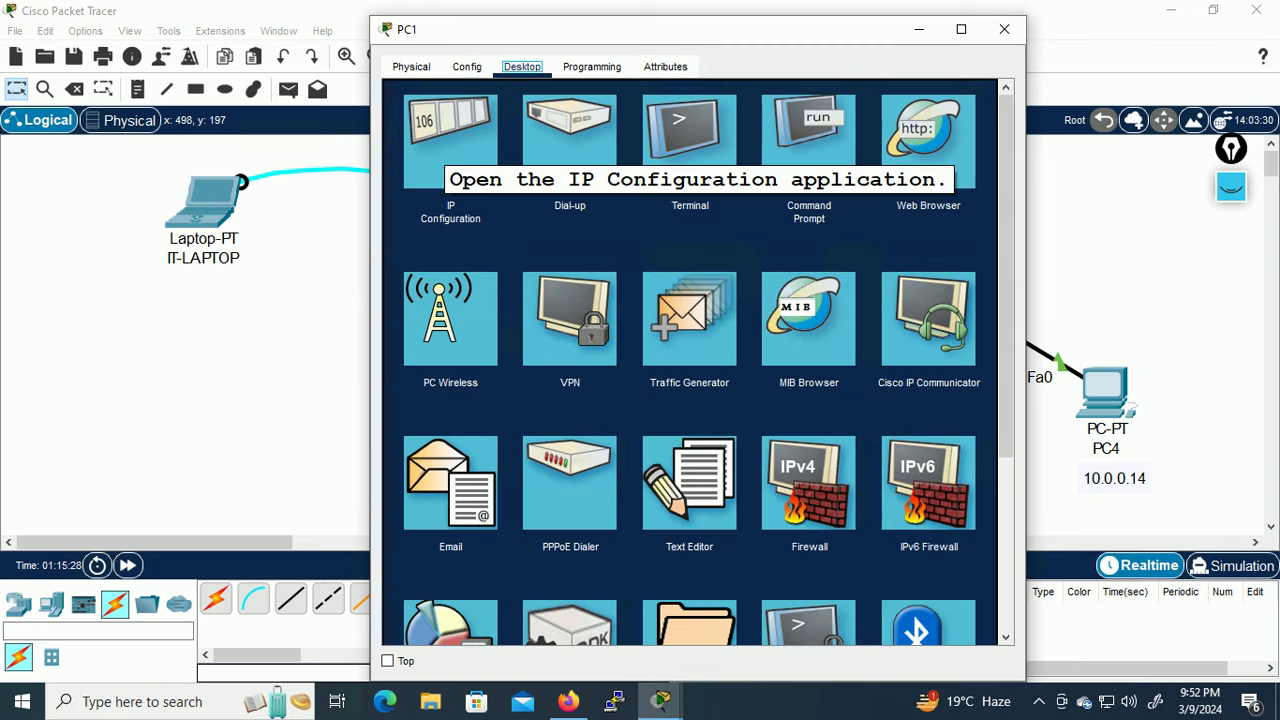
left_click(450, 150)
left_click(604, 198)
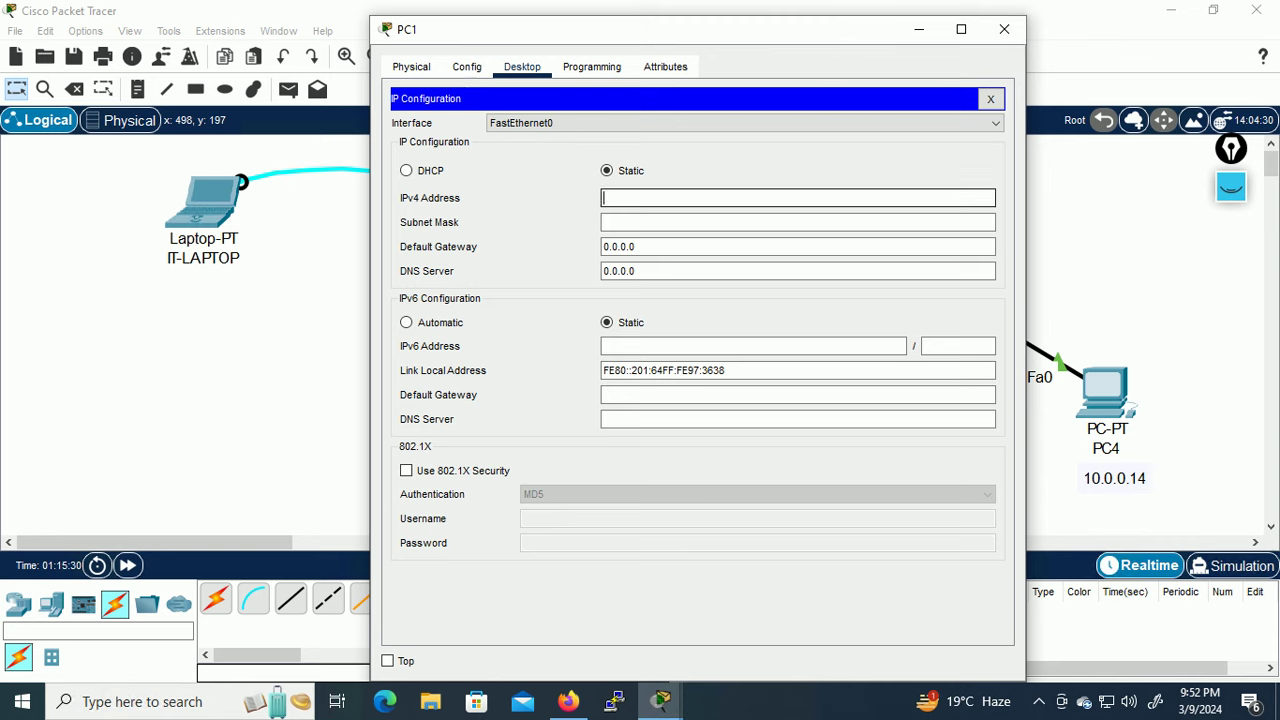
type("10.0.0.11")
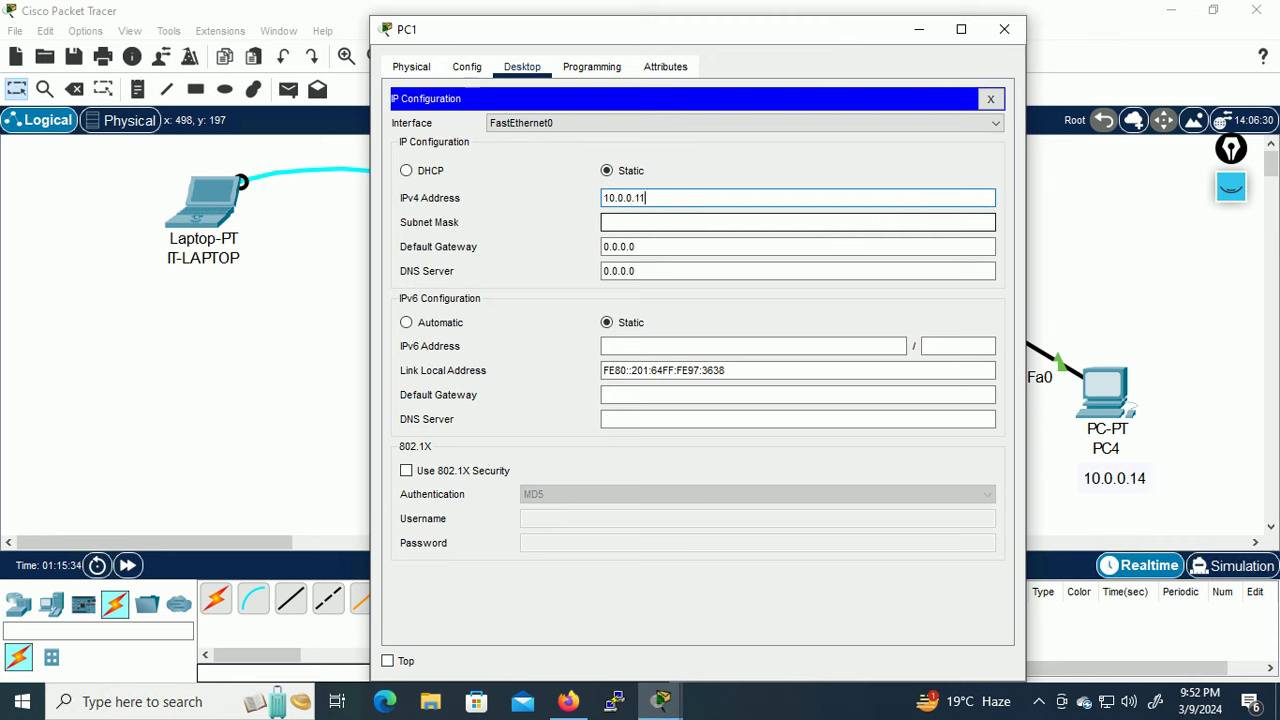
key("Tab")
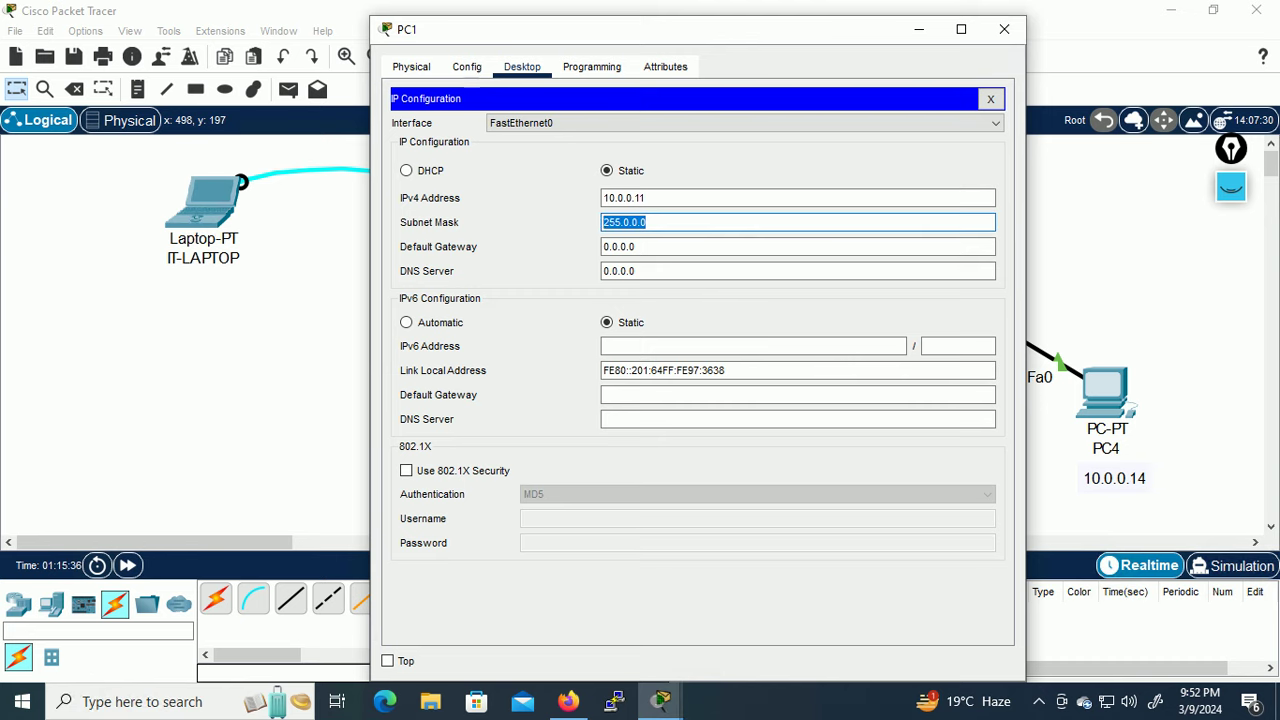
left_click(1004, 29)
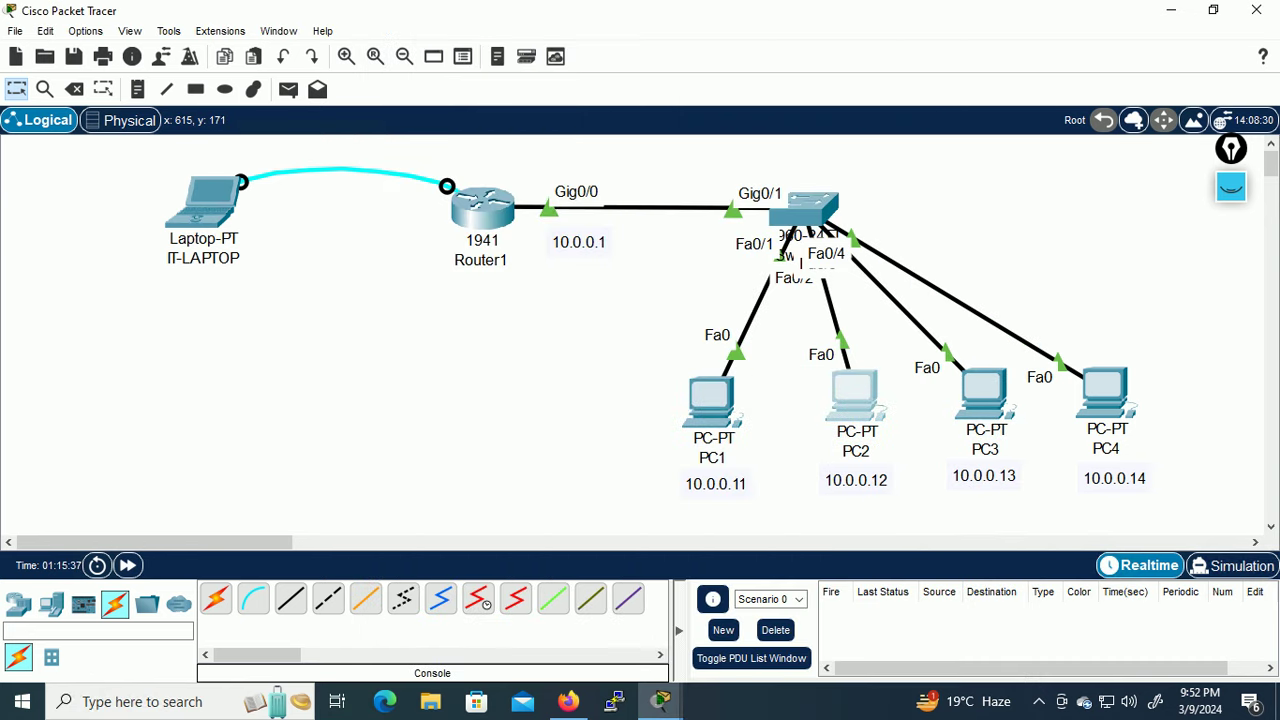
- Give PC2 static IPv4 address 10.0.0.12 with mask 255.0.0.0
left_click(855, 392)
left_click(522, 107)
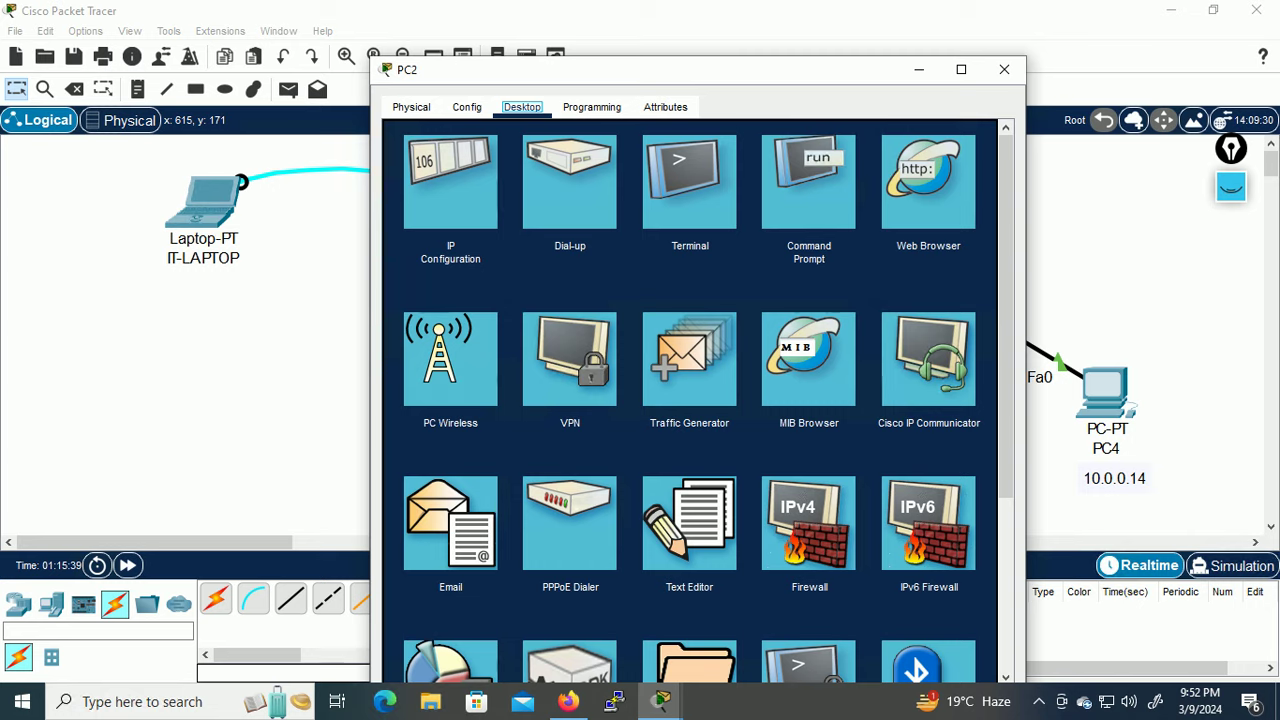
left_click(450, 181)
type("10.0.0.12")
key("Tab")
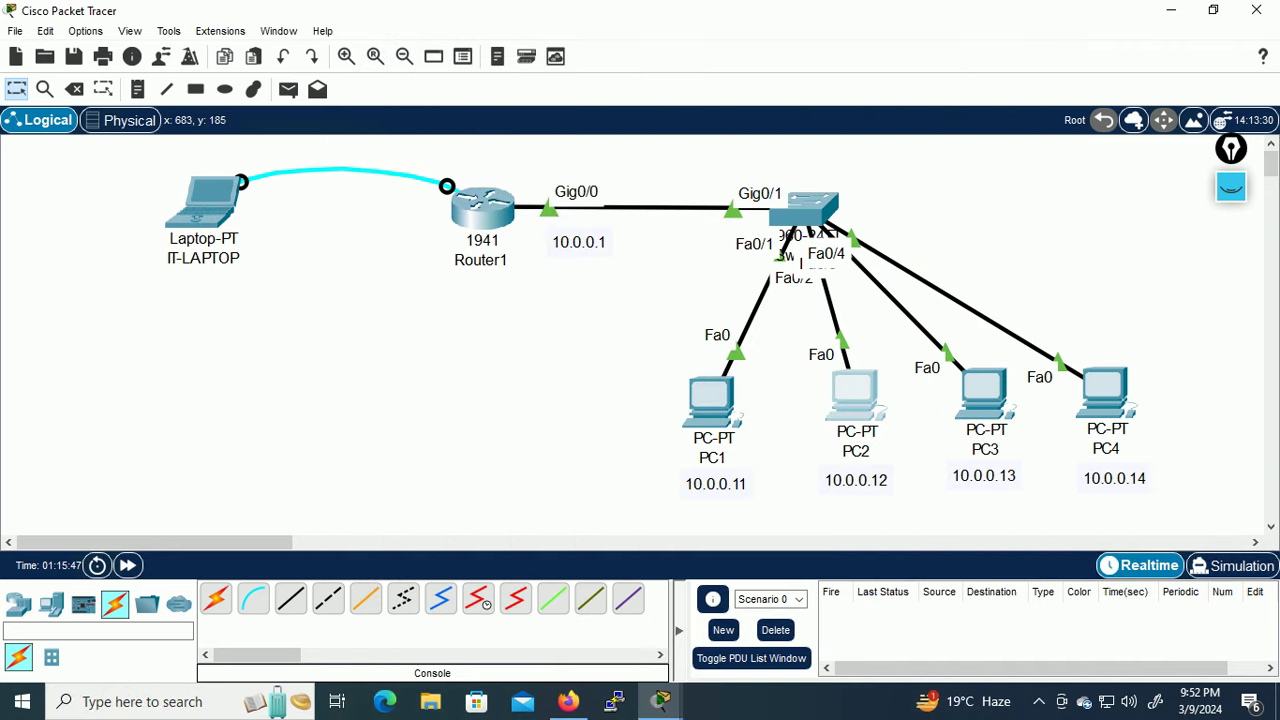
- Give PC3 static IPv4 address 10.0.0.13 with mask 255.0.0.0
left_click(984, 393)
left_click(522, 66)
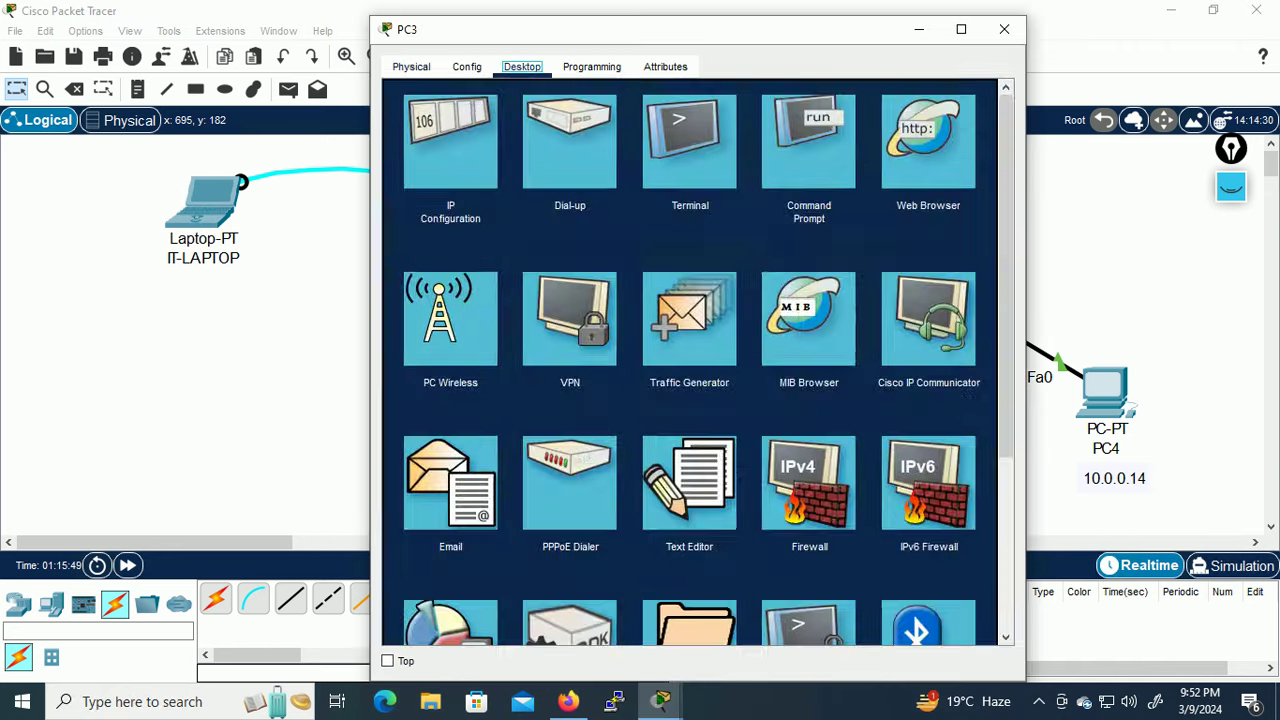
left_click(450, 140)
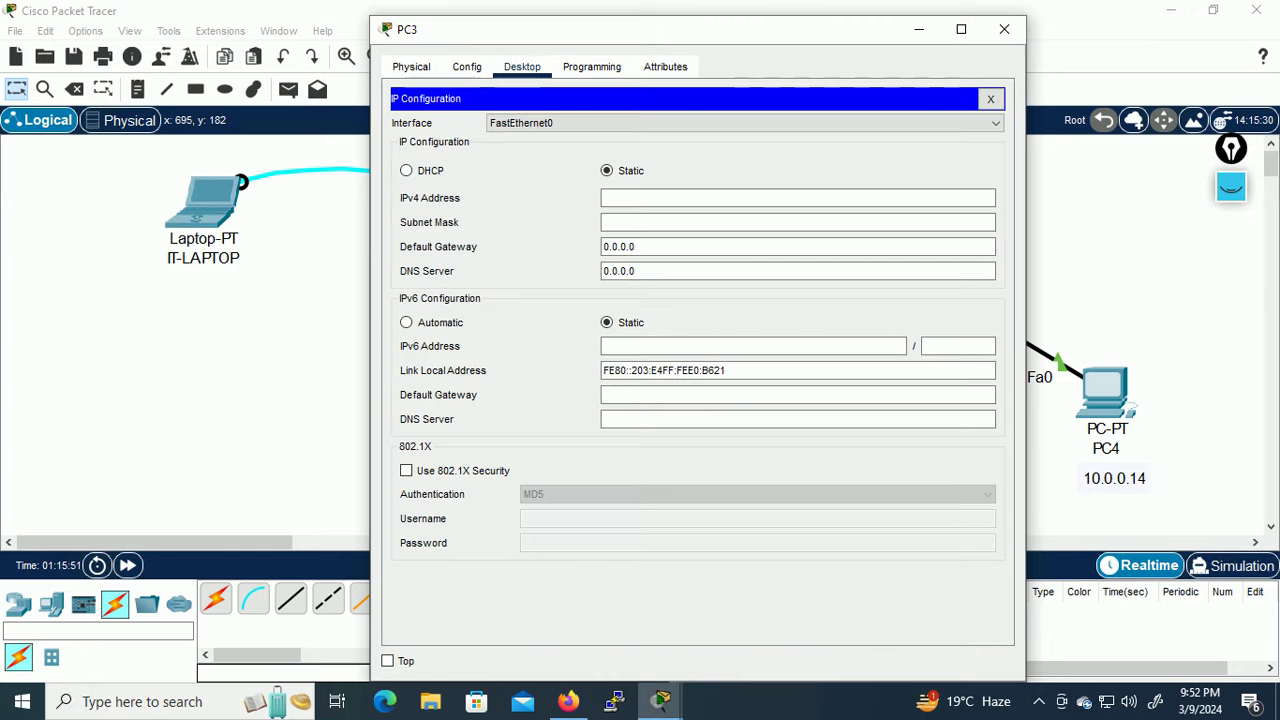
type("10.0.0.1")
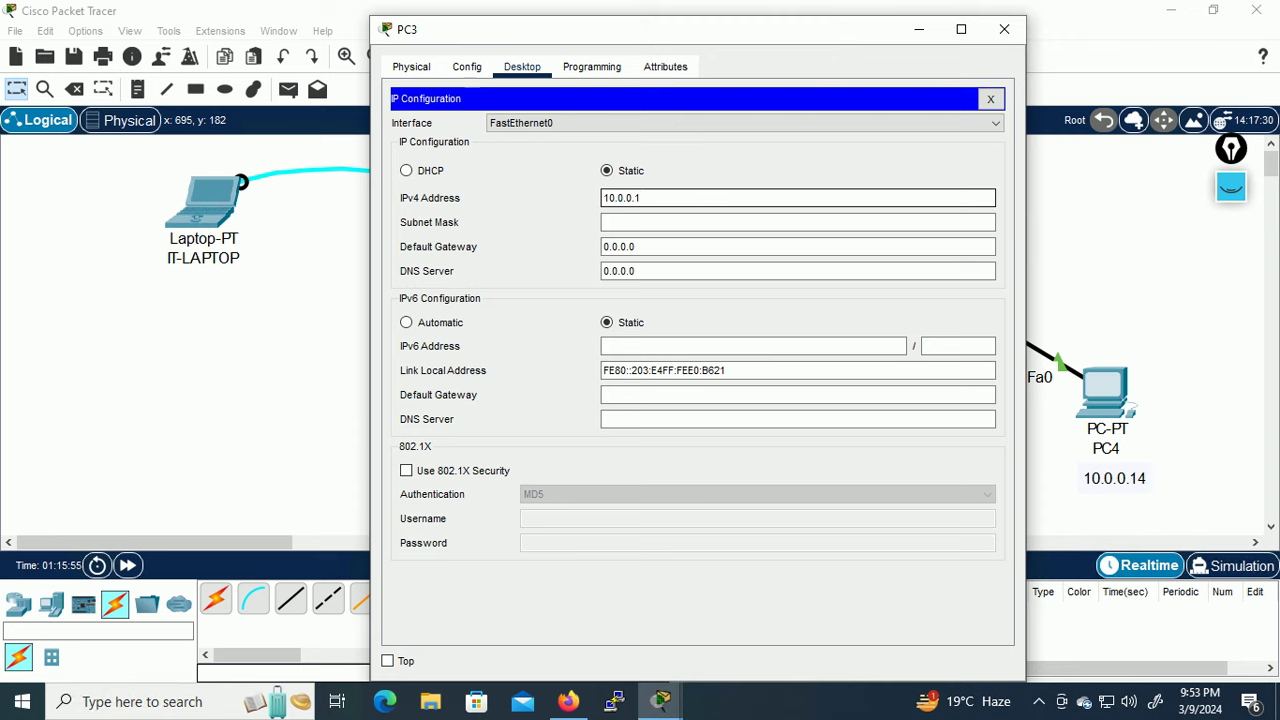
type("3")
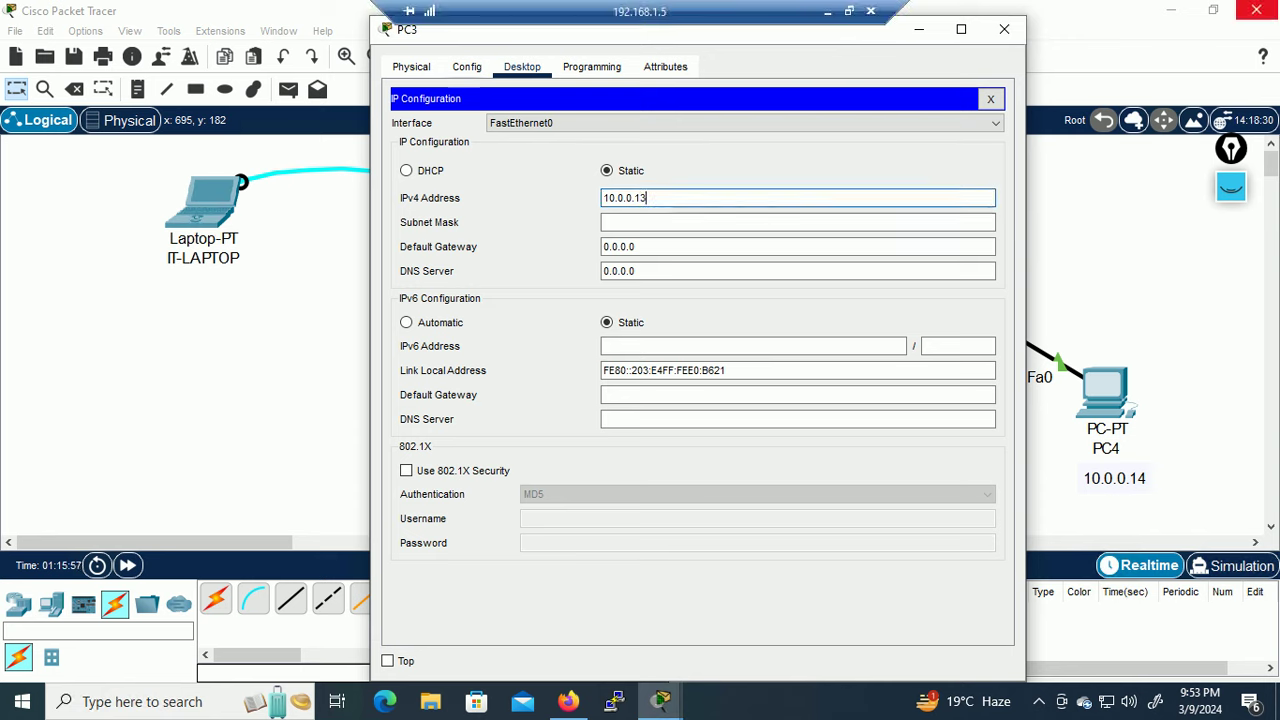
left_click(700, 222)
left_click_drag(646, 222, 602, 222)
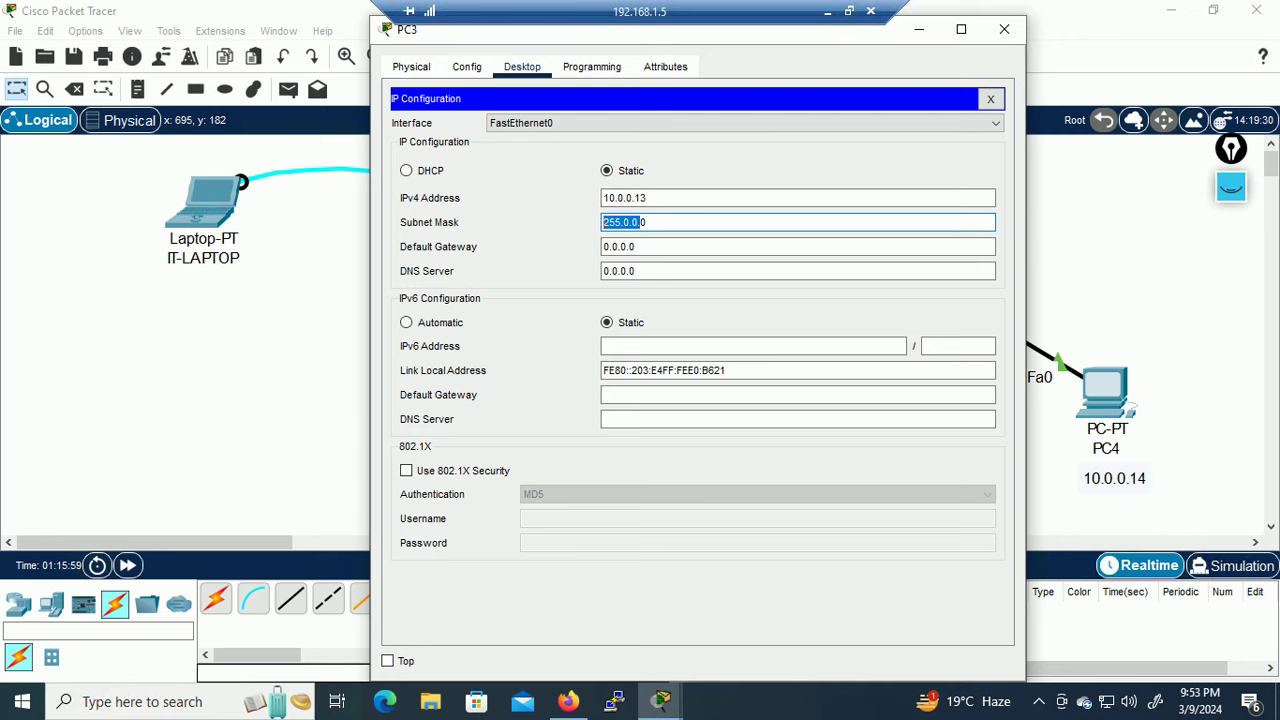
left_click(1004, 29)
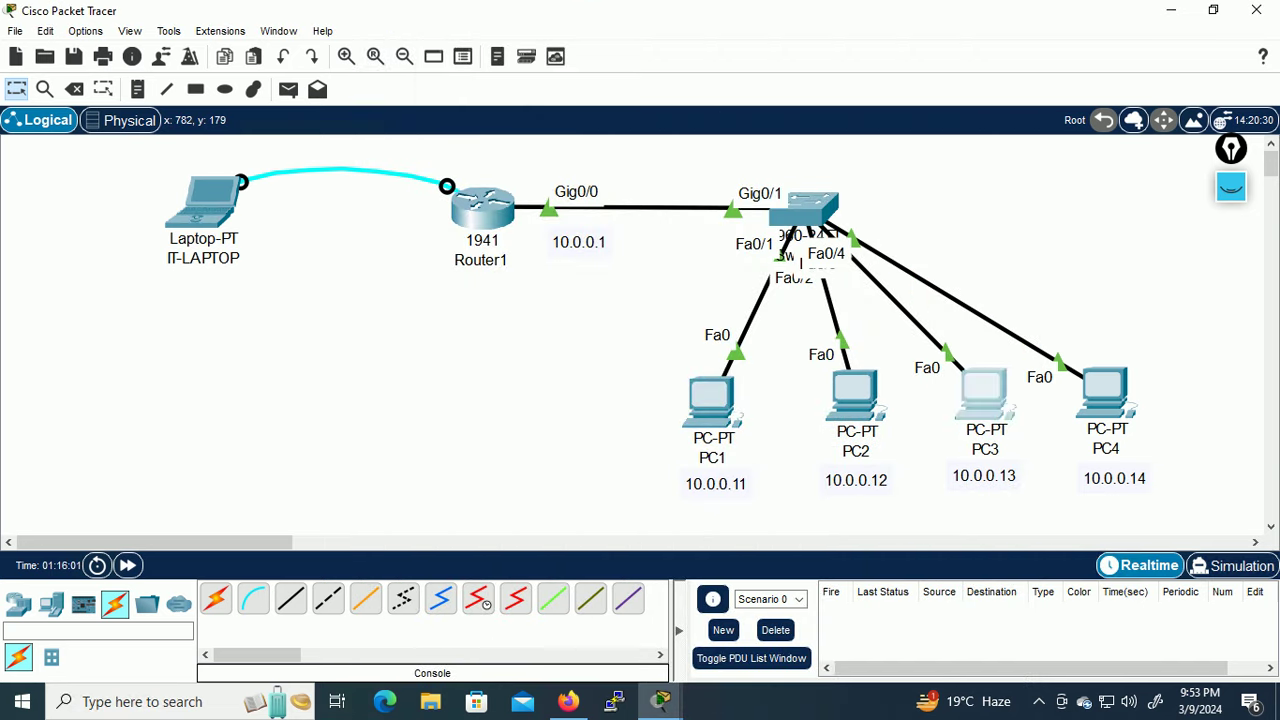
- Give PC4 static IPv4 address 10.0.0.14 with mask 255.0.0.0
left_click(1105, 392)
left_click_drag(650, 69, 650, 29)
left_click(522, 66)
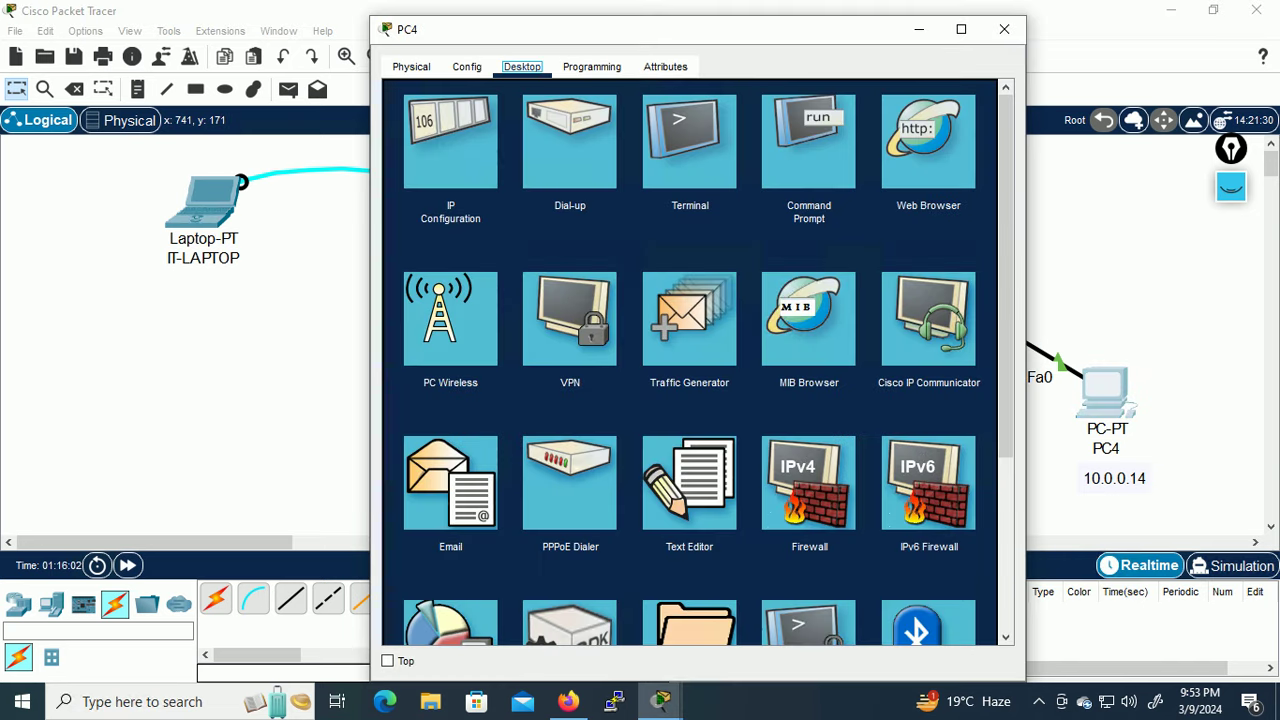
left_click(437, 128)
left_click(797, 197)
type("1")
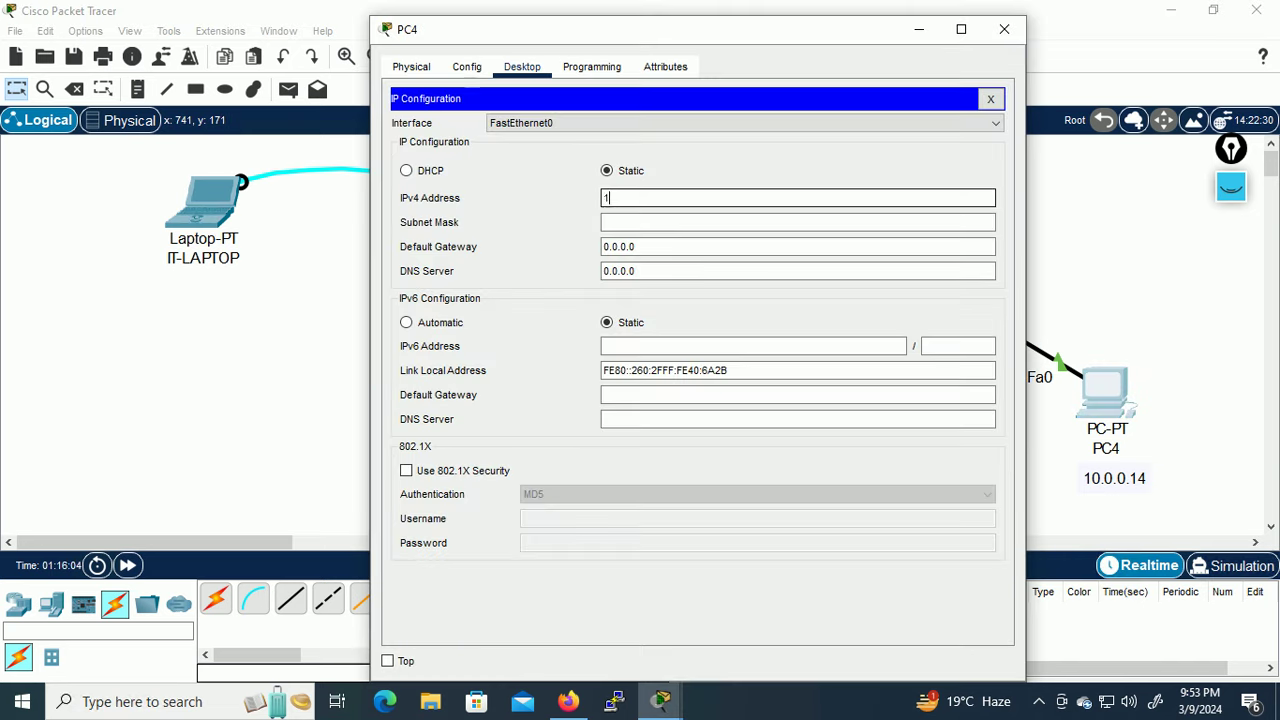
type("0.0.0.14")
key("Tab")
left_click(1004, 29)
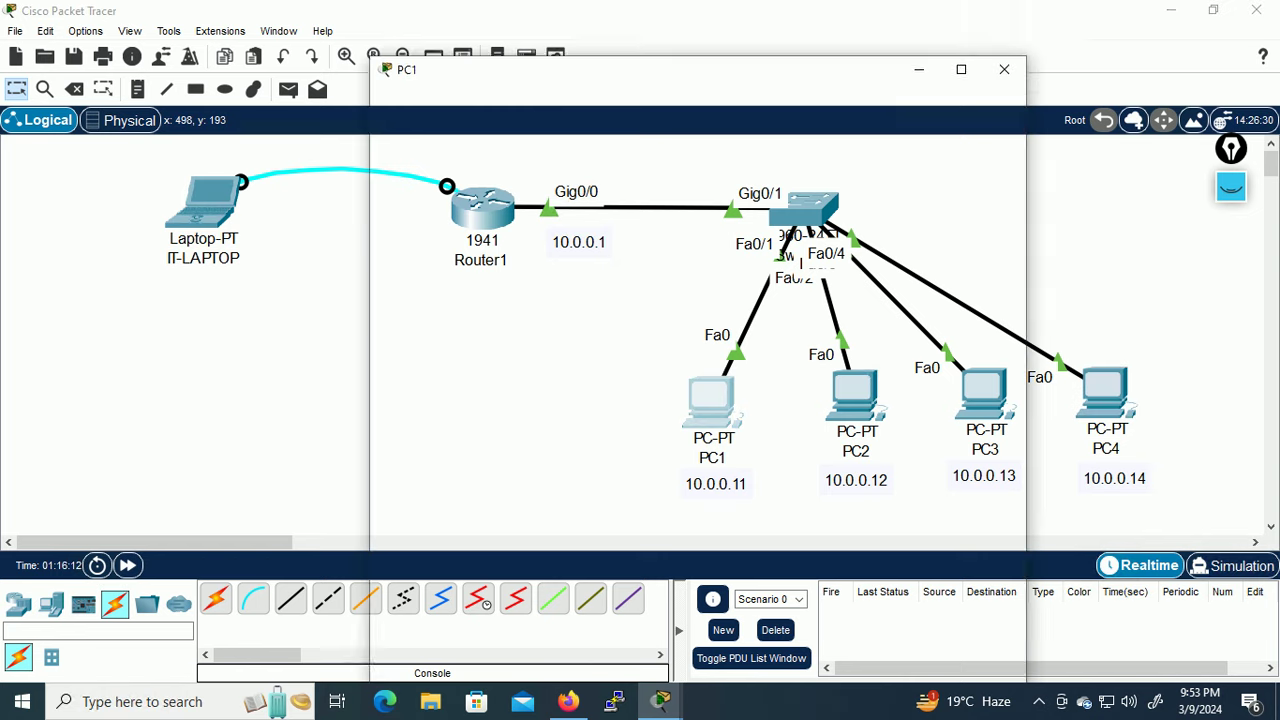
- Open PC1's window on the Desktop tab listing Command Prompt and Terminal
left_click(711, 398)
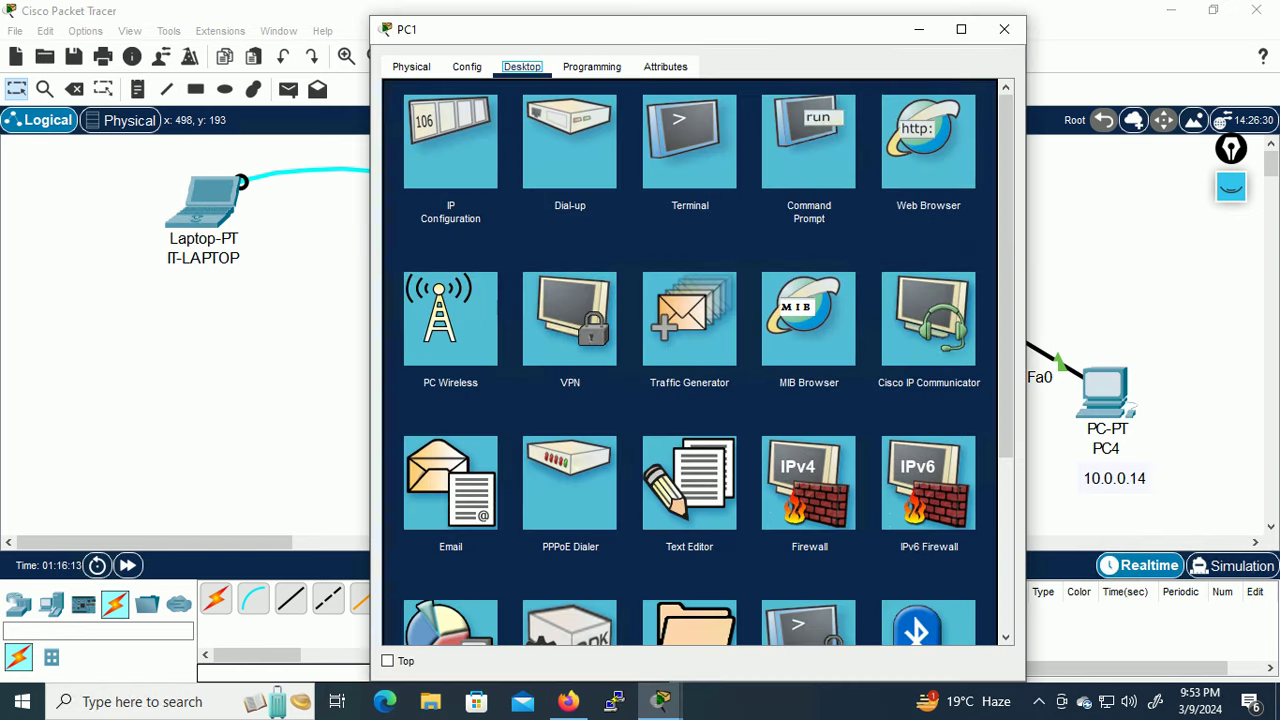
left_click(1231, 148)
left_click_drag(849, 196, 770, 221)
right_click(1231, 467)
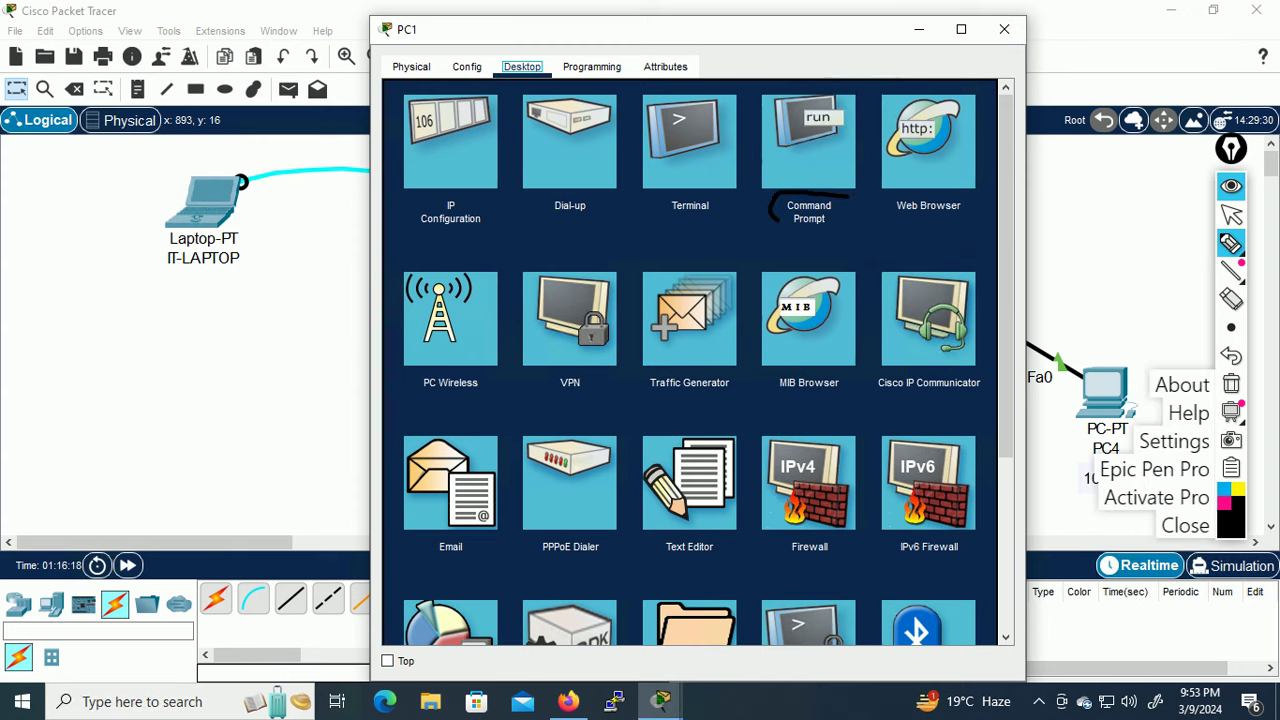
left_click(1238, 488)
mouse_move(850, 185)
left_mouse_down()
mouse_move(759, 201)
mouse_move(781, 238)
mouse_move(857, 232)
mouse_move(845, 183)
left_mouse_up()
left_click_drag(718, 103, 651, 184)
left_click_drag(645, 101, 727, 225)
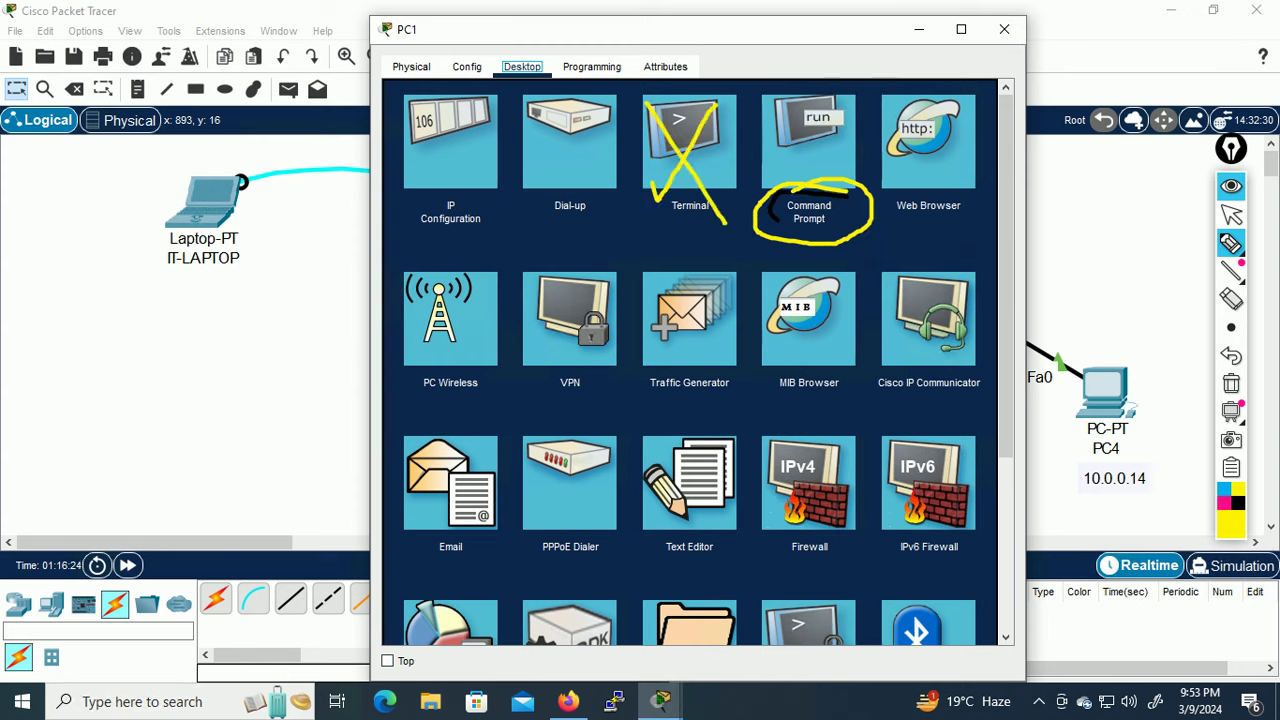
mouse_move(695, 150)
left_mouse_down()
mouse_move(466, 206)
mouse_move(0, 285)
left_mouse_up()
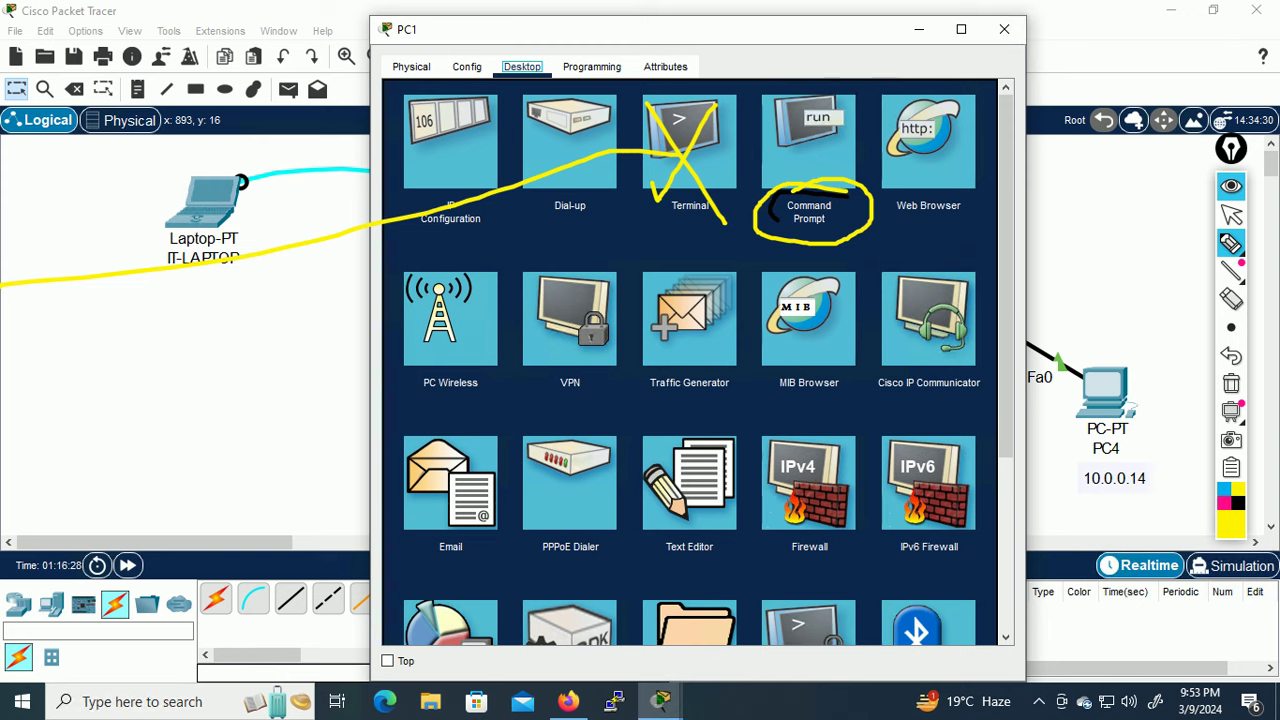
left_click(1231, 383)
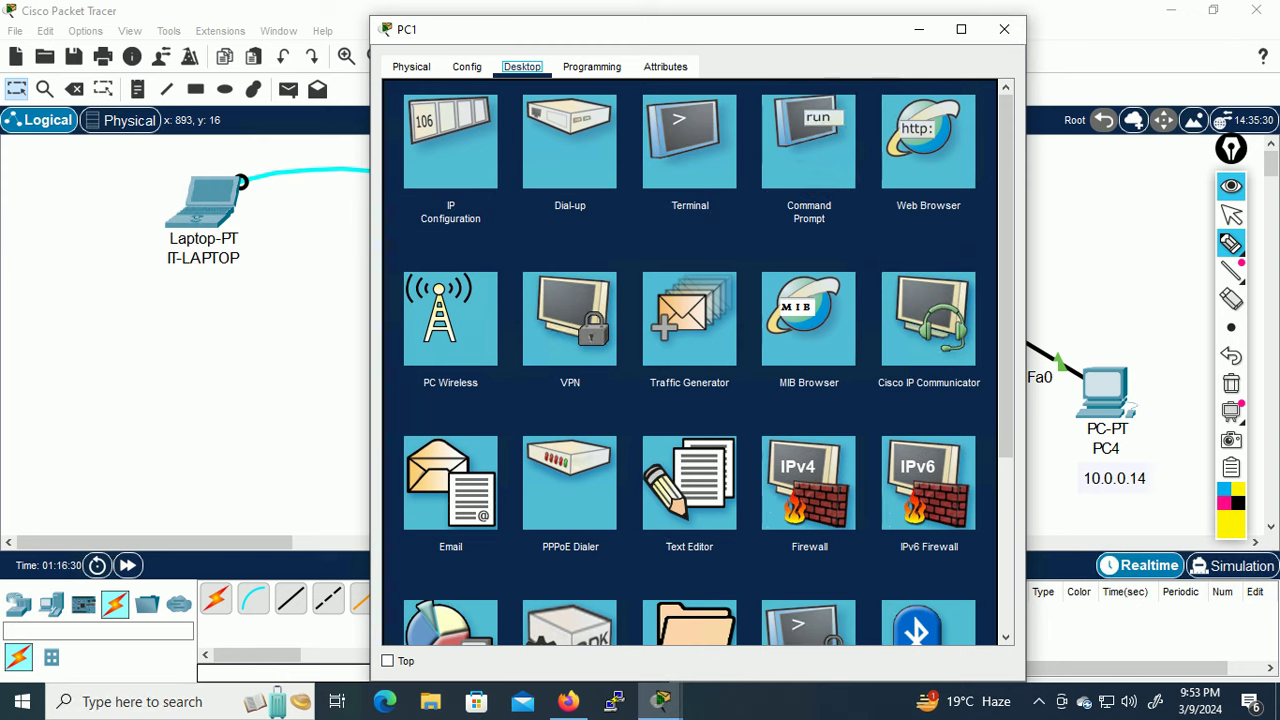